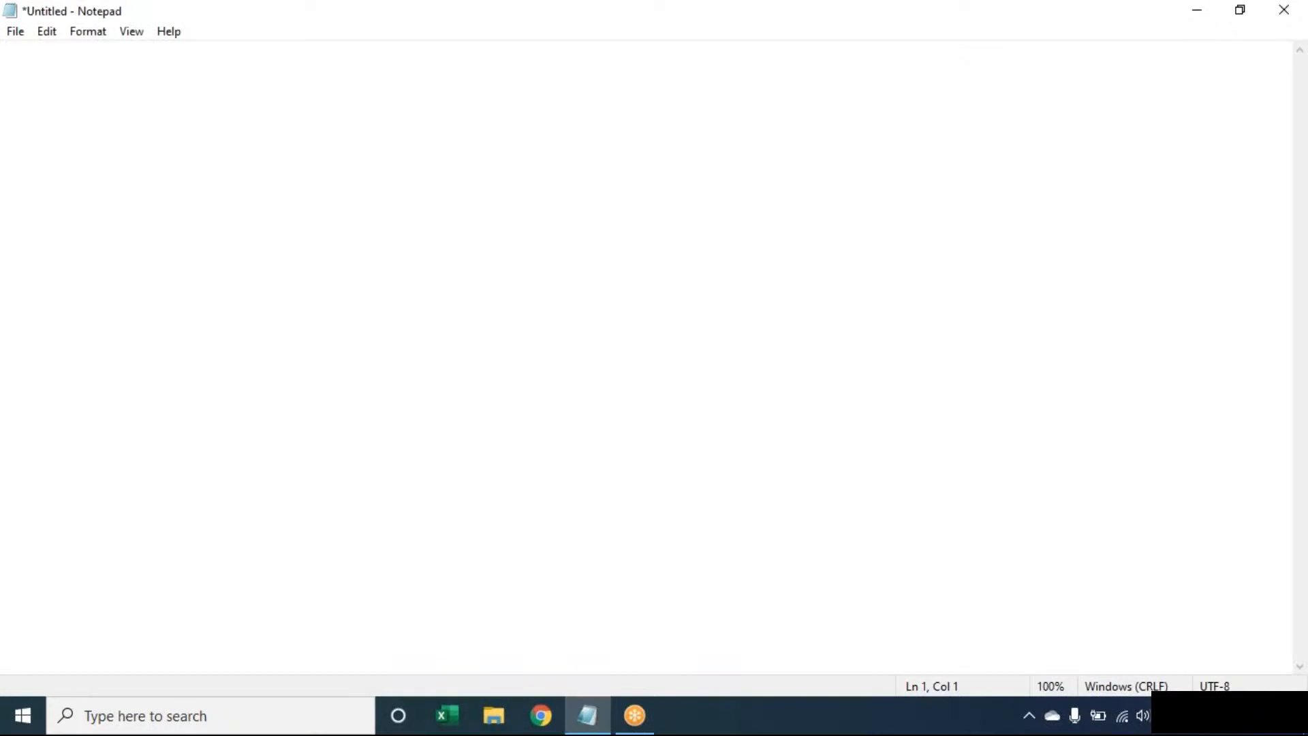
Create a blank Excel workbook (Book1), then bring the empty Notepad page back.
{"action": "left_click", "coordinate": [454, 721]}
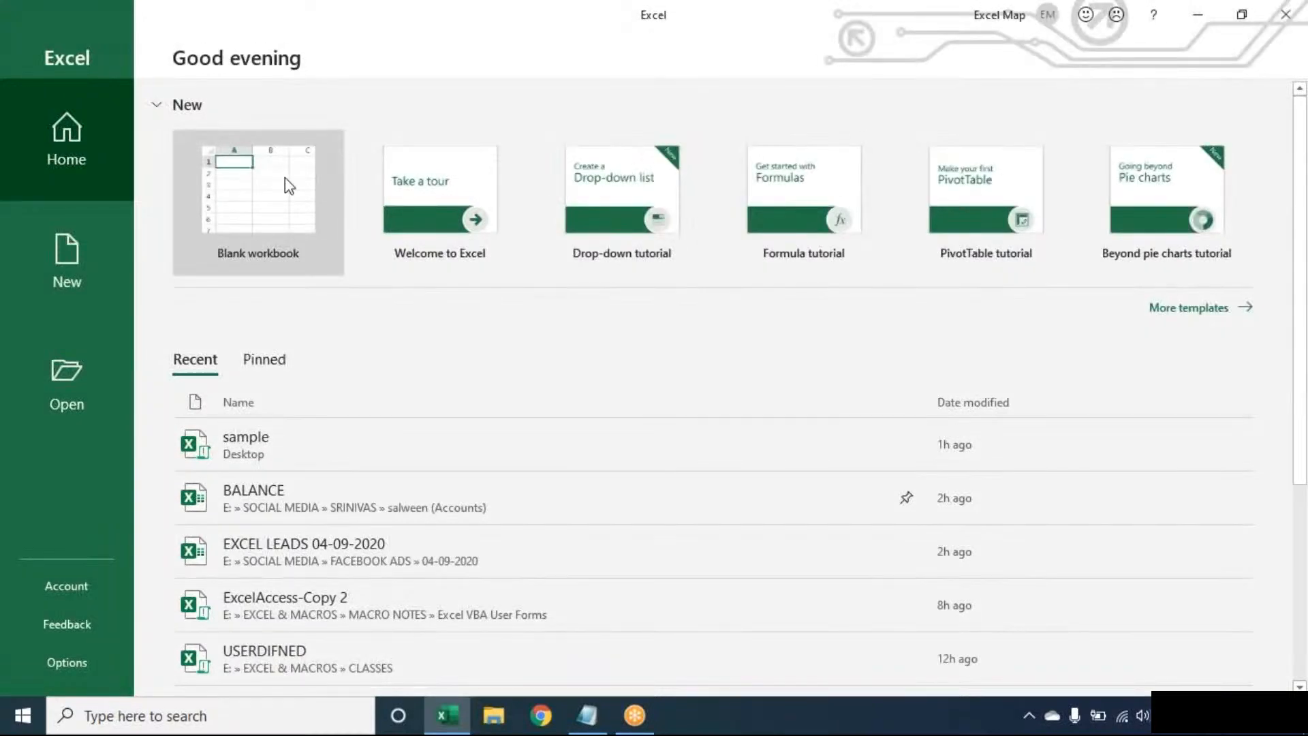
{"action": "left_click", "coordinate": [288, 185]}
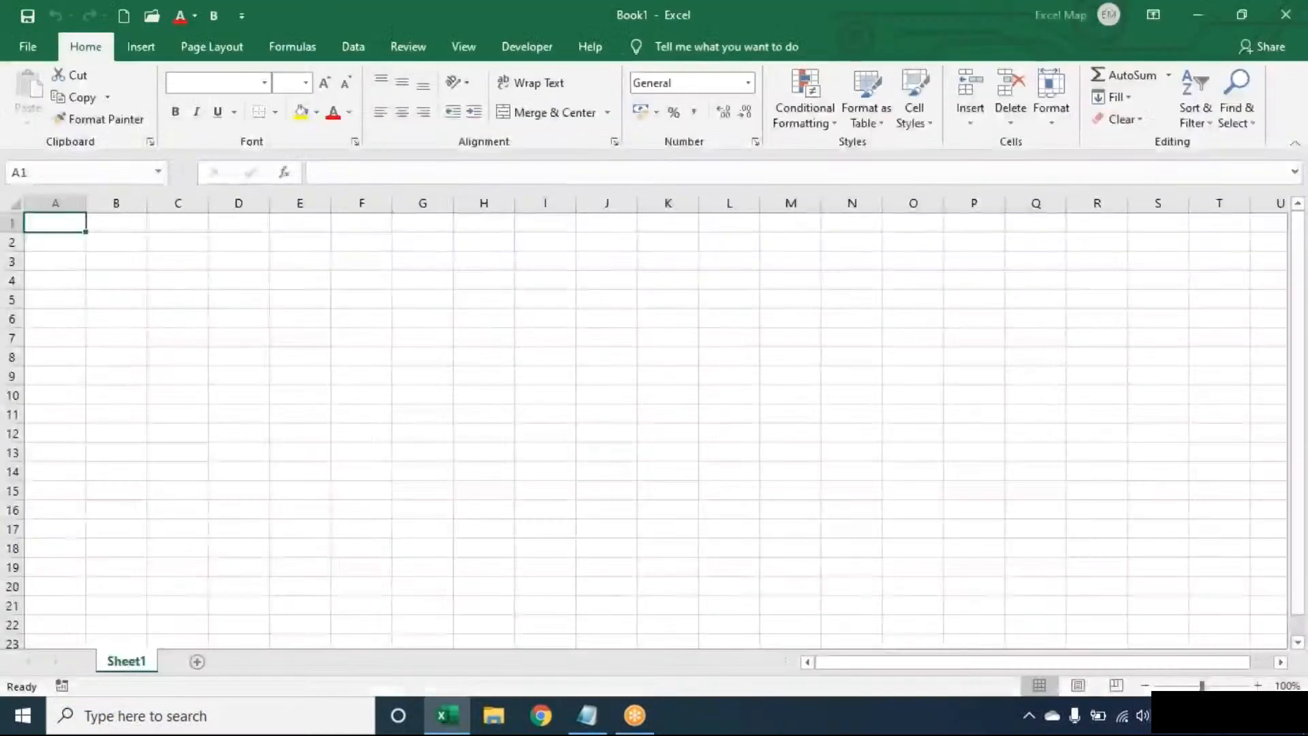
{"action": "key", "text": "XF86AudioRaiseVolume"}
{"action": "key", "text": "XF86AudioRaiseVolume"}
{"action": "key", "text": "XF86AudioRaiseVolume"}
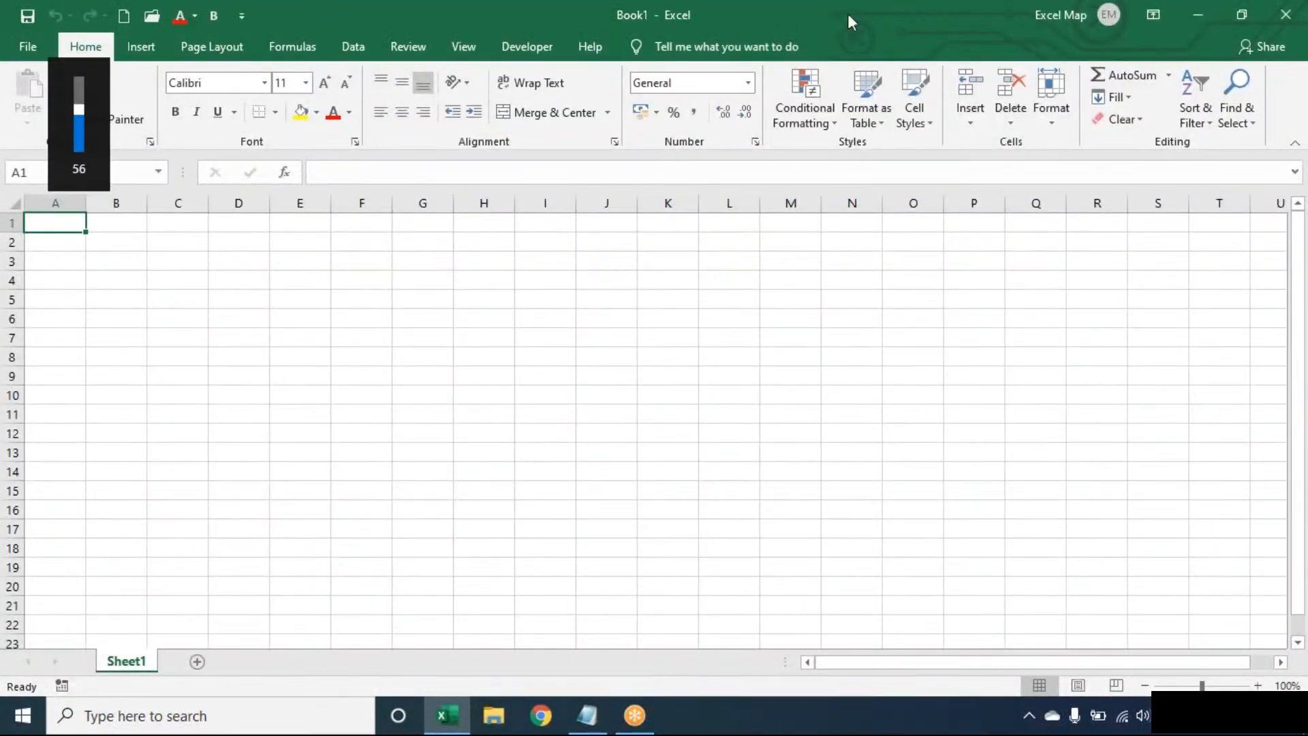
{"action": "left_click", "coordinate": [587, 719]}
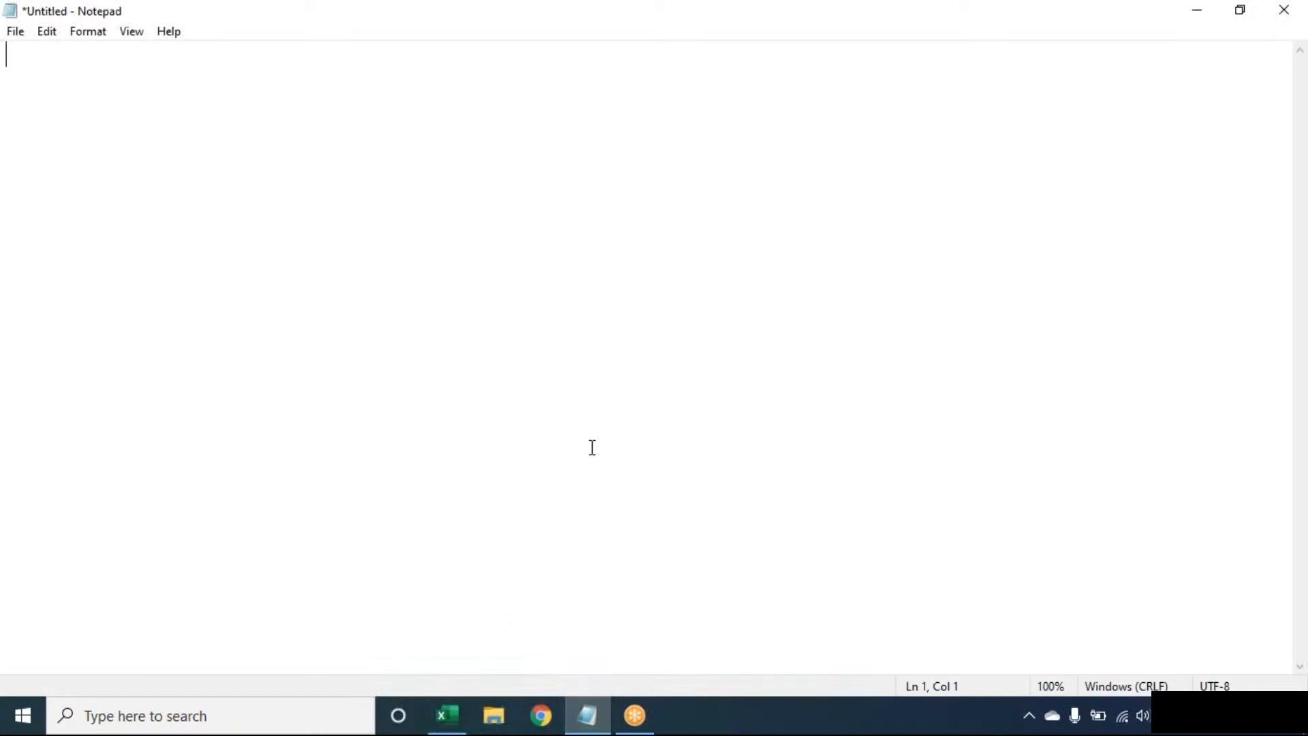
Write the heading 'Count the no.of words in a cells' with a dashed line beneath it.
{"action": "type", "text": "Count the no.of word"}
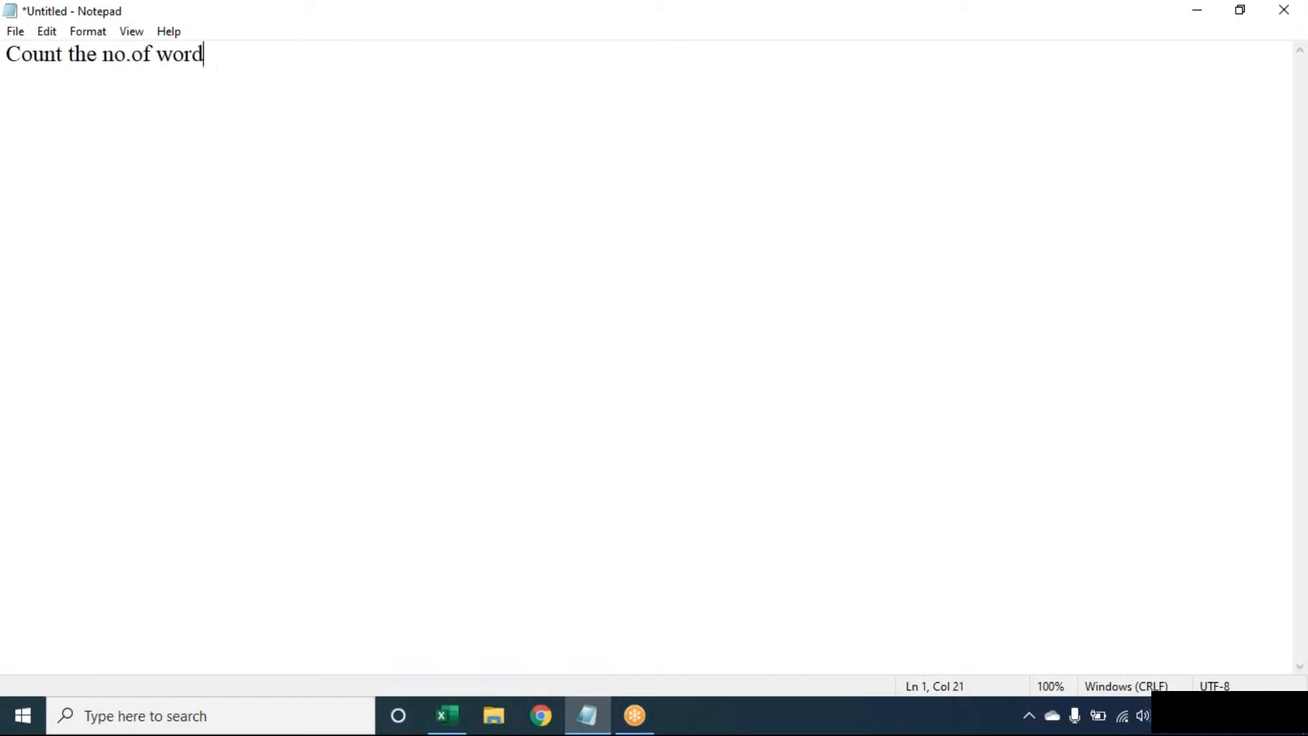
{"action": "type", "text": "s in a cells"}
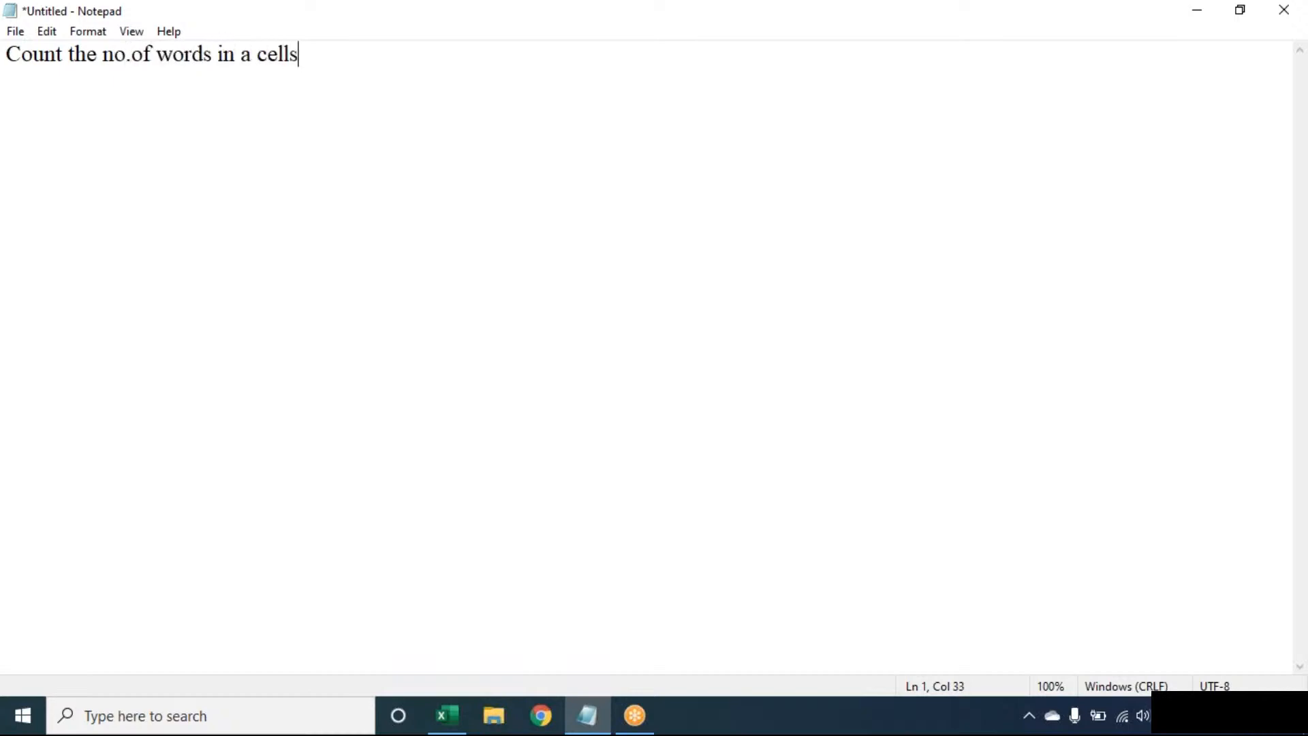
{"action": "key", "text": "Return"}
{"action": "type", "text": "-----------------------------------"}
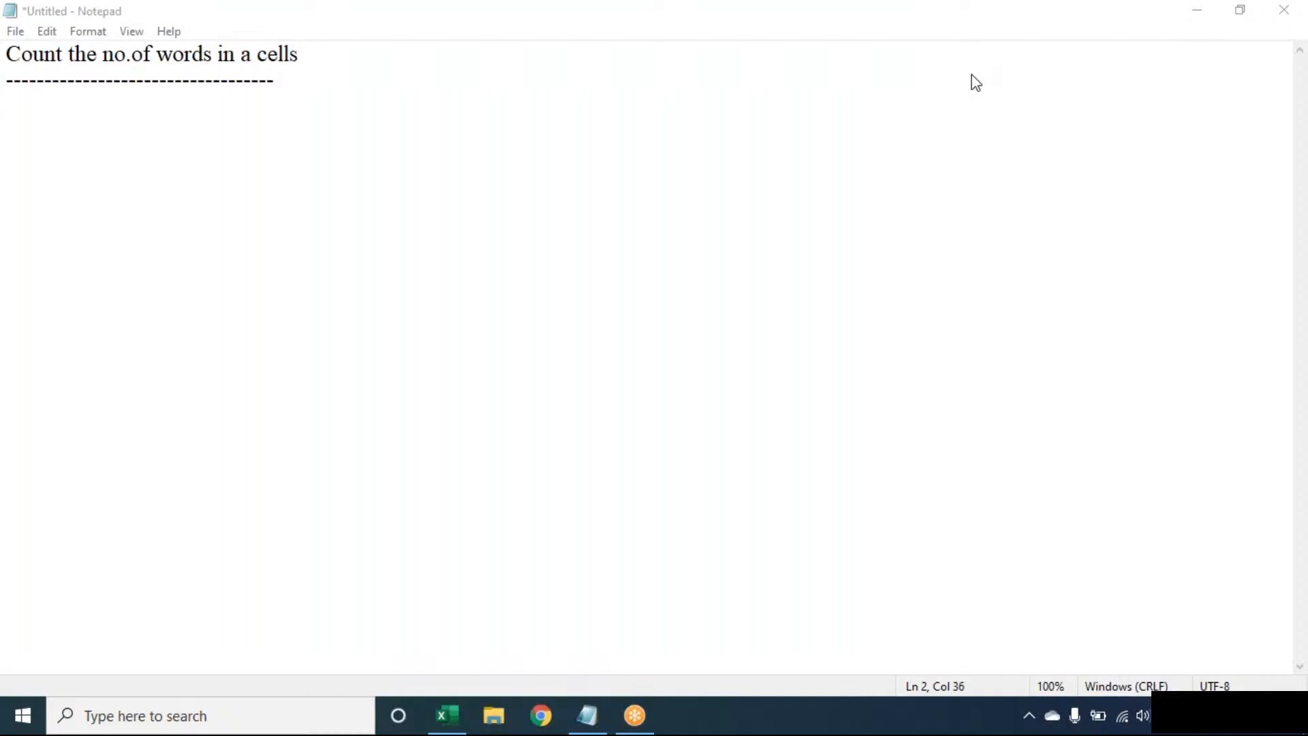
{"action": "left_click", "coordinate": [969, 81]}
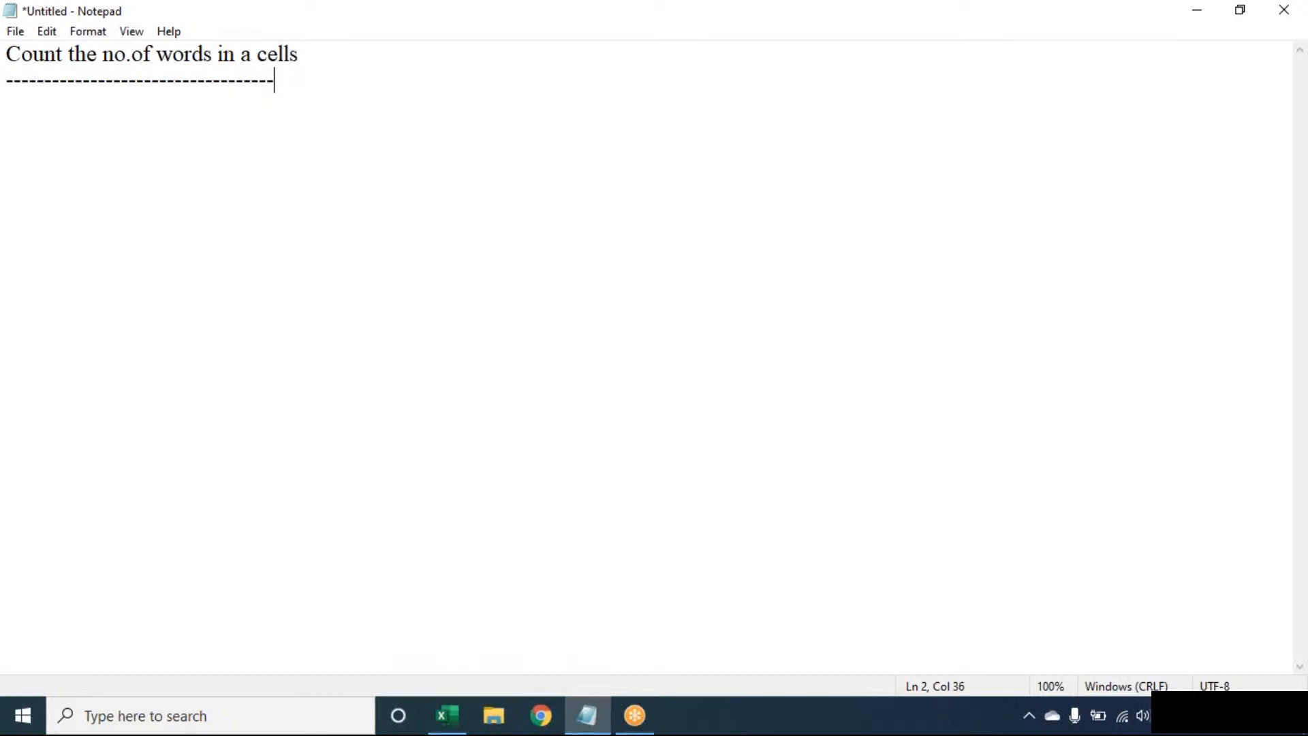
Set the Book1 sheet zoom to 130%.
{"action": "left_click", "coordinate": [447, 715]}
{"action": "key", "text": "alt"}
{"action": "type", "text": "wq"}
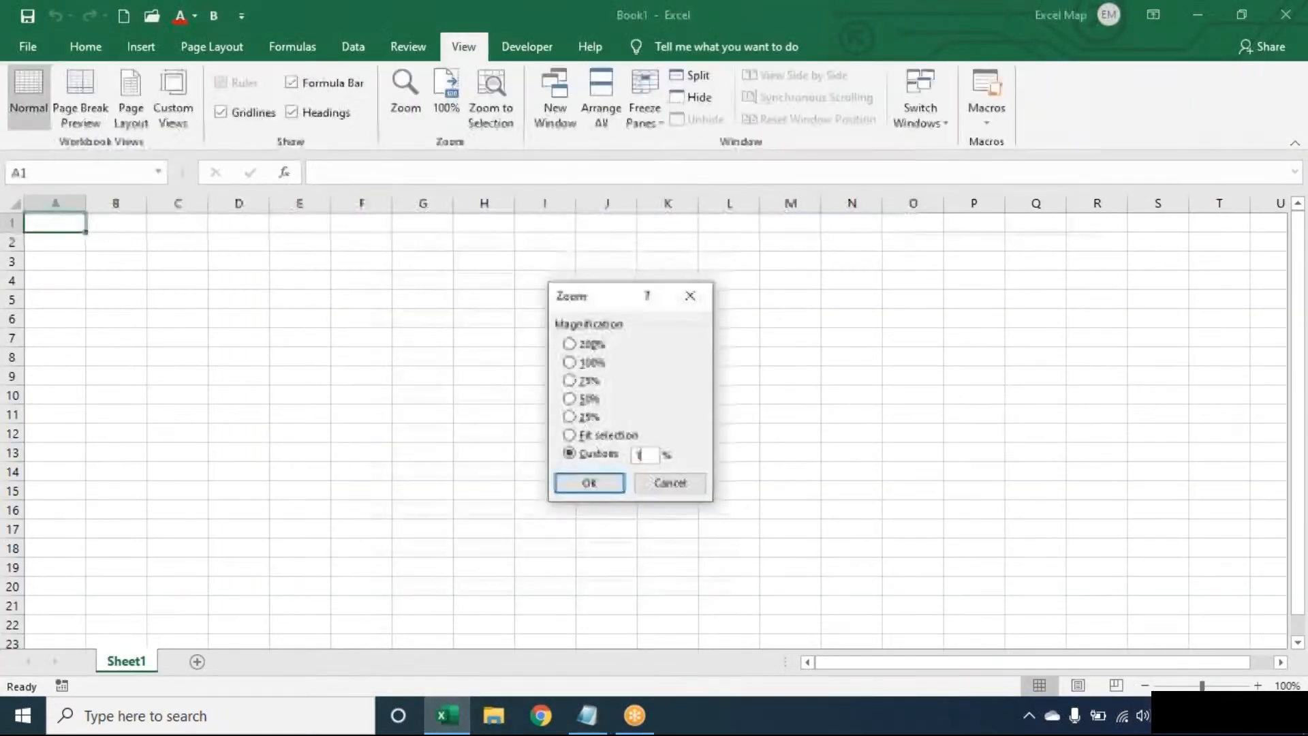
{"action": "type", "text": "130"}
{"action": "key", "text": "Return"}
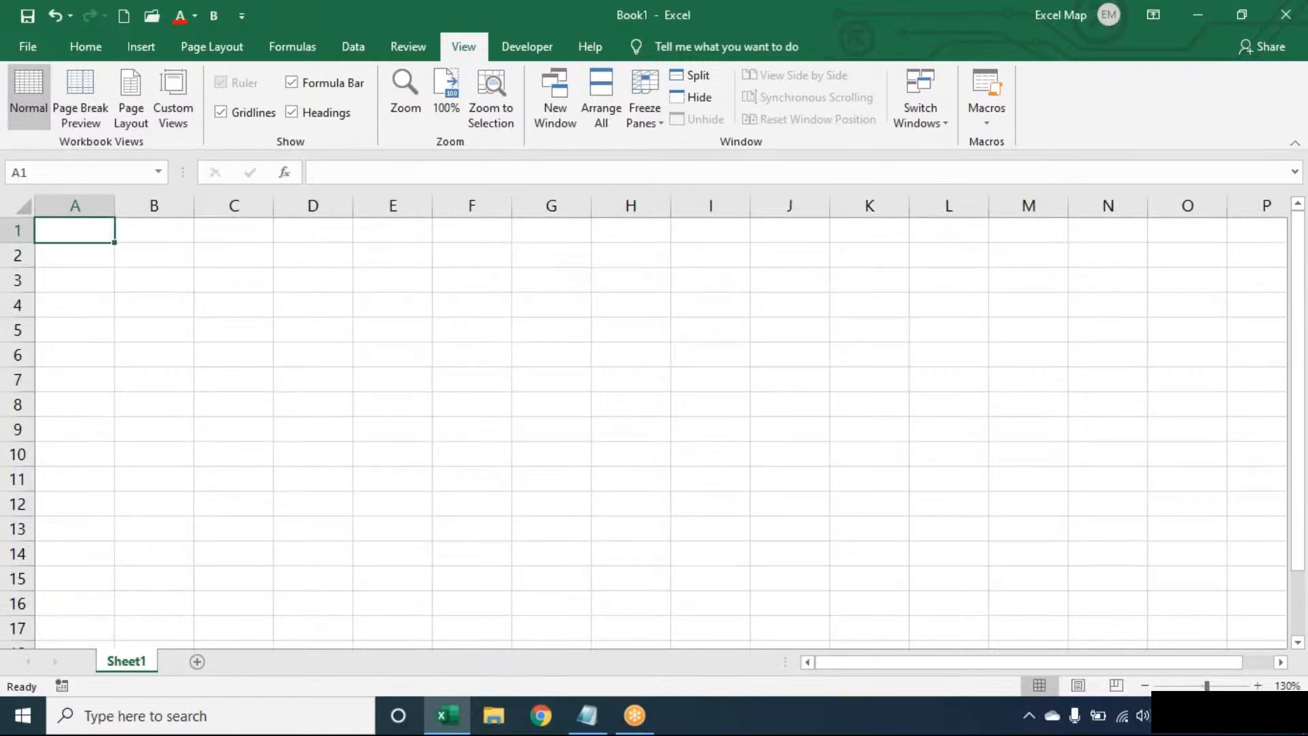
Enter SALWEEN TECH DSNR, a person's name, and EXCEL into A1:A3.
{"action": "type", "text": "SALWE"}
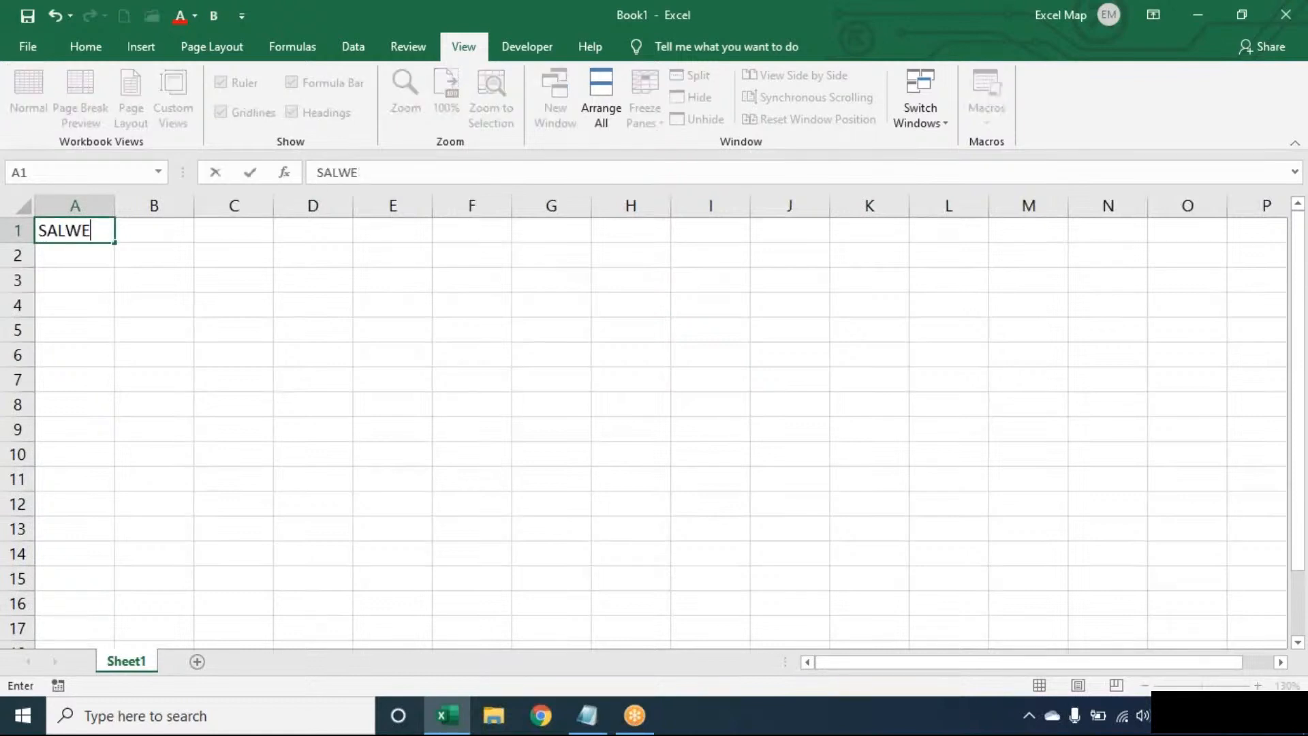
{"action": "type", "text": "EN TECH DSNR"}
{"action": "key", "text": "Return"}
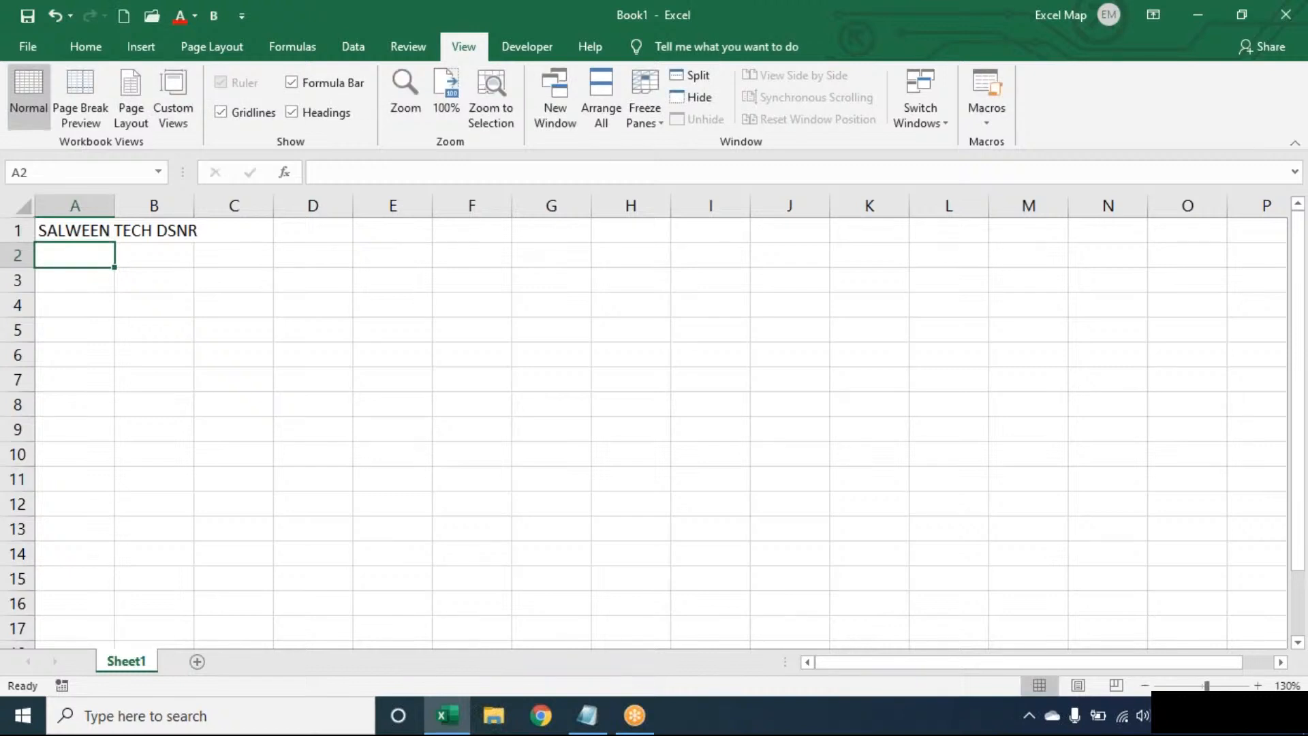
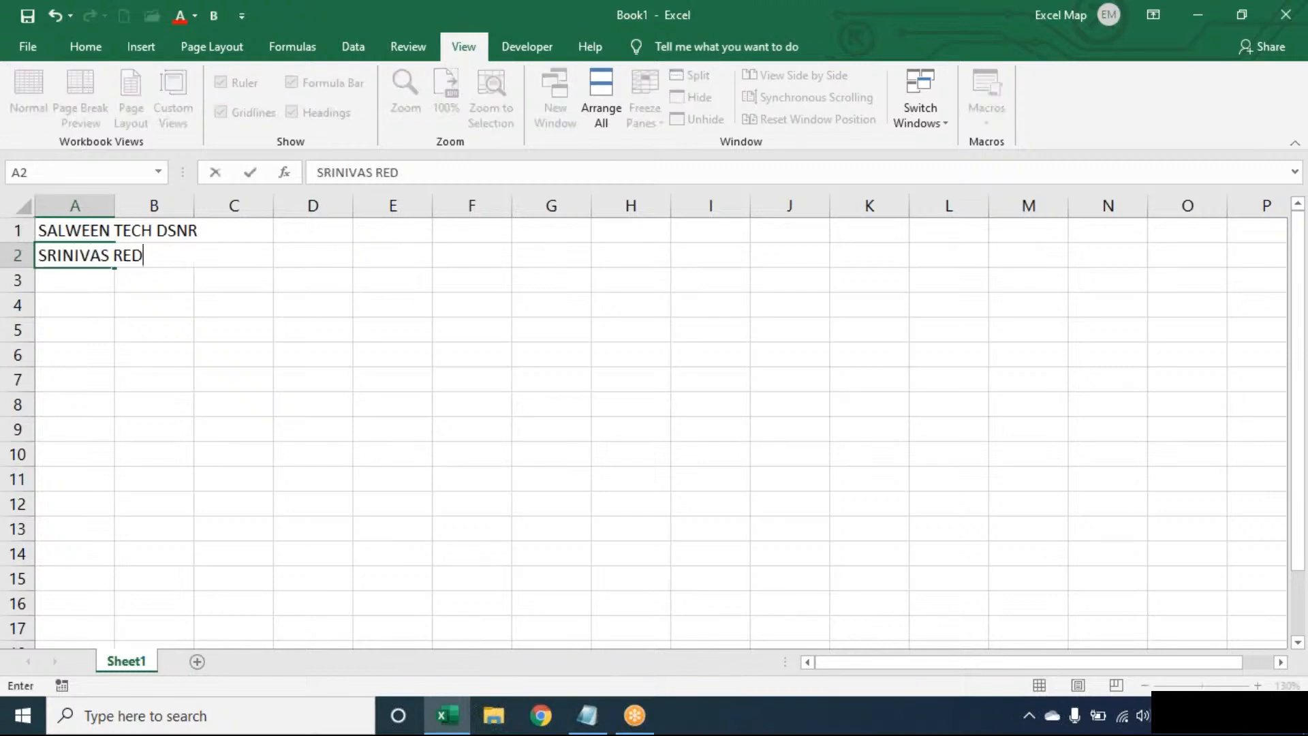
{"action": "key", "text": "Return"}
{"action": "type", "text": "EXCEL"}
{"action": "left_click", "coordinate": [113, 231]}
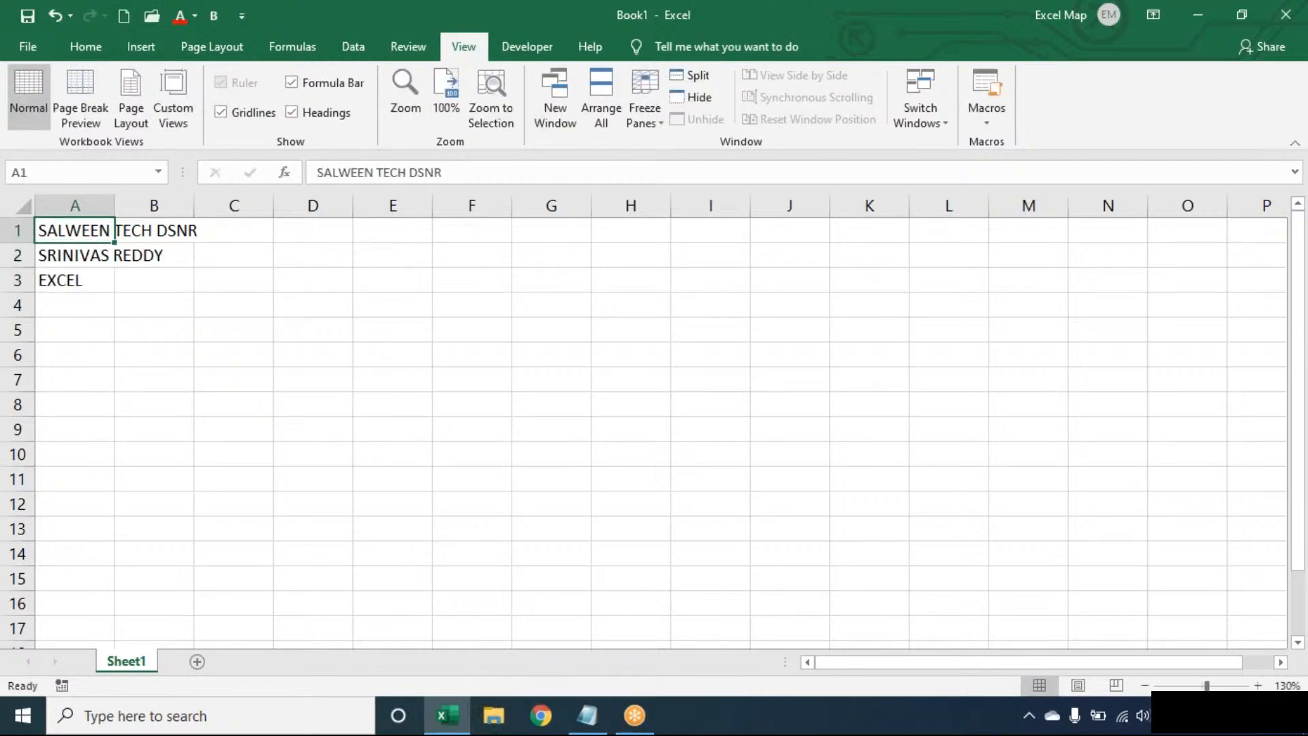
AutoFit column A's width to its longest entry.
{"action": "key", "text": "alt+o"}
{"action": "key", "text": "c"}
{"action": "key", "text": "a"}
{"action": "key", "text": "Right"}
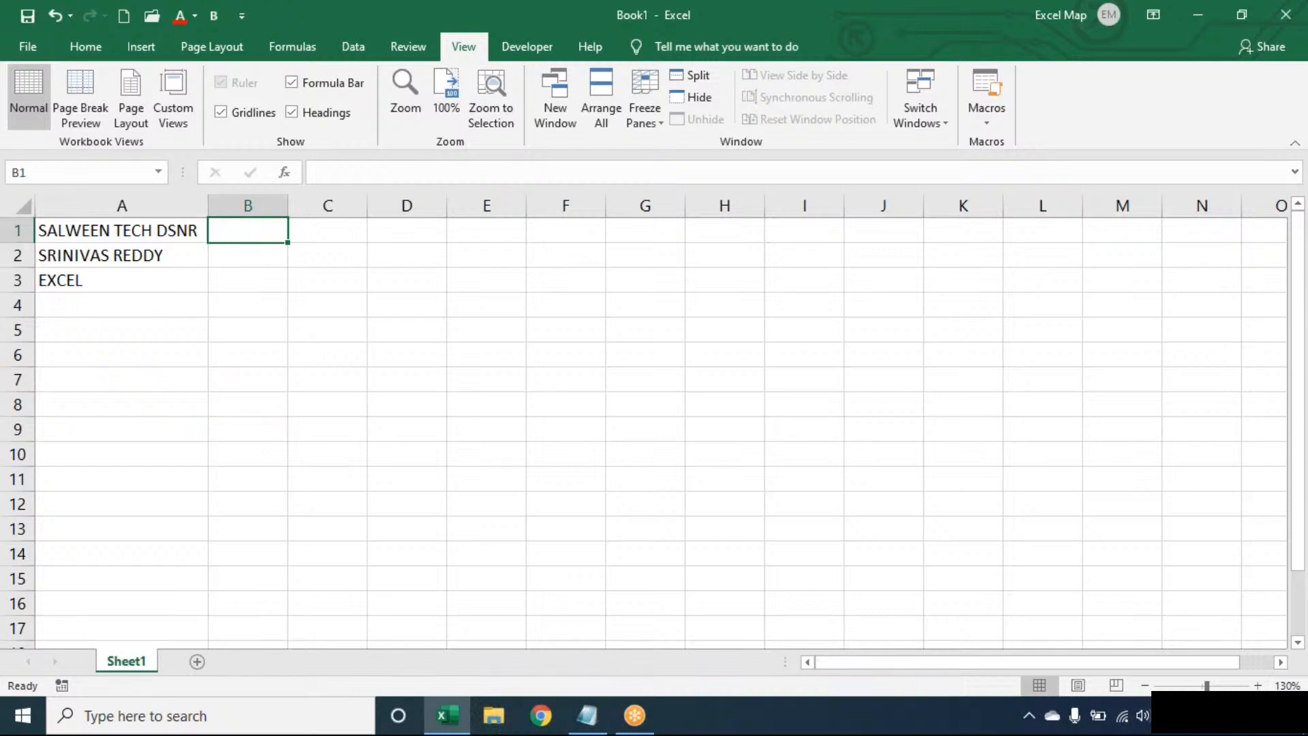
{"action": "left_click", "coordinate": [184, 284]}
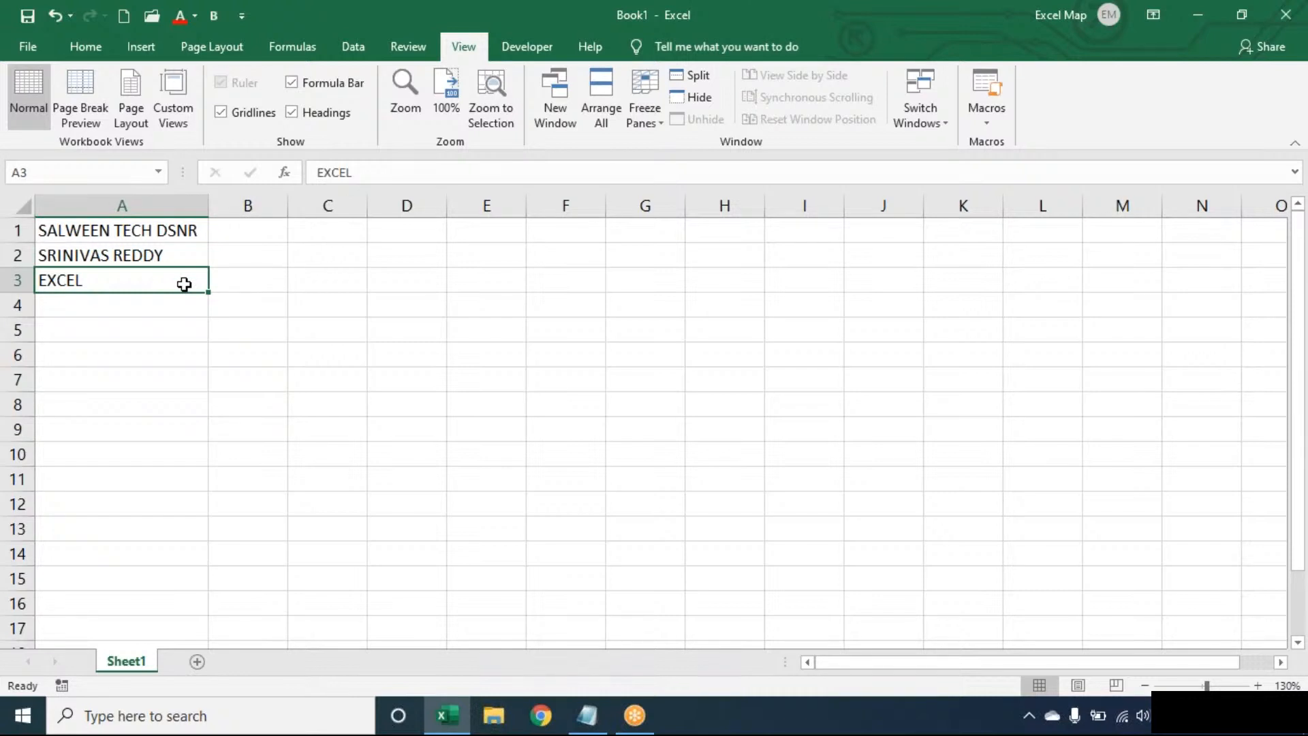
{"action": "key", "text": "Up"}
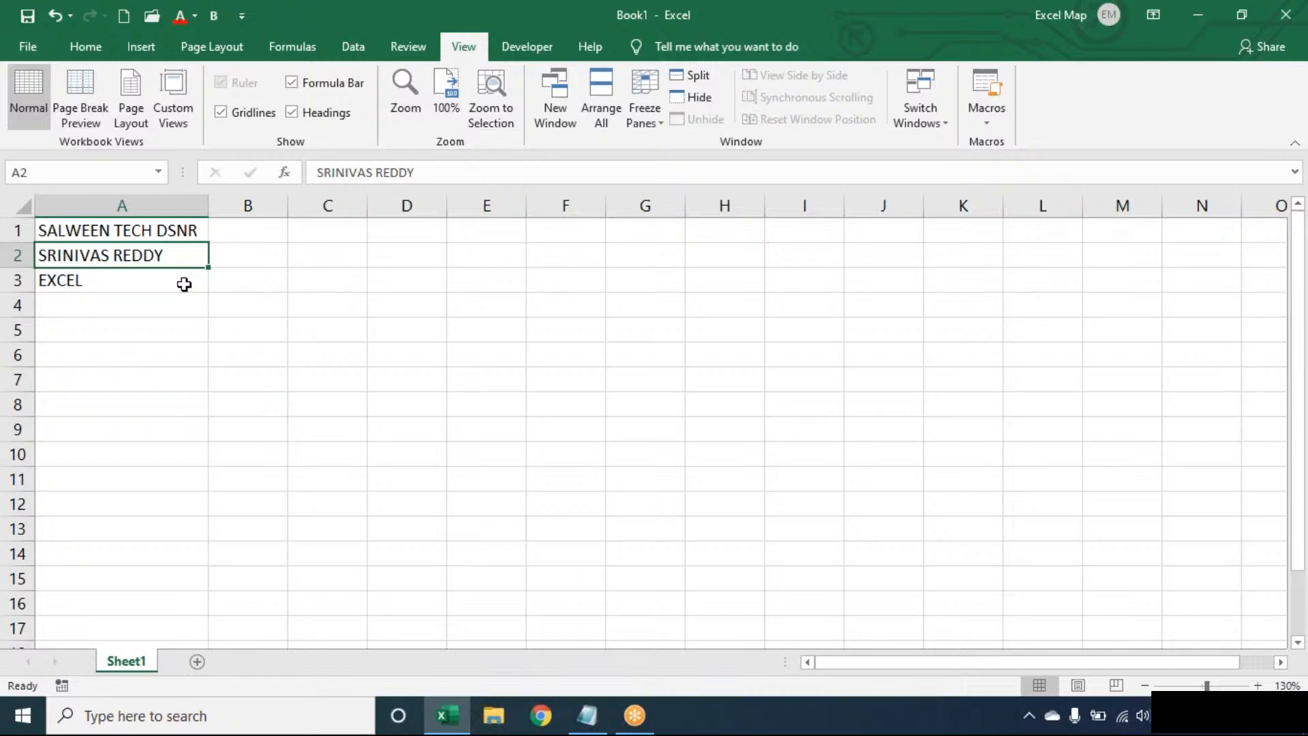
{"action": "key", "text": "Up"}
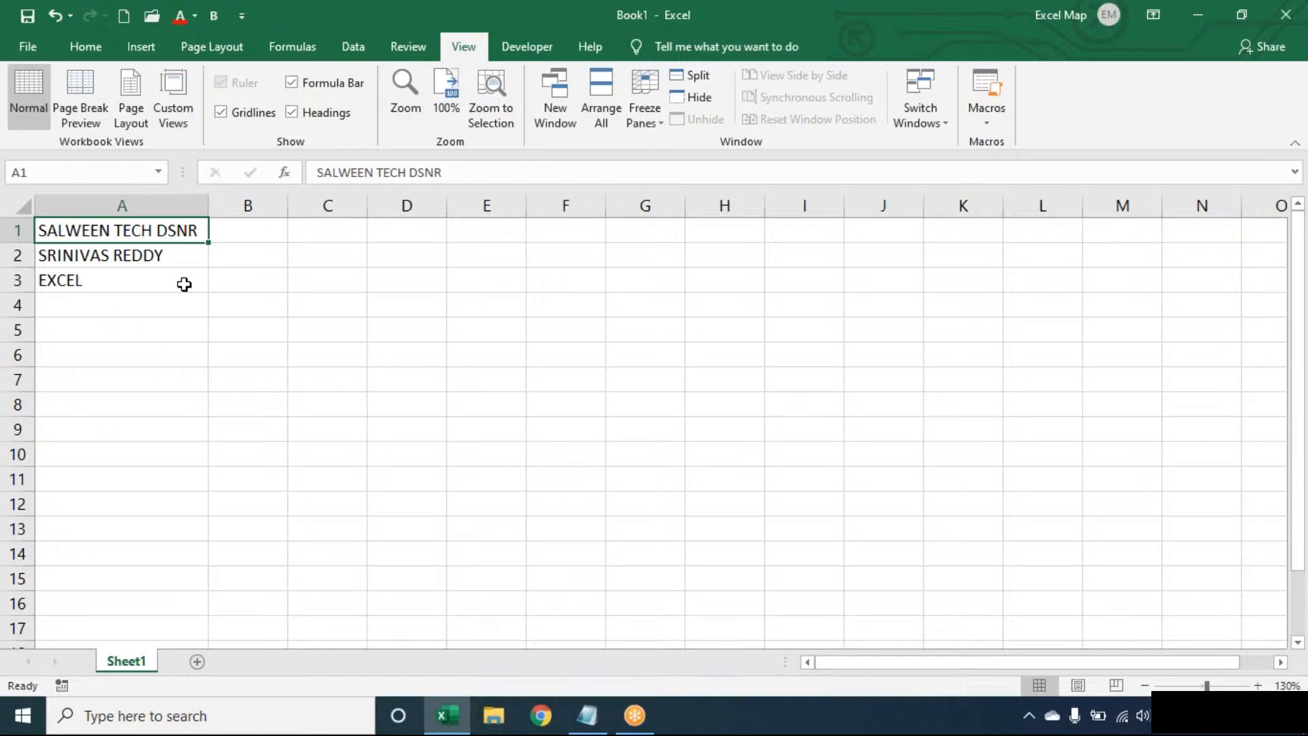
{"action": "left_click", "coordinate": [184, 284]}
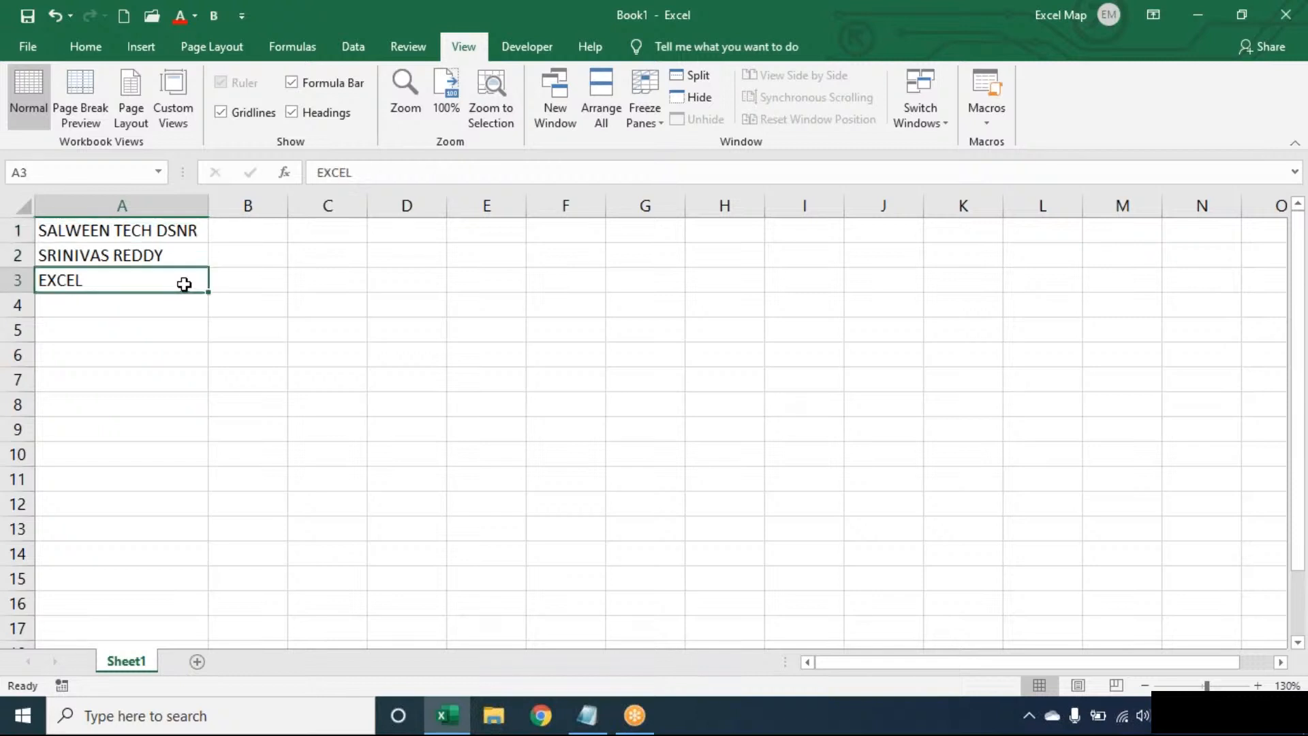
{"action": "key", "text": "Up"}
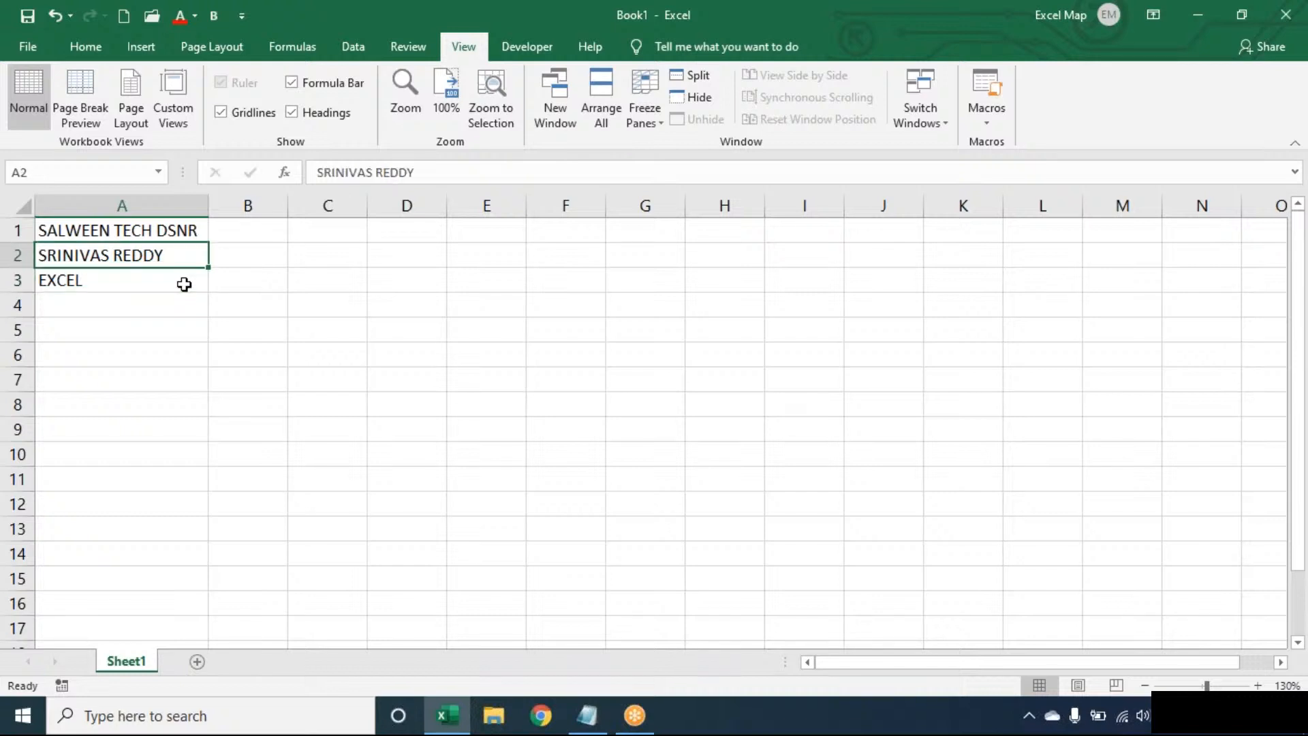
{"action": "key", "text": "Up"}
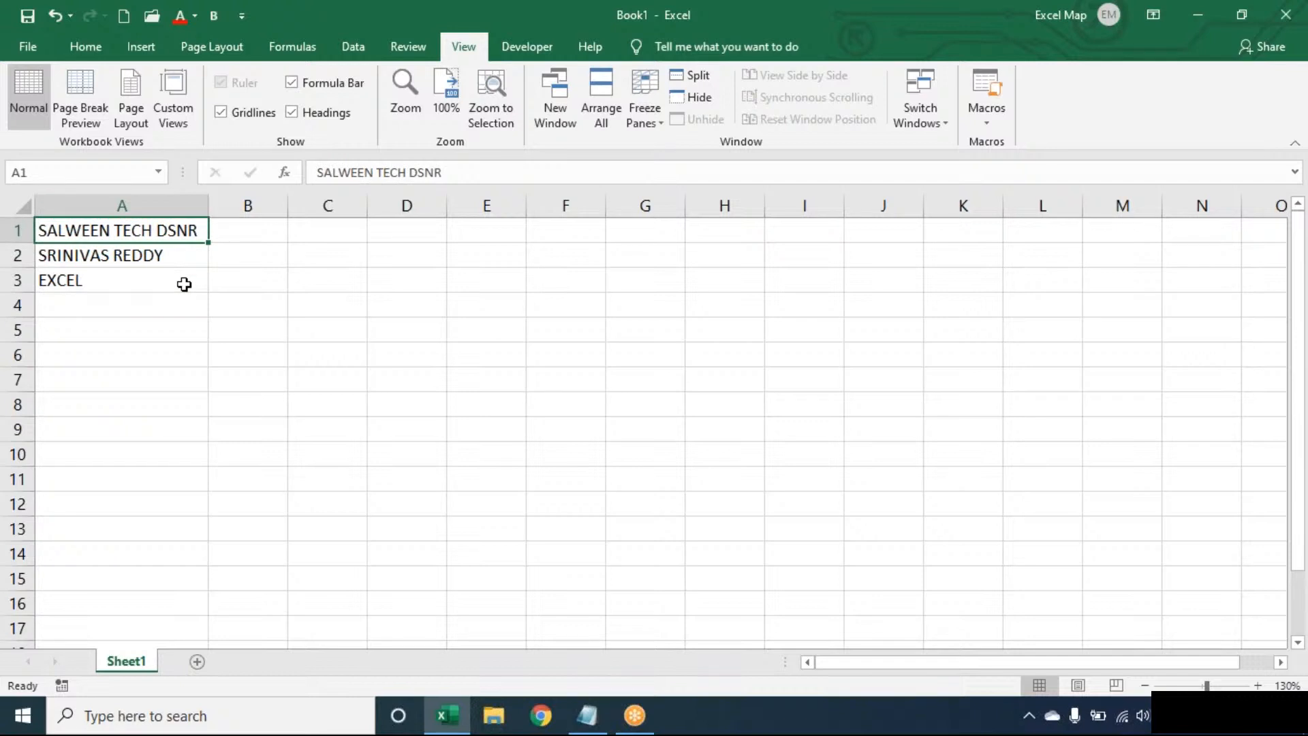
{"action": "key", "text": "Right"}
{"action": "key", "text": "Right"}
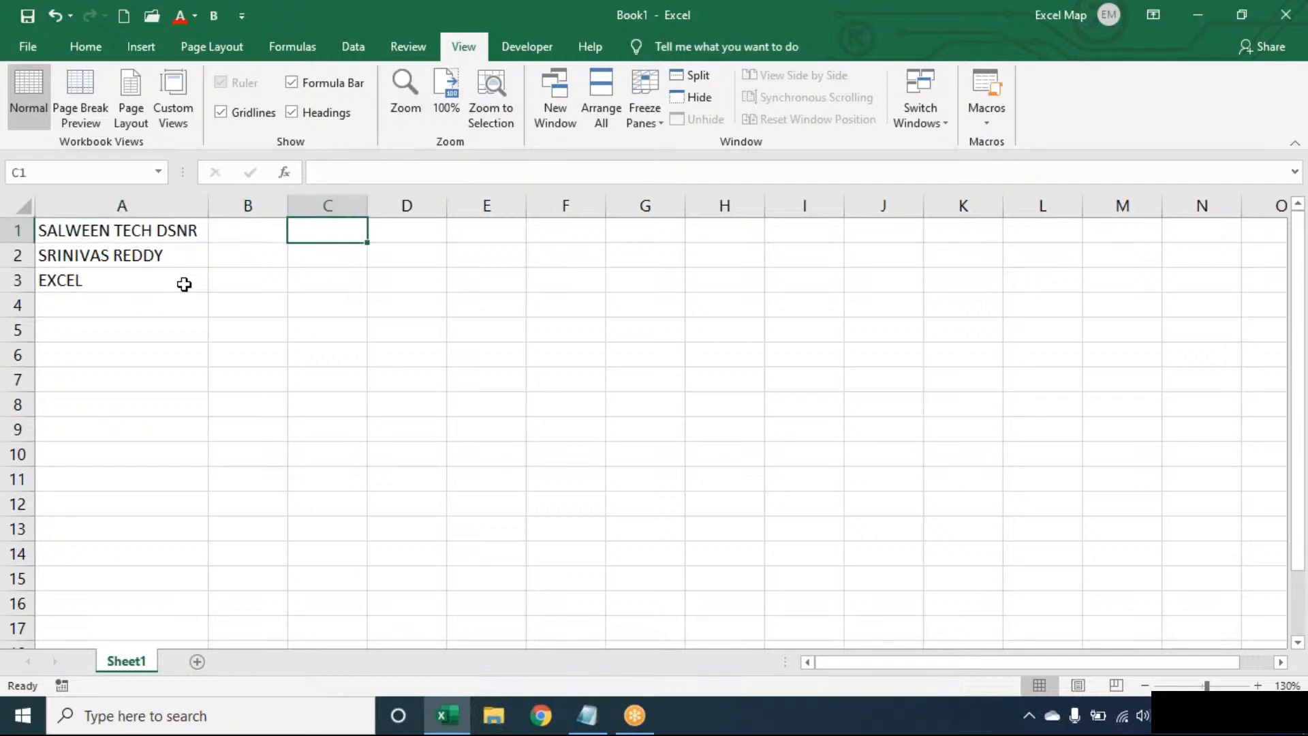
Enter =LEN(A1) in C1 to get A1's character count of 17.
{"action": "type", "text": "=LEN"}
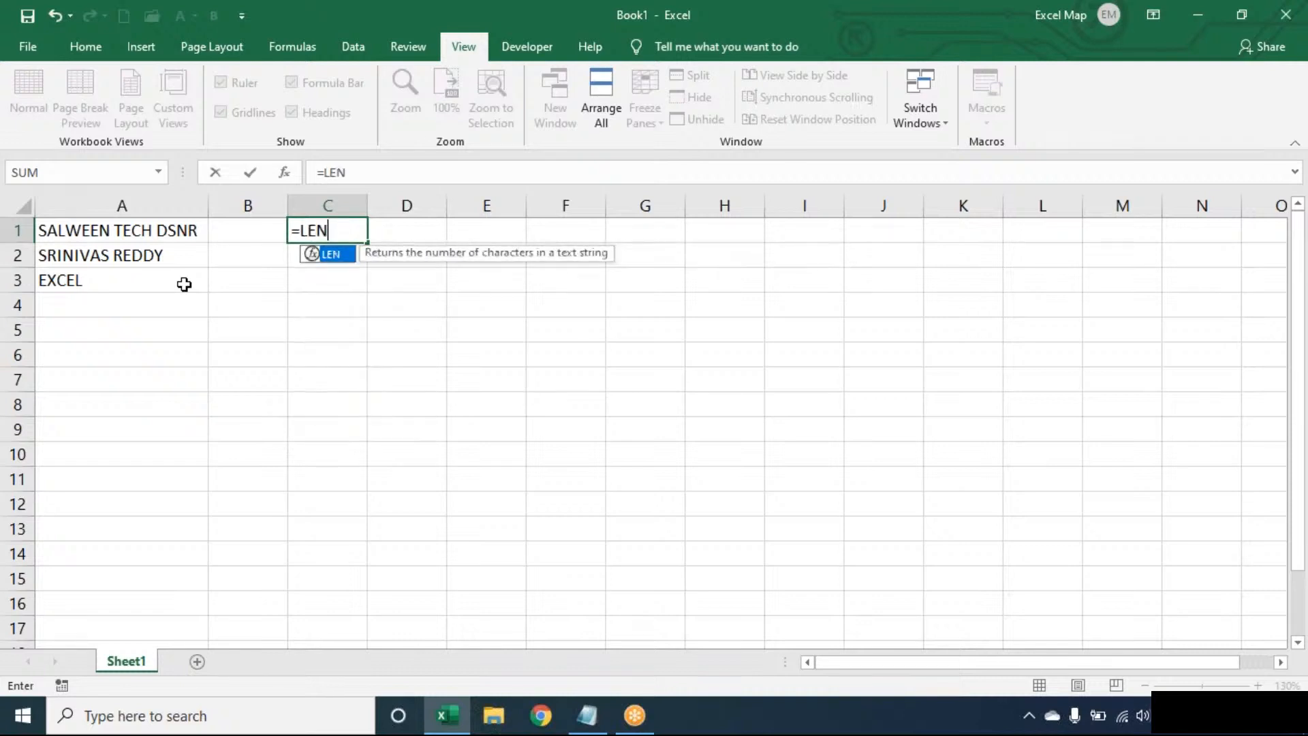
{"action": "type", "text": "(A1)"}
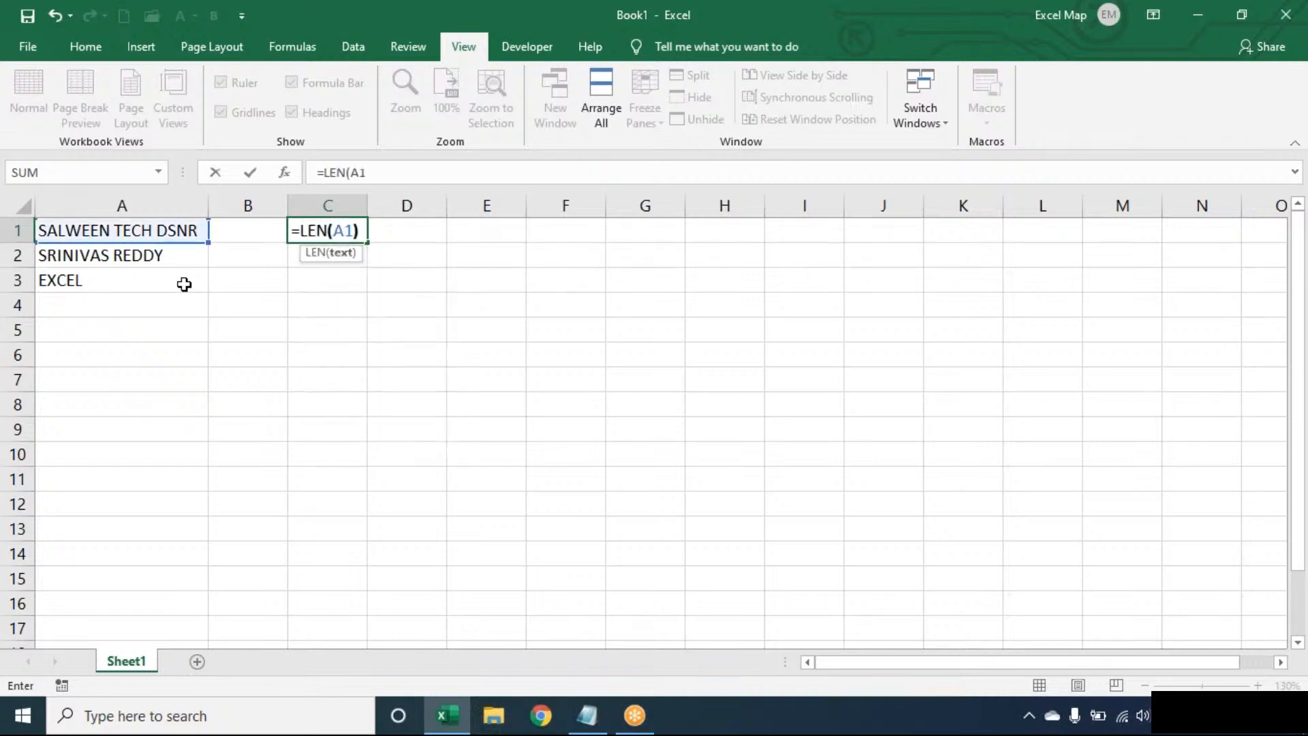
{"action": "key", "text": "Tab"}
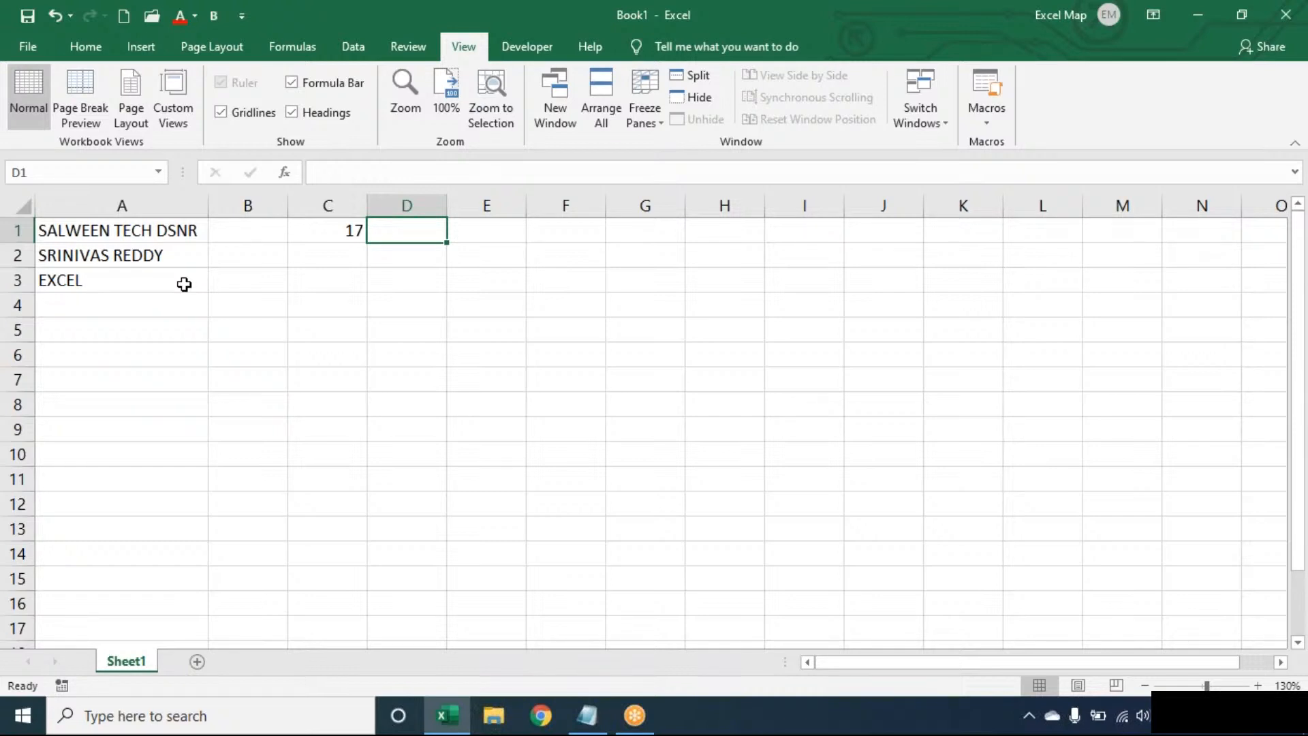
Enter =SUBSTITUTE(A1," ","") in D1 to strip the spaces from A1's text.
{"action": "type", "text": "=SUBSTITUTE("}
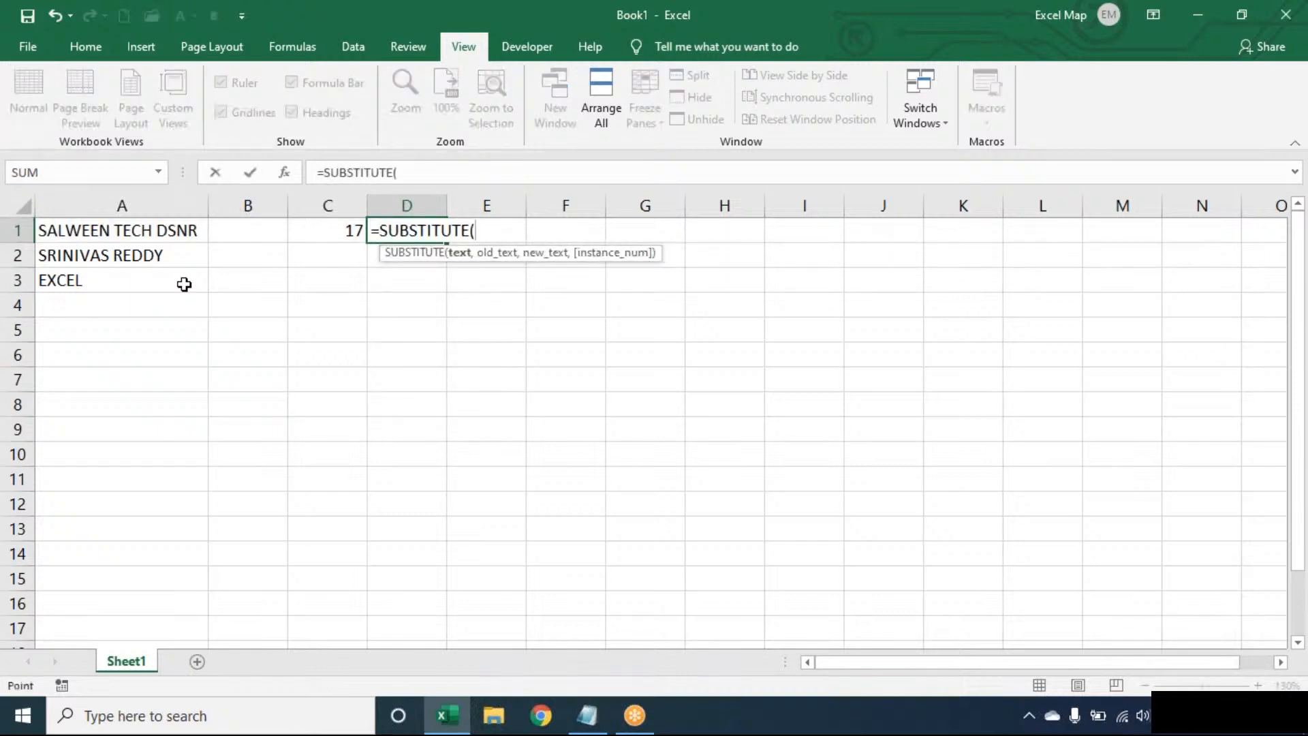
{"action": "key", "text": "Left"}
{"action": "key", "text": "Left"}
{"action": "key", "text": "Left"}
{"action": "type", "text": ",\" \","}
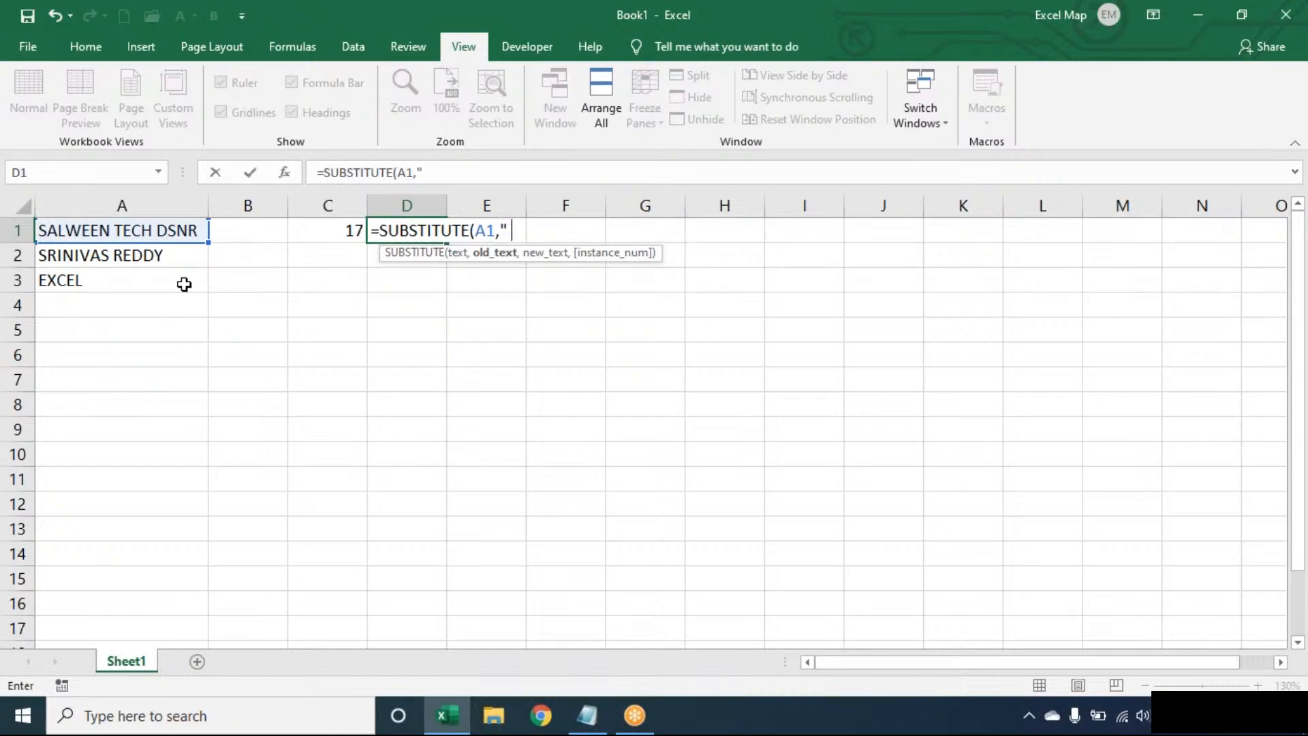
{"action": "type", "text": "\"\")"}
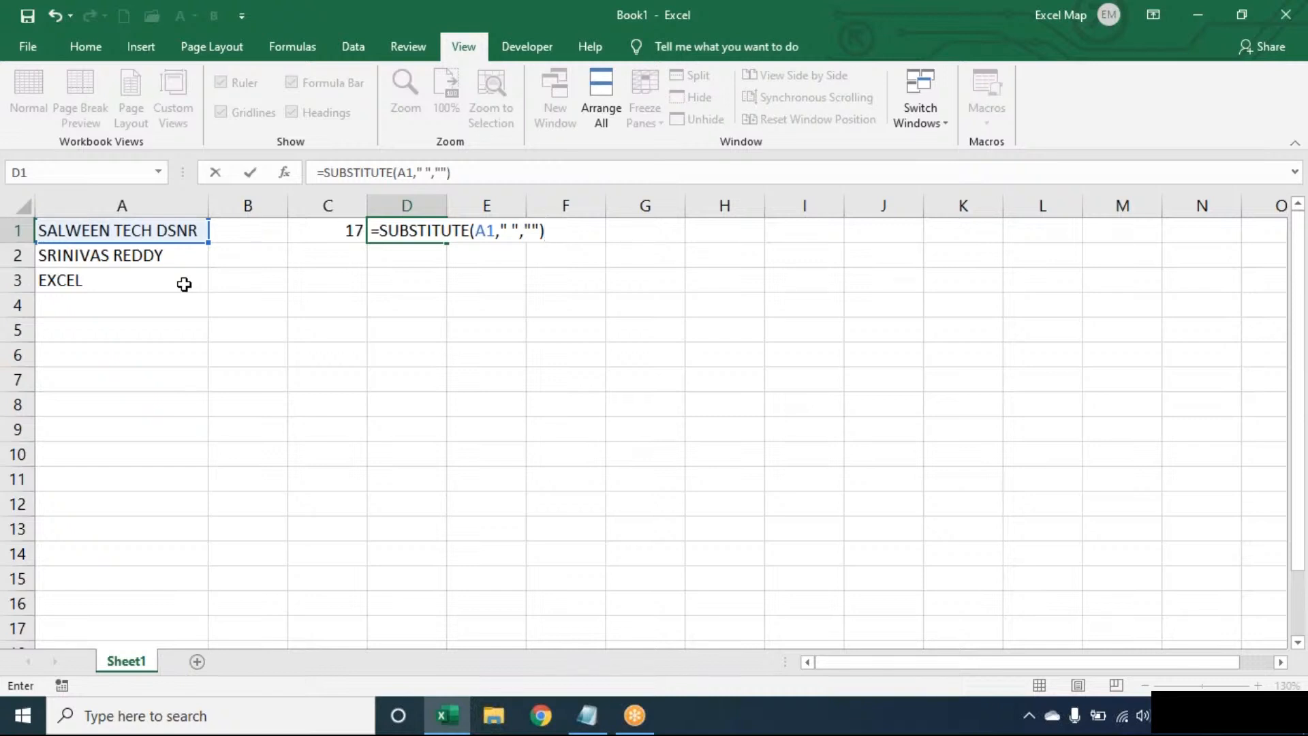
{"action": "key", "text": "Left"}
{"action": "key", "text": "Left"}
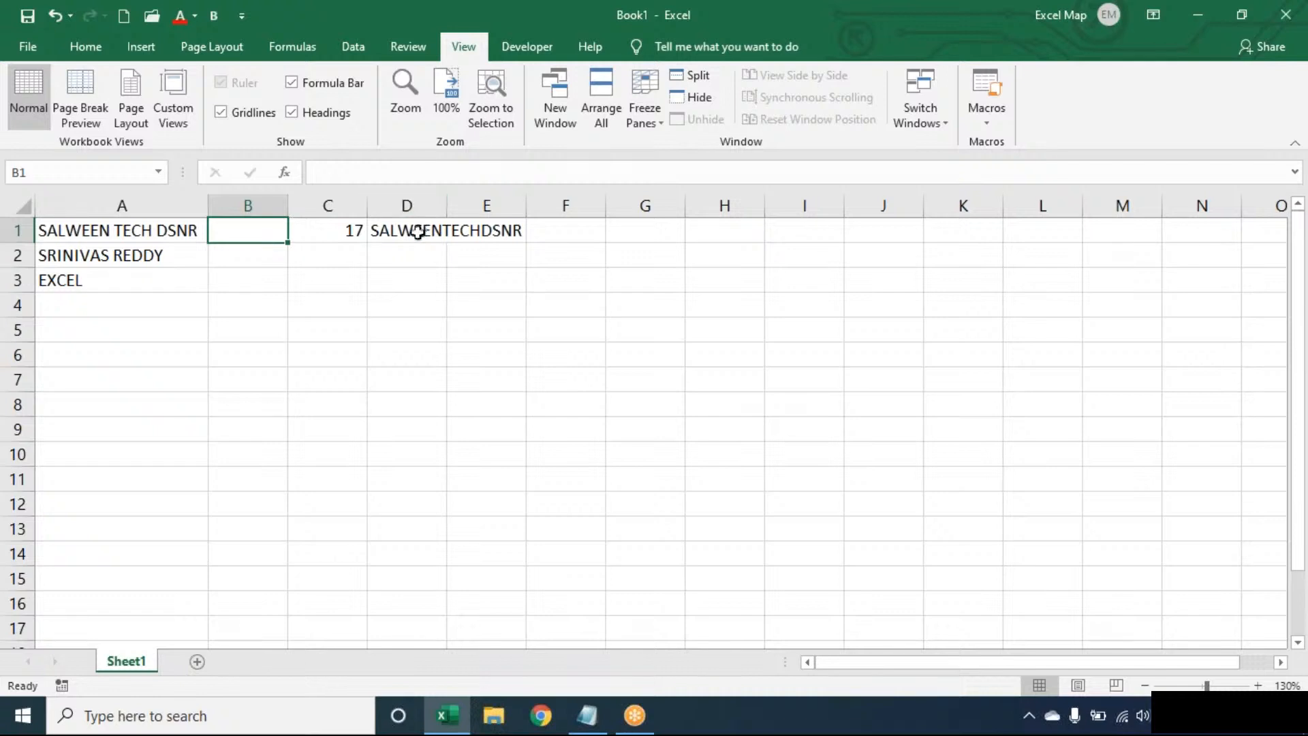
Wrap D1's formula in LEN so it returns 15 characters without spaces.
{"action": "double_click", "coordinate": [417, 230]}
{"action": "left_click", "coordinate": [380, 231]}
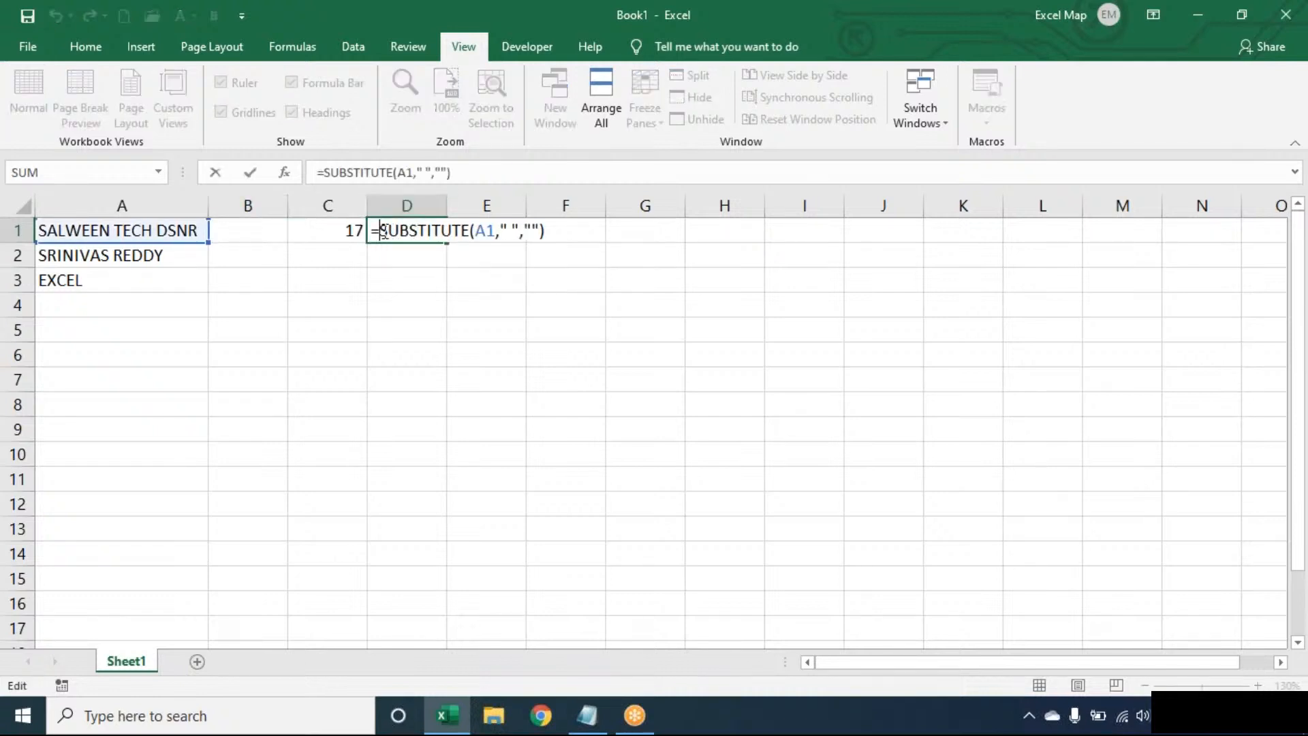
{"action": "type", "text": "LEN("}
{"action": "left_click", "coordinate": [596, 228]}
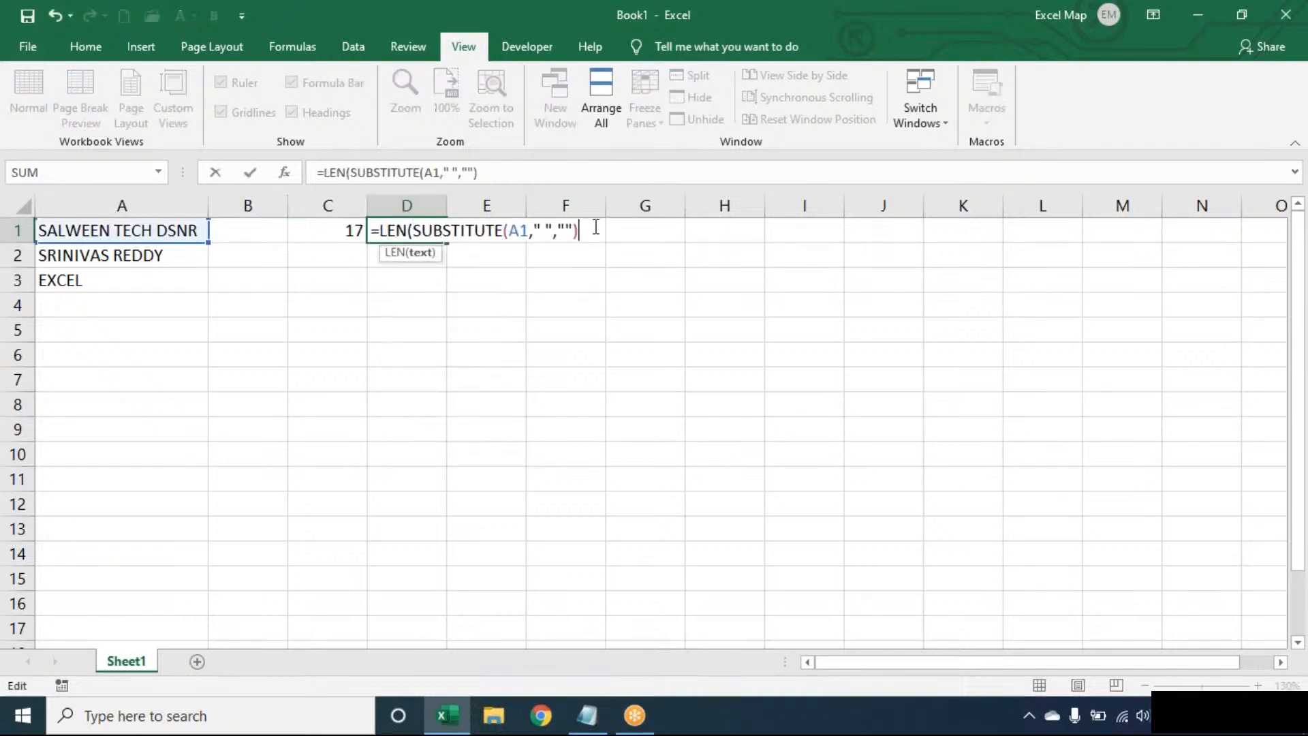
{"action": "type", "text": ")"}
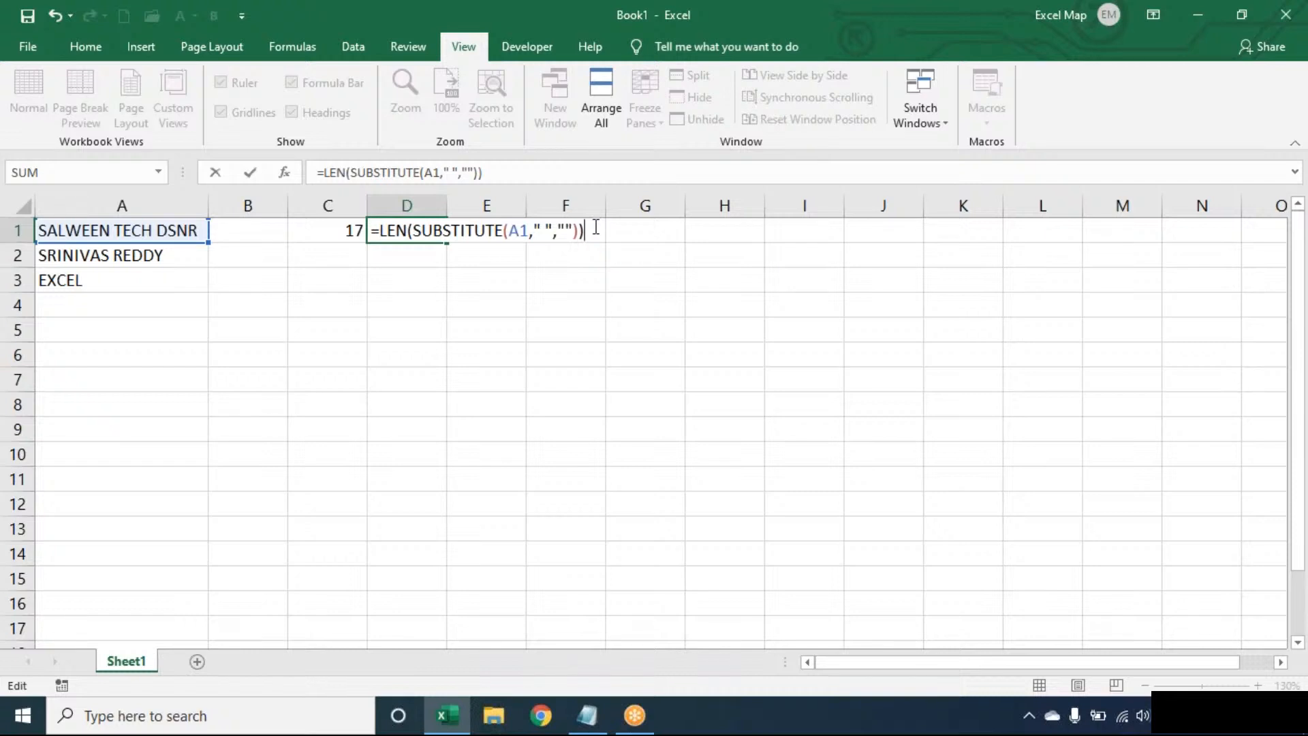
{"action": "key", "text": "Return"}
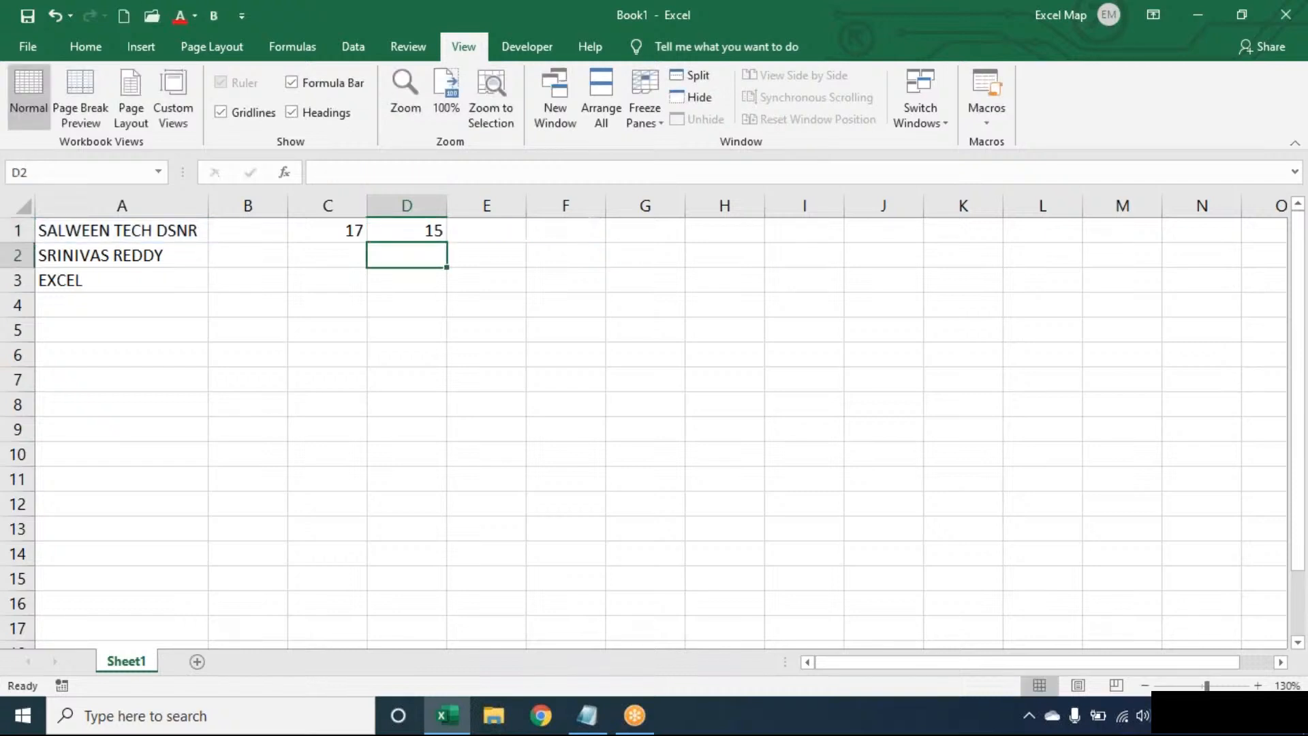
Enter =C1-D1 in E1 to get the space count of 2.
{"action": "left_click", "coordinate": [503, 227]}
{"action": "type", "text": "="}
{"action": "key", "text": "Left"}
{"action": "key", "text": "Left"}
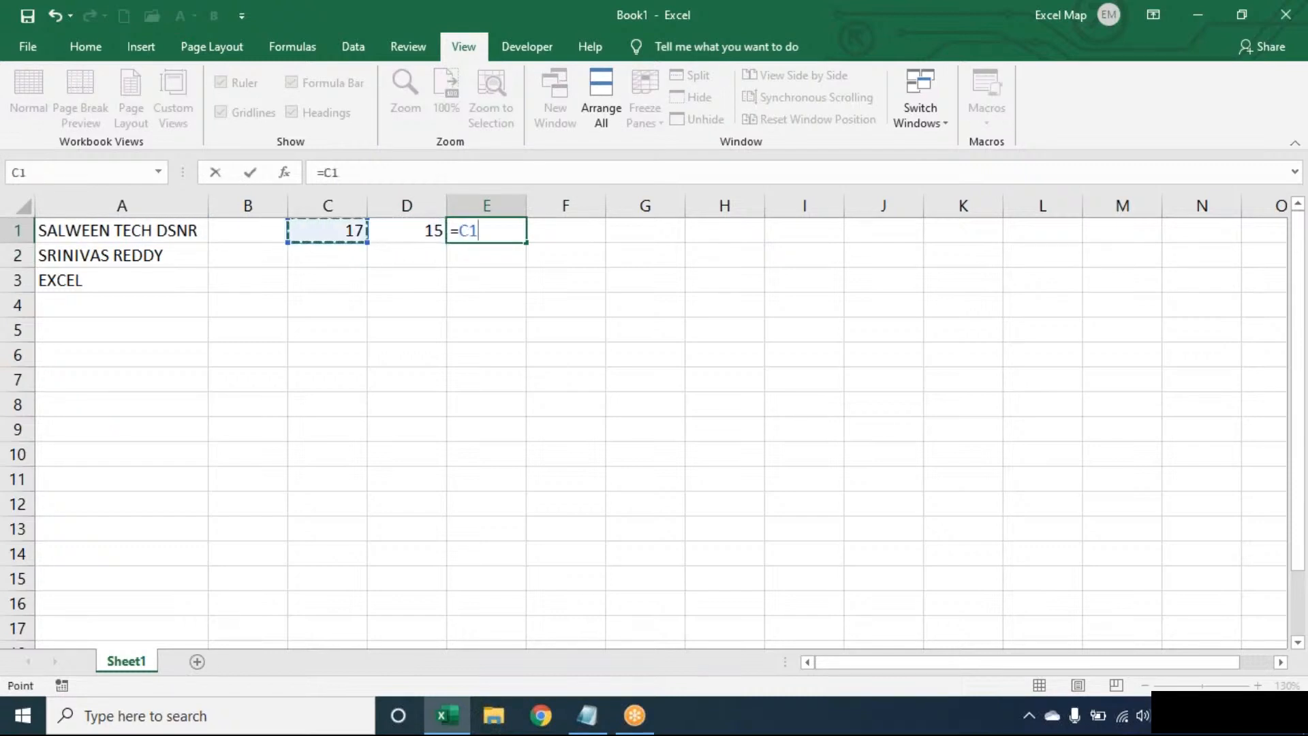
{"action": "type", "text": "-"}
{"action": "key", "text": "Left"}
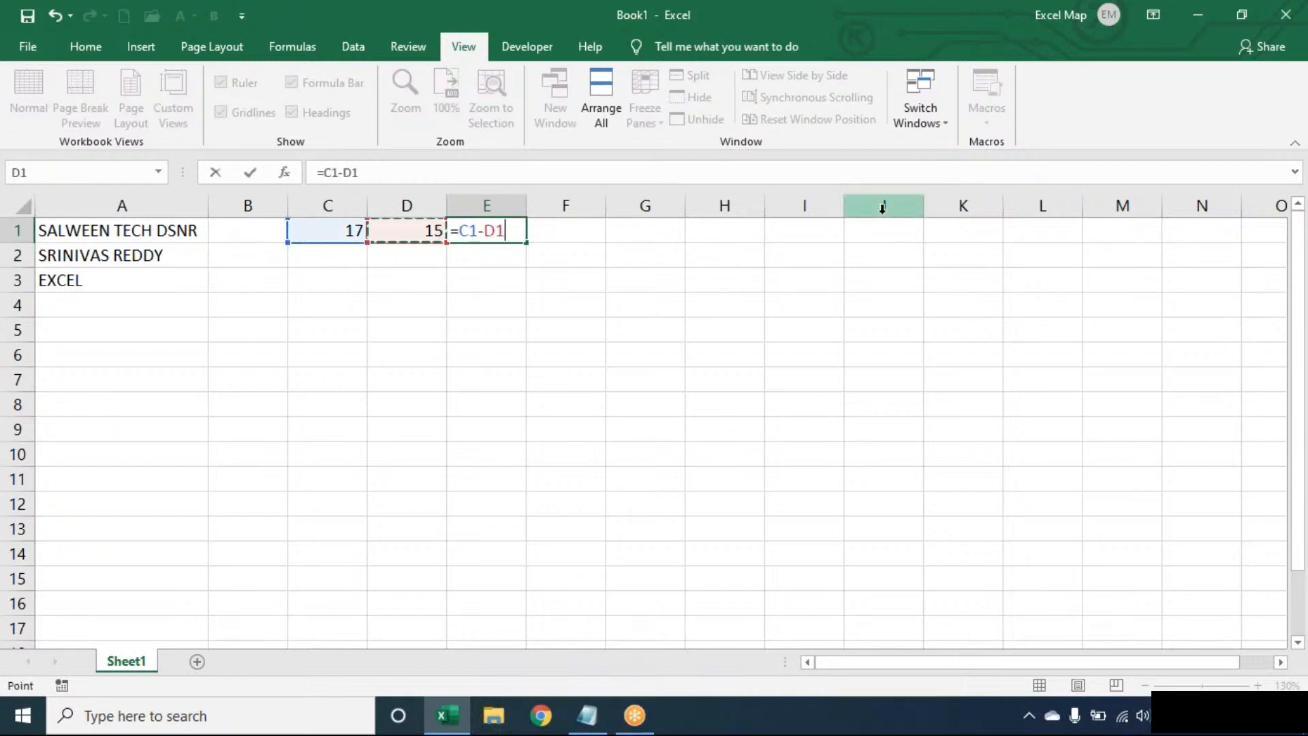
{"action": "key", "text": "Tab"}
Enter =E1+1 in F1 to get the word count of 3.
{"action": "type", "text": "="}
{"action": "key", "text": "Left"}
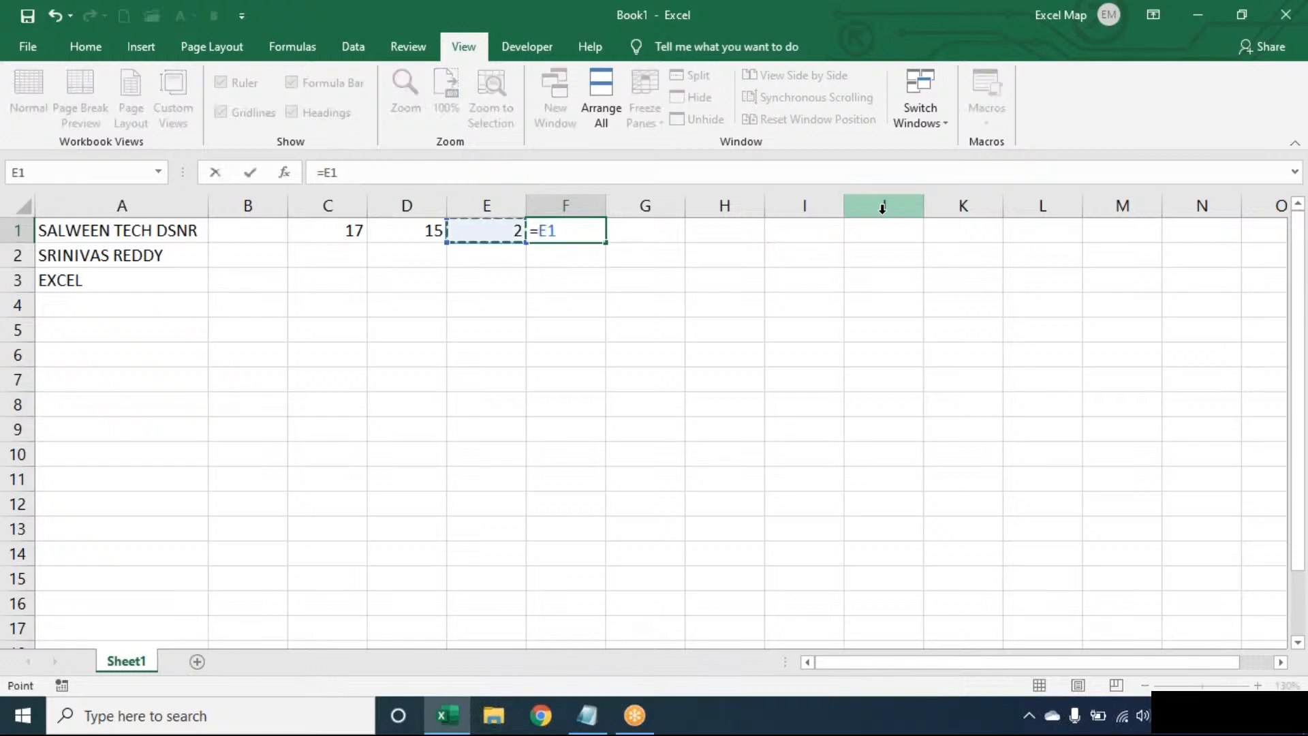
{"action": "type", "text": "+1"}
{"action": "key", "text": "Return"}
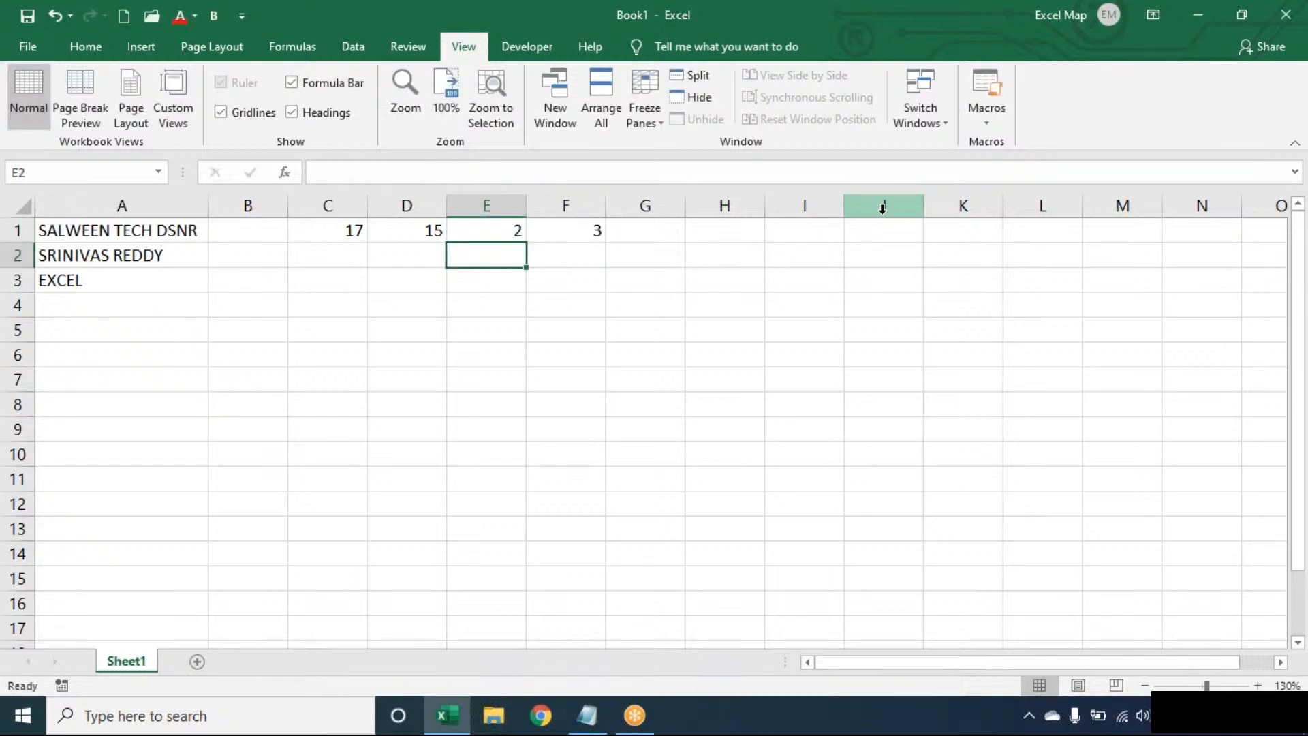
Review the formulas in C1, D1, E1 and F1 without changing them.
{"action": "key", "text": "Up"}
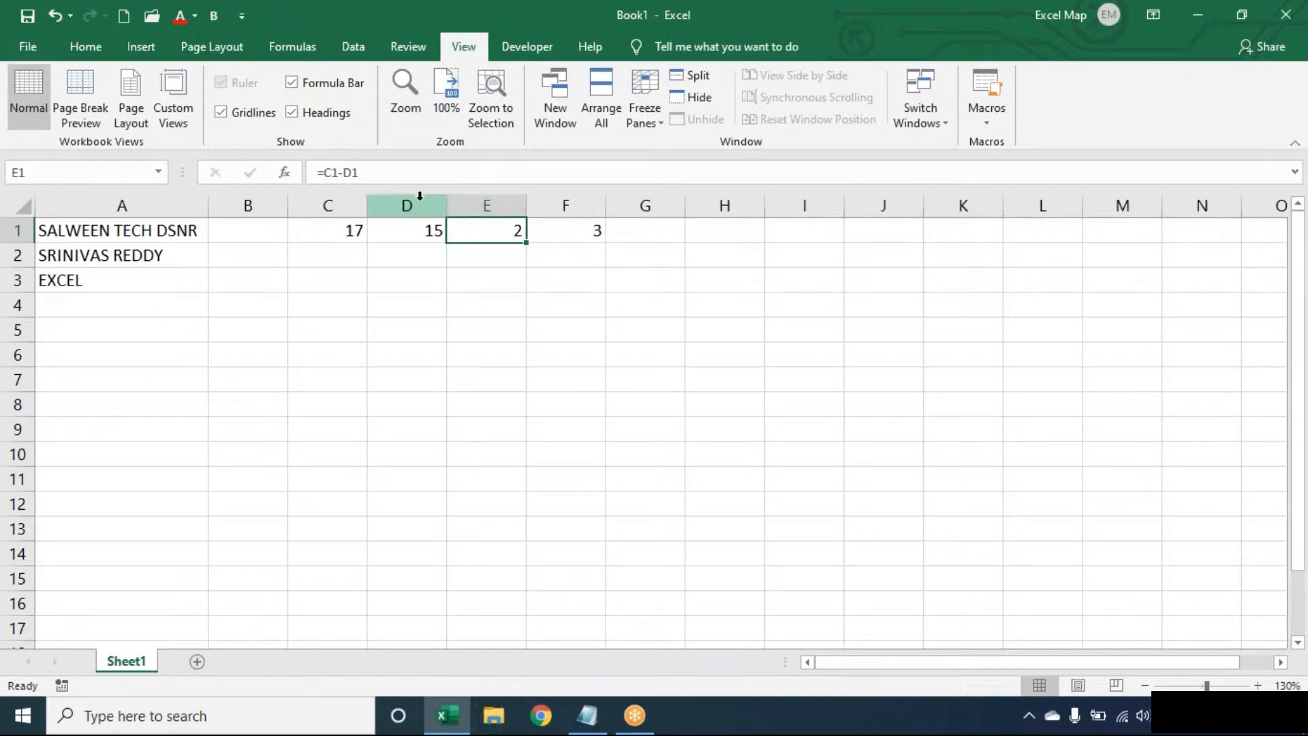
{"action": "left_click", "coordinate": [344, 226]}
{"action": "left_click", "coordinate": [452, 225]}
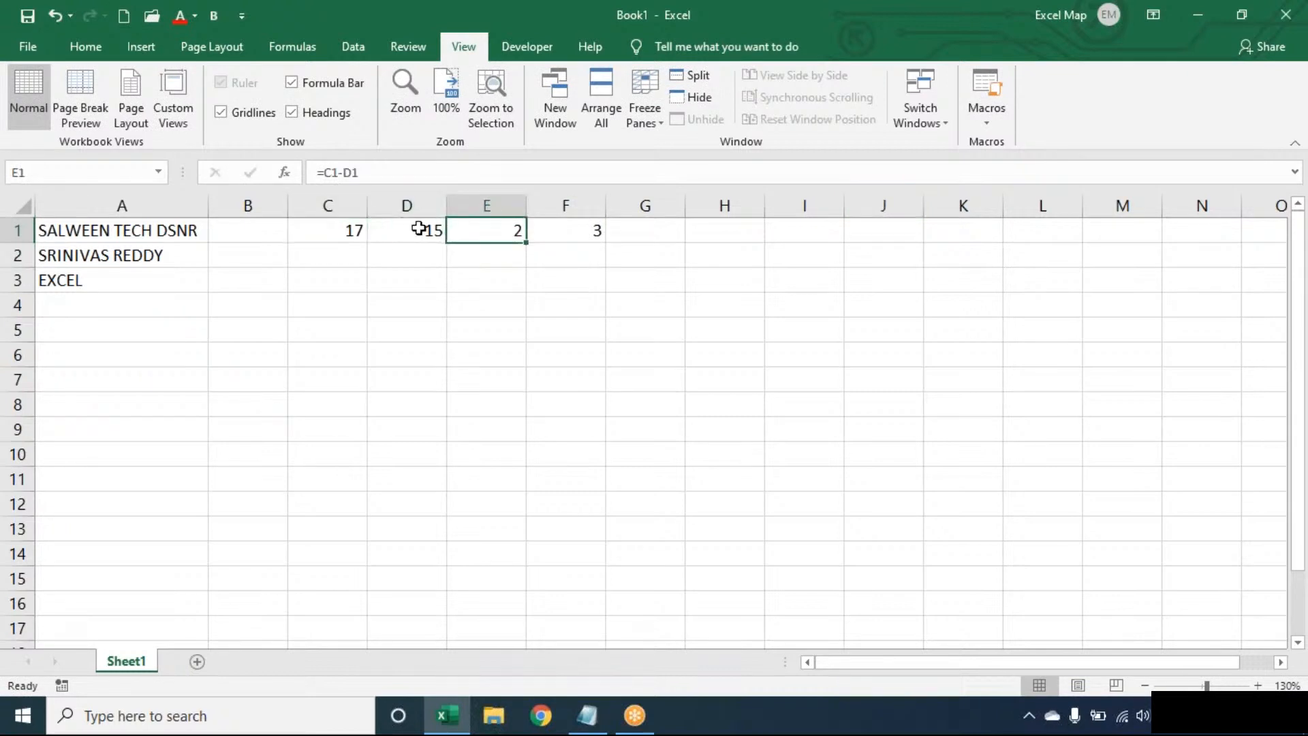
{"action": "left_click", "coordinate": [419, 227]}
{"action": "left_click", "coordinate": [328, 230]}
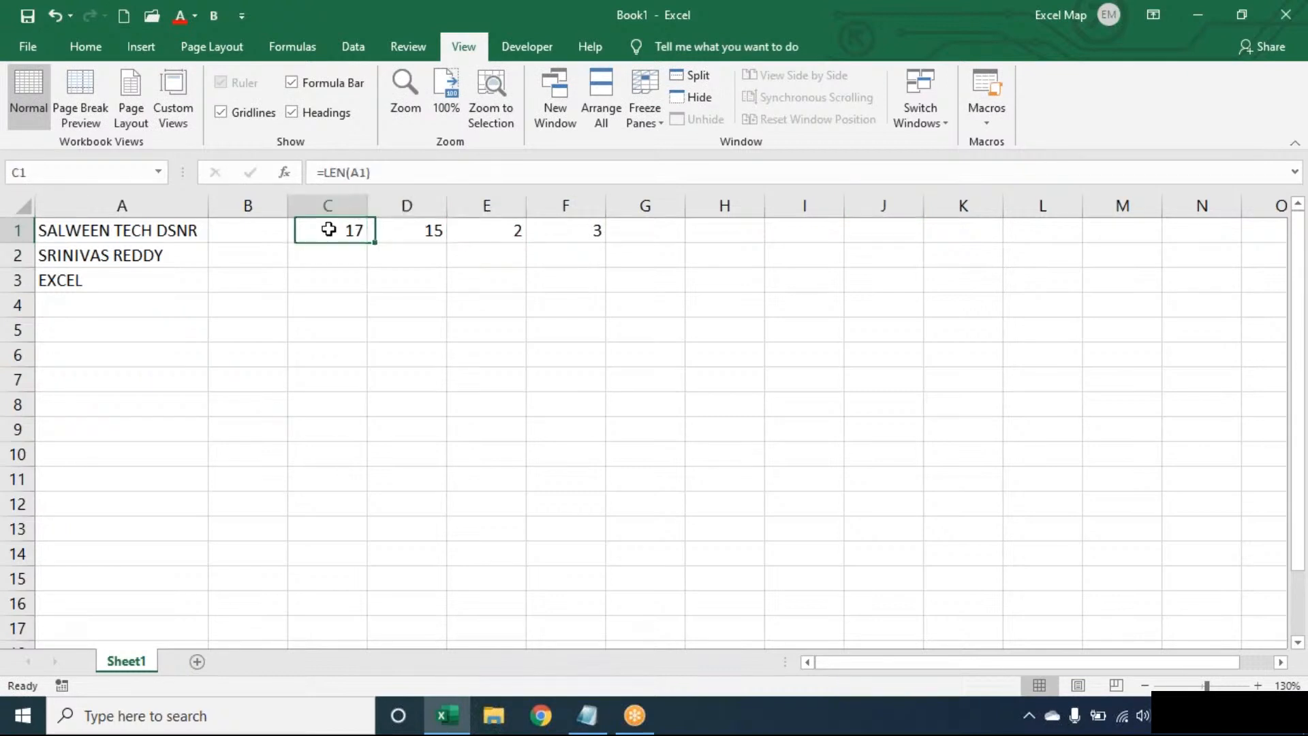
{"action": "left_click", "coordinate": [394, 227]}
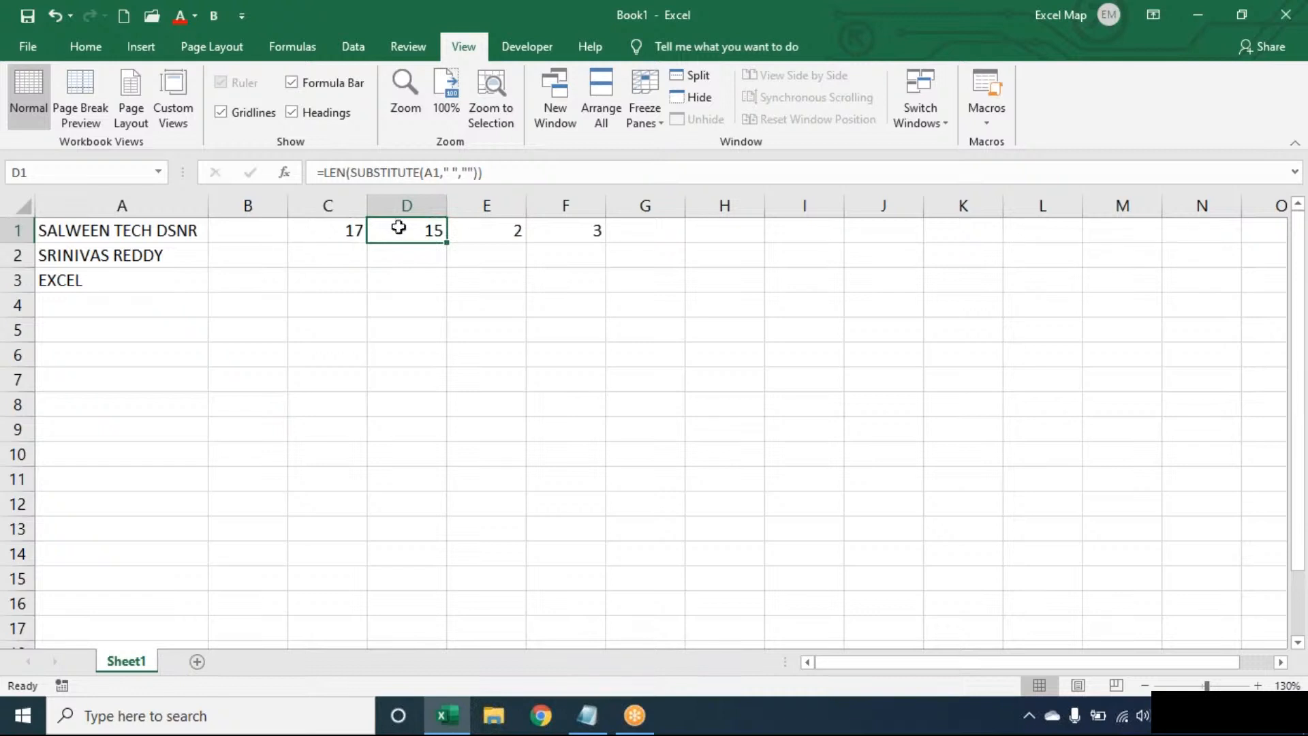
{"action": "left_click", "coordinate": [503, 225]}
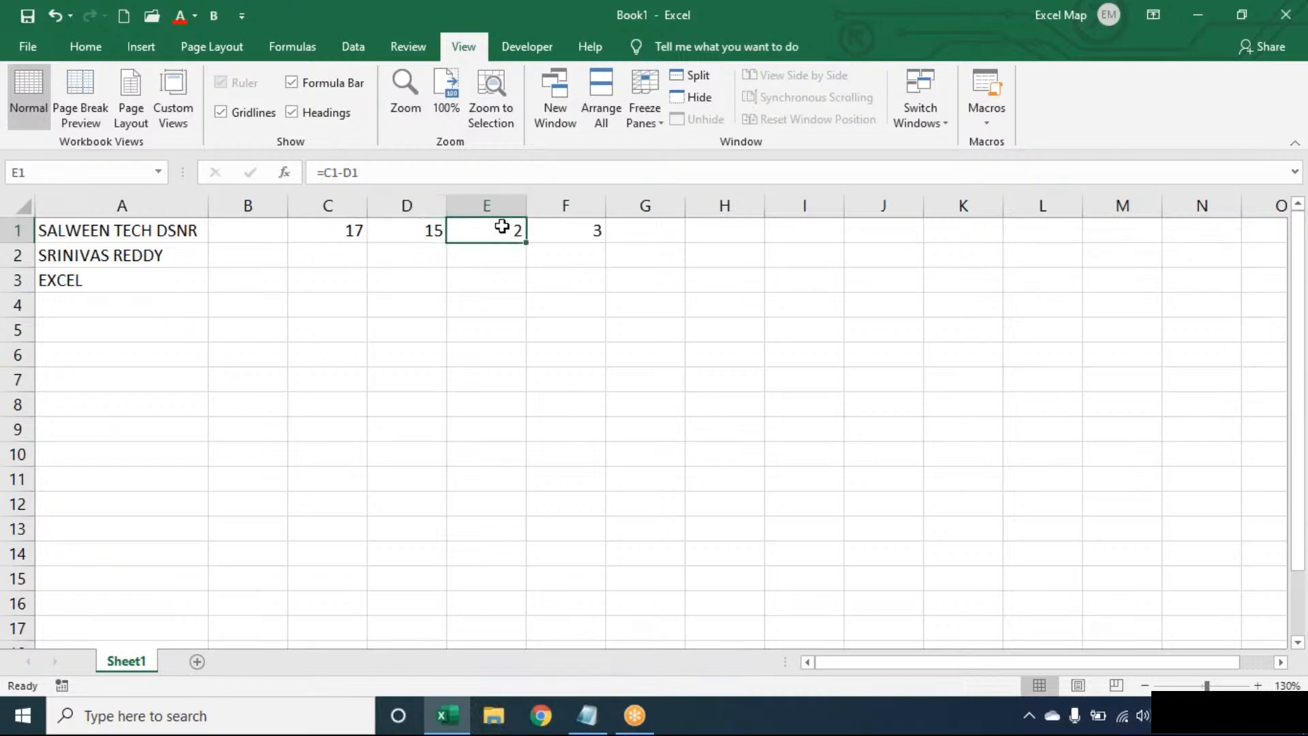
{"action": "double_click", "coordinate": [556, 229]}
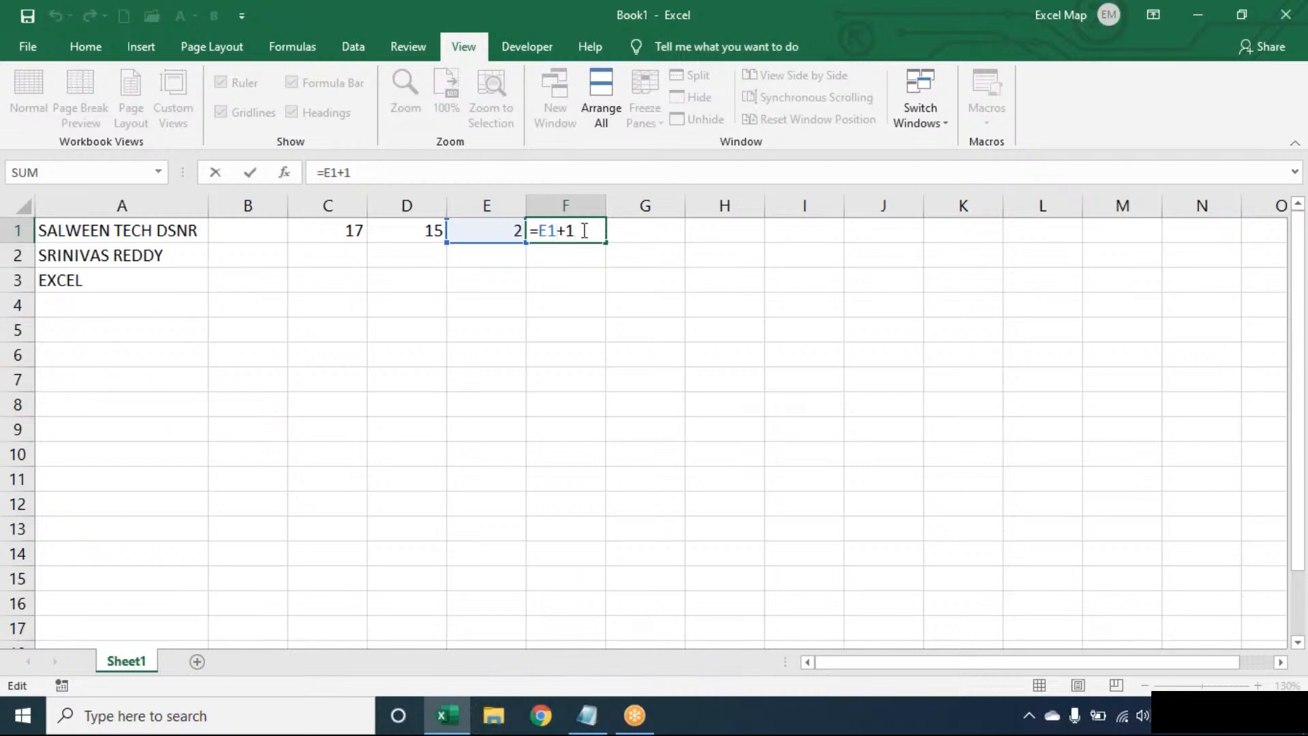
{"action": "key", "text": "shift+Tab"}
{"action": "key", "text": "Left"}
{"action": "key", "text": "Left"}
{"action": "key", "text": "Left"}
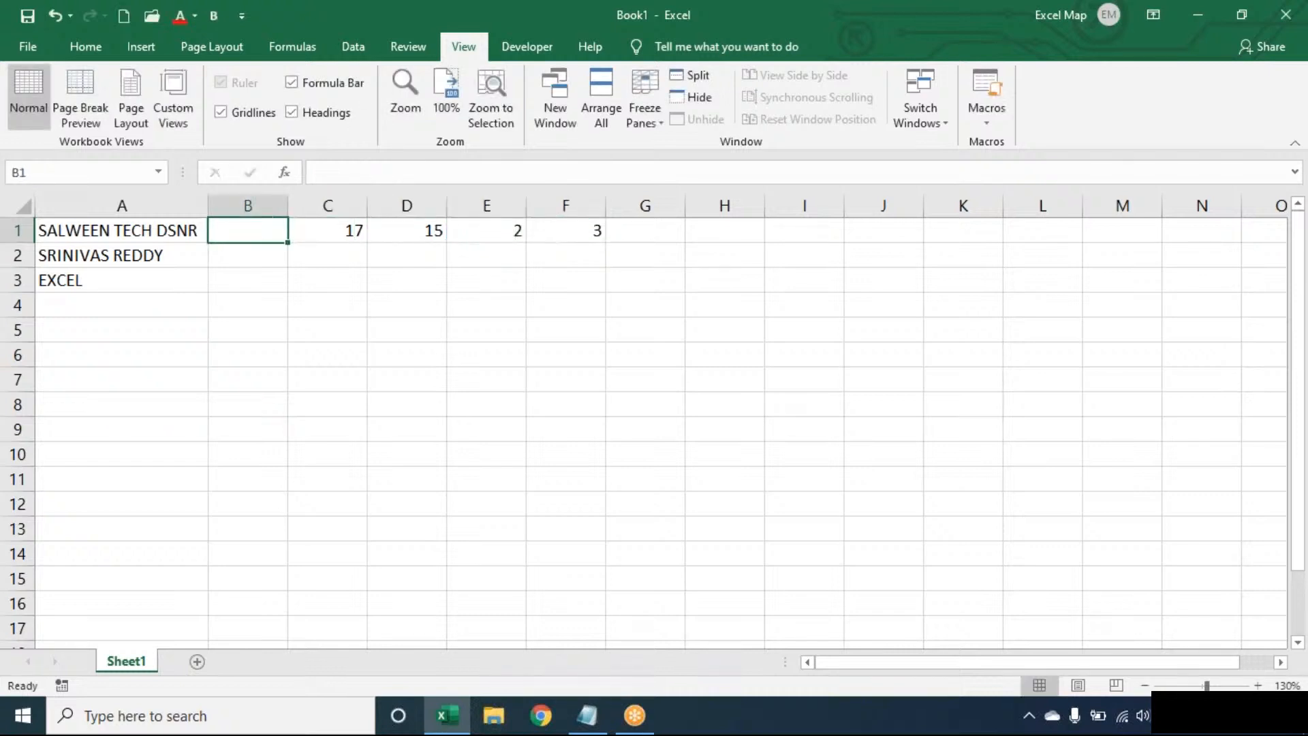
Enter =LEN(TRIM(A1))-LEN(SUBSTITUTE(TRIM(A1)," ",""))+1 in B1, returning 3.
{"action": "type", "text": "=L"}
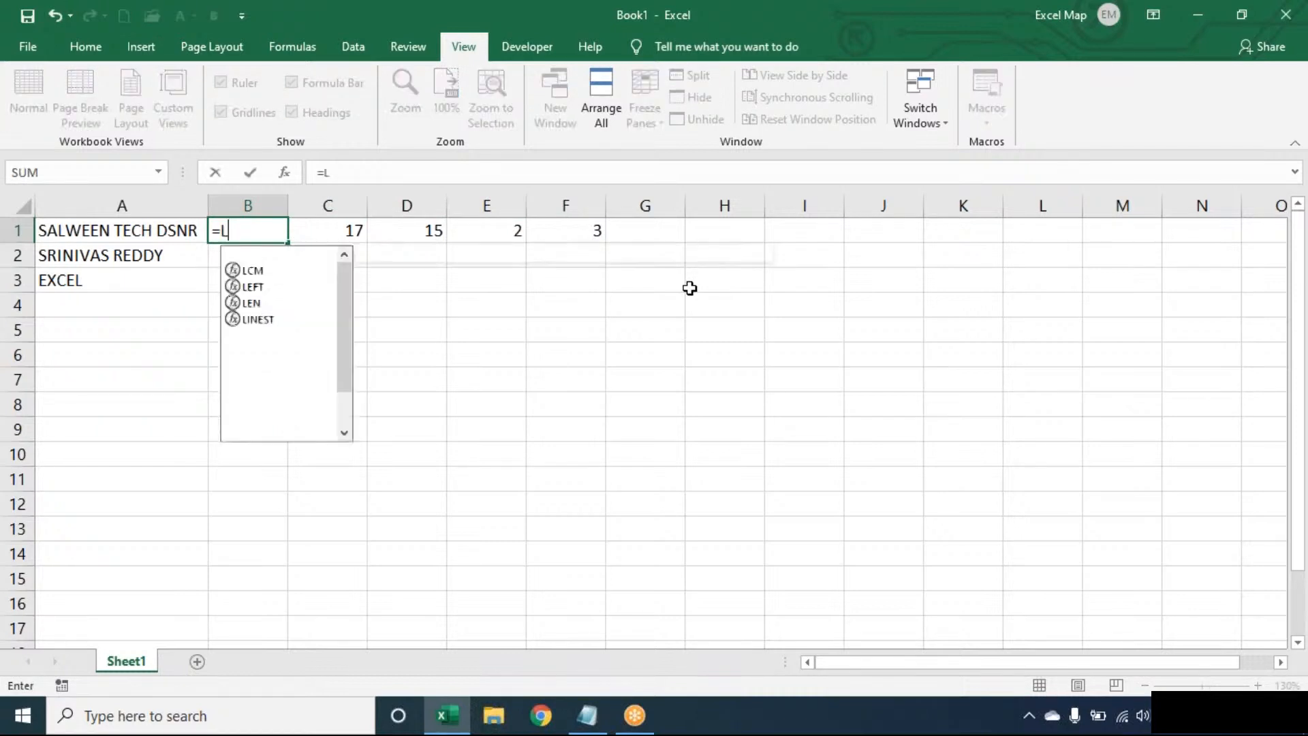
{"action": "type", "text": "EN(TRIM("}
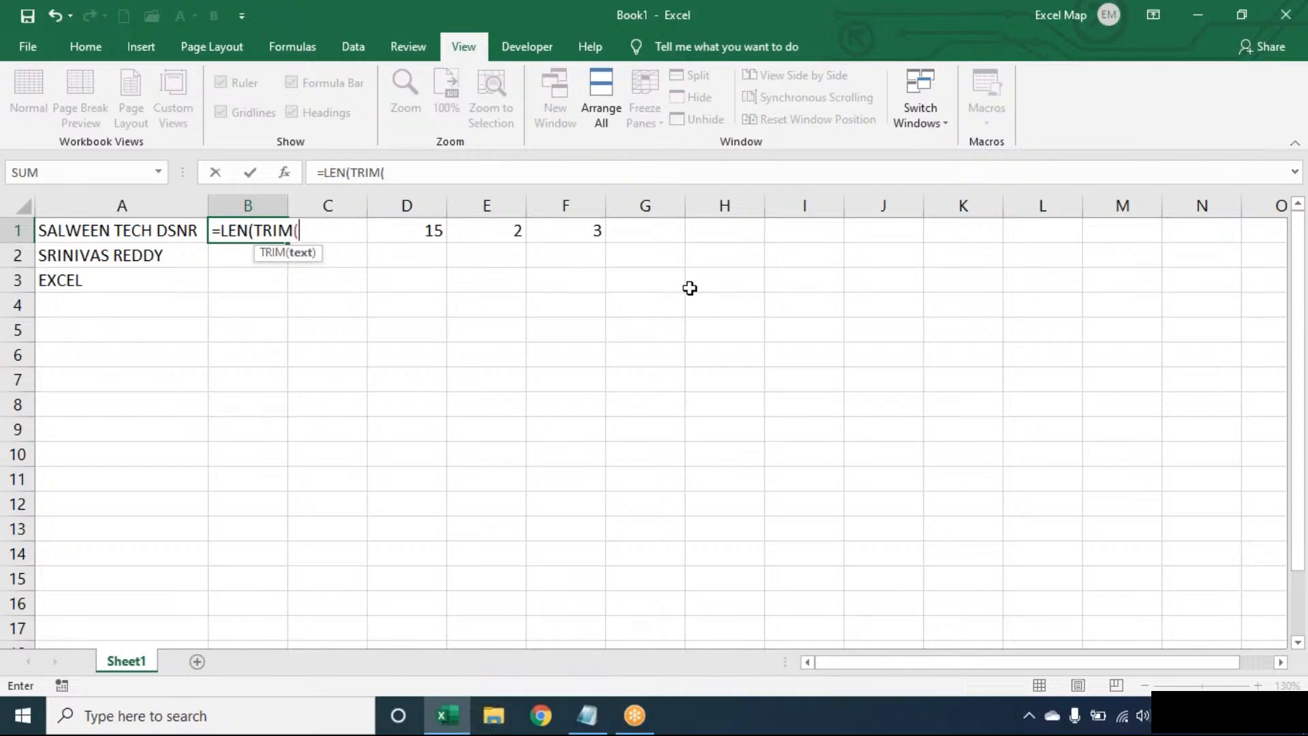
{"action": "type", "text": "A1))-"}
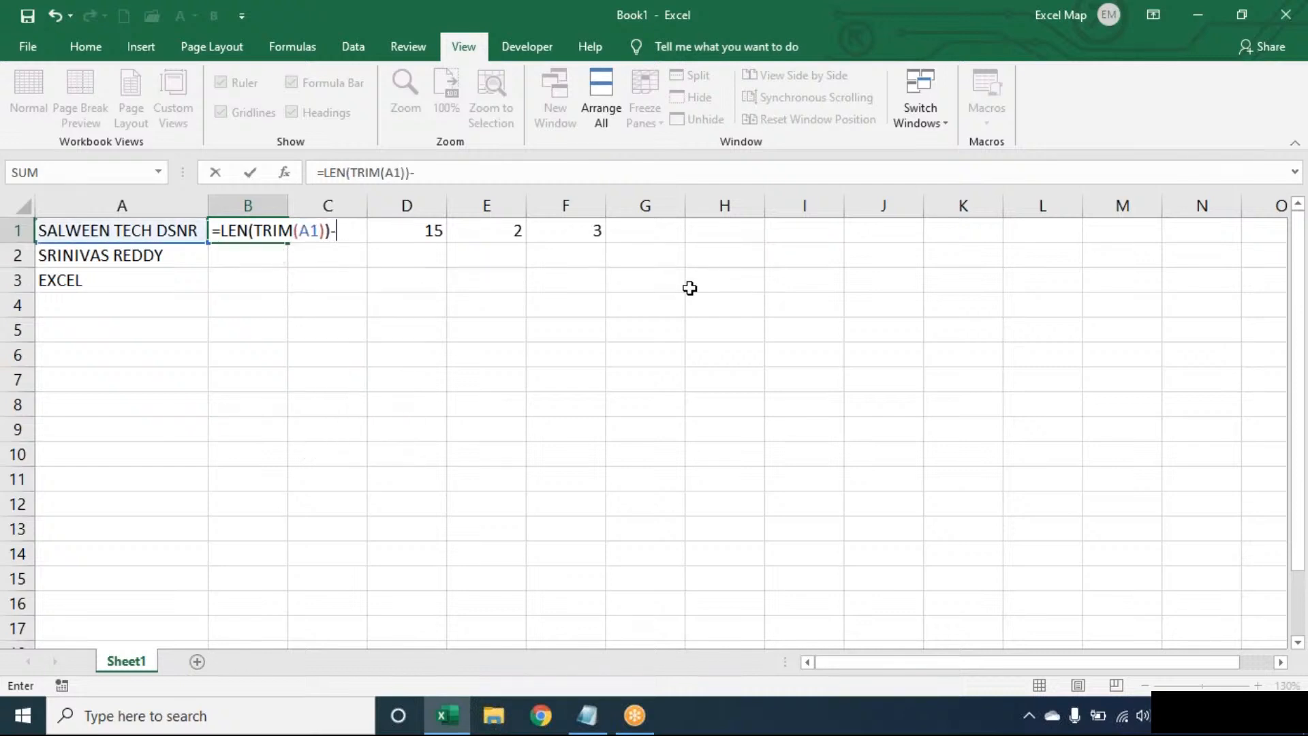
{"action": "type", "text": "LEN(SU"}
{"action": "key", "text": "BackSpace"}
{"action": "key", "text": "BackSpace"}
{"action": "type", "text": "LEN(SUBSTITUTE("}
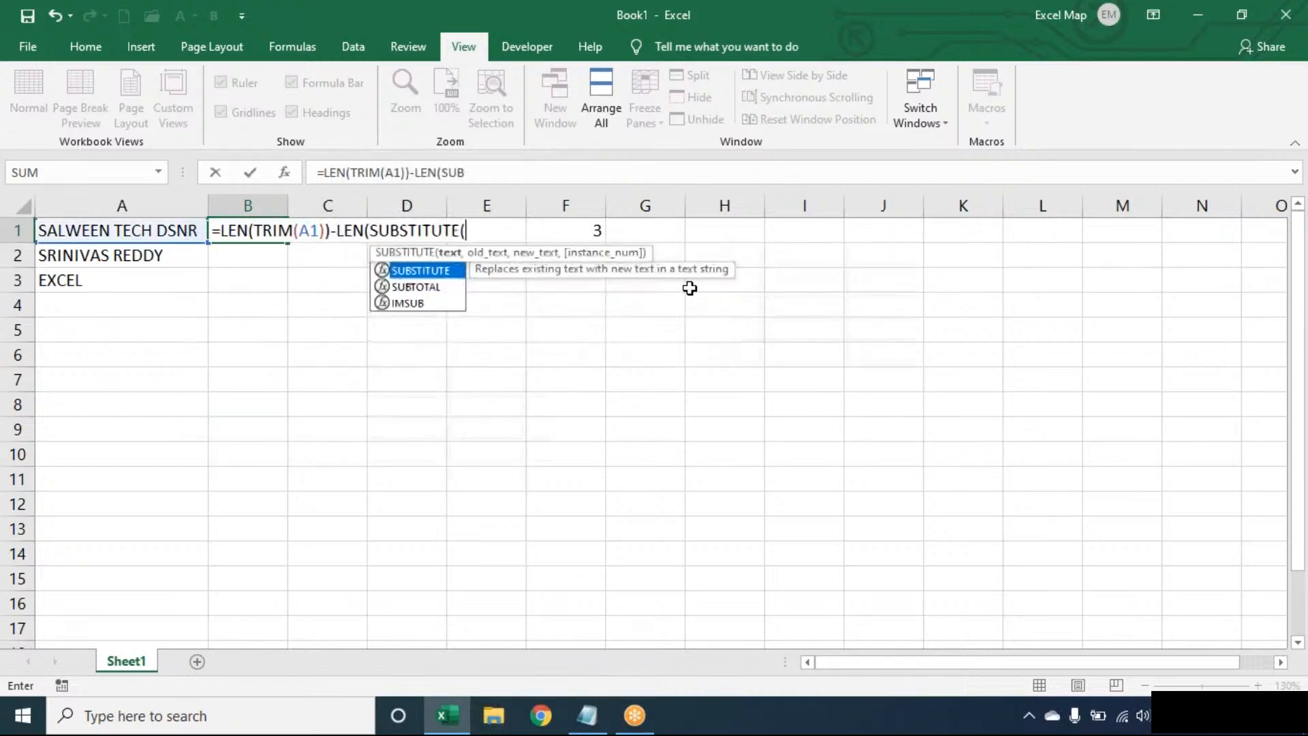
{"action": "type", "text": "TRIM(A1"}
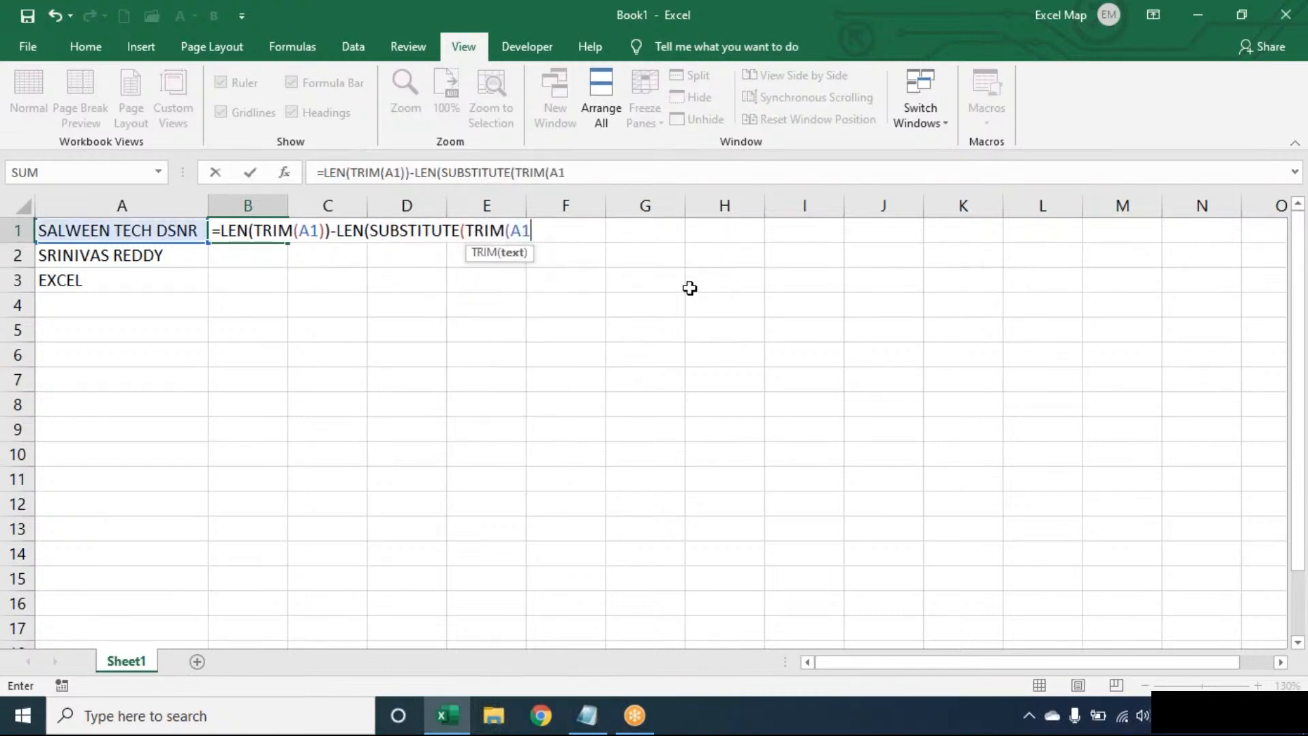
{"action": "type", "text": "),\" \","}
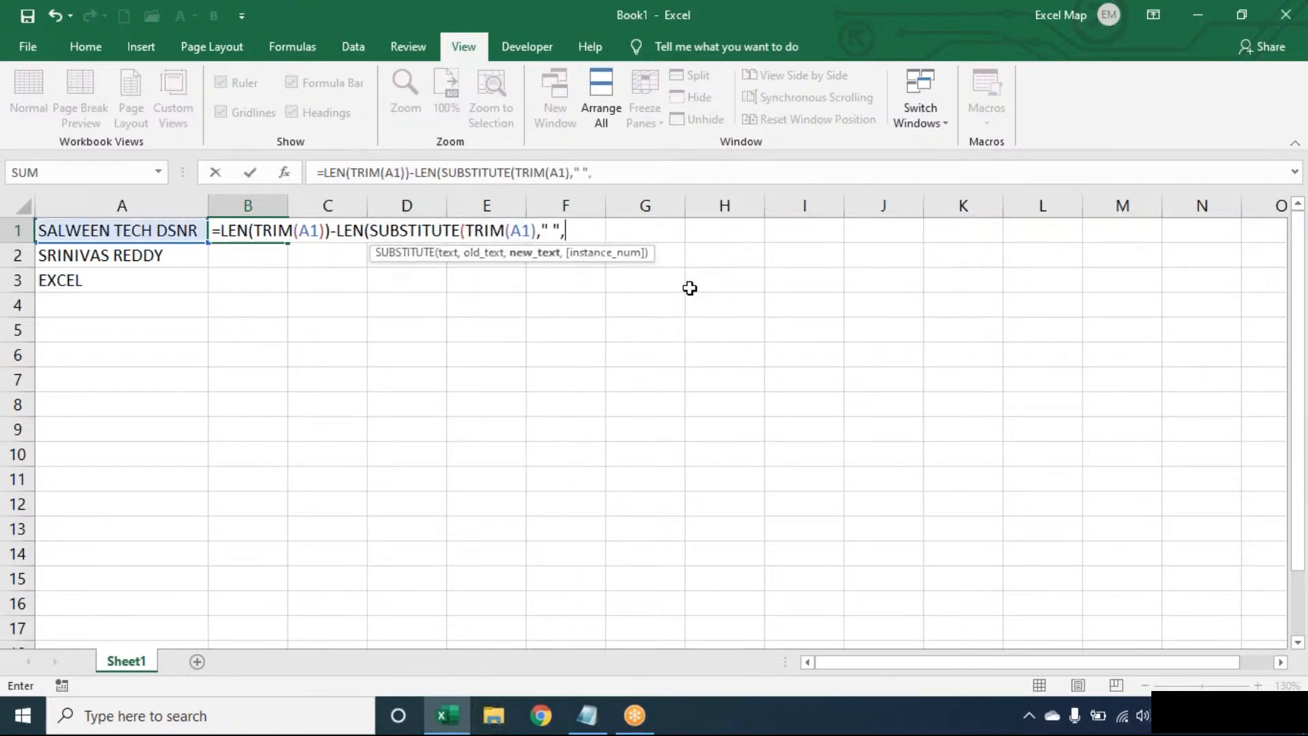
{"action": "type", "text": "\"\"))+"}
{"action": "type", "text": "2"}
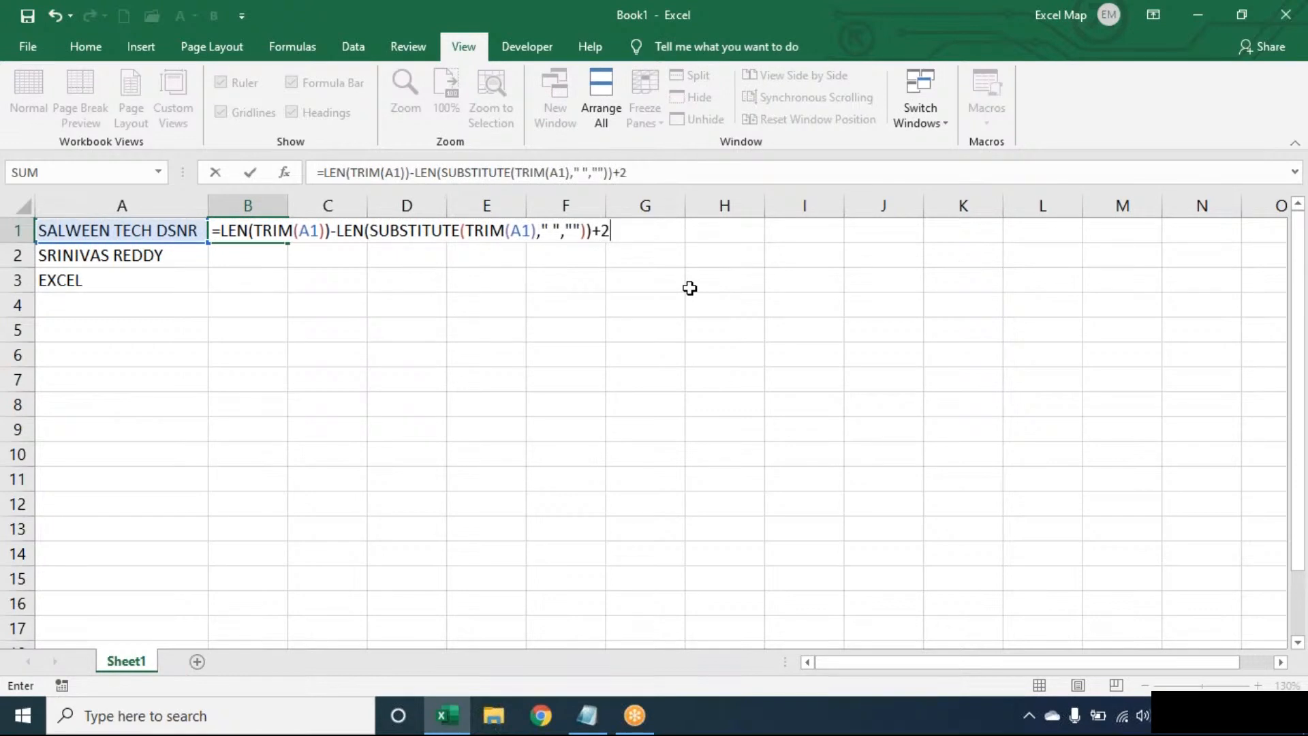
{"action": "key", "text": "BackSpace"}
{"action": "type", "text": "1"}
{"action": "key", "text": "Return"}
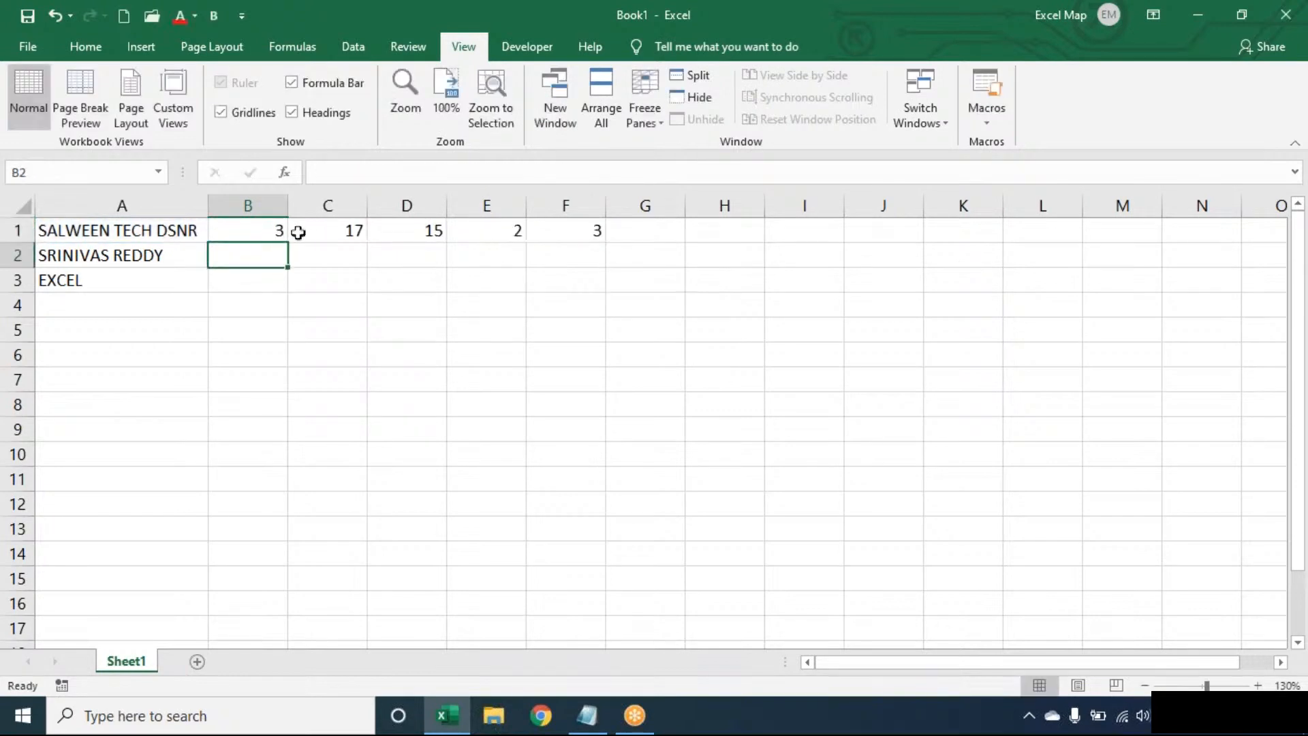
Fill B1's word-count formula down to B3 and review its TRIM and SUBSTITUTE parts.
{"action": "left_click", "coordinate": [269, 234]}
{"action": "double_click", "coordinate": [285, 244]}
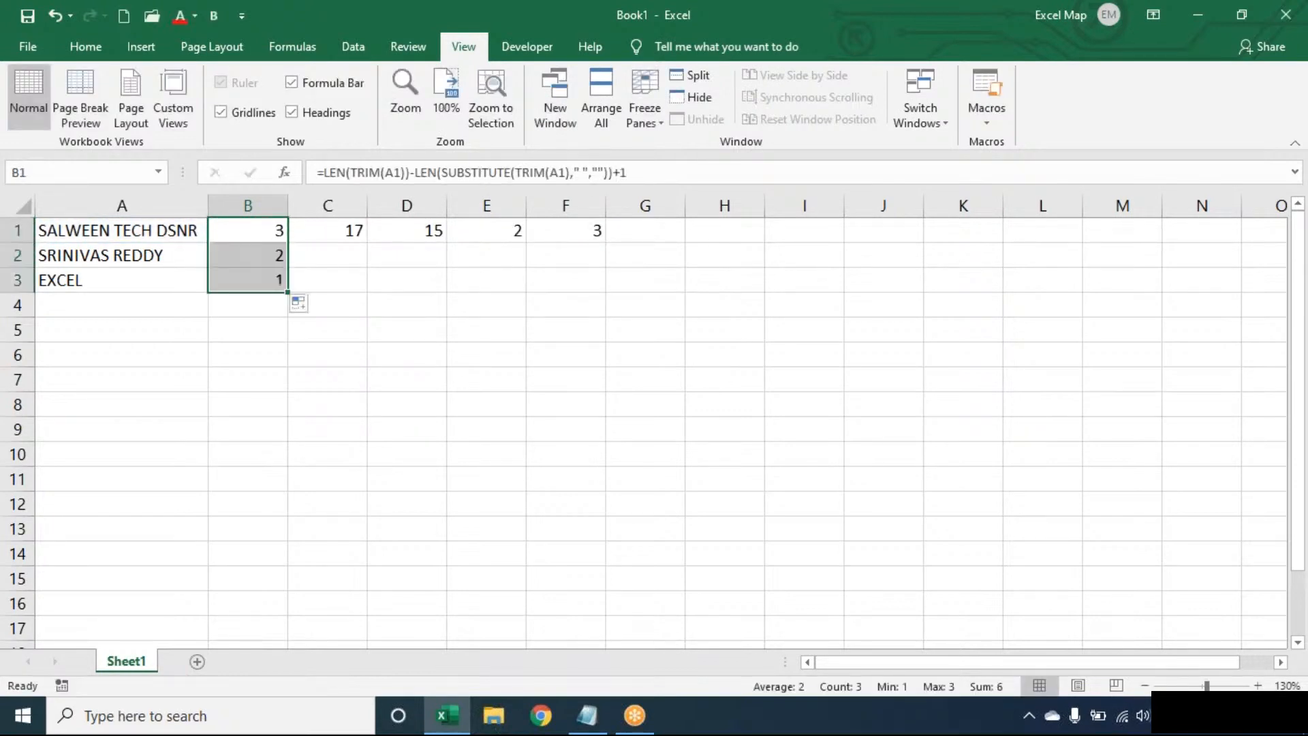
{"action": "left_click", "coordinate": [275, 231]}
{"action": "double_click", "coordinate": [275, 230]}
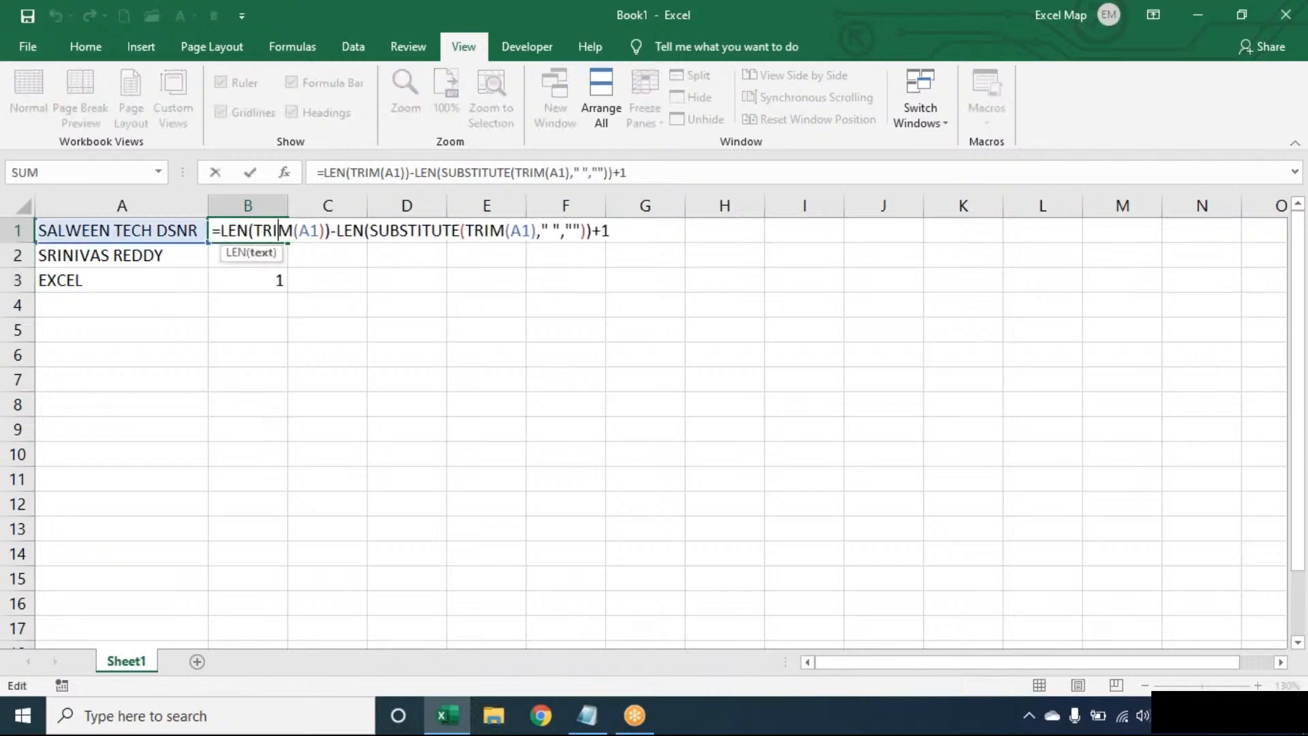
{"action": "double_click", "coordinate": [295, 231]}
{"action": "double_click", "coordinate": [432, 229]}
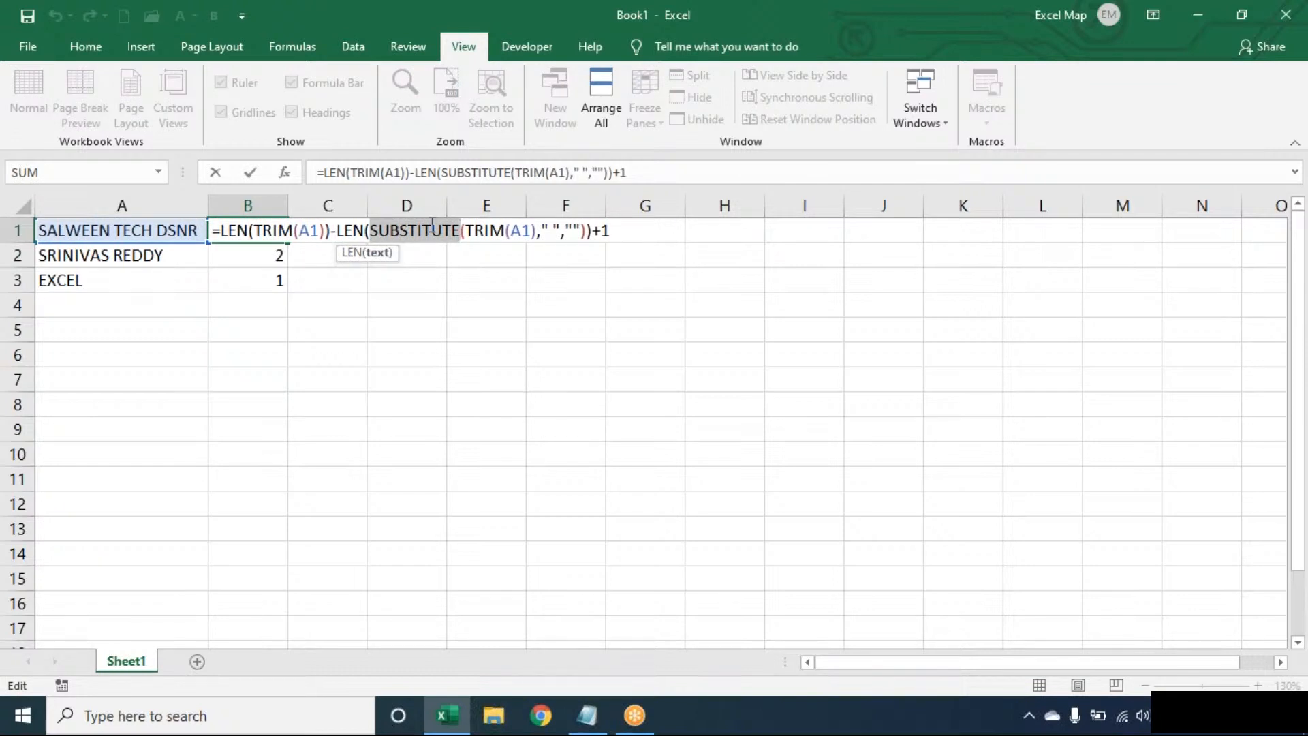
{"action": "key", "text": "Return"}
Extend the word-count formula from B3 into B4.
{"action": "left_click", "coordinate": [278, 279]}
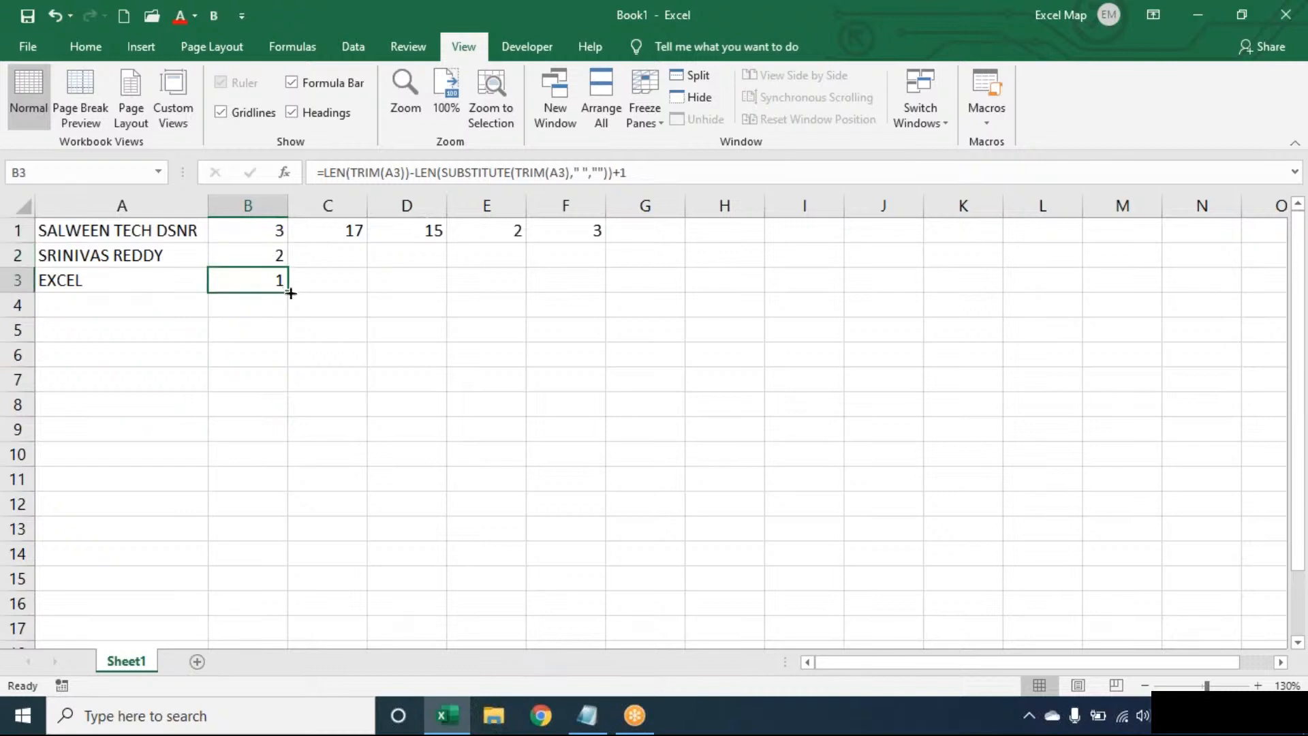
{"action": "left_click_drag", "start_coordinate": [286, 304], "coordinate": [286, 314]}
{"action": "left_click", "coordinate": [444, 283]}
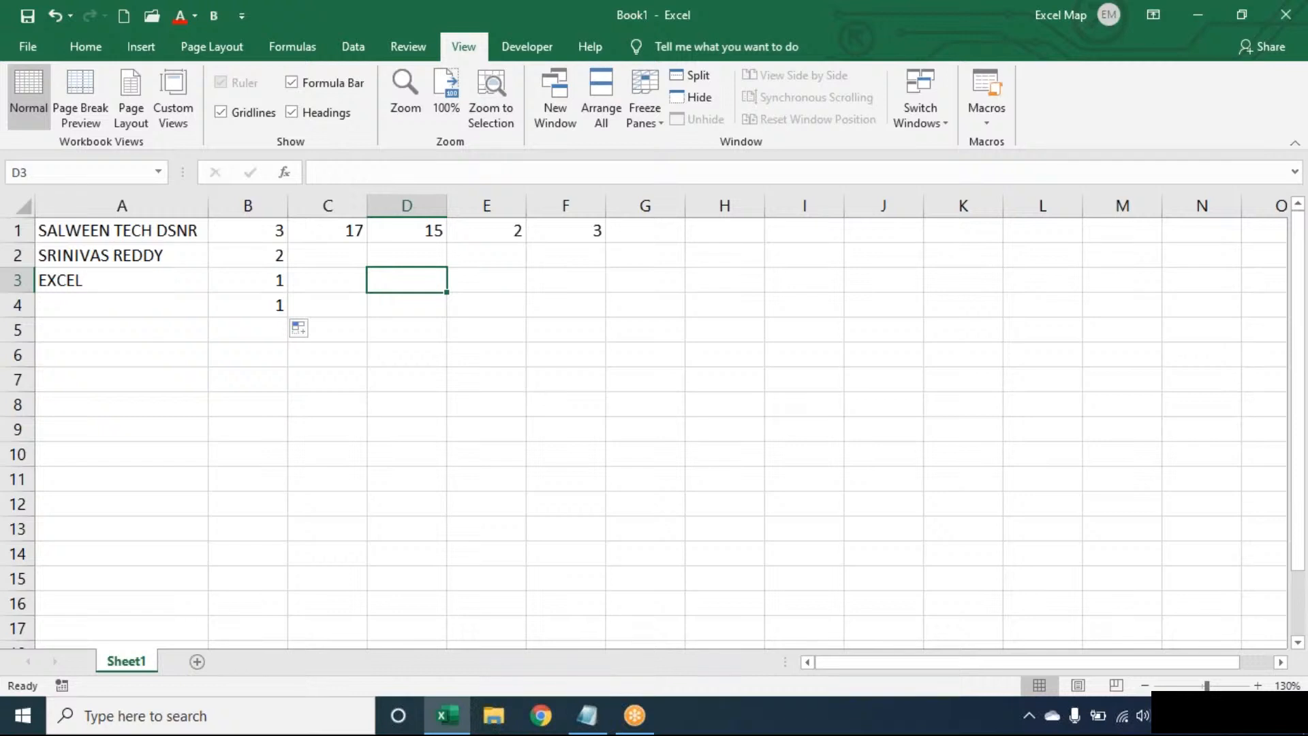
{"action": "key", "text": "Left"}
{"action": "key", "text": "Left"}
{"action": "key", "text": "Left"}
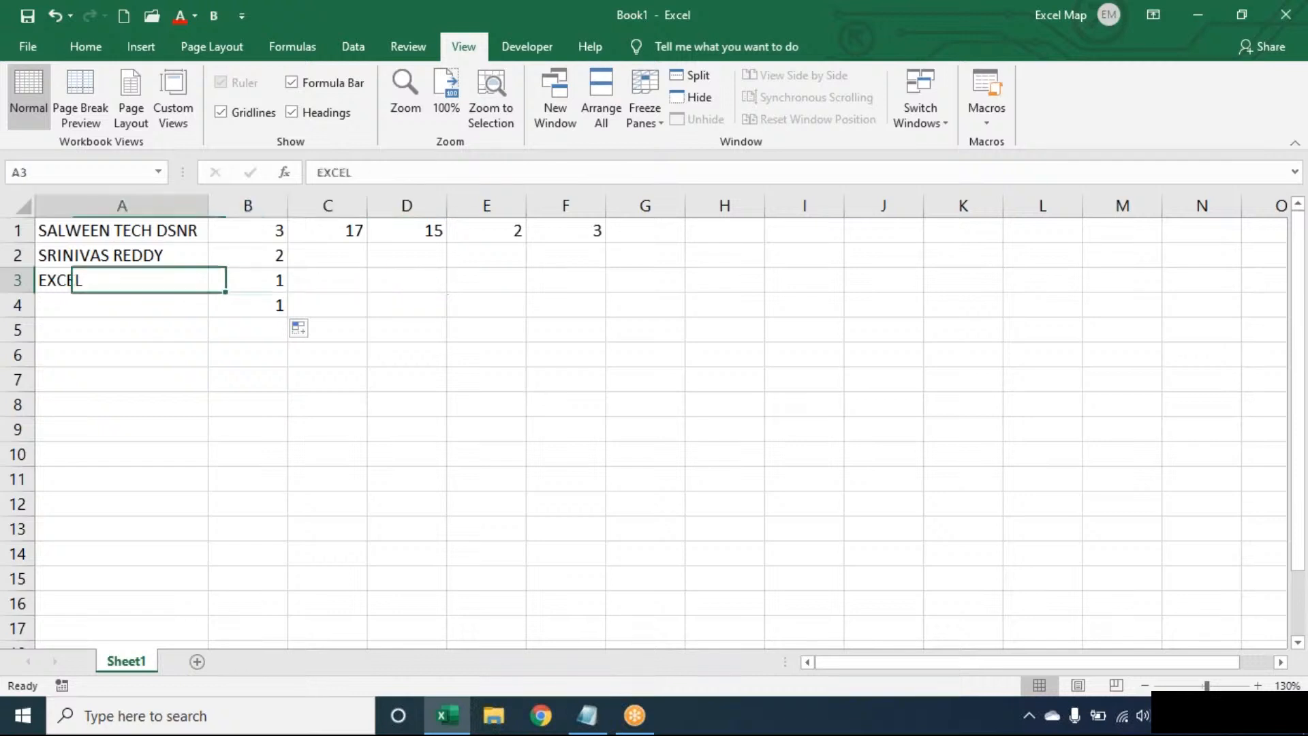
{"action": "key", "text": "Down"}
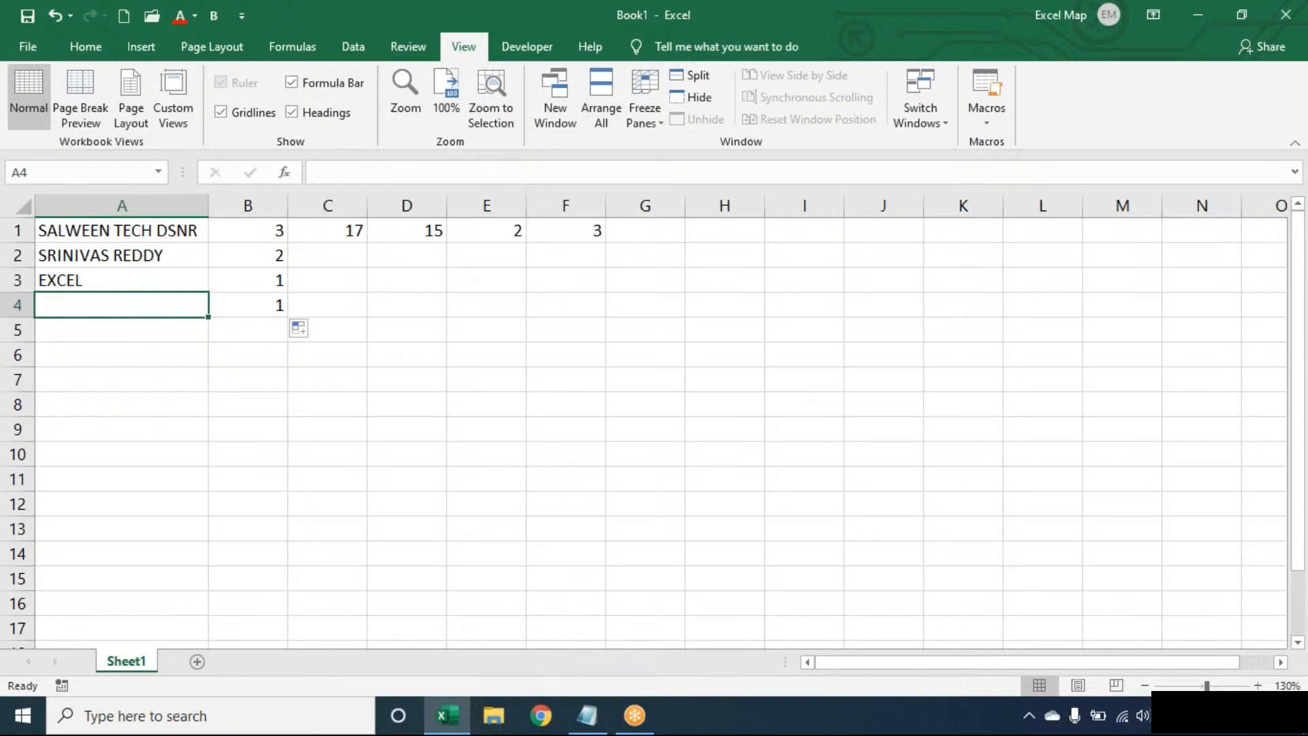
{"action": "key", "text": "Right"}
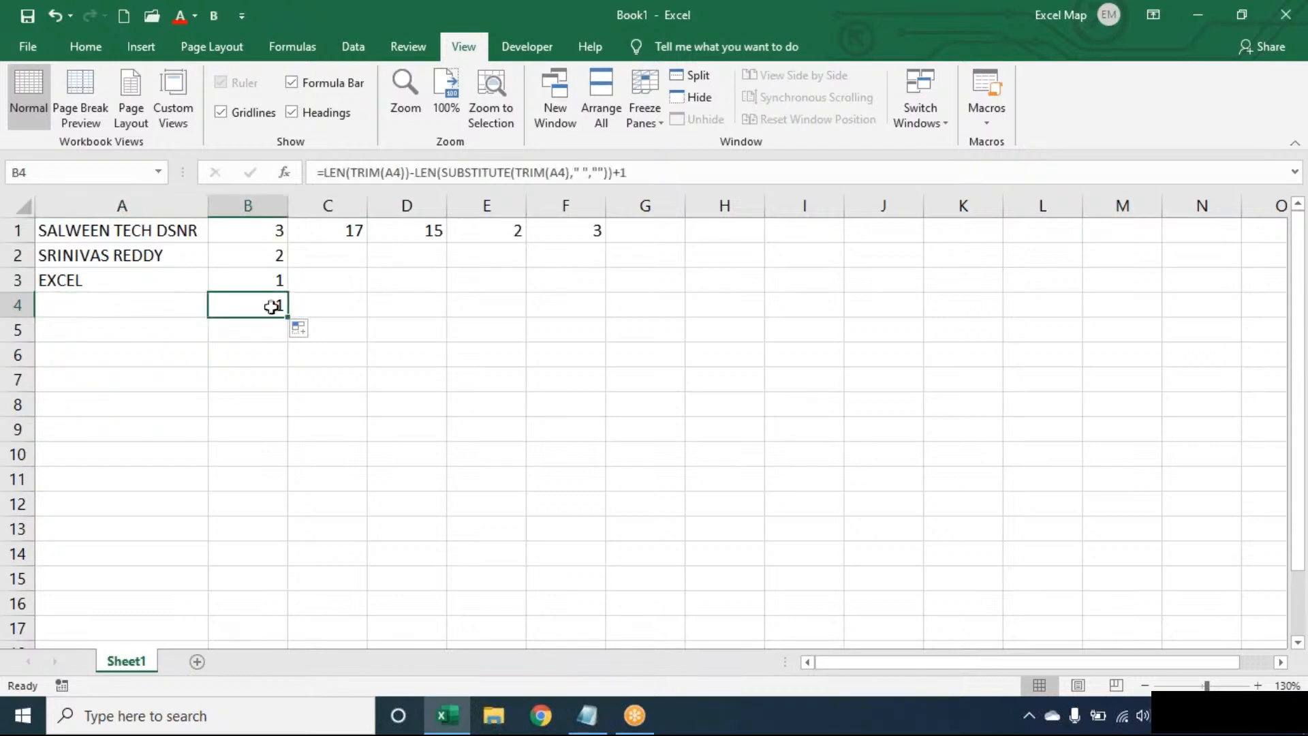
{"action": "double_click", "coordinate": [272, 305]}
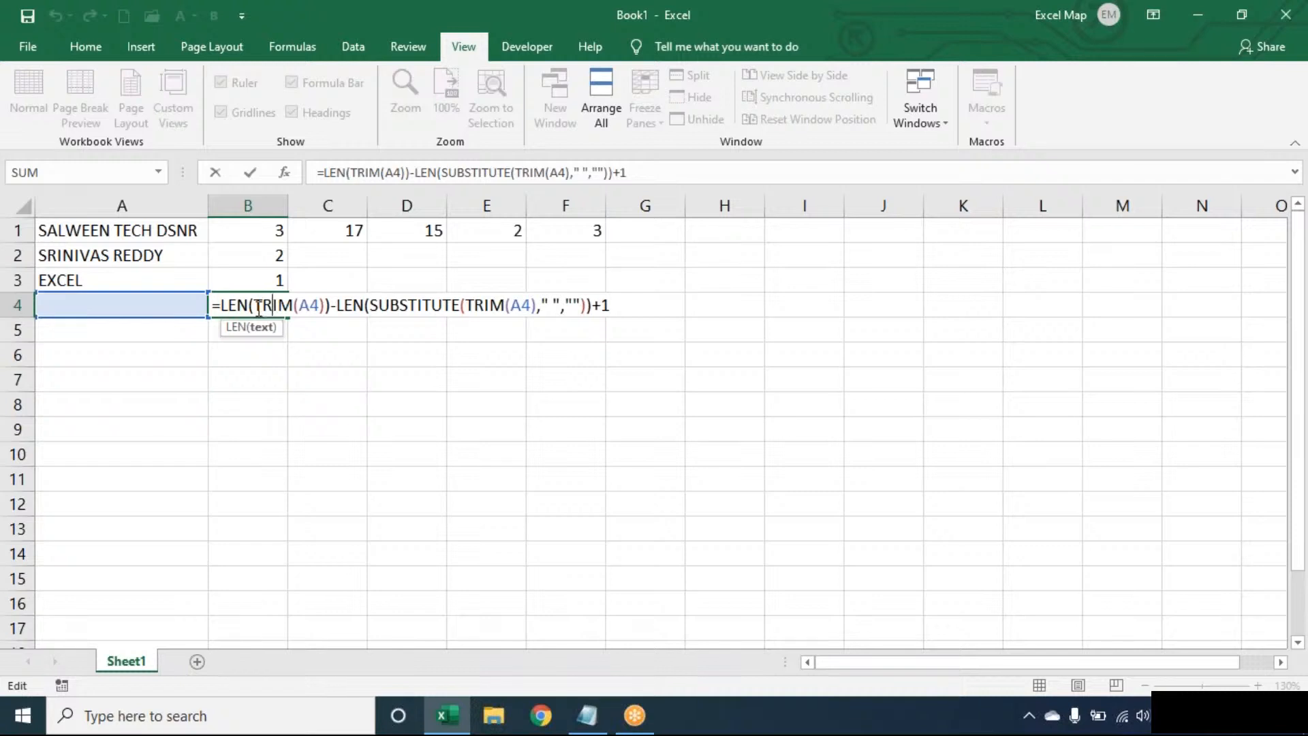
{"action": "left_click", "coordinate": [424, 305]}
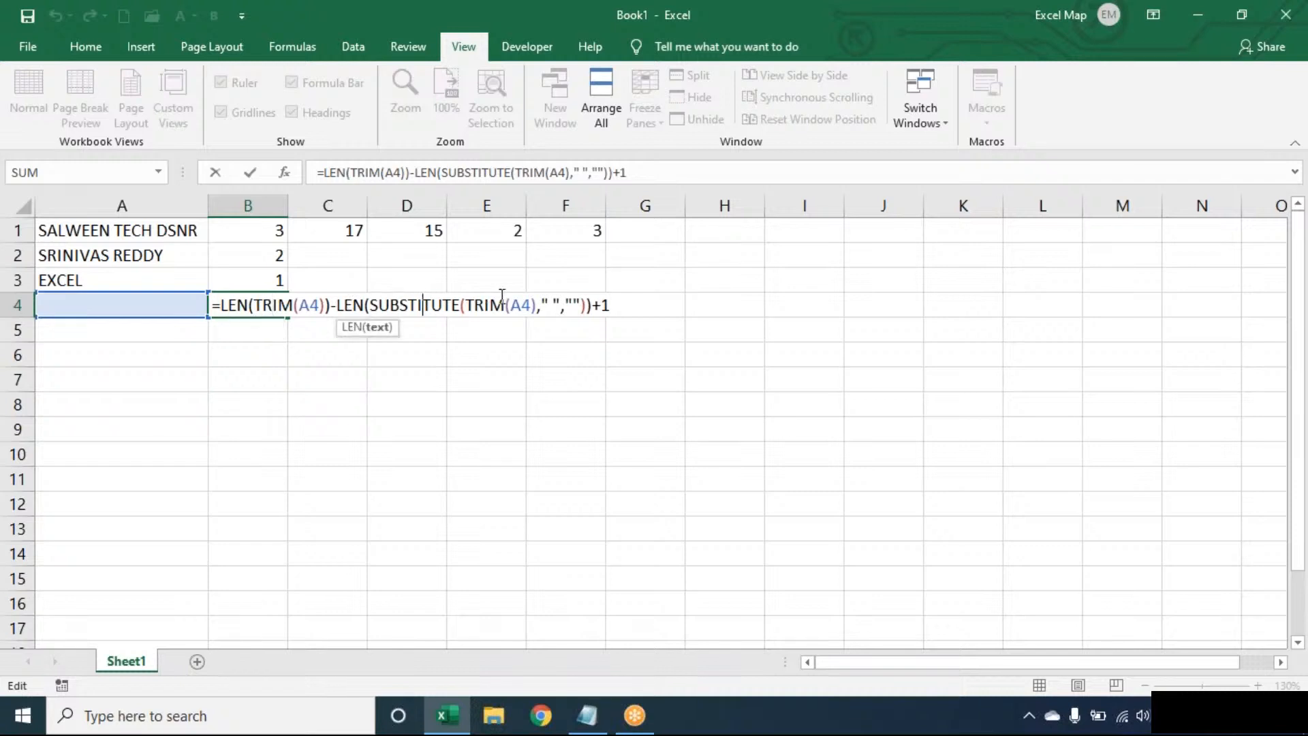
{"action": "left_click", "coordinate": [630, 303]}
{"action": "key", "text": "Return"}
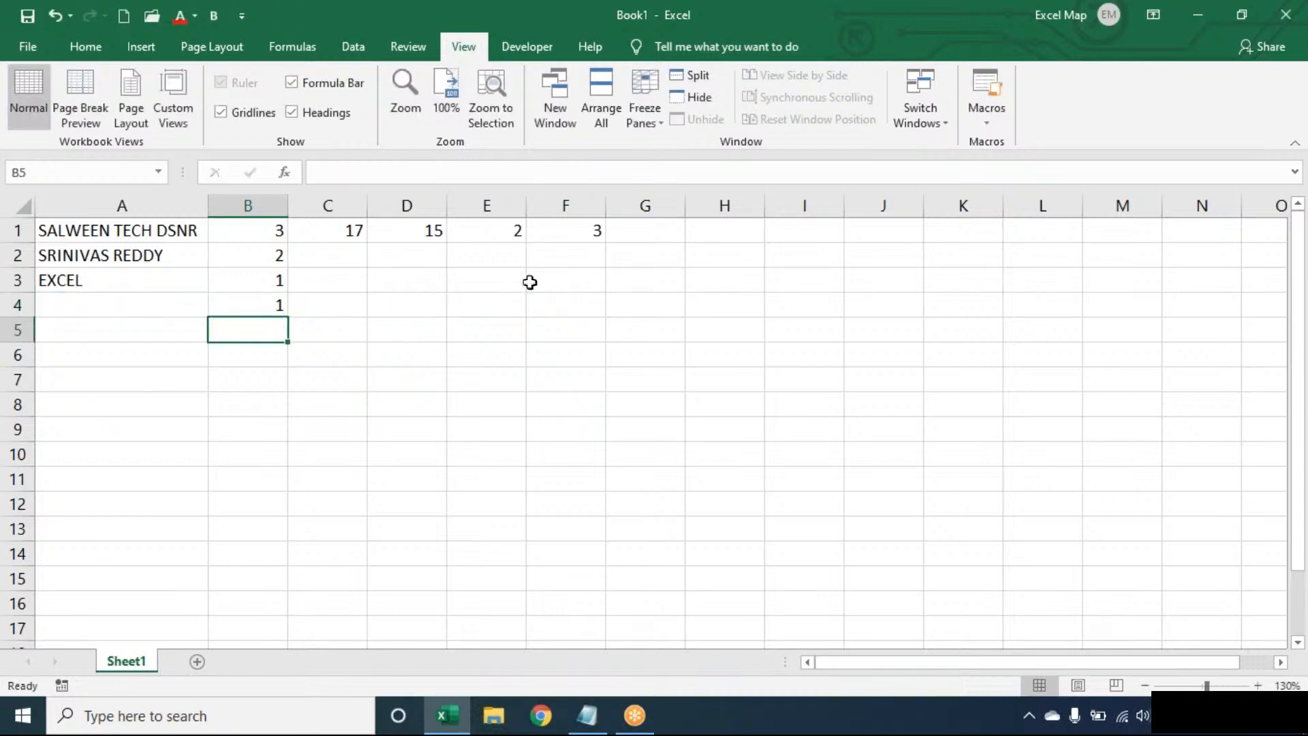
Wrap B1's formula in IF(LEN(TRIM(A1))>0,…,0) so a blank A1 gives 0.
{"action": "double_click", "coordinate": [278, 228]}
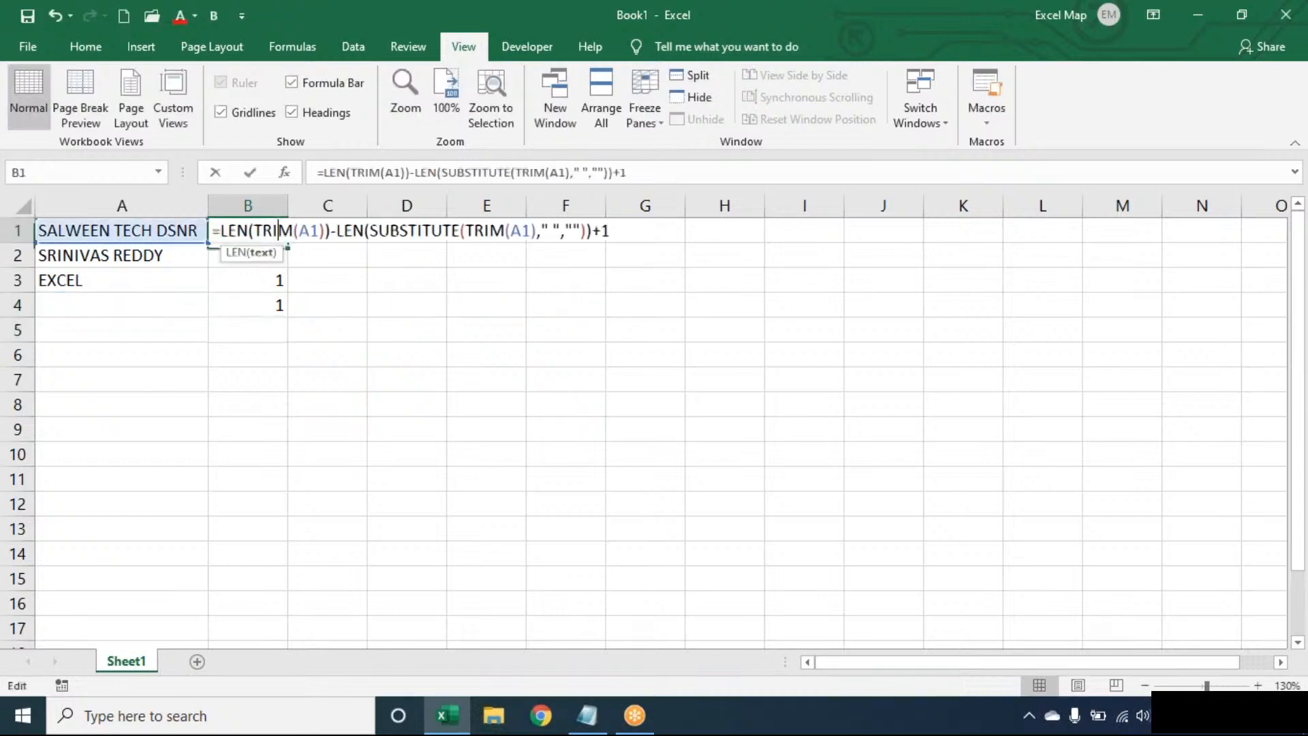
{"action": "left_click", "coordinate": [217, 230]}
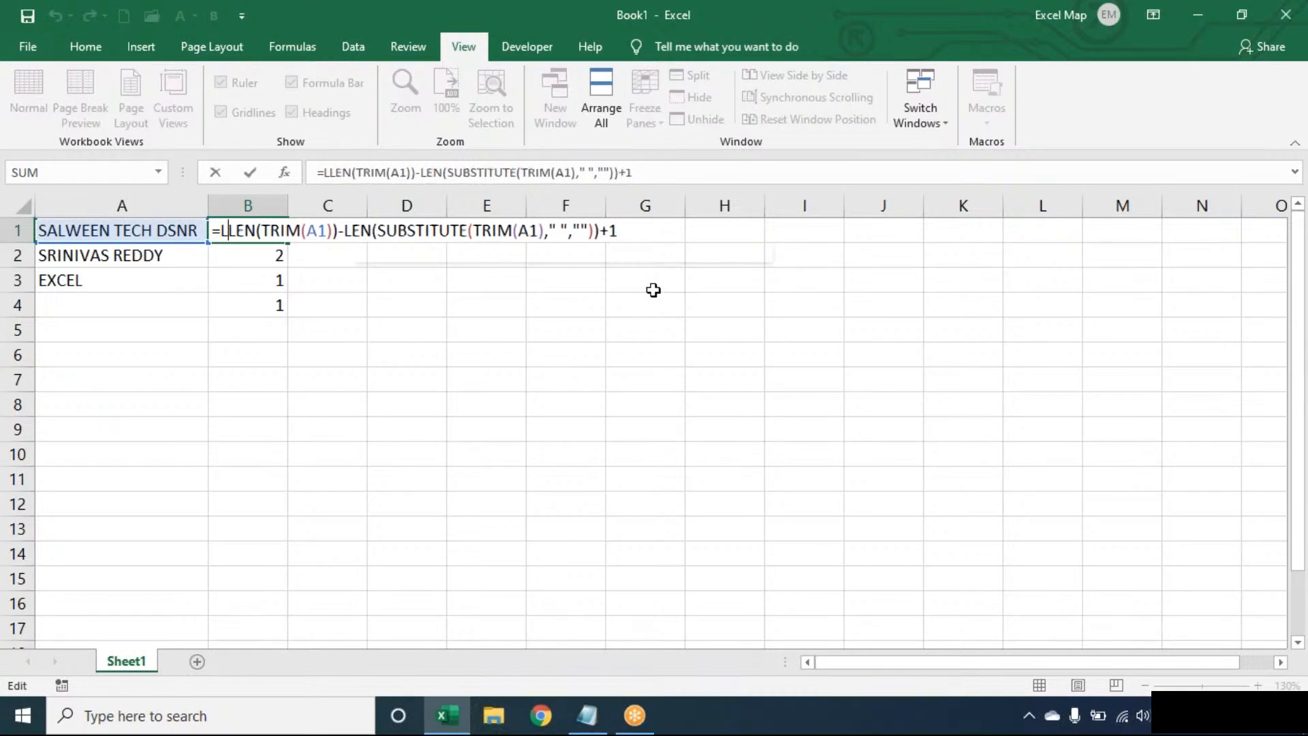
{"action": "type", "text": "LEN(TRIM(A1"}
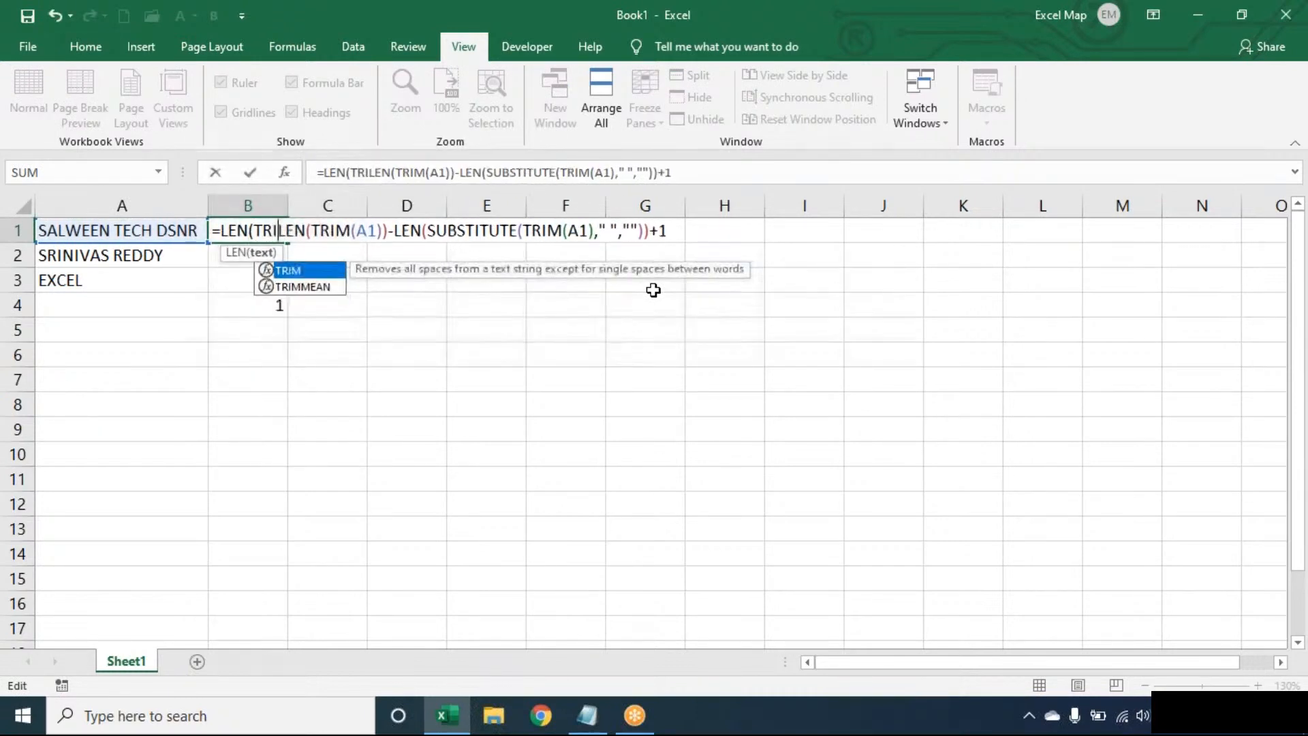
{"action": "type", "text": "))>0,"}
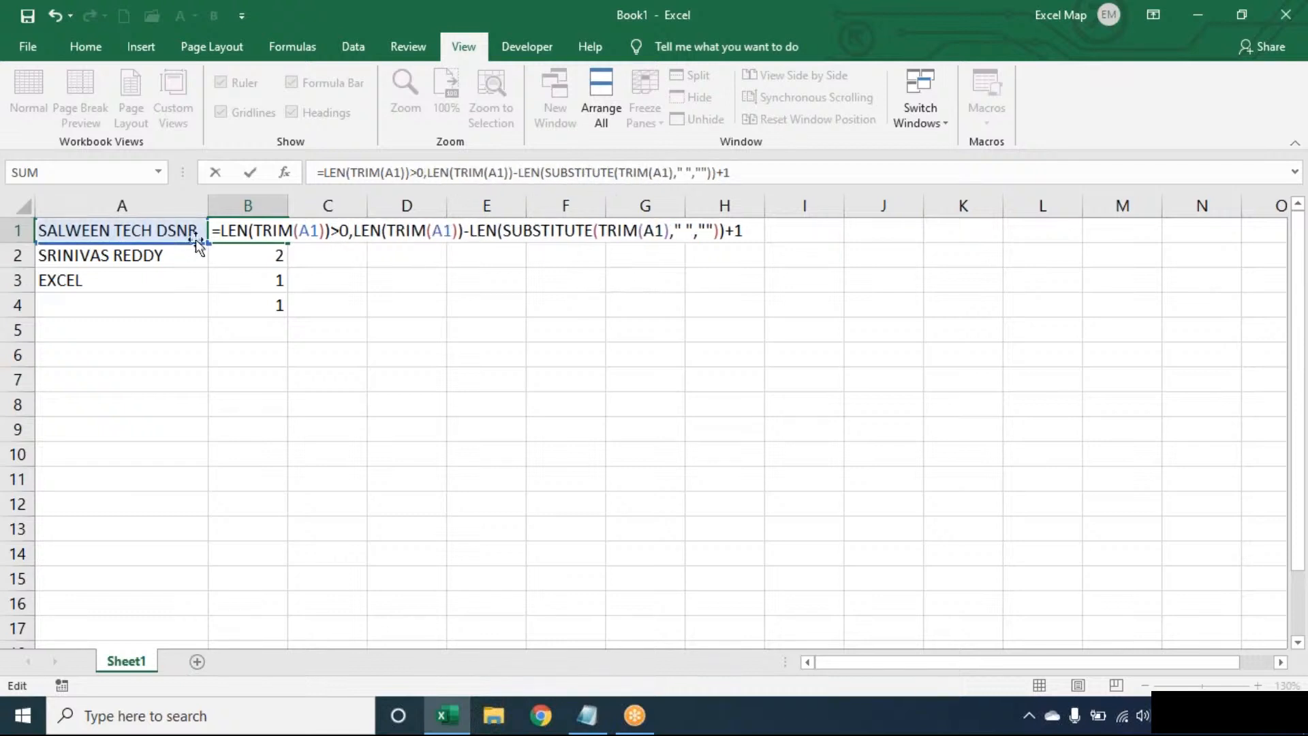
{"action": "left_click", "coordinate": [223, 231]}
{"action": "type", "text": "IF("}
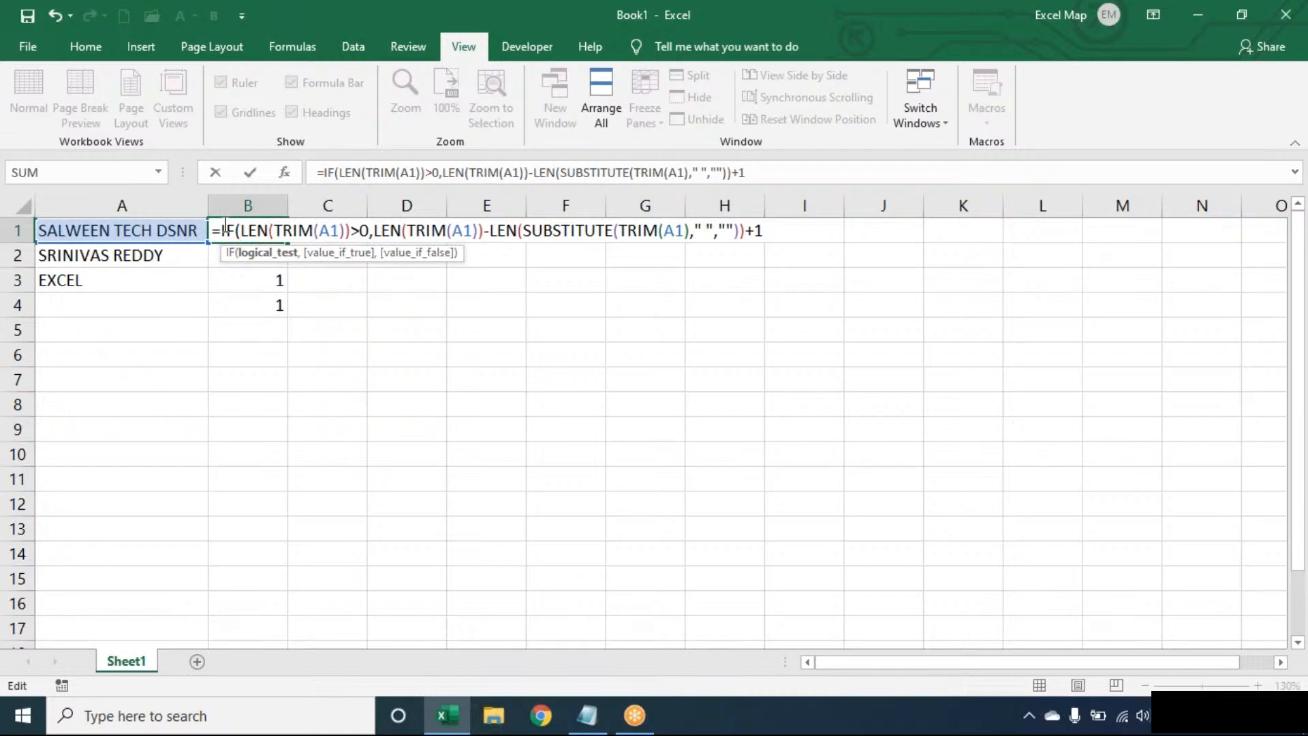
{"action": "left_click", "coordinate": [777, 229]}
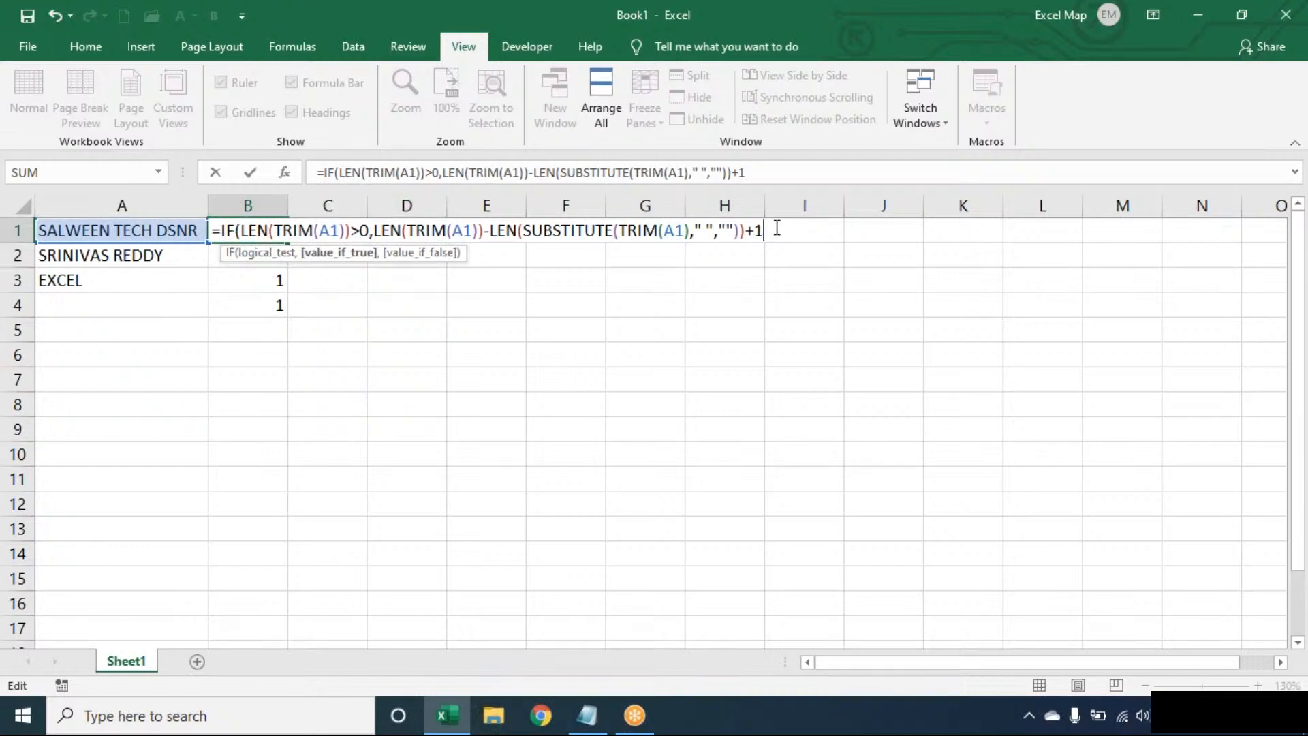
{"action": "type", "text": ",0)"}
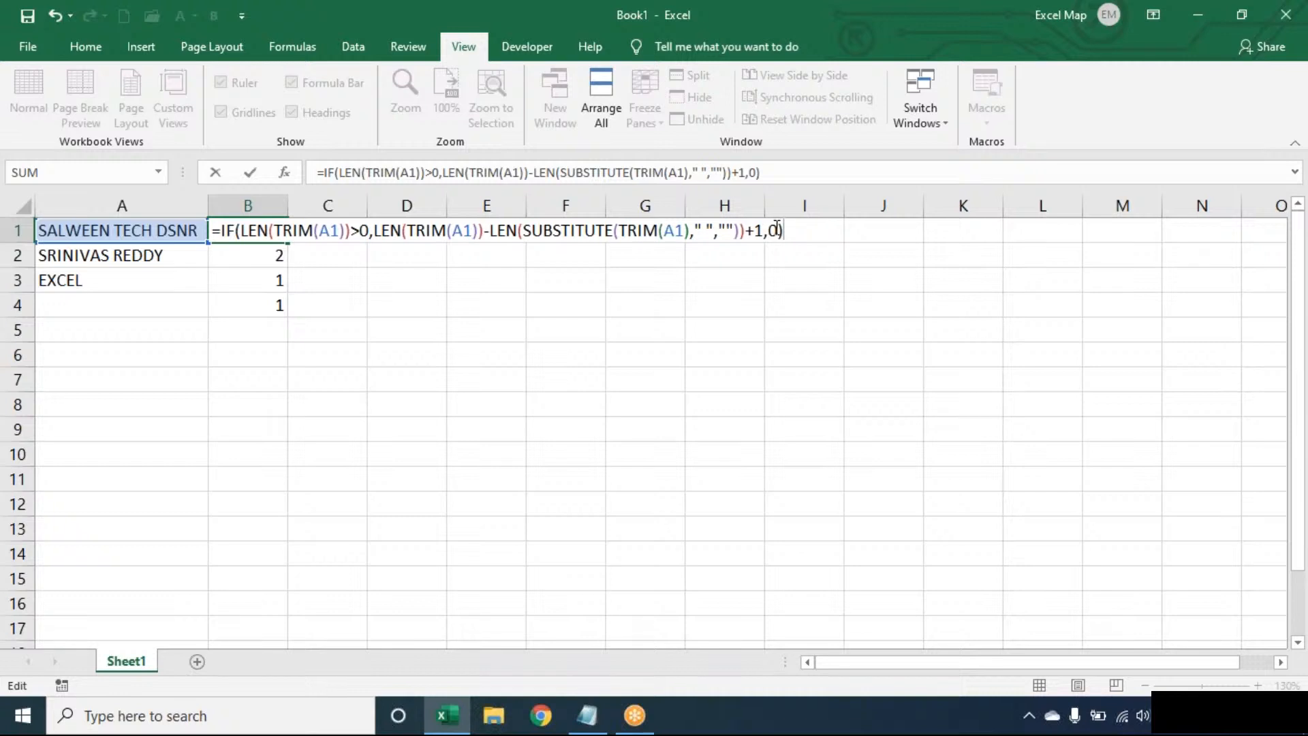
{"action": "key", "text": "Return"}
{"action": "left_click", "coordinate": [276, 230]}
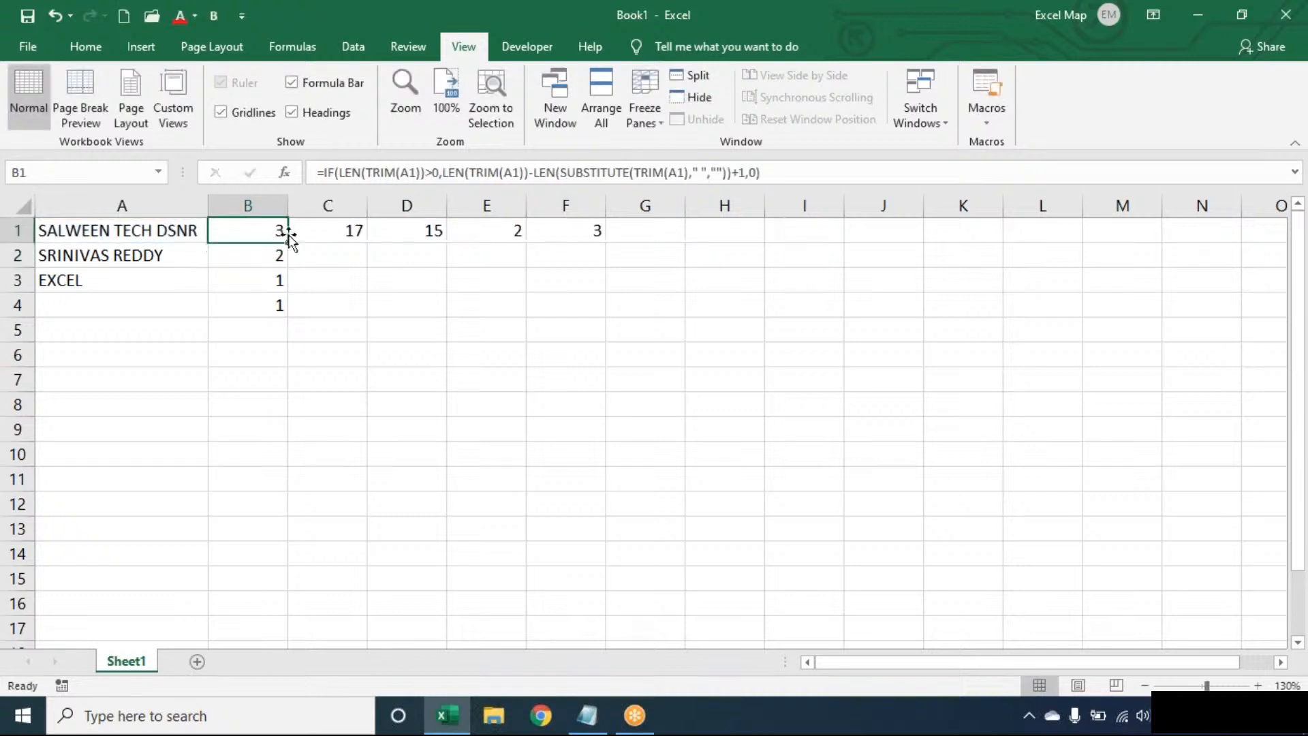
Fill B1's IF formula down to B4, which now shows 0 for empty A4.
{"action": "double_click", "coordinate": [287, 233]}
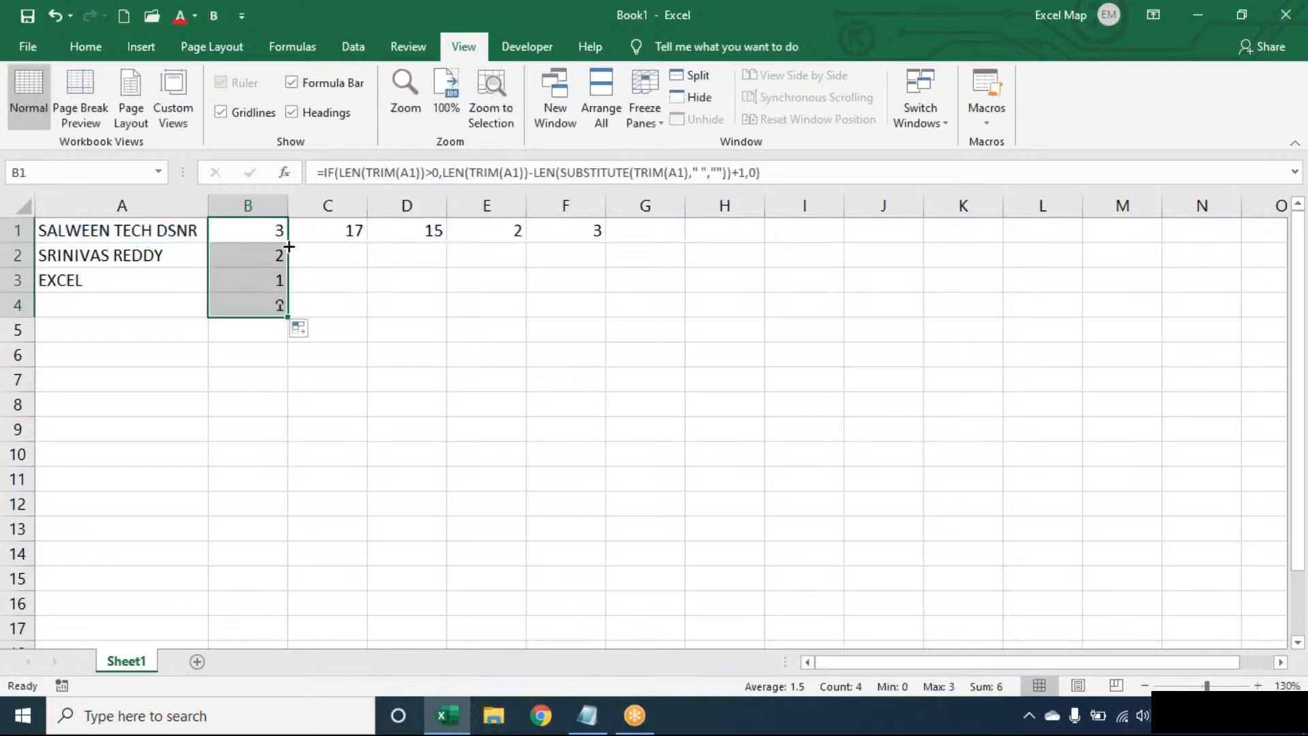
{"action": "double_click", "coordinate": [166, 308]}
{"action": "left_click", "coordinate": [262, 305]}
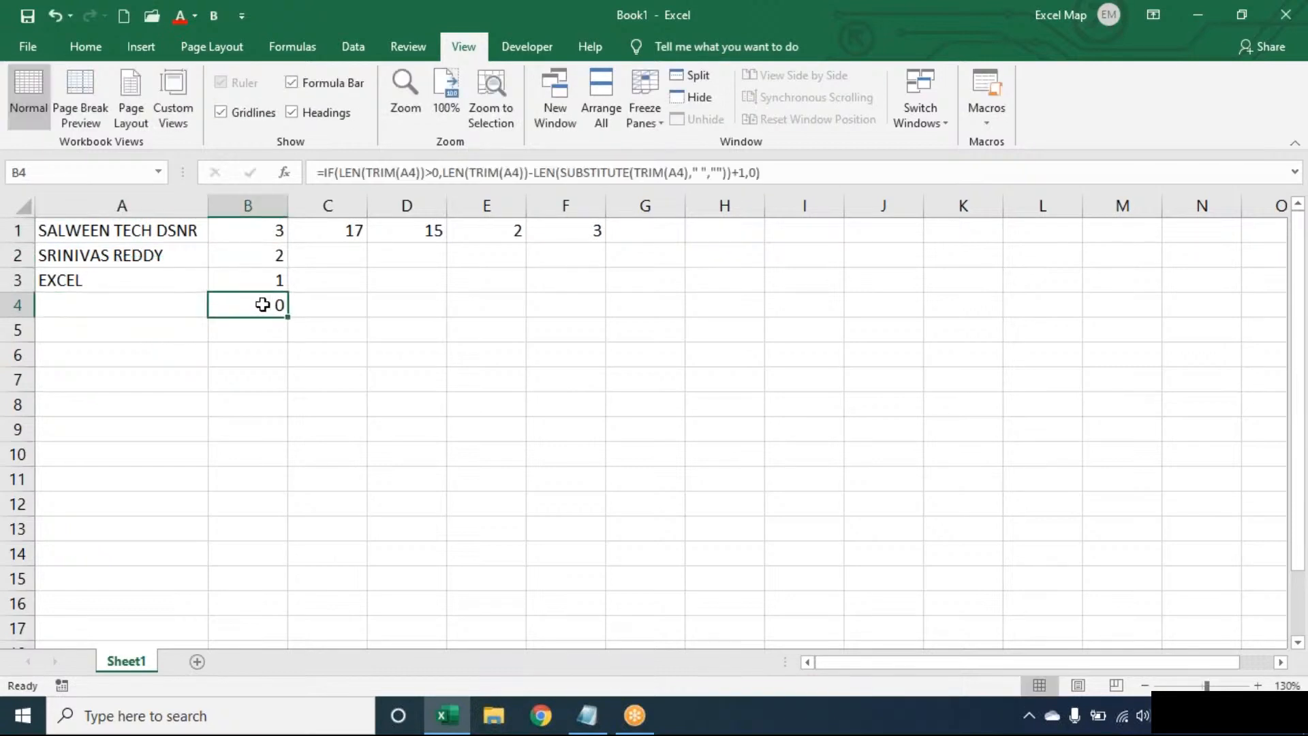
Review B1's formula, highlighting TRIM and SUBSTITUTE, then return to the Notepad notes.
{"action": "double_click", "coordinate": [255, 226]}
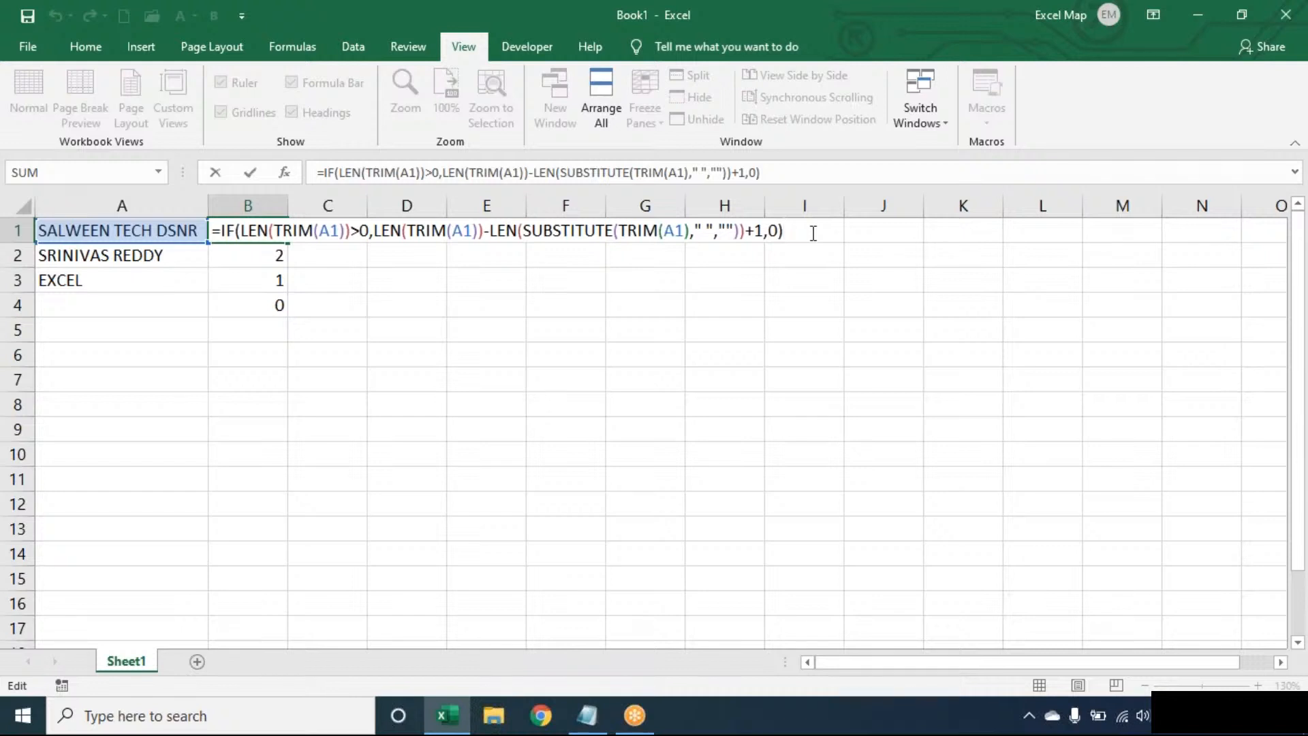
{"action": "left_click", "coordinate": [427, 230]}
{"action": "double_click", "coordinate": [427, 230]}
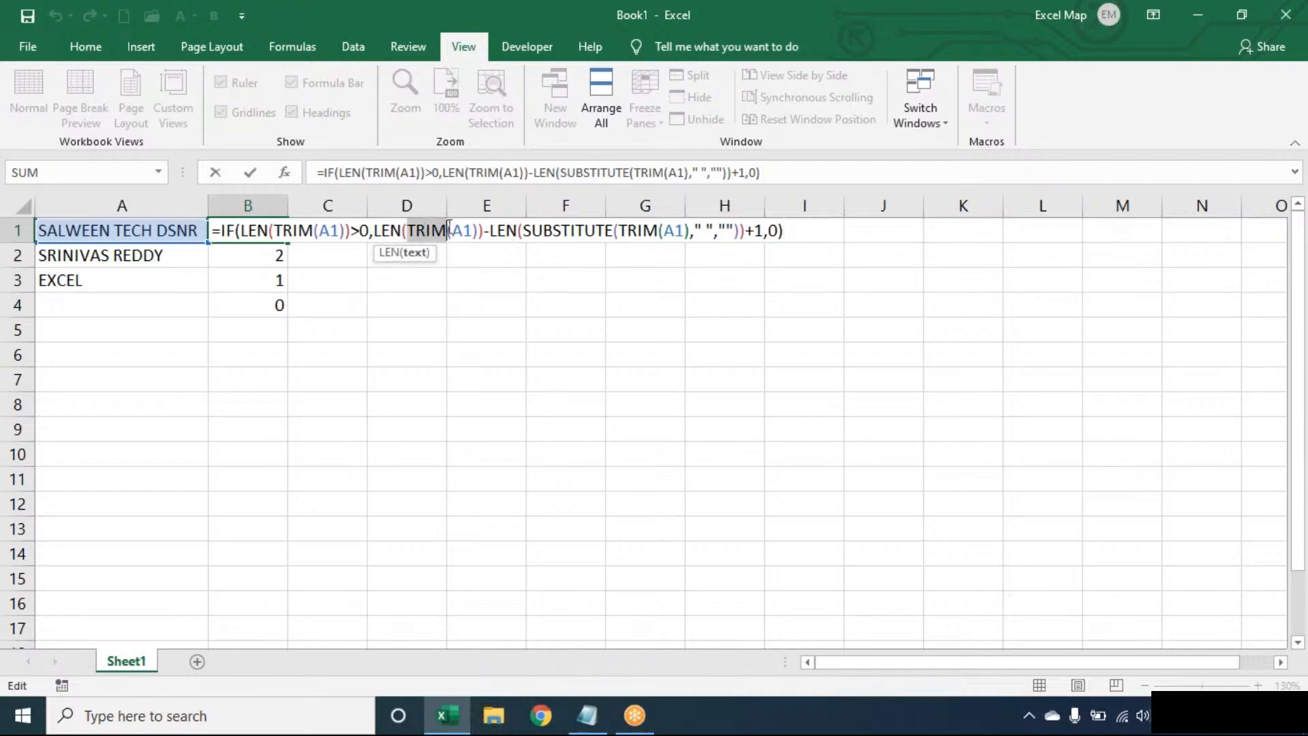
{"action": "double_click", "coordinate": [551, 230]}
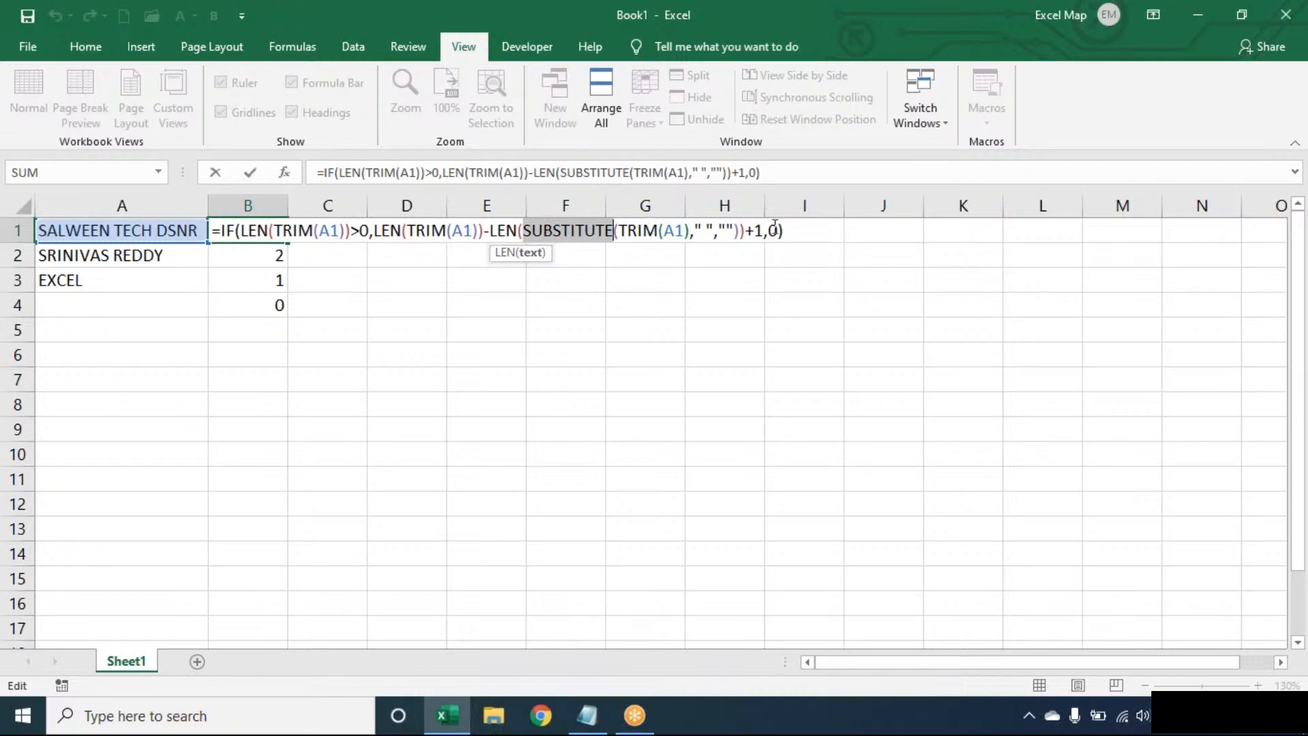
{"action": "left_click", "coordinate": [802, 231]}
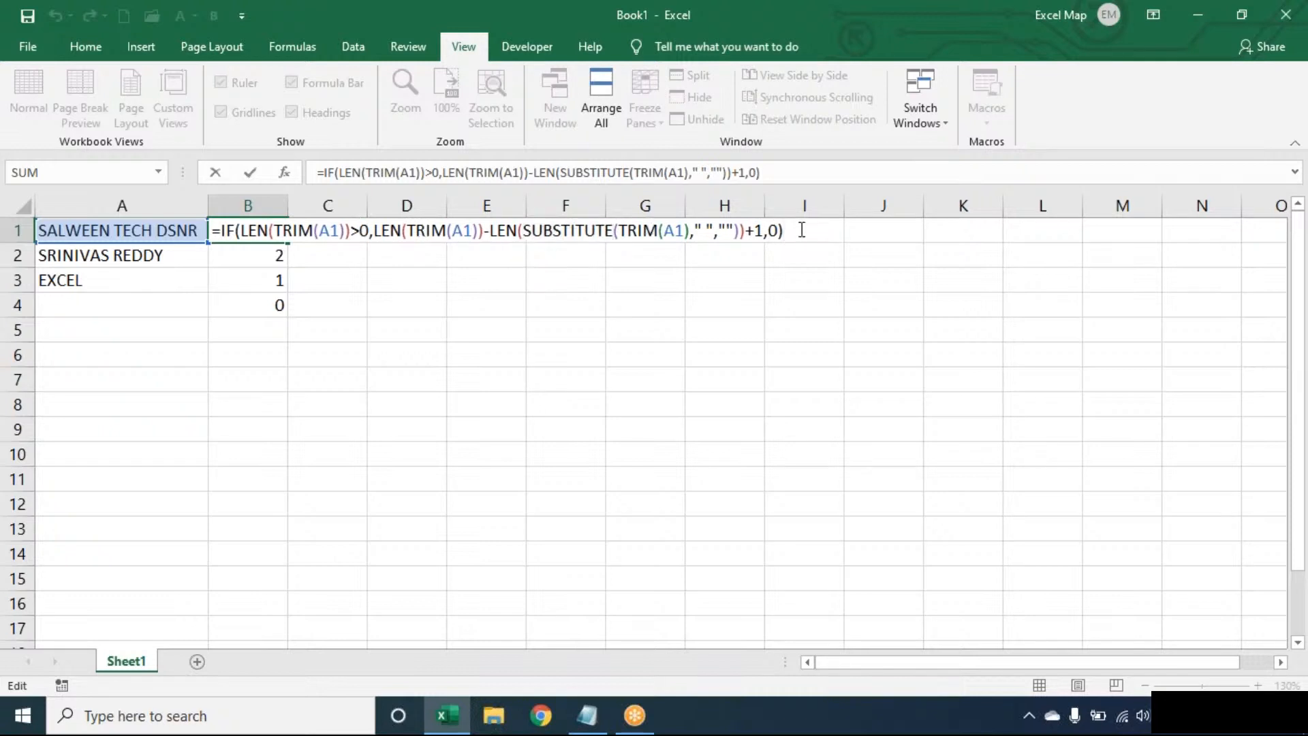
{"action": "left_click", "coordinate": [579, 720]}
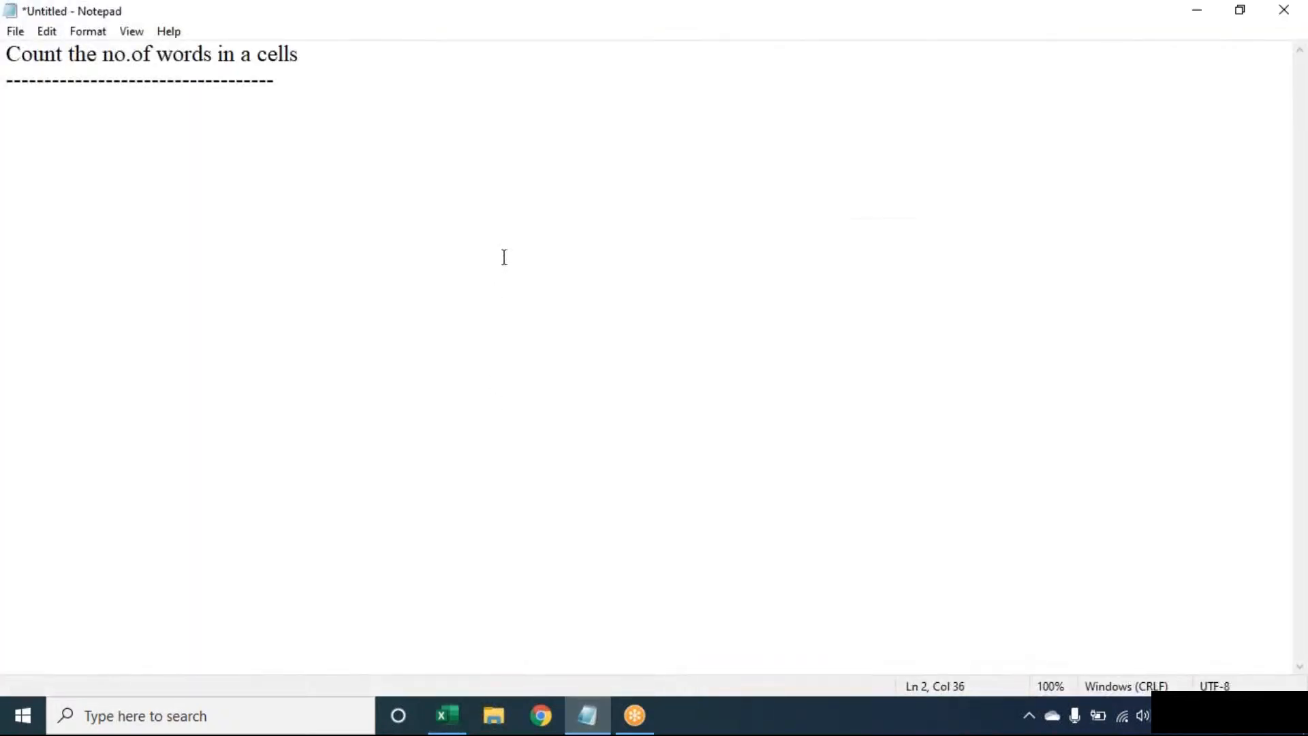
Fix the Notepad heading to read 'Count the no.of words in a cell' and return to Excel.
{"action": "left_click", "coordinate": [435, 52]}
{"action": "key", "text": "BackSpace"}
{"action": "left_click", "coordinate": [447, 715]}
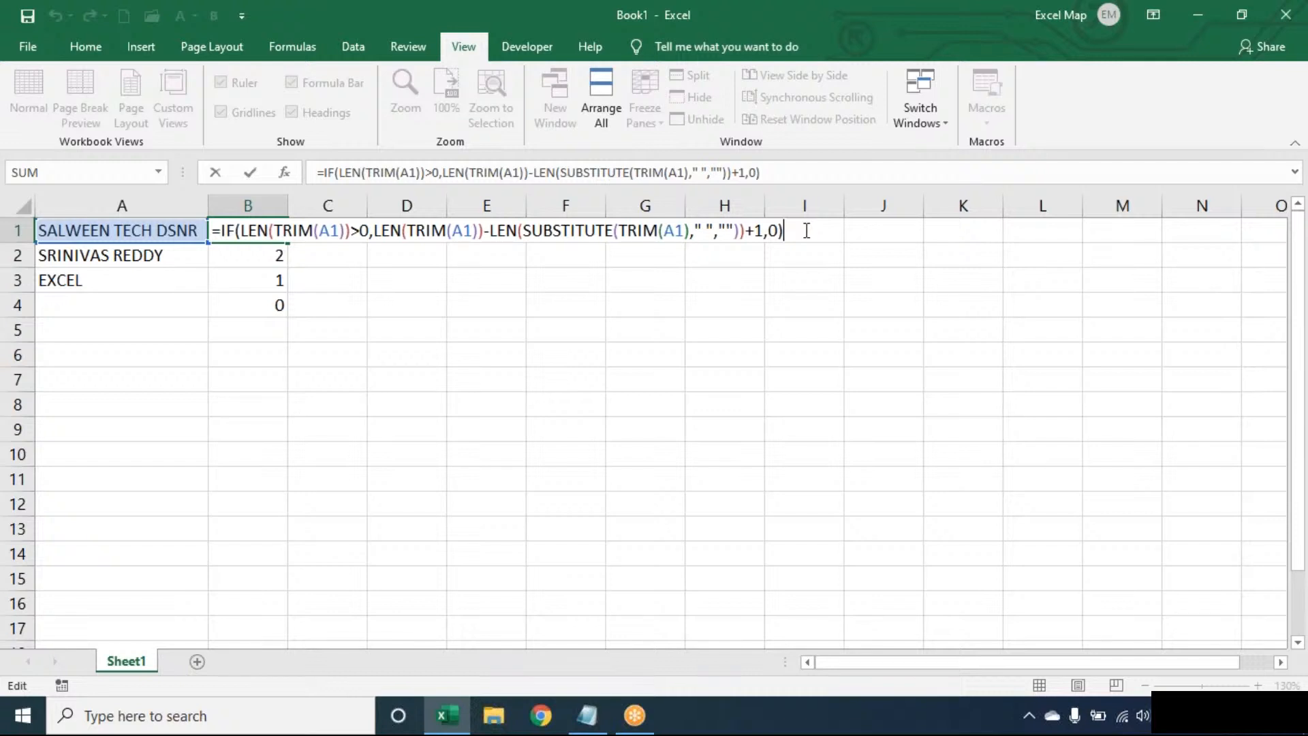
Commit B1, then clear every result in B1:F4, leaving only column A's texts.
{"action": "key", "text": "Return"}
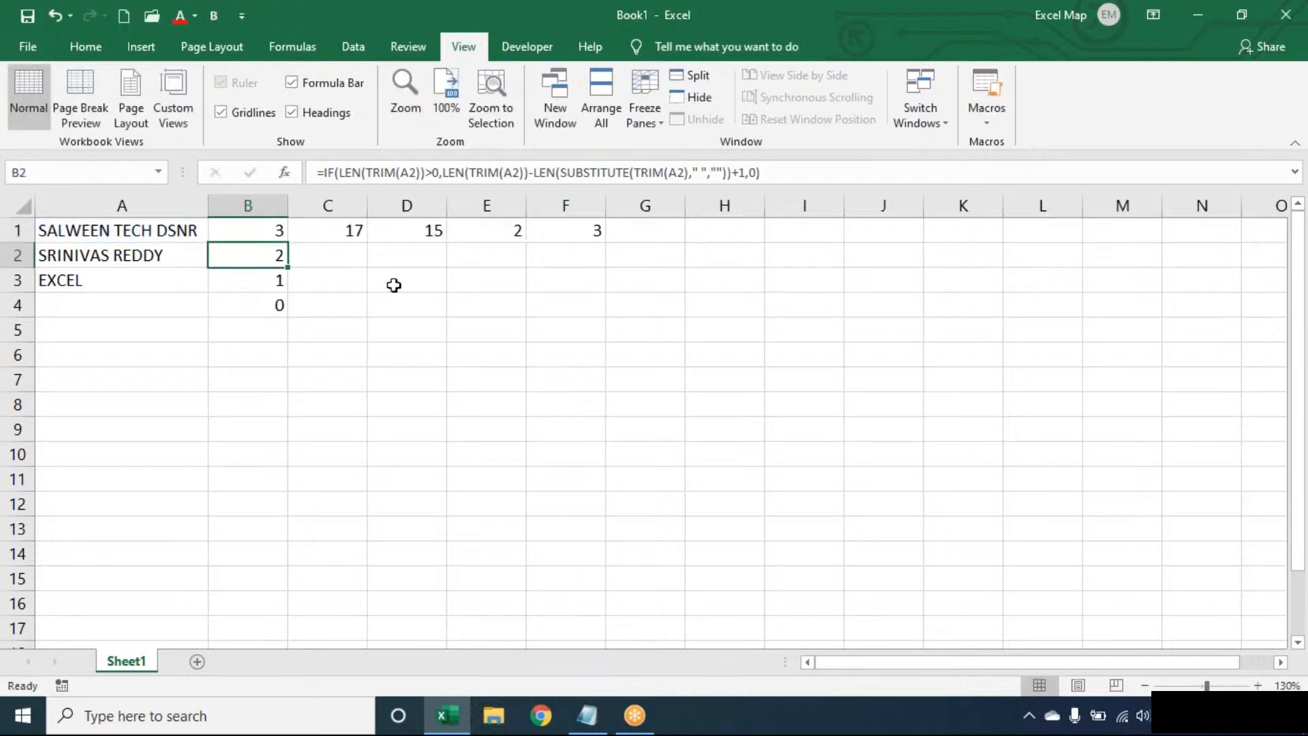
{"action": "left_click", "coordinate": [270, 235]}
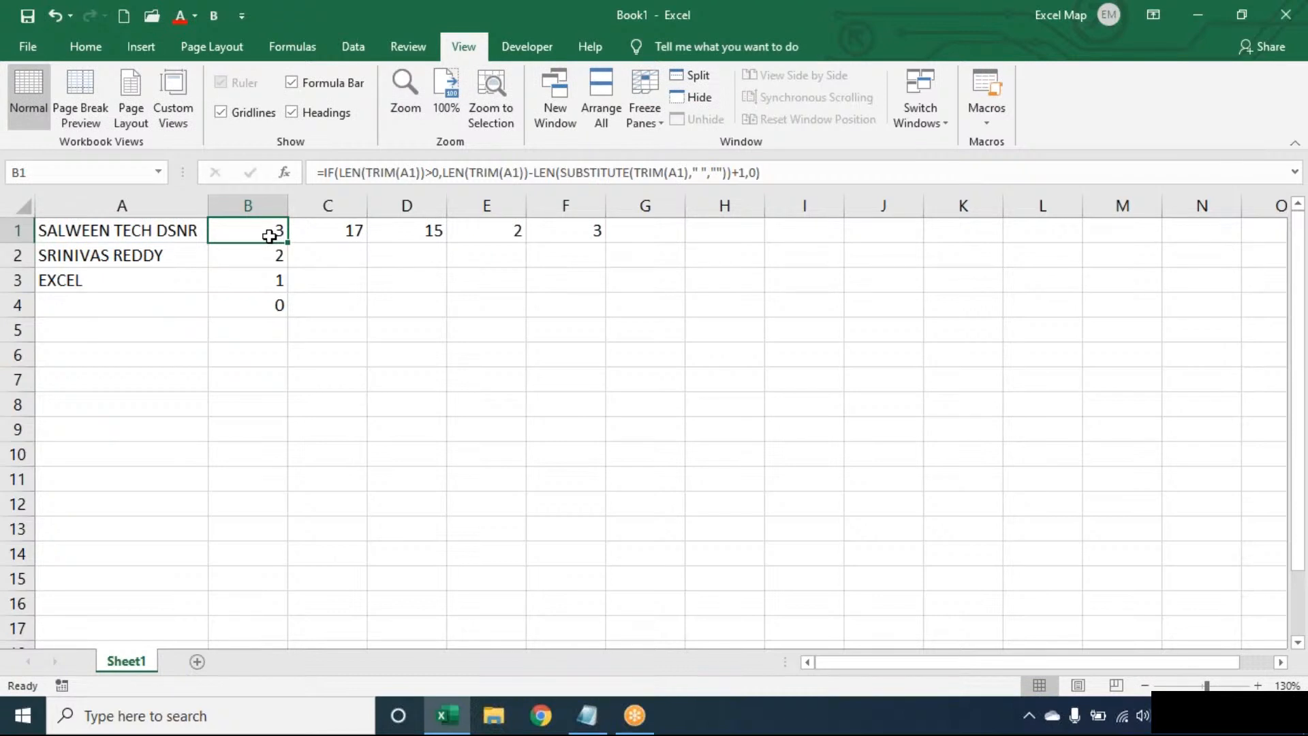
{"action": "key", "text": "ctrl+shift+End"}
{"action": "key", "text": "Delete"}
{"action": "left_click", "coordinate": [267, 235]}
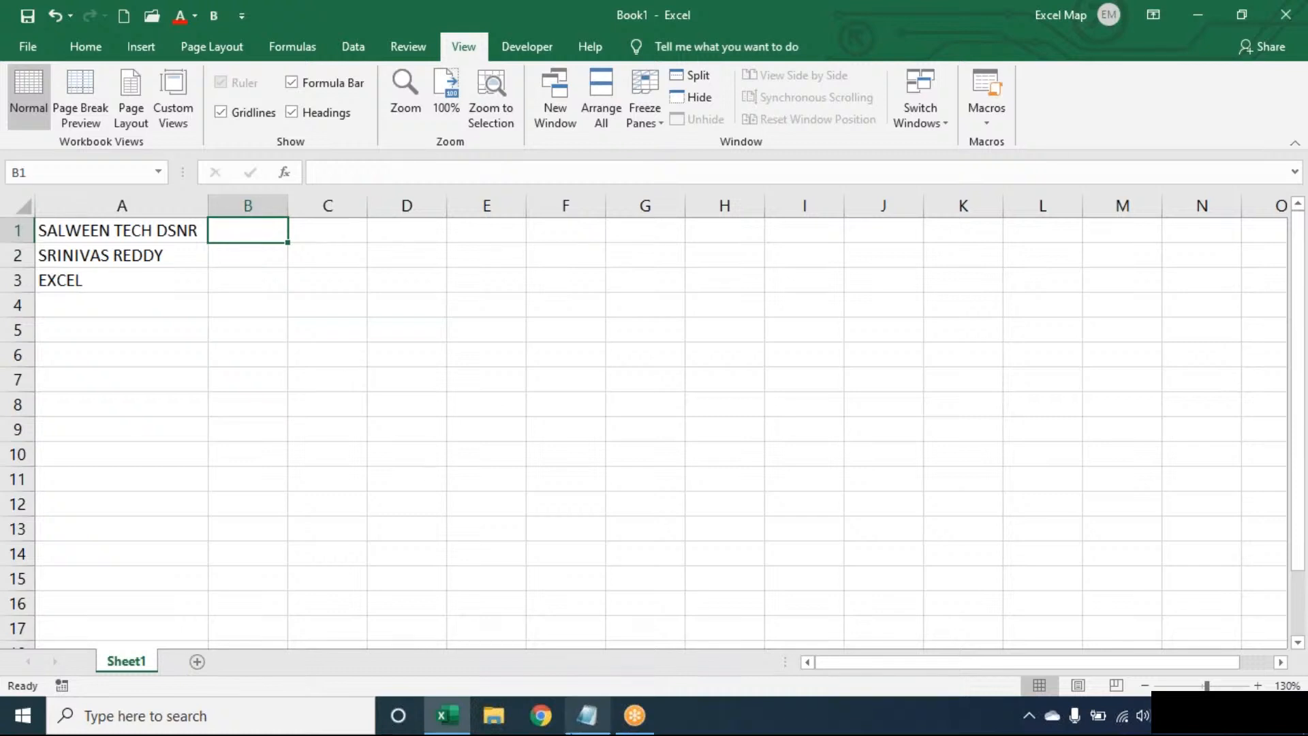
Add an 'Extract Last Word:' heading with blank lines beneath it in Notepad, then switch to Excel.
{"action": "left_click", "coordinate": [571, 731]}
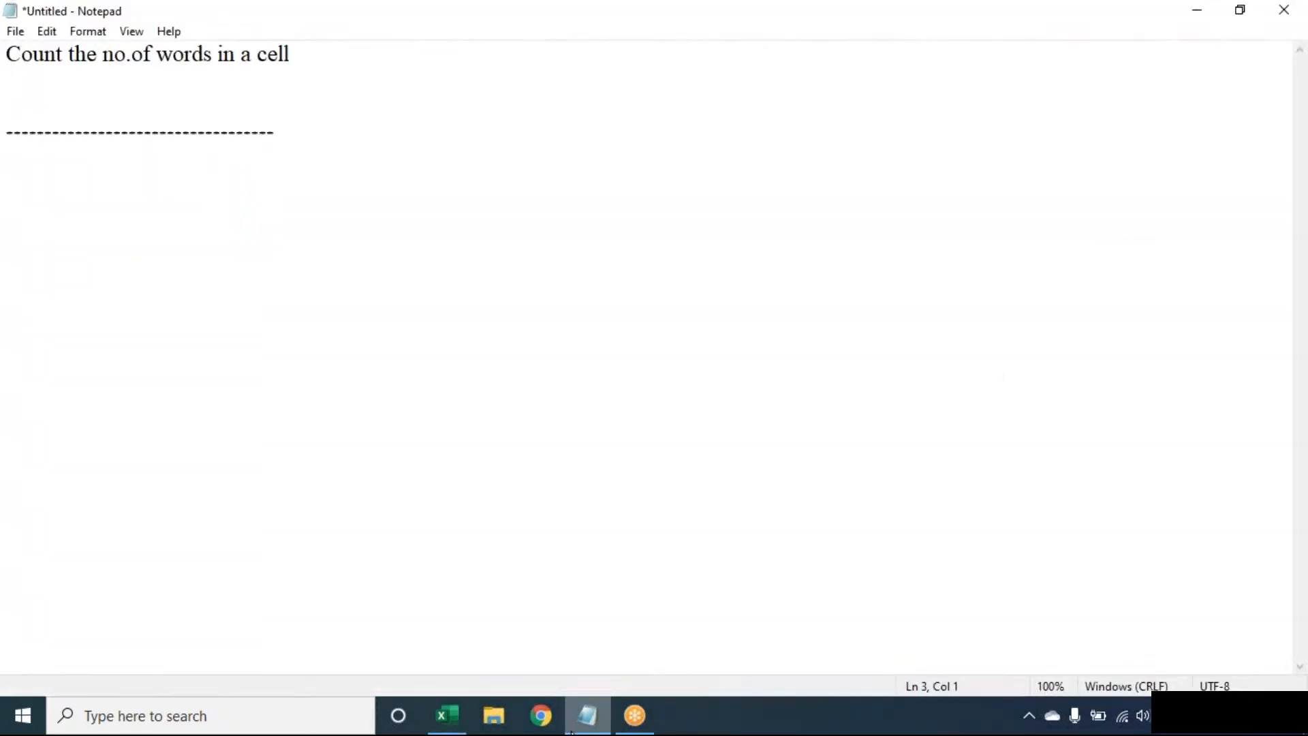
{"action": "key", "text": "BackSpace"}
{"action": "key", "text": "Down"}
{"action": "key", "text": "Return"}
{"action": "key", "text": "Return"}
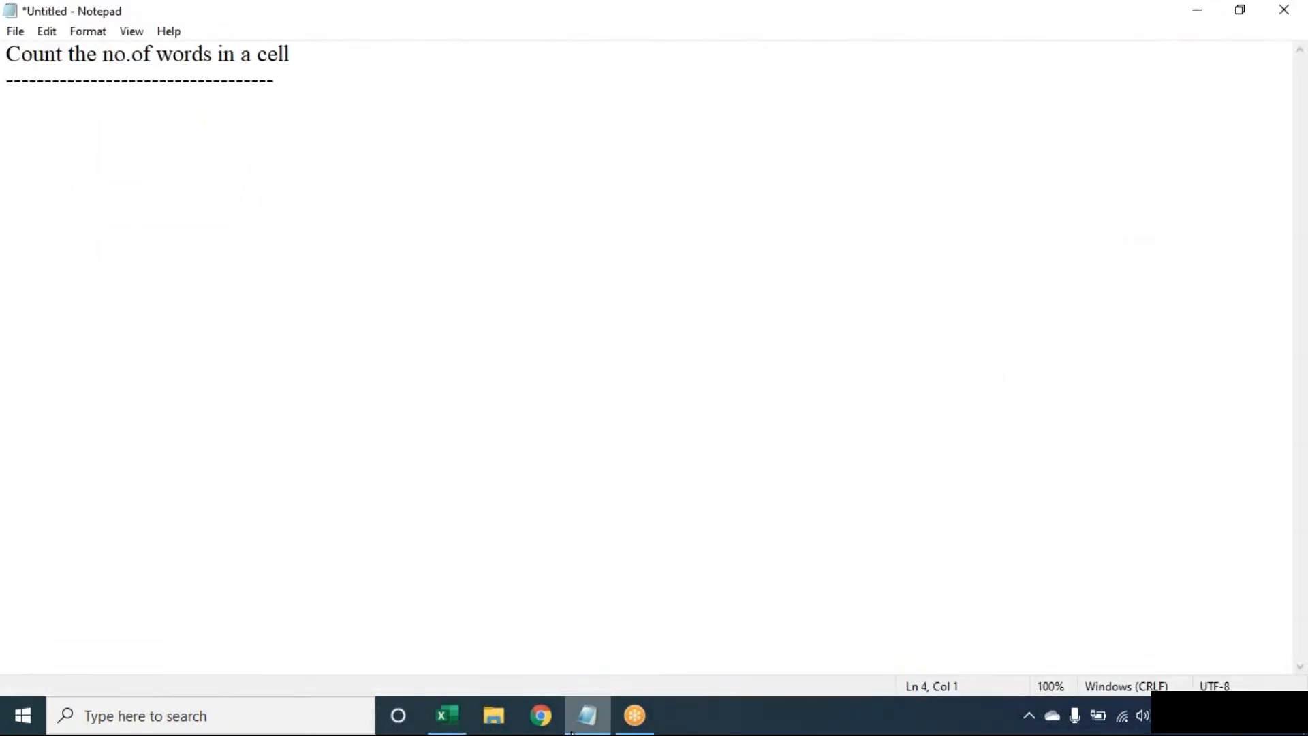
{"action": "type", "text": "Extract L"}
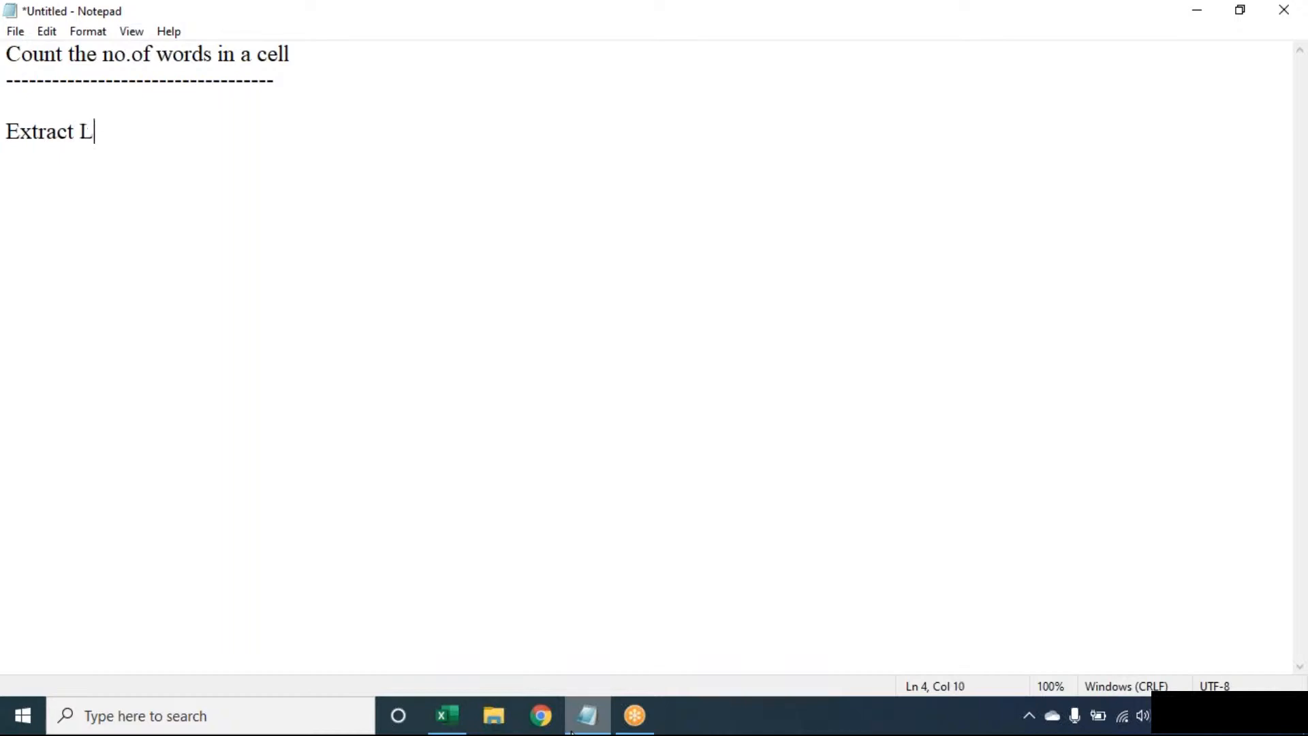
{"action": "type", "text": "ast Word"}
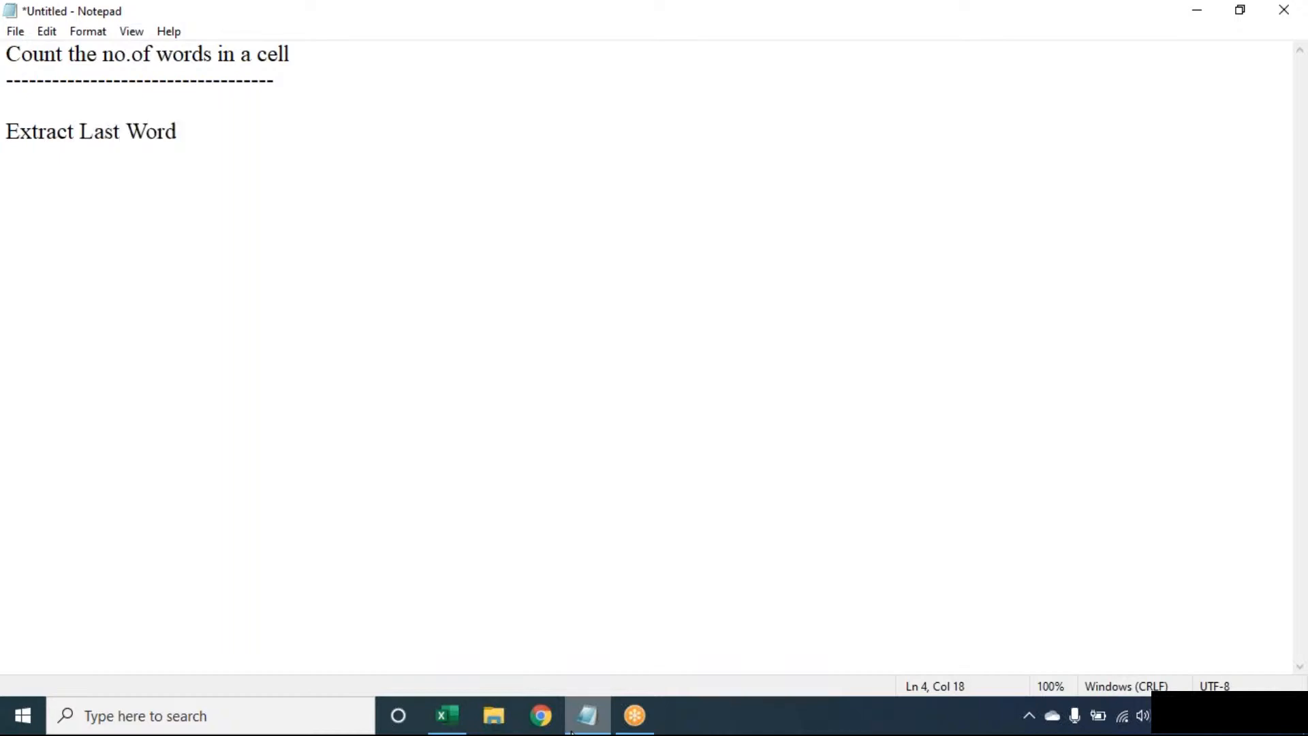
{"action": "type", "text": ":"}
{"action": "key", "text": "Return"}
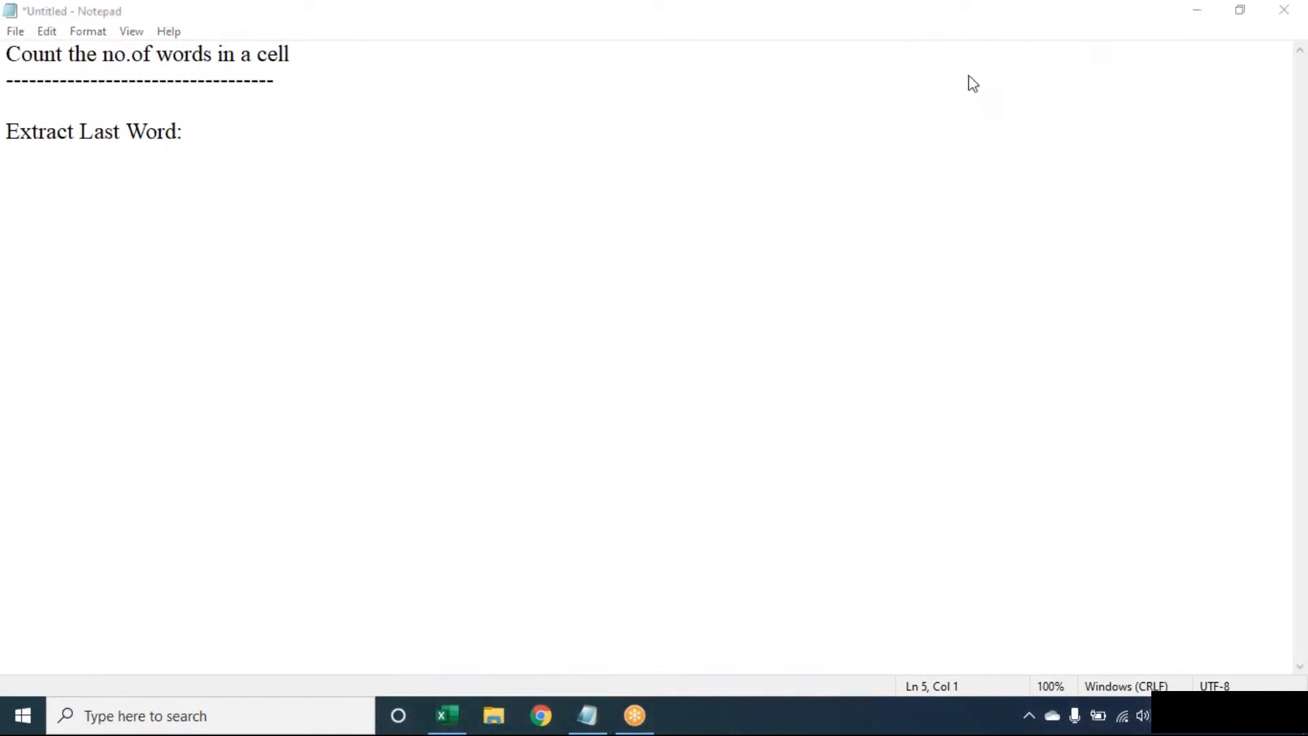
{"action": "key", "text": "Return"}
{"action": "key", "text": "Return"}
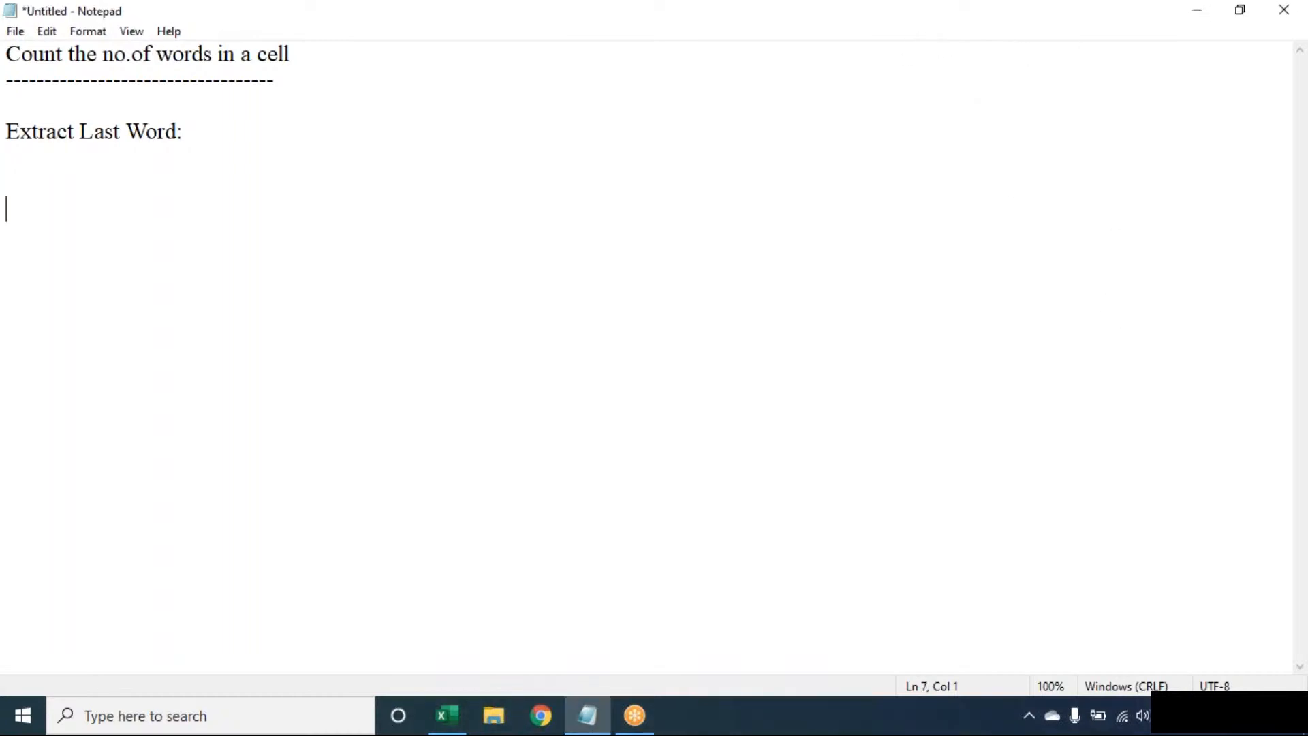
{"action": "key", "text": "alt+Tab"}
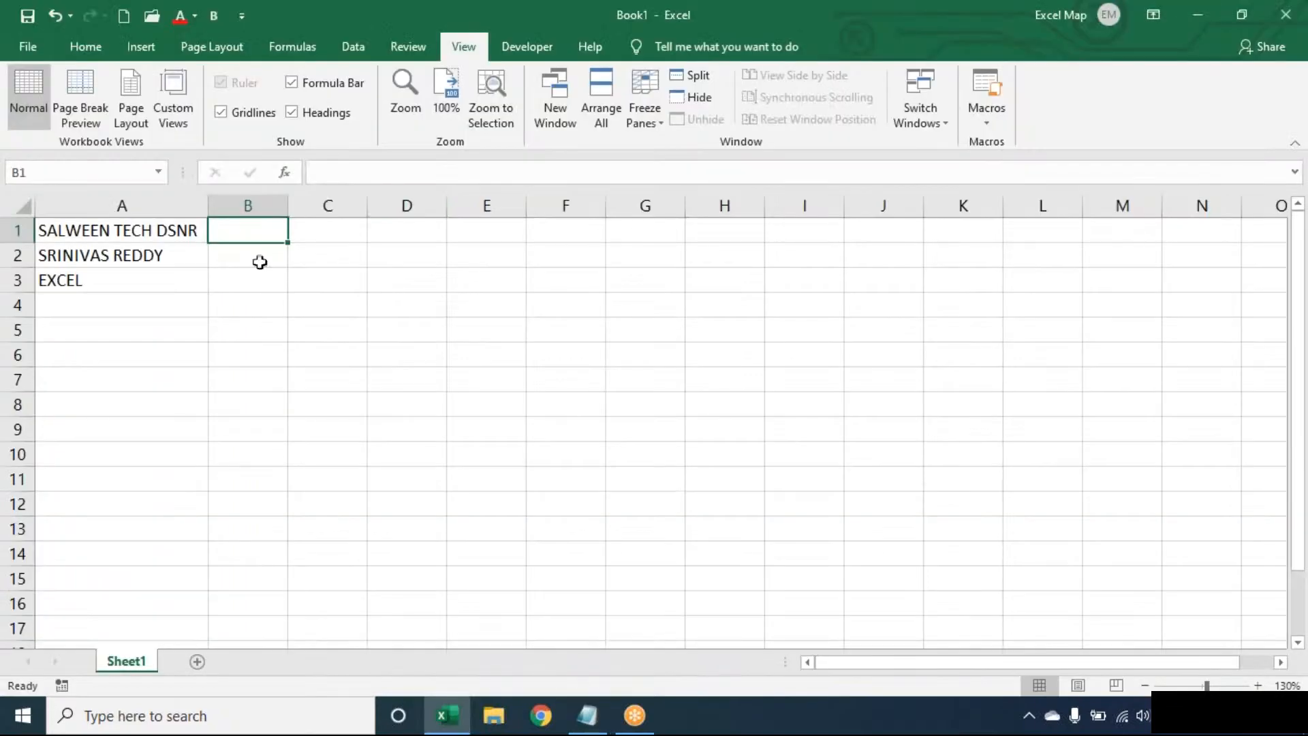
Enter =SUBSTITUTE(A1," ",REPT(" ",100)) in B1, padding each space in A1 to 100 spaces.
{"action": "type", "text": "=su"}
{"action": "key", "text": "Tab"}
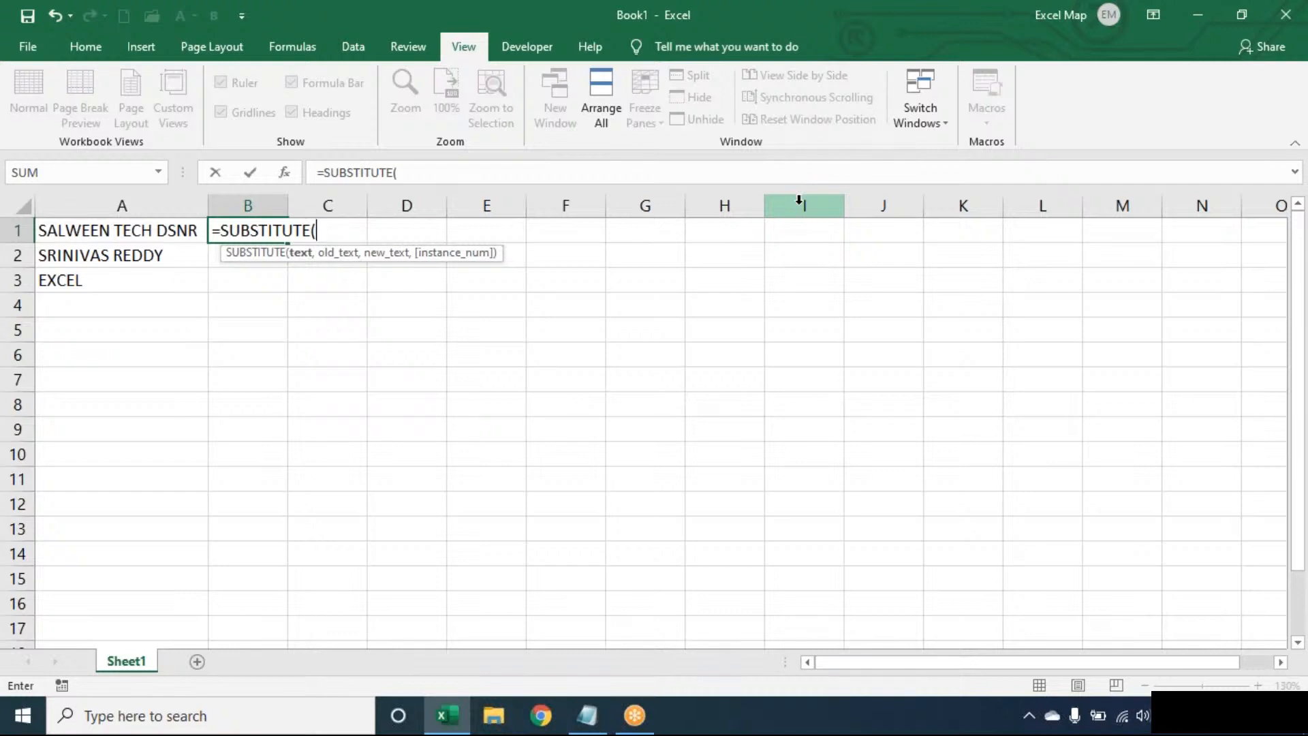
{"action": "type", "text": "A1"}
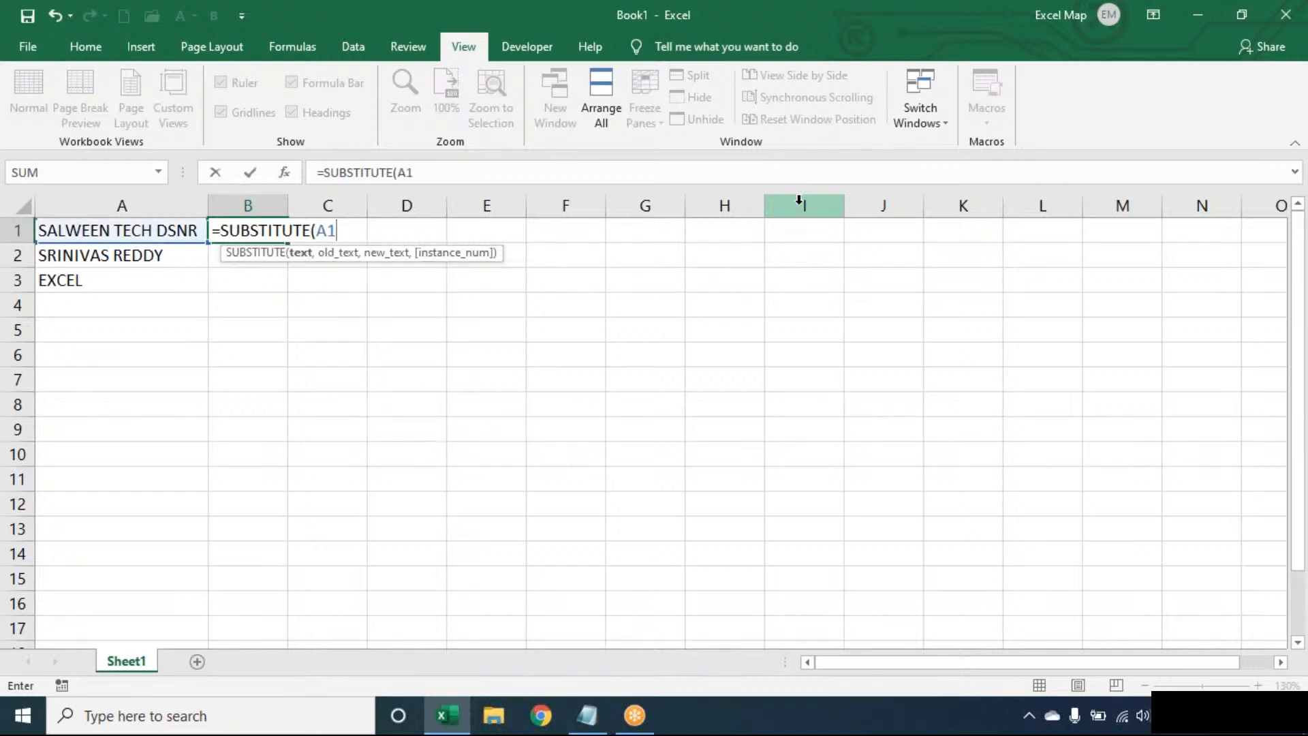
{"action": "type", "text": ", \" \","}
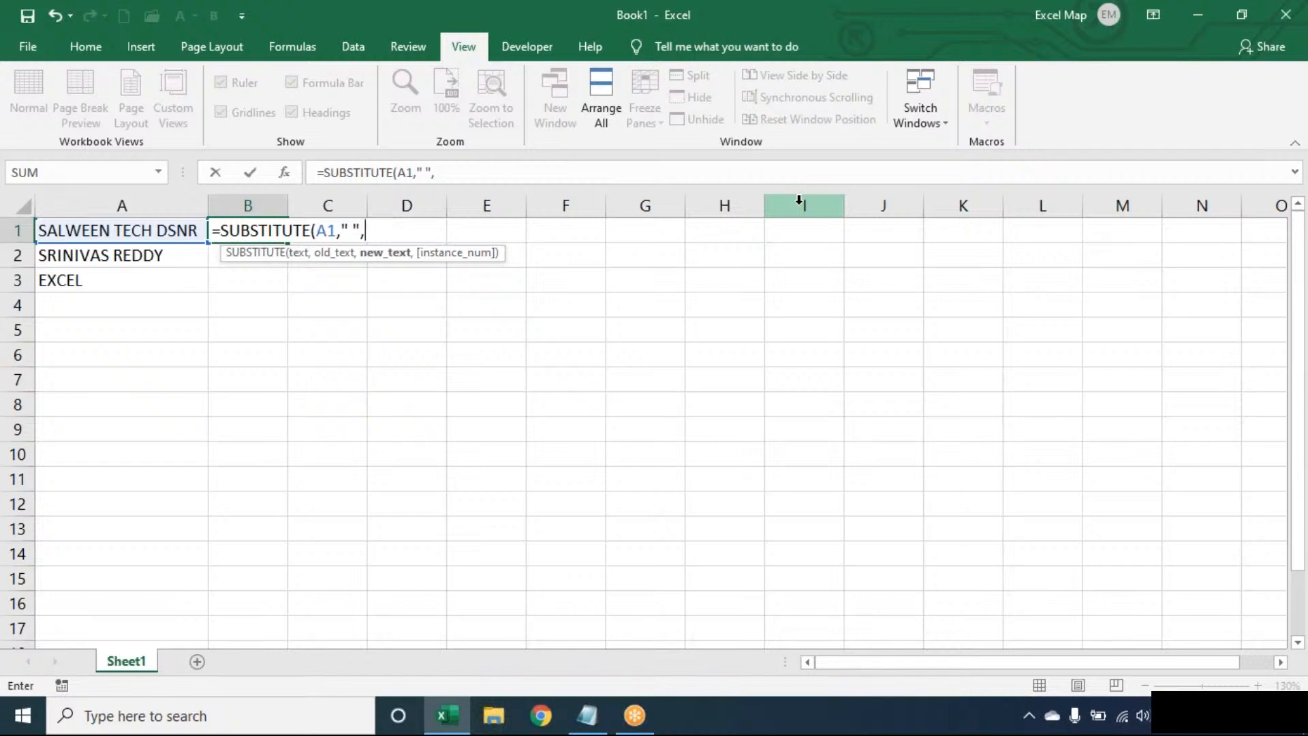
{"action": "type", "text": "REPT("}
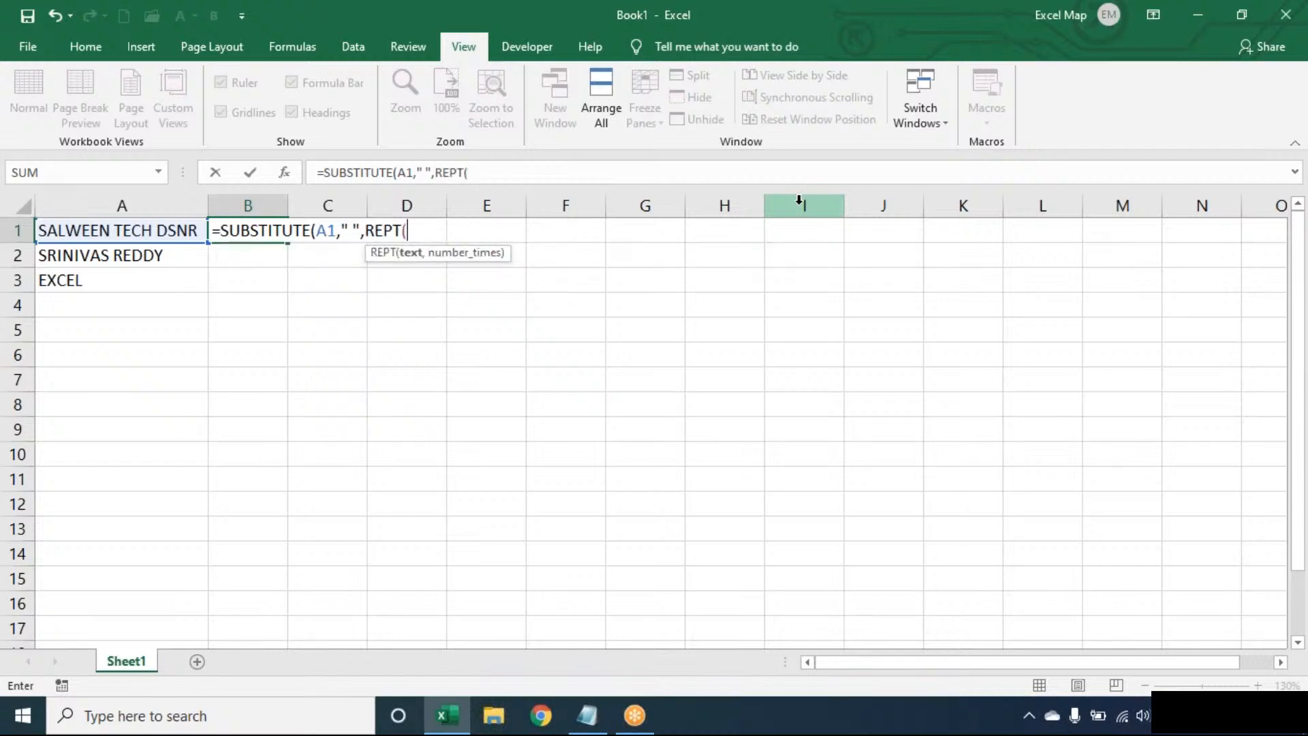
{"action": "type", "text": "\" \",100)"}
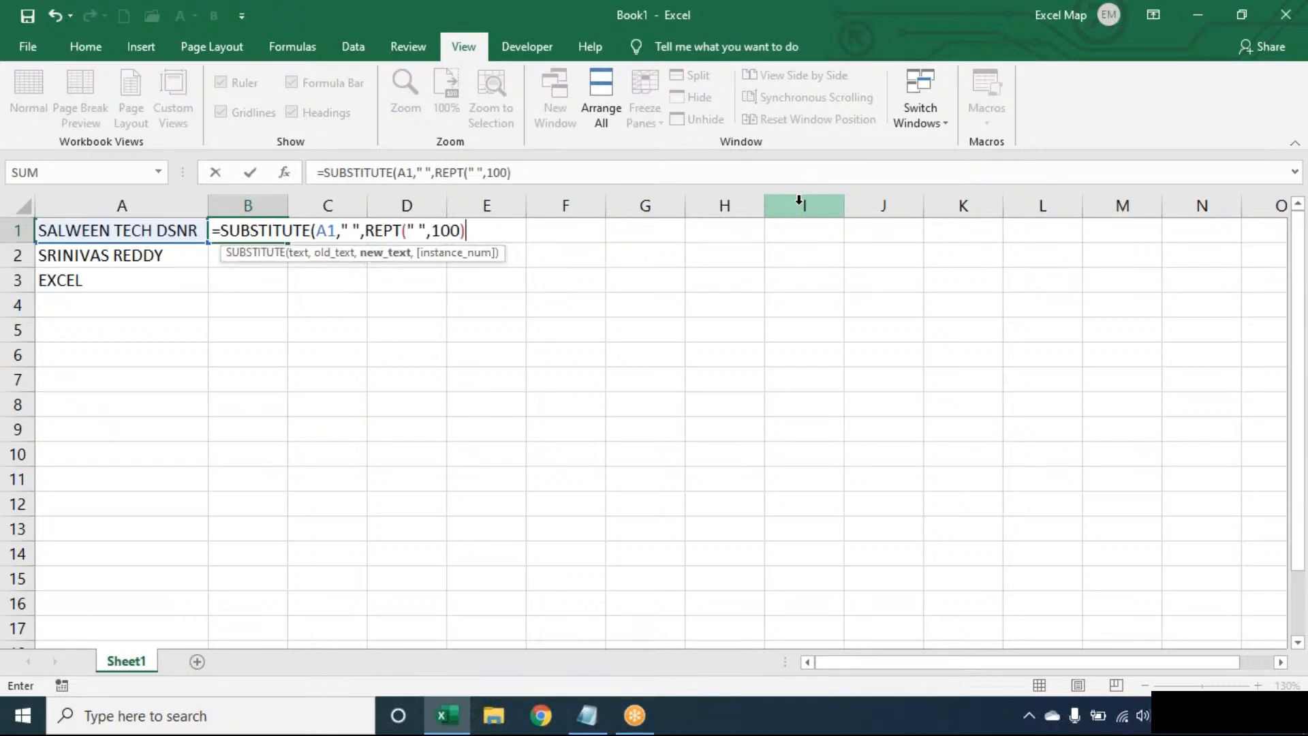
{"action": "type", "text": ")"}
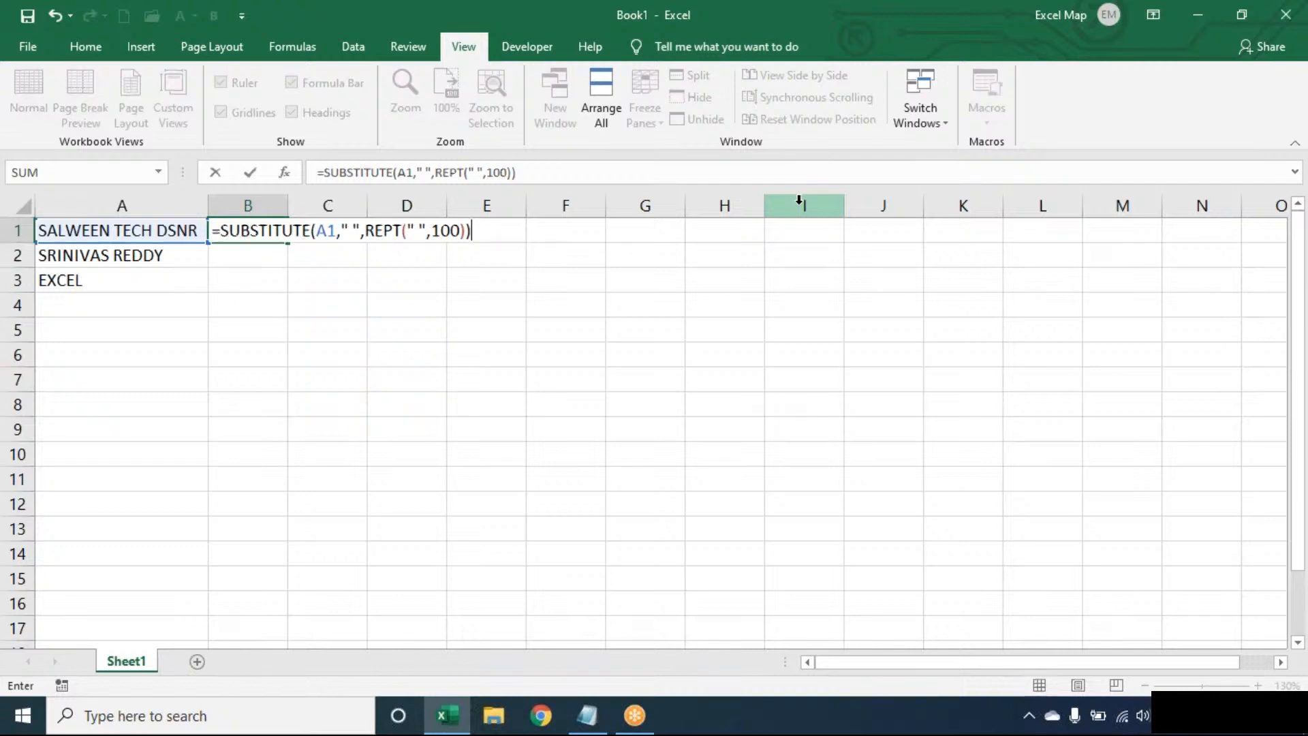
{"action": "key", "text": "Return"}
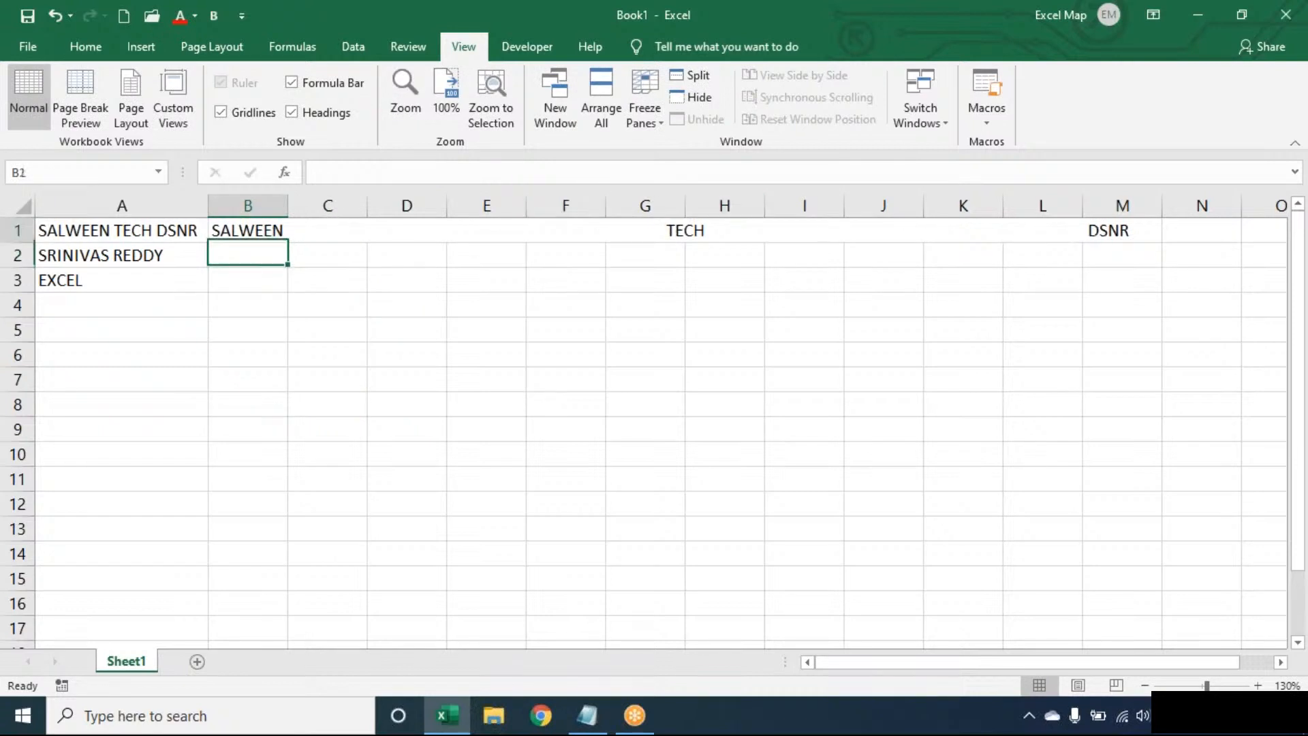
Wrap B1's formula in RIGHT(...,100) so only the padded last word DSNR remains.
{"action": "double_click", "coordinate": [271, 233]}
{"action": "left_click", "coordinate": [508, 230]}
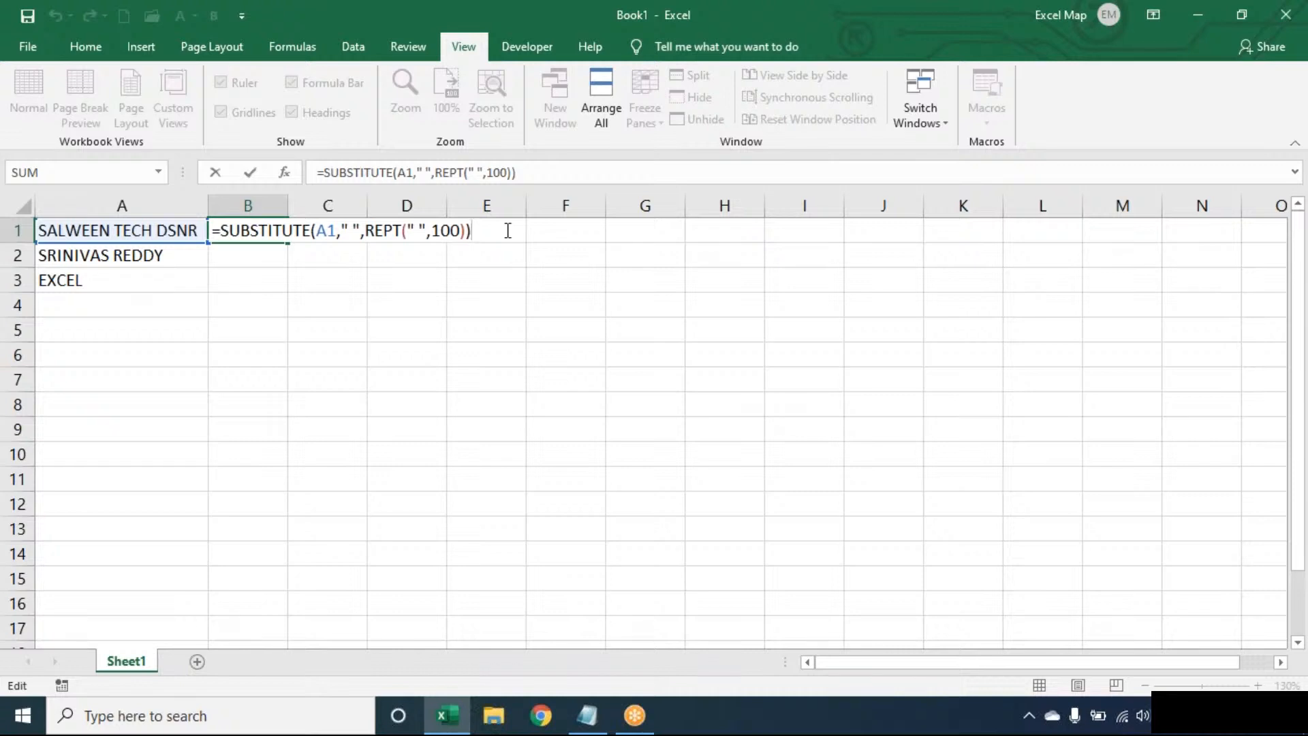
{"action": "left_click", "coordinate": [229, 227]}
{"action": "key", "text": "Left"}
{"action": "type", "text": "RIGHT("}
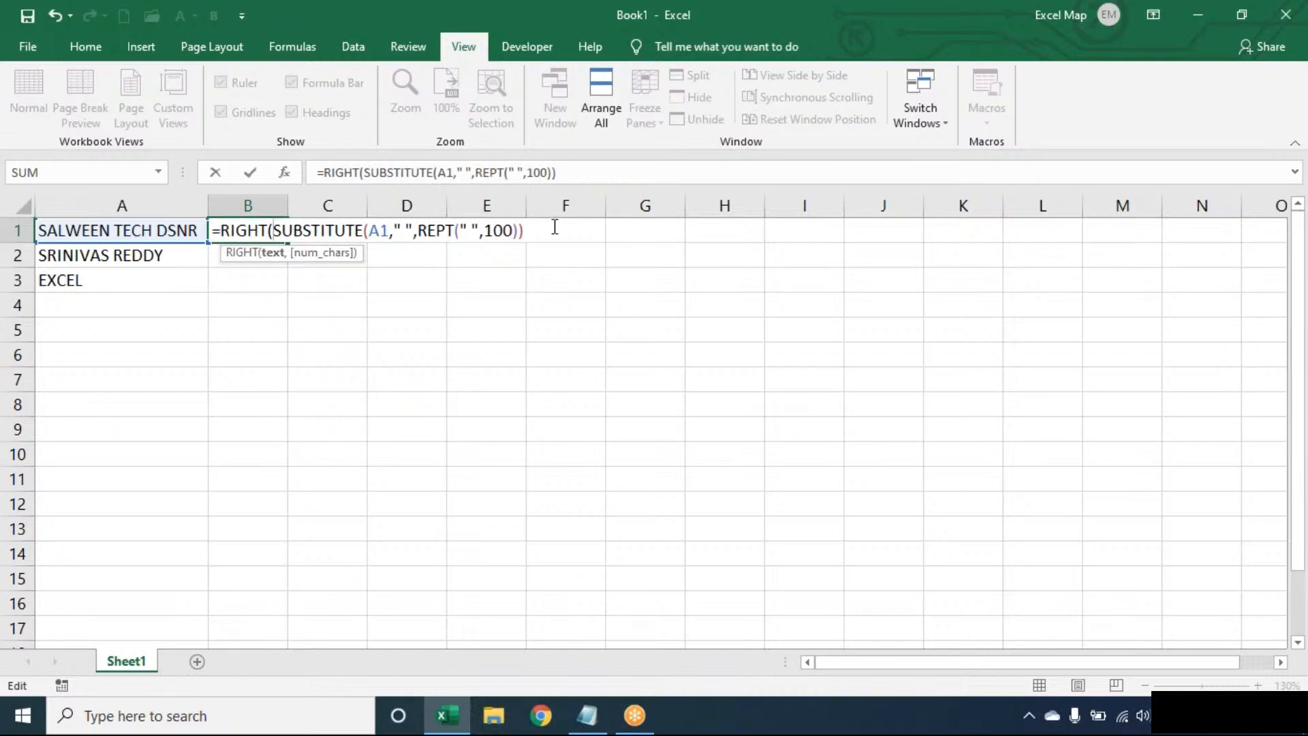
{"action": "left_click", "coordinate": [555, 227]}
{"action": "type", "text": ",100)"}
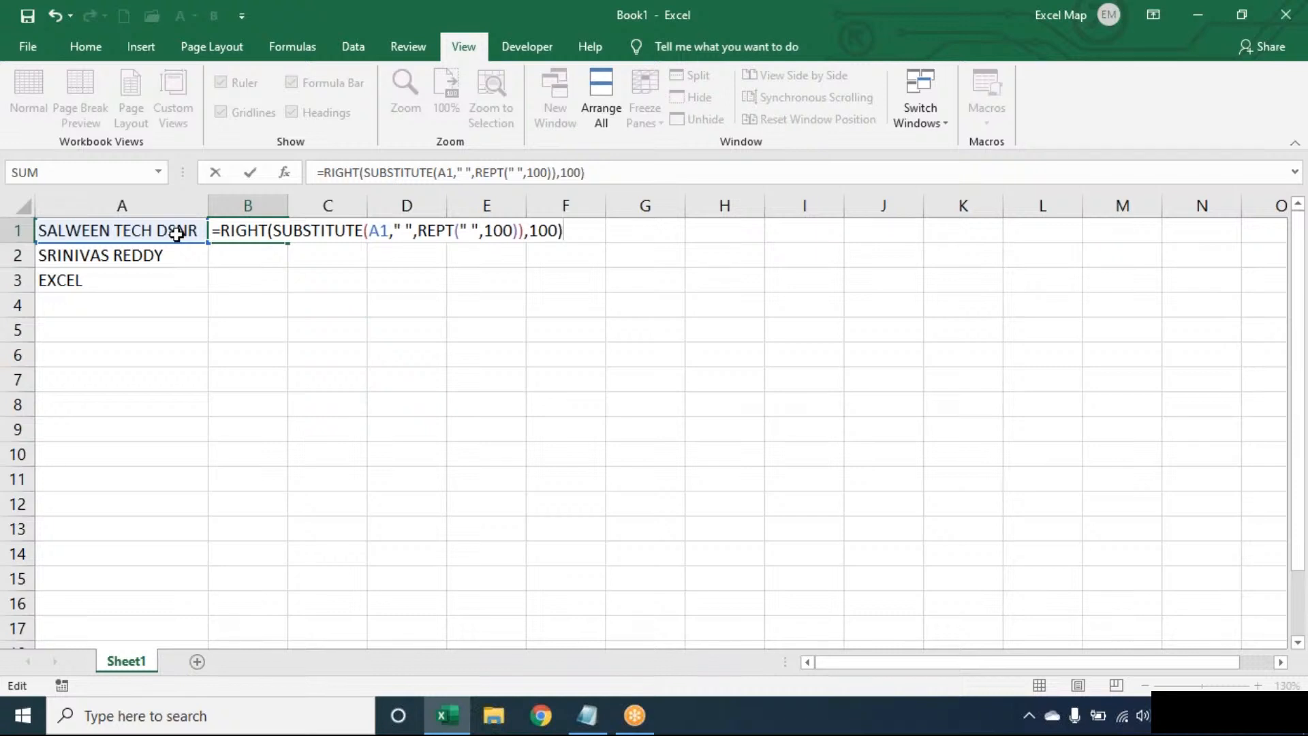
{"action": "key", "text": "Return"}
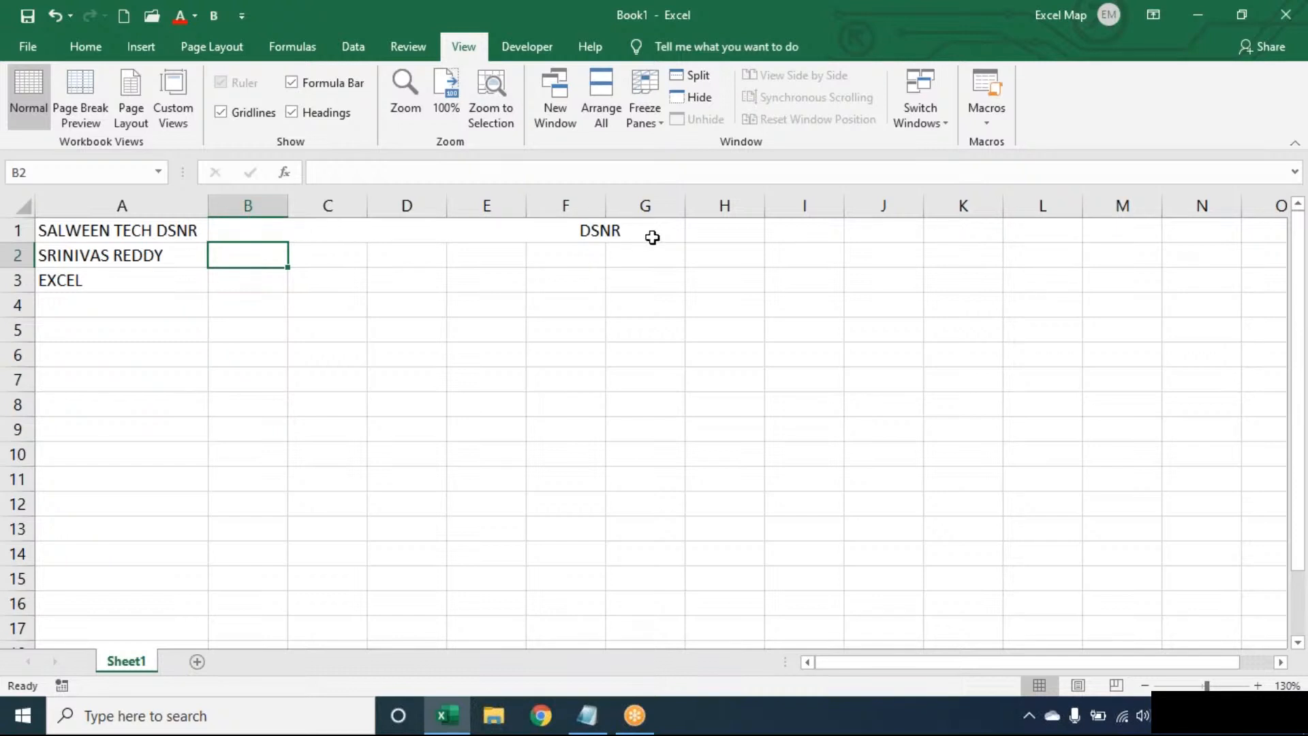
Wrap B1's formula in TRIM so it returns just DSNR.
{"action": "key", "text": "Up"}
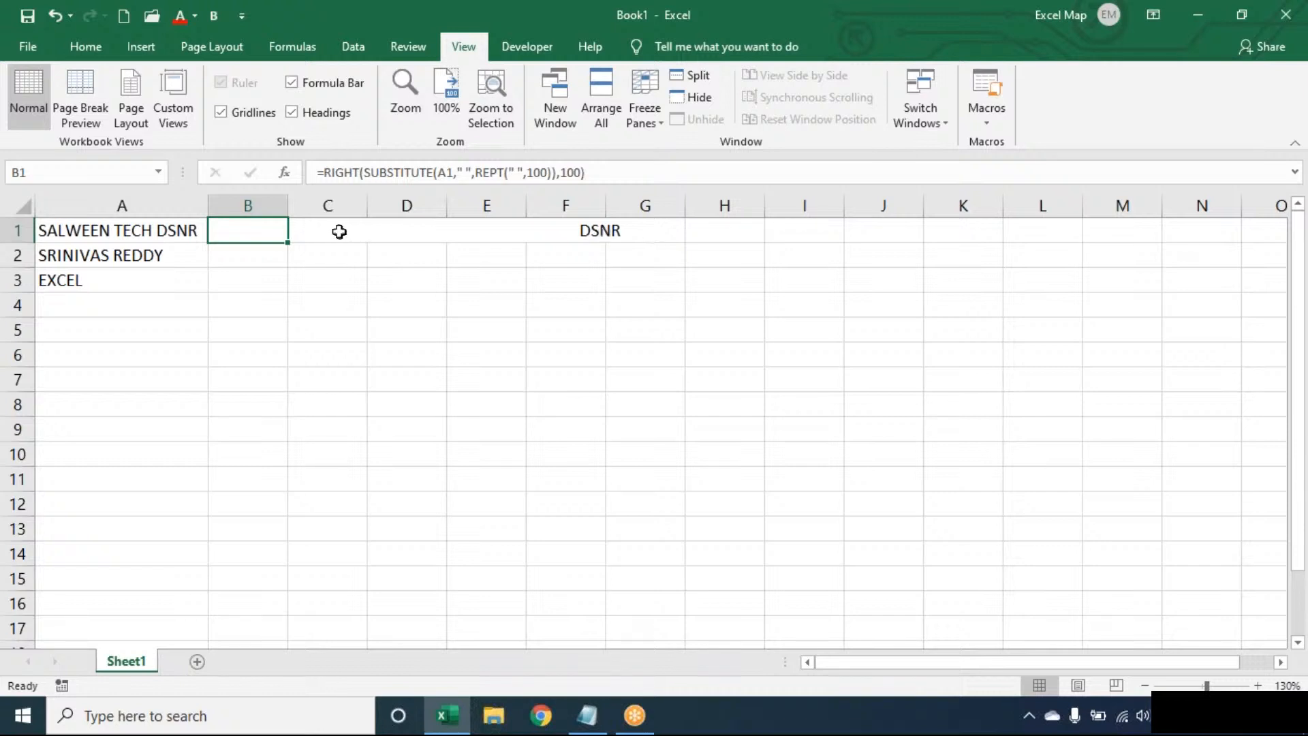
{"action": "double_click", "coordinate": [272, 234]}
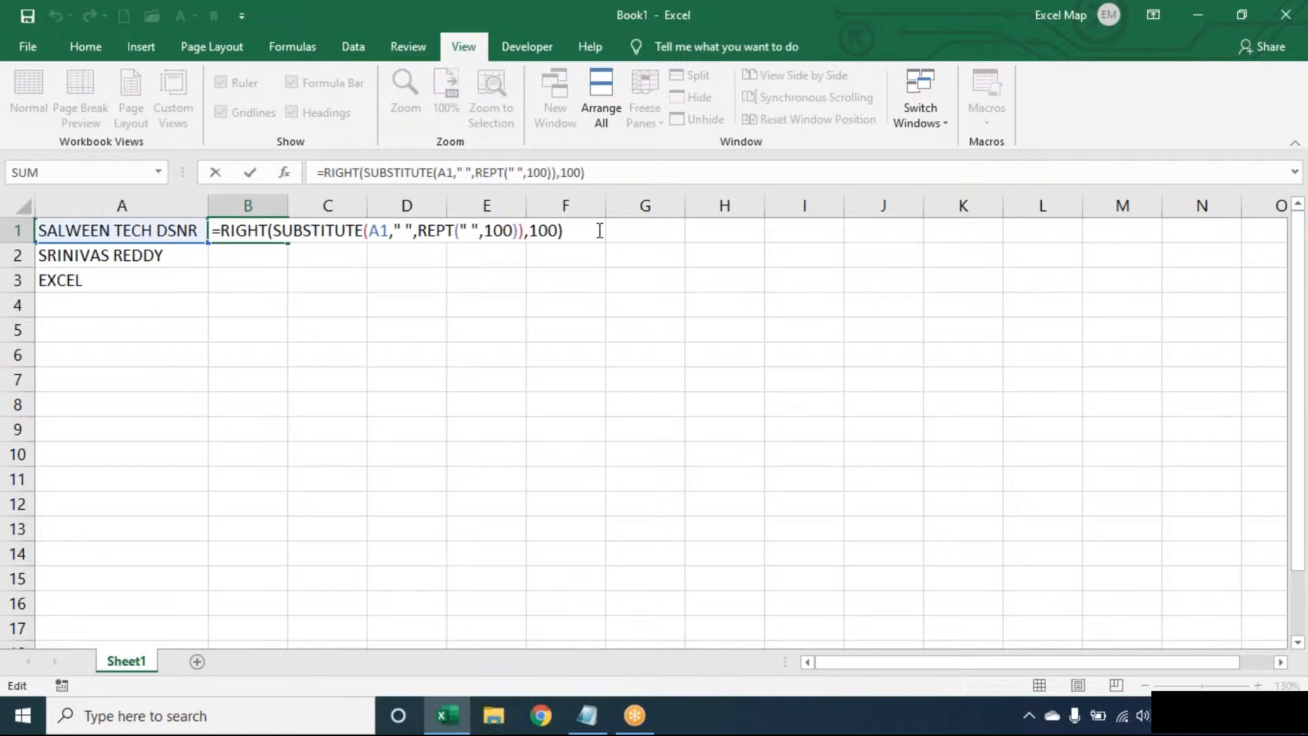
{"action": "key", "text": "Return"}
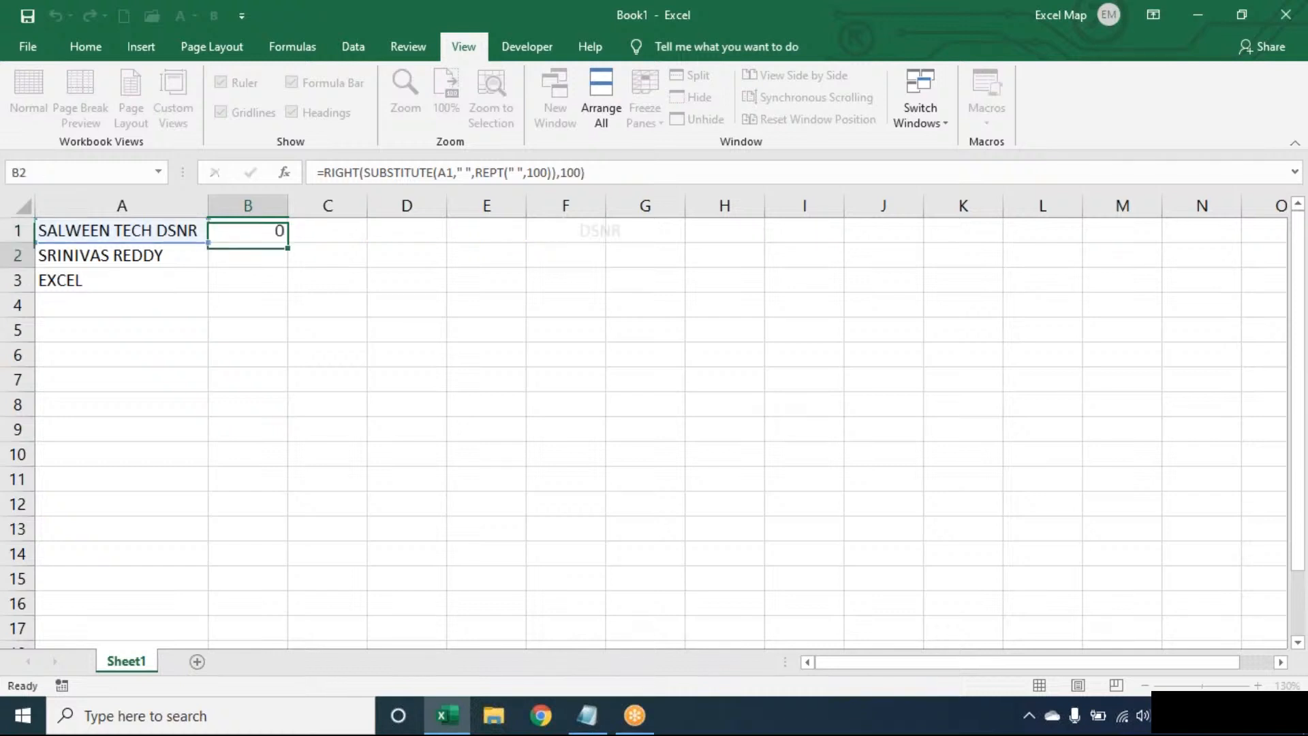
{"action": "left_click", "coordinate": [249, 220]}
{"action": "double_click", "coordinate": [248, 224]}
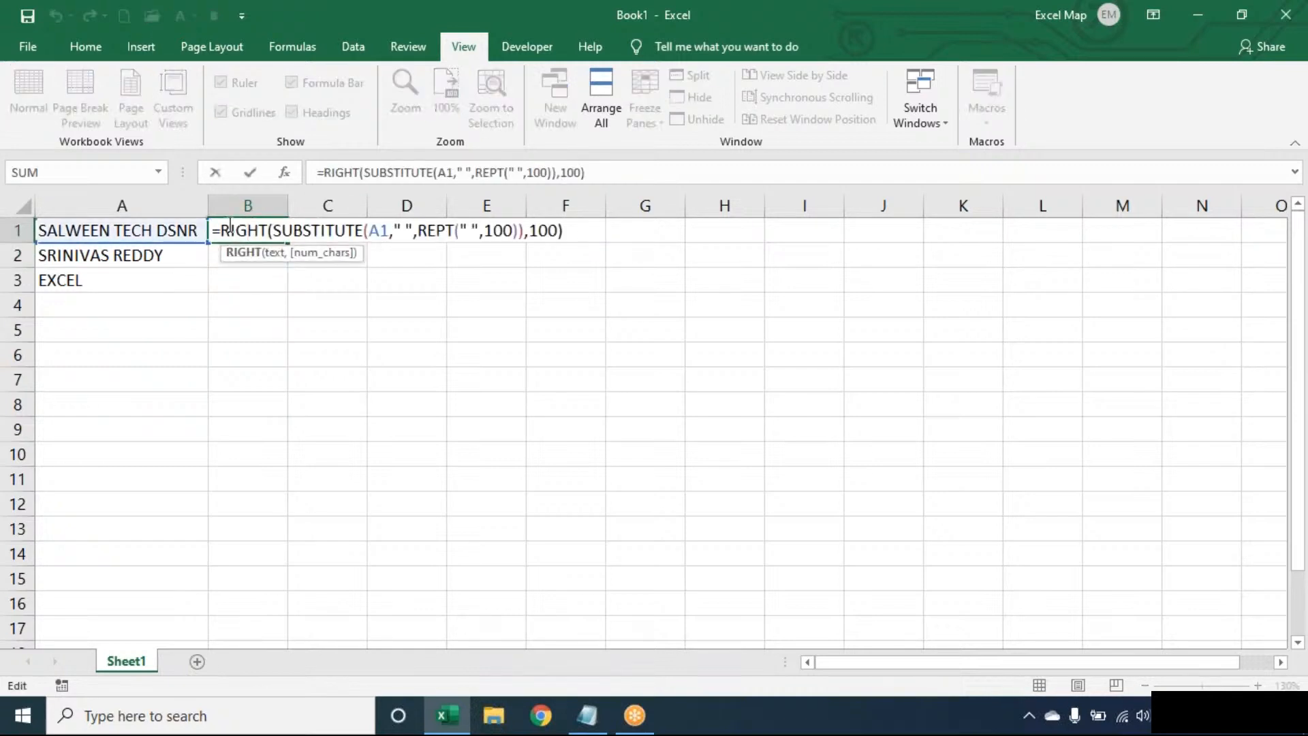
{"action": "left_click", "coordinate": [223, 230]}
{"action": "type", "text": "TRIM("}
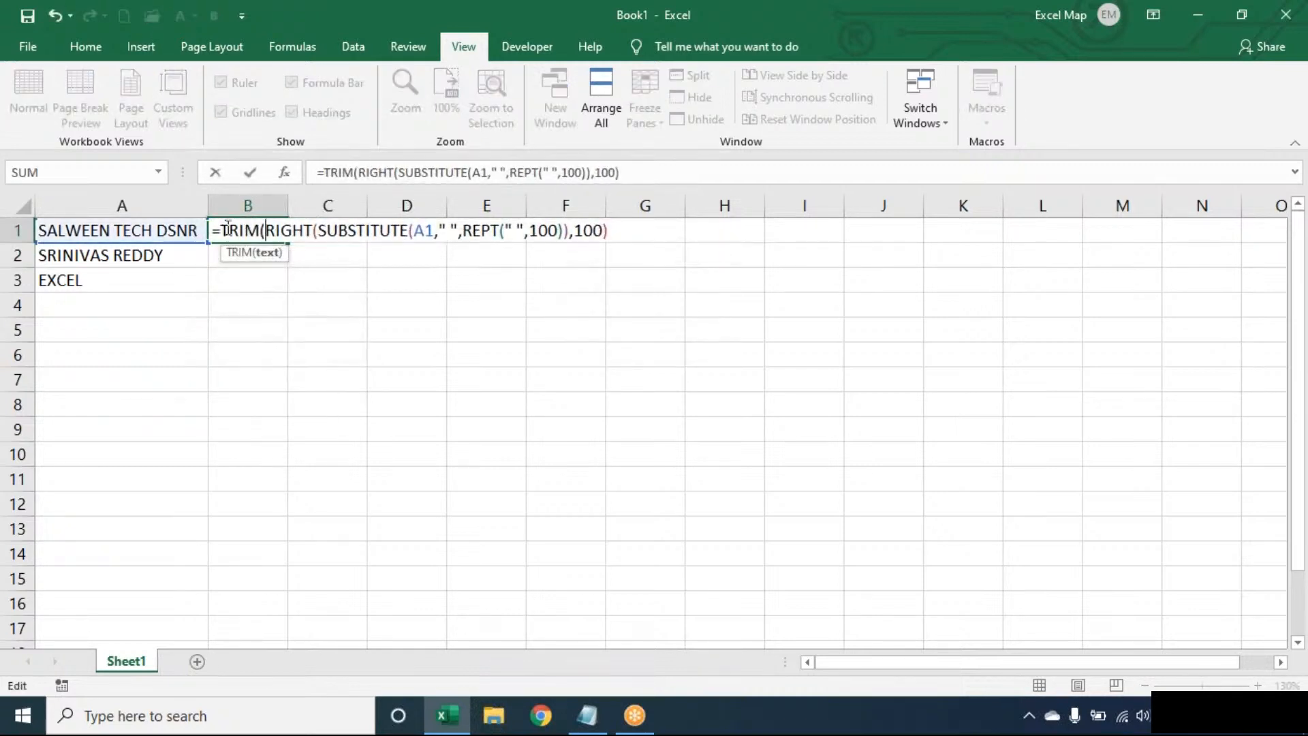
{"action": "left_click", "coordinate": [620, 230]}
{"action": "type", "text": ")"}
{"action": "key", "text": "Return"}
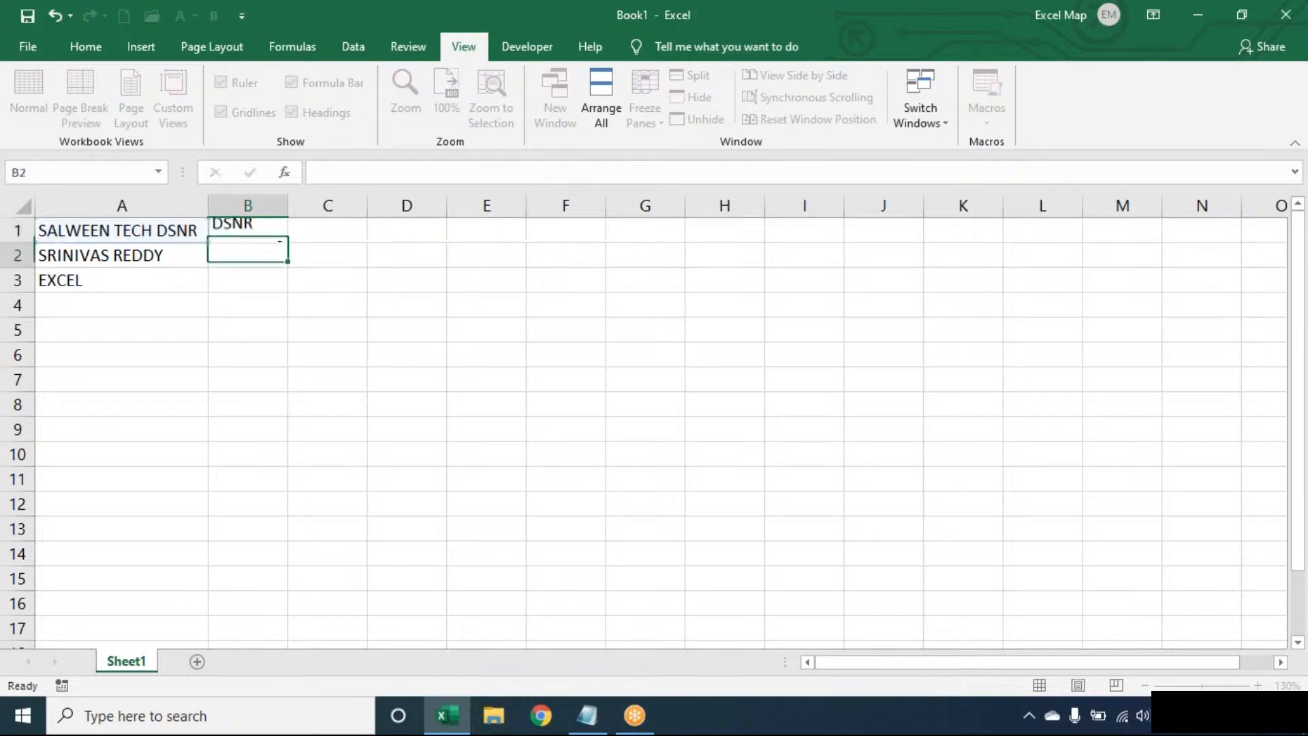
Fill B1's formula down to B3, returning the surname and EXCEL, then reopen B1 for review.
{"action": "left_click", "coordinate": [265, 231]}
{"action": "left_click_drag", "start_coordinate": [287, 246], "coordinate": [291, 298]}
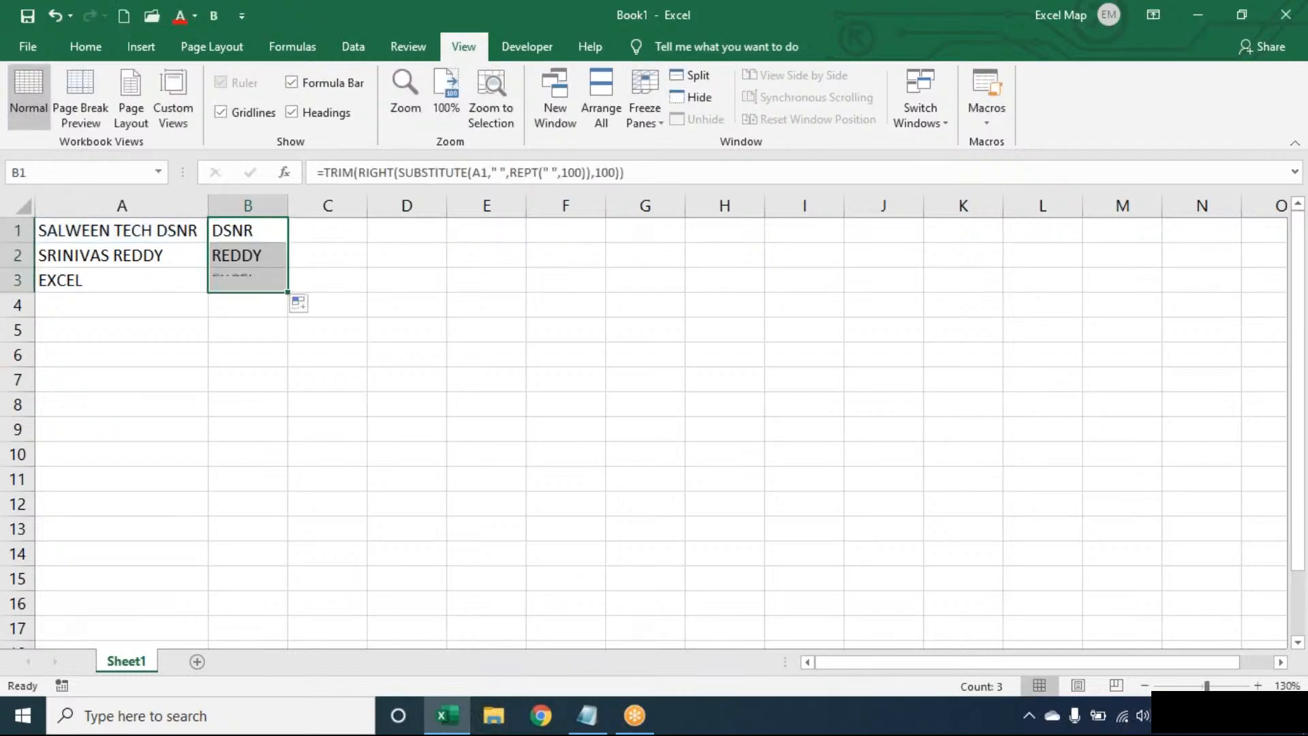
{"action": "double_click", "coordinate": [276, 230]}
{"action": "left_click", "coordinate": [613, 231]}
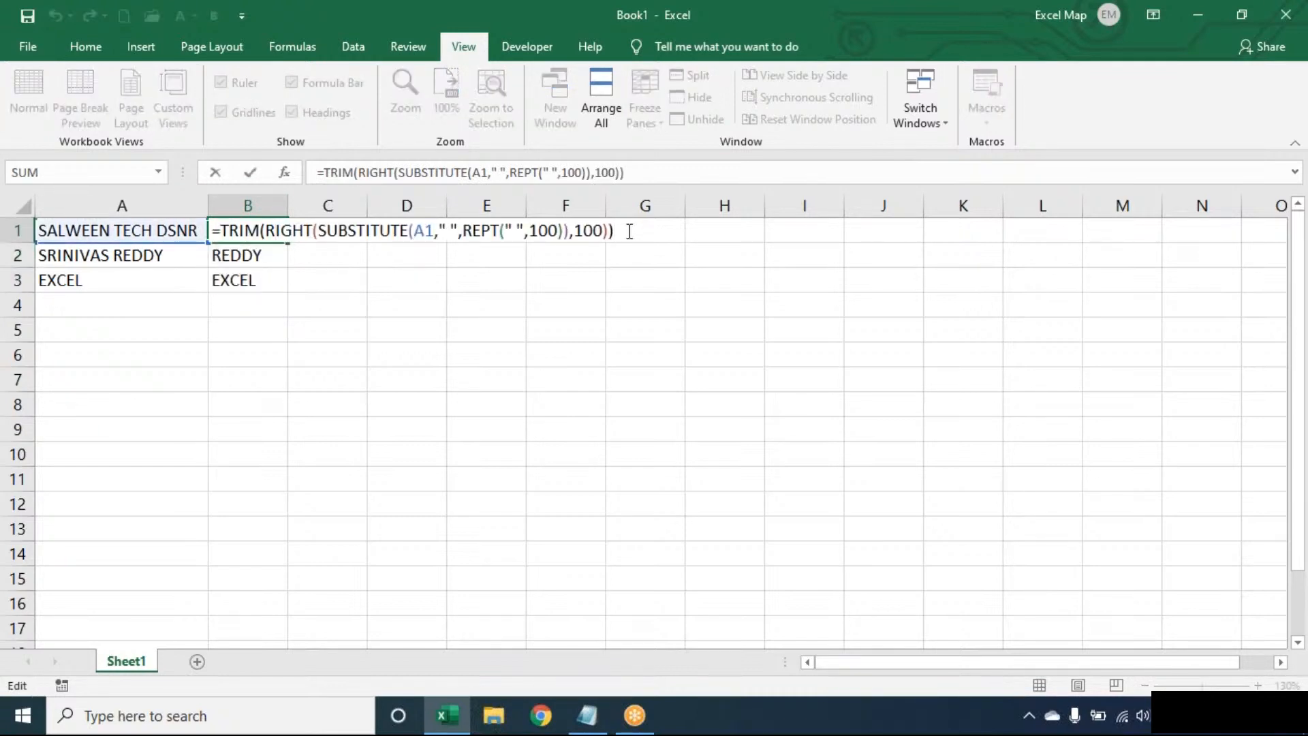
{"action": "key", "text": "Left"}
{"action": "key", "text": "Left"}
{"action": "key", "text": "Left"}
{"action": "key", "text": "Left"}
{"action": "key", "text": "Left"}
{"action": "key", "text": "Left"}
{"action": "key", "text": "Left"}
{"action": "key", "text": "Left"}
{"action": "key", "text": "Left"}
{"action": "key", "text": "Left"}
{"action": "key", "text": "Left"}
{"action": "key", "text": "Left"}
{"action": "key", "text": "Left"}
{"action": "key", "text": "Left"}
{"action": "key", "text": "Left"}
{"action": "key", "text": "Left"}
{"action": "key", "text": "Left"}
{"action": "key", "text": "Left"}
{"action": "key", "text": "Left"}
{"action": "key", "text": "Left"}
{"action": "key", "text": "End"}
{"action": "left_click_drag", "start_coordinate": [328, 231], "coordinate": [568, 231]}
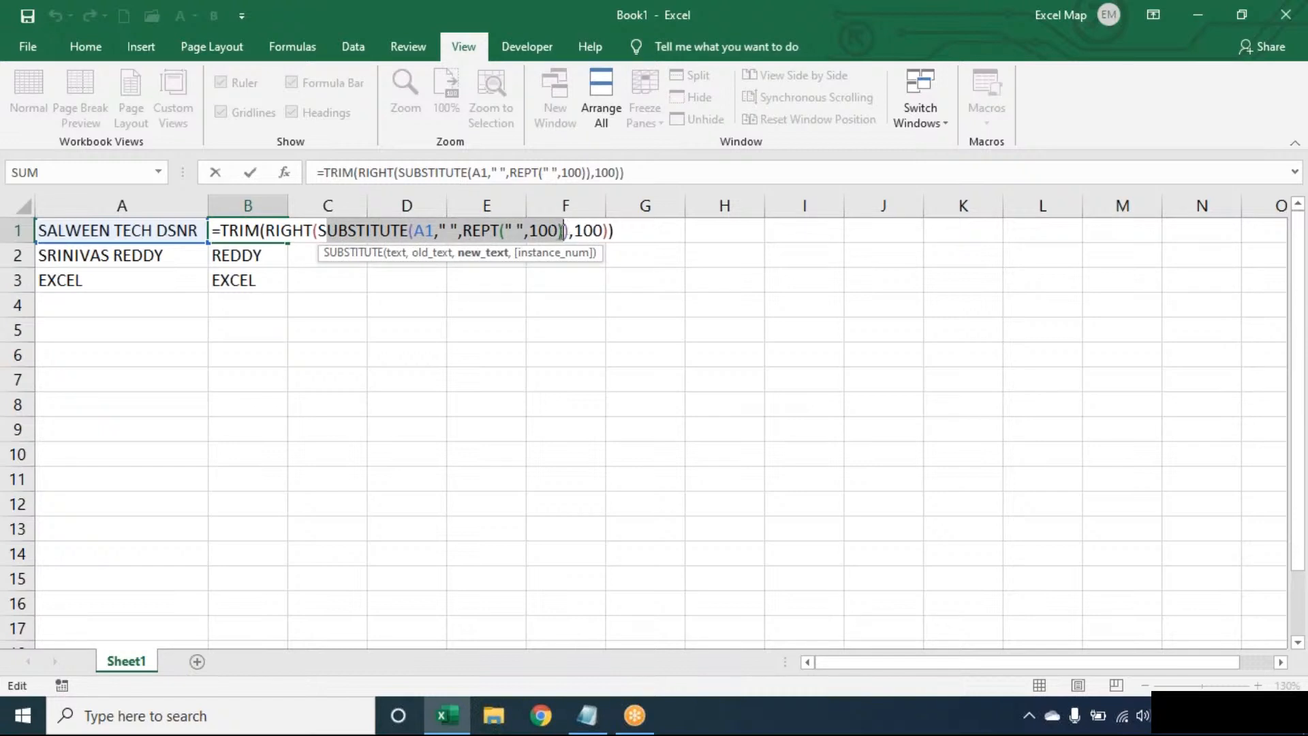
{"action": "left_click", "coordinate": [624, 225]}
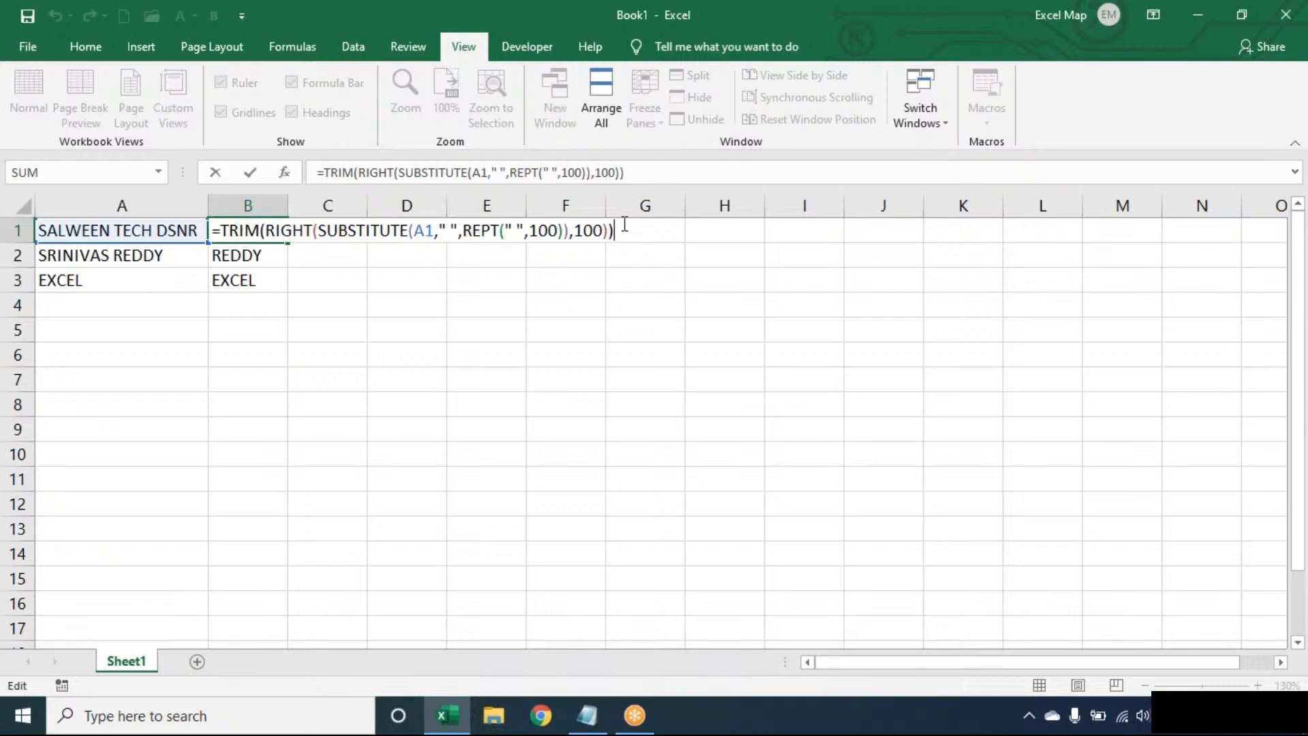
{"action": "key", "text": "Return"}
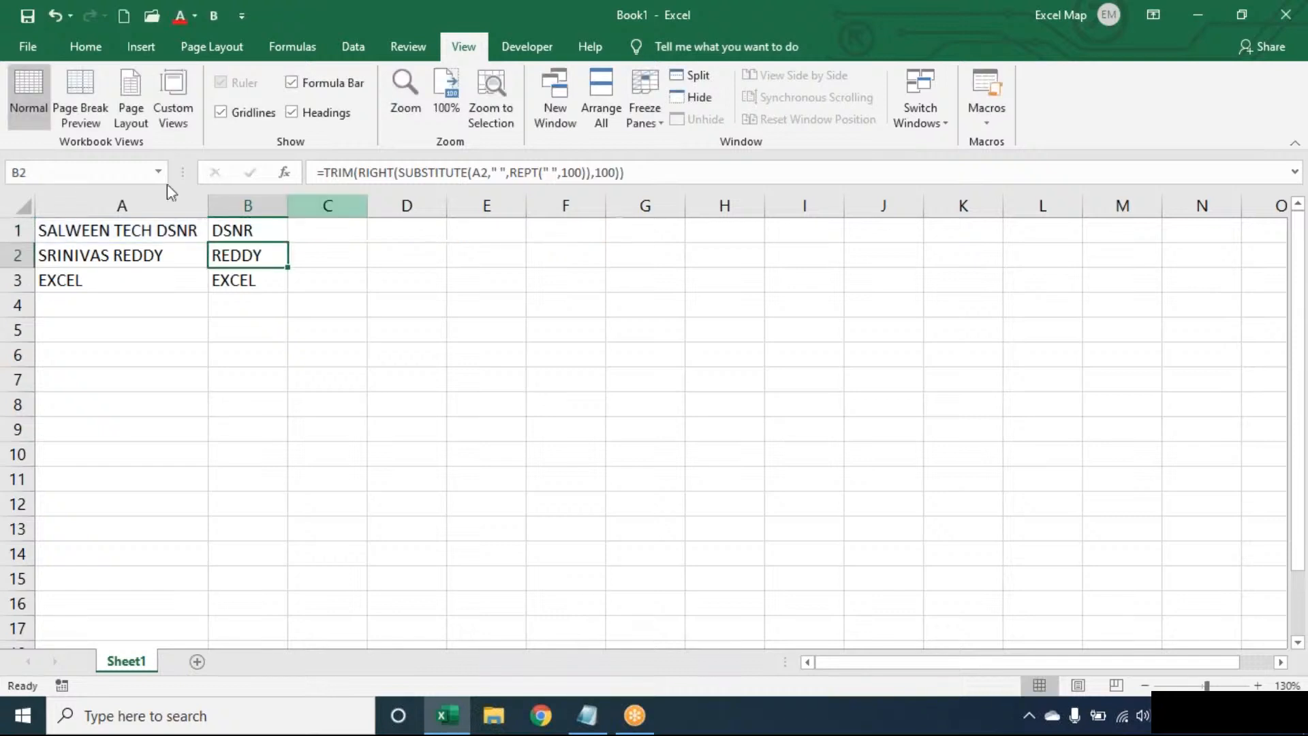
{"action": "double_click", "coordinate": [261, 231]}
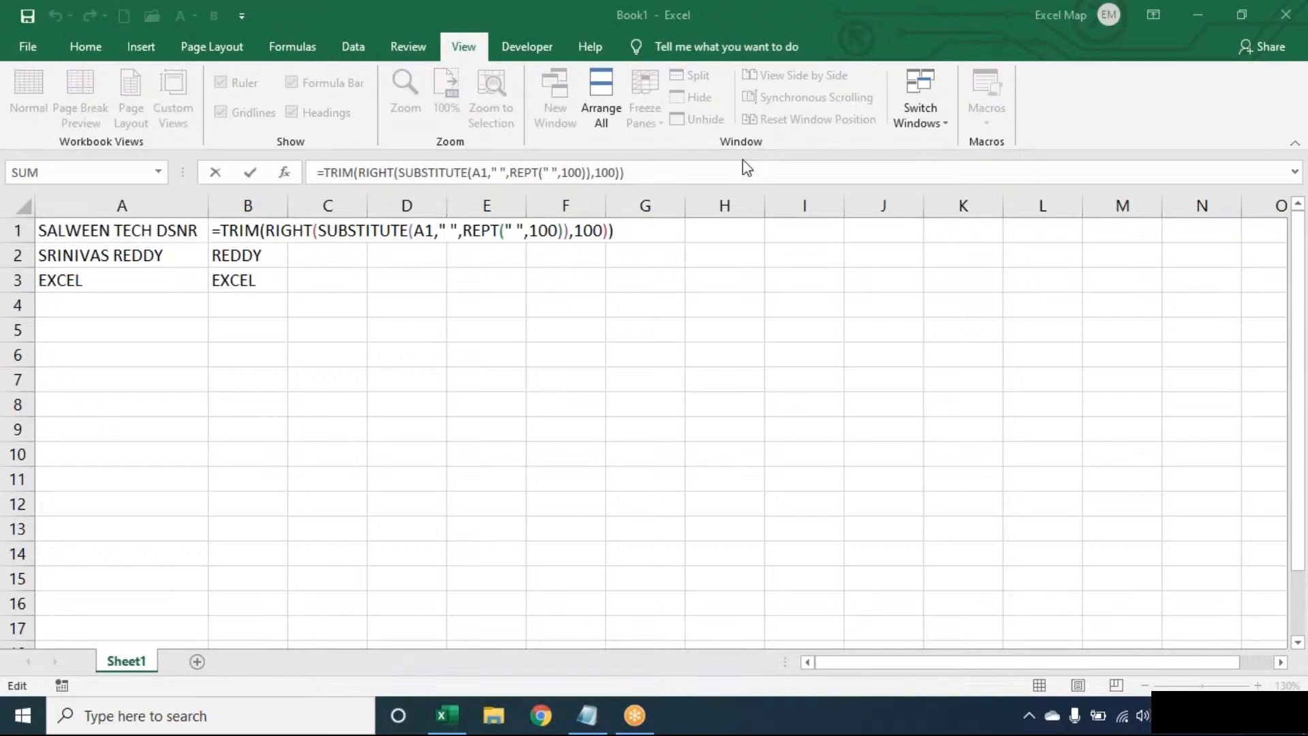
{"action": "key", "text": "End"}
{"action": "left_click", "coordinate": [632, 234]}
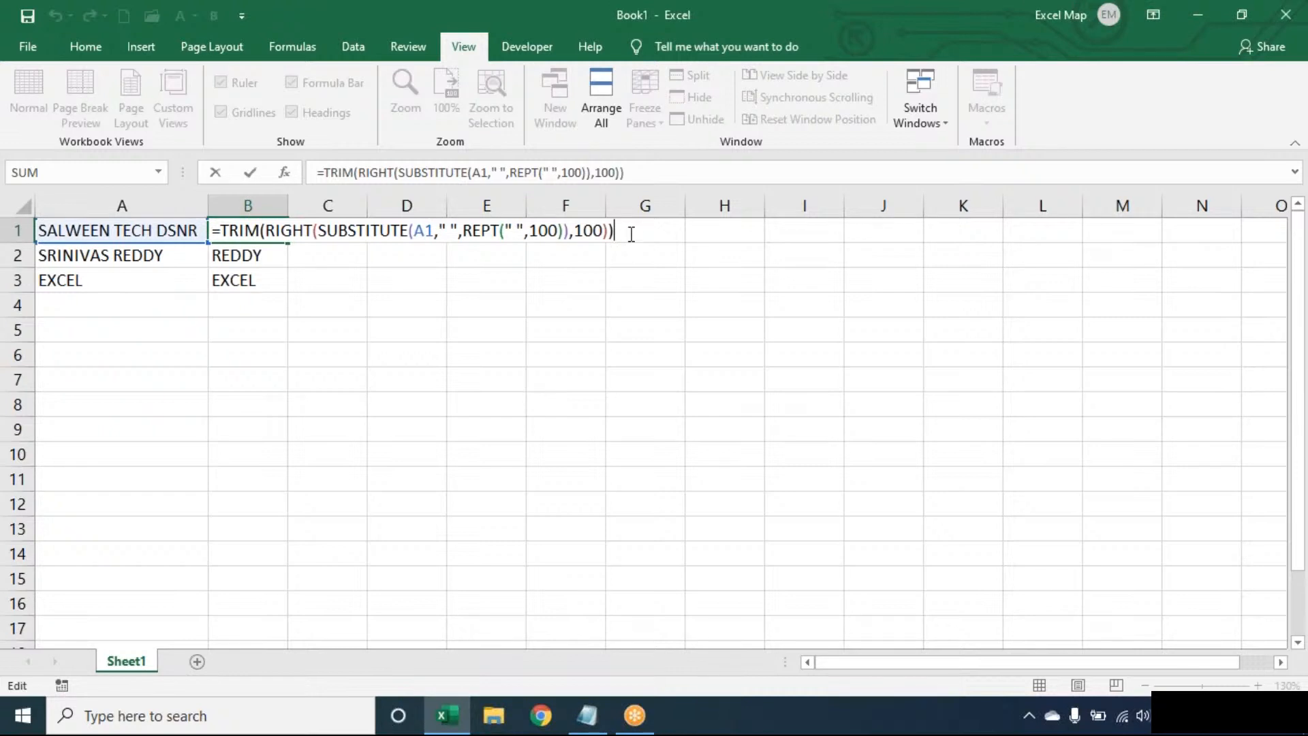
Clear the last-word formulas from B1:B3.
{"action": "key", "text": "ctrl+Return"}
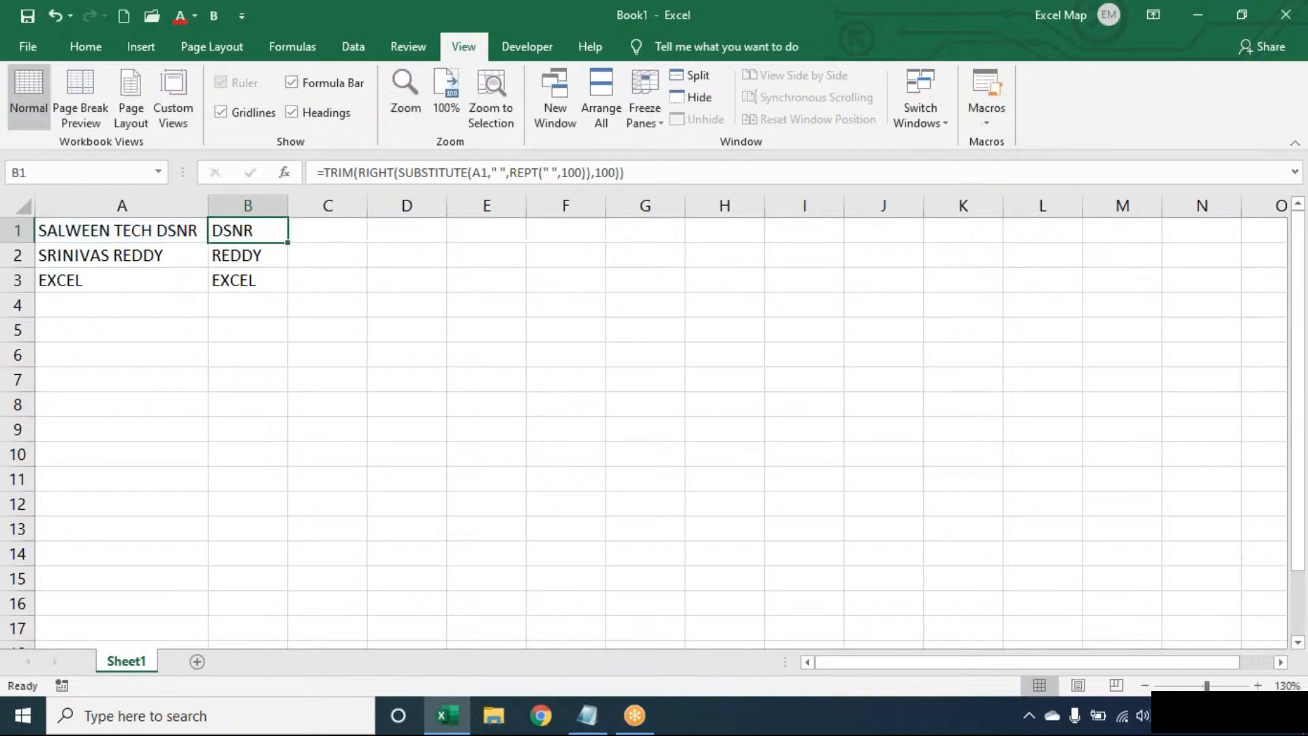
{"action": "key", "text": "shift+Down"}
{"action": "key", "text": "shift+Down"}
{"action": "key", "text": "Delete"}
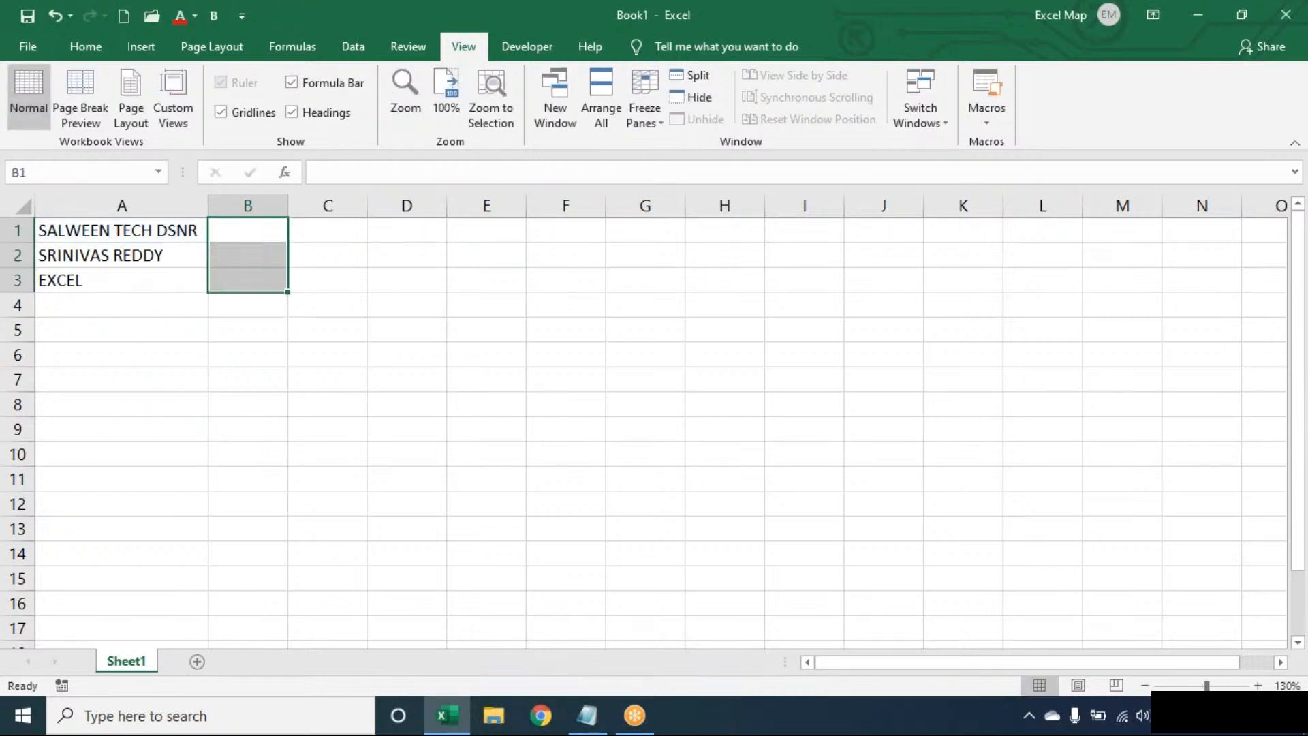
{"action": "left_click", "coordinate": [248, 230]}
Re-enter =SUBSTITUTE(A1," ",REPT(" ",100)) in B1, reviewing its space and REPT arguments.
{"action": "type", "text": "=SUB"}
{"action": "key", "text": "Tab"}
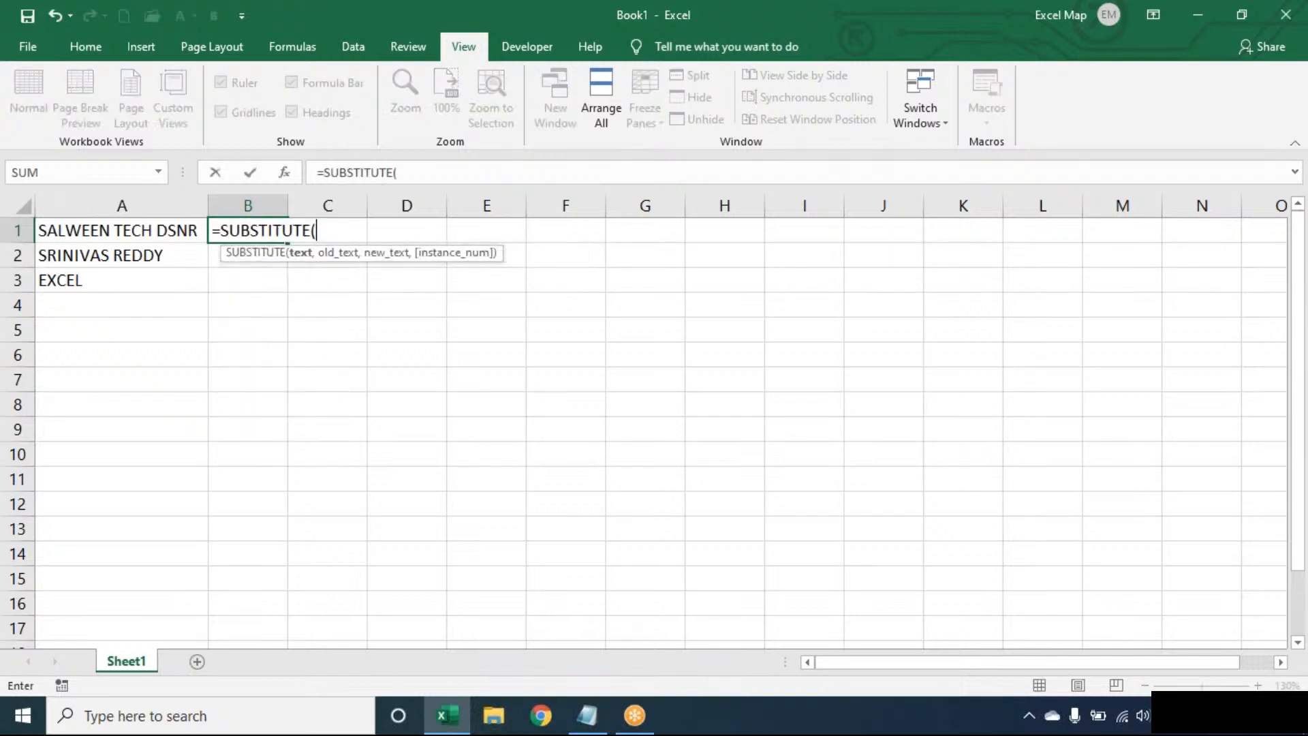
{"action": "key", "text": "Left"}
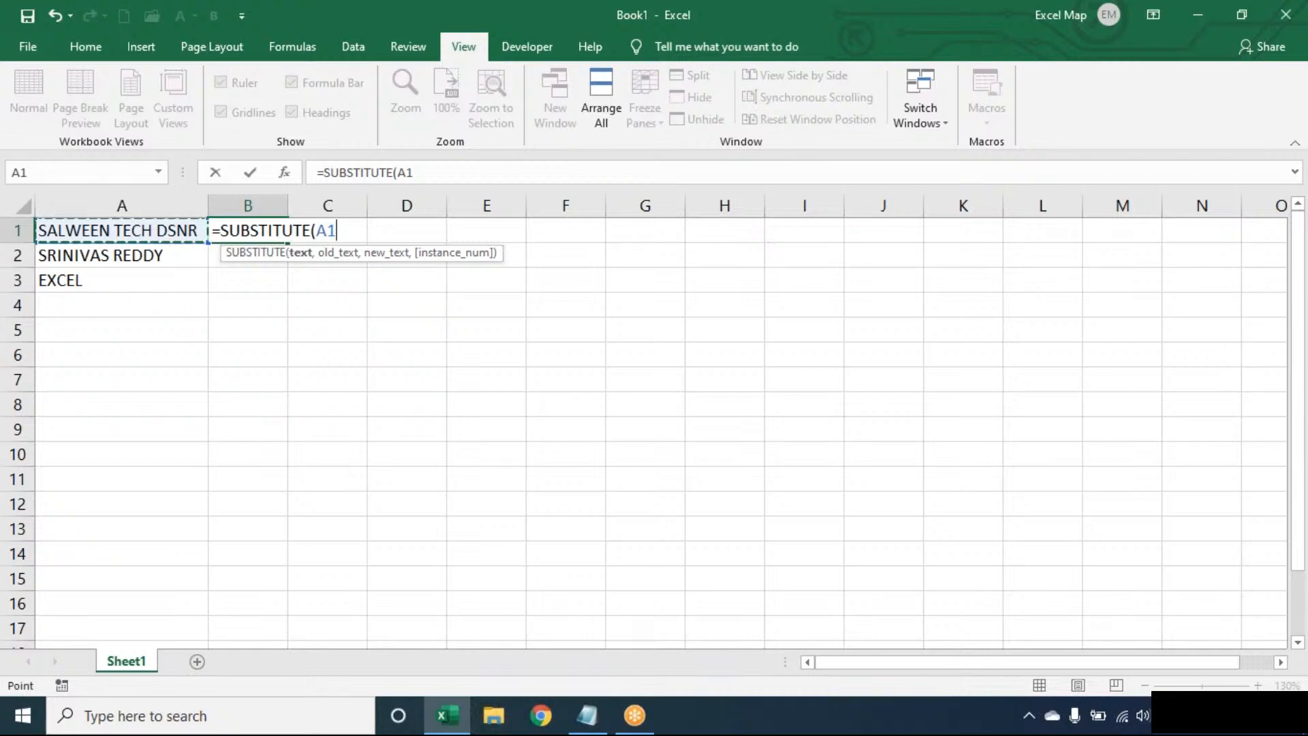
{"action": "type", "text": ",\" \","}
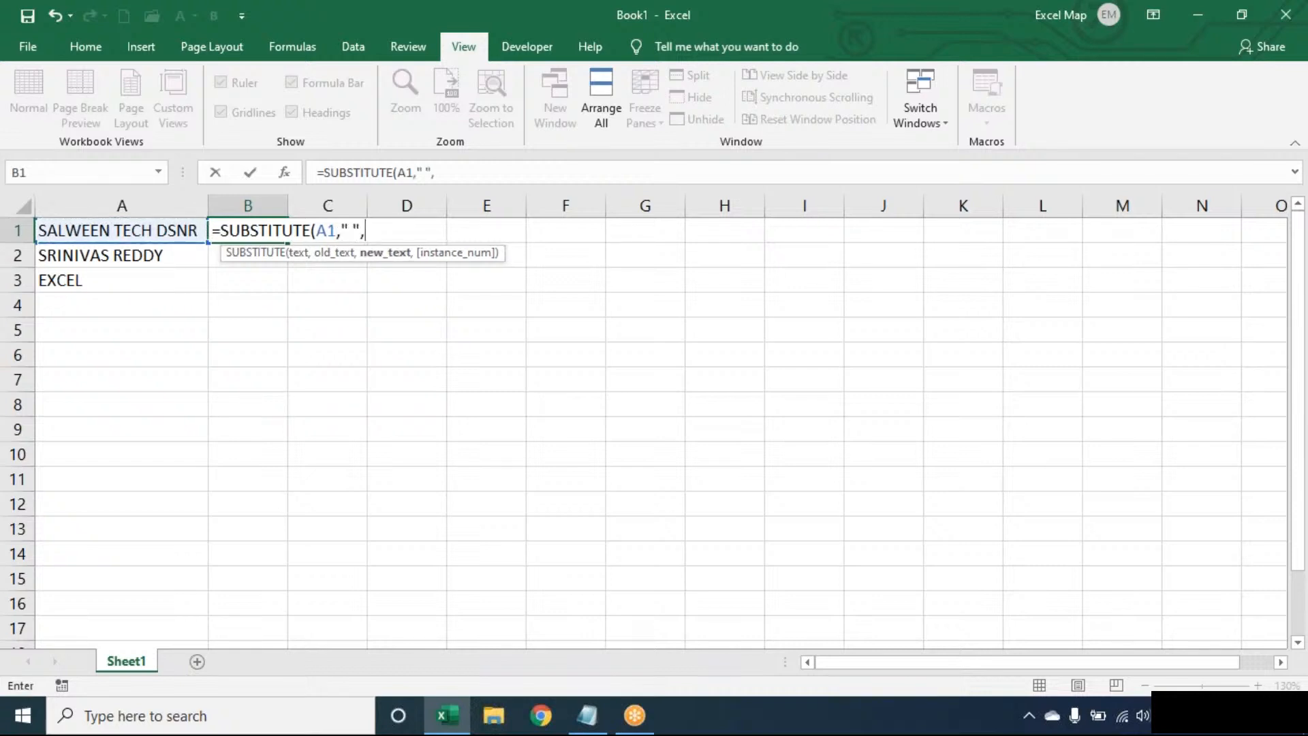
{"action": "type", "text": "REPT(\" \",100"}
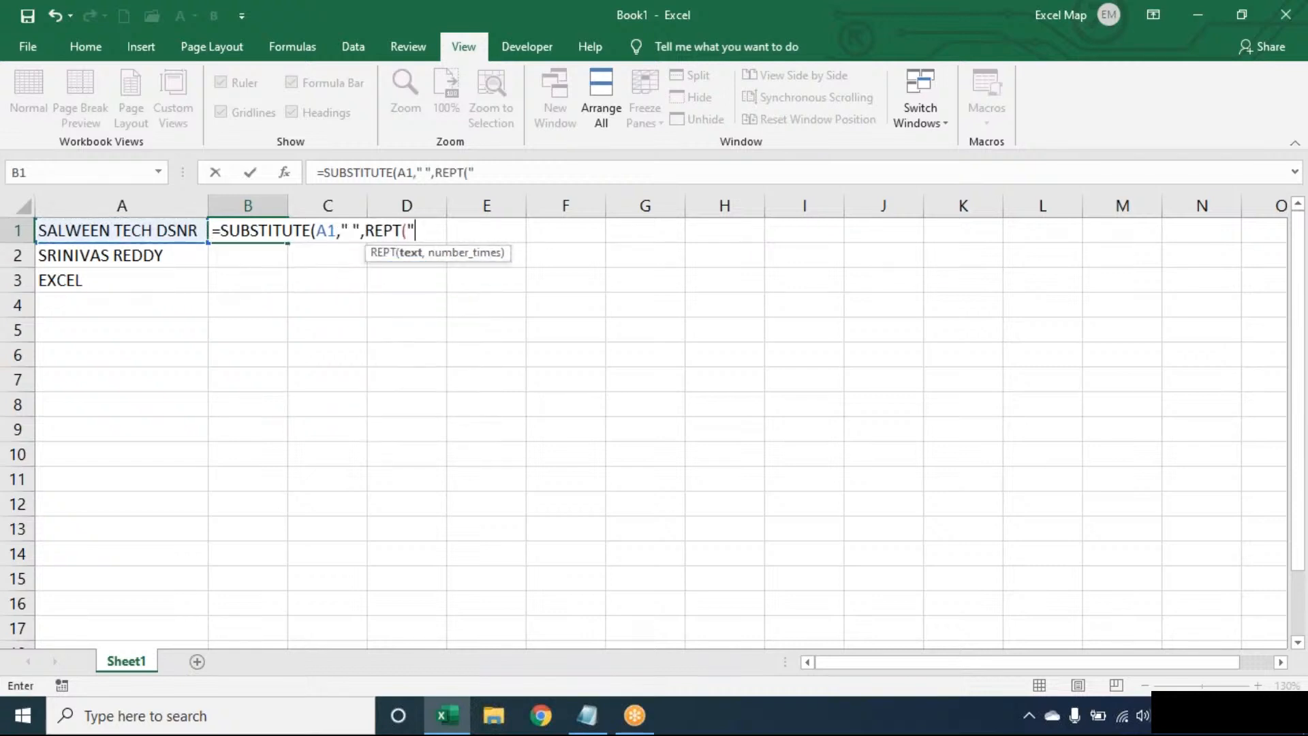
{"action": "type", "text": ")"}
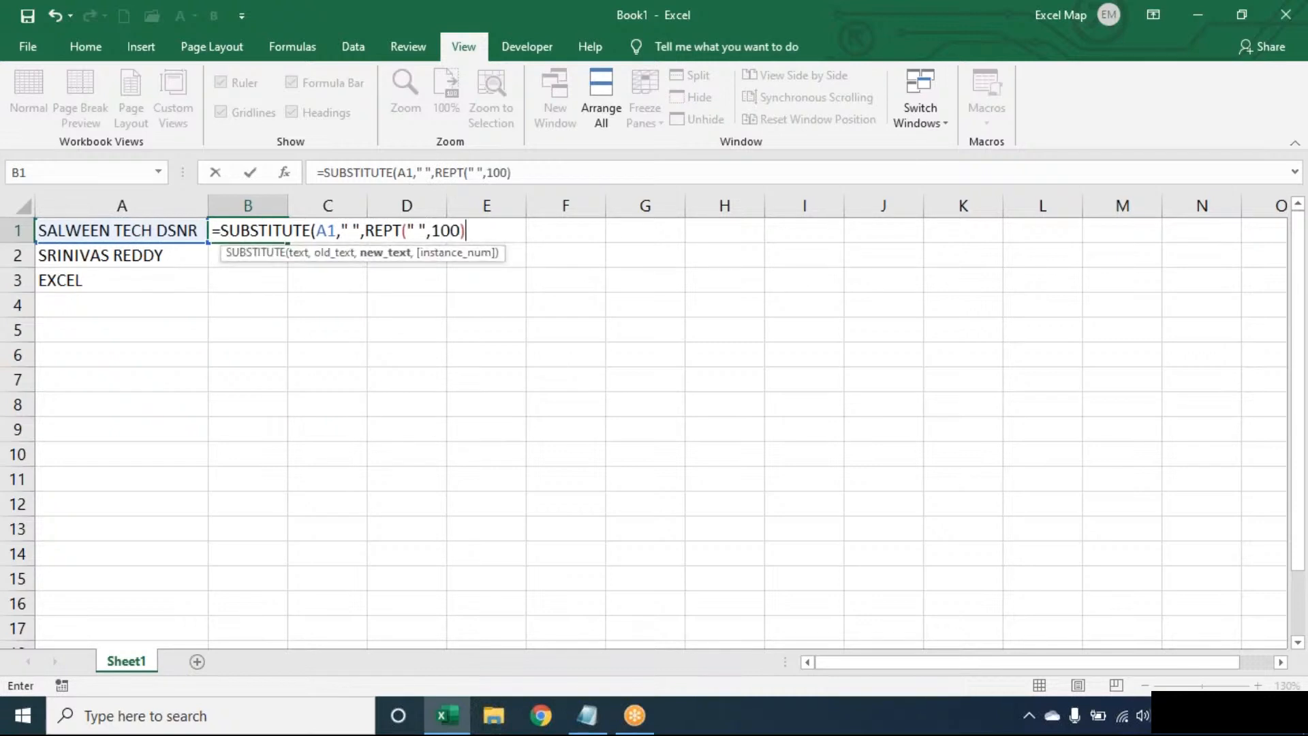
{"action": "type", "text": ")"}
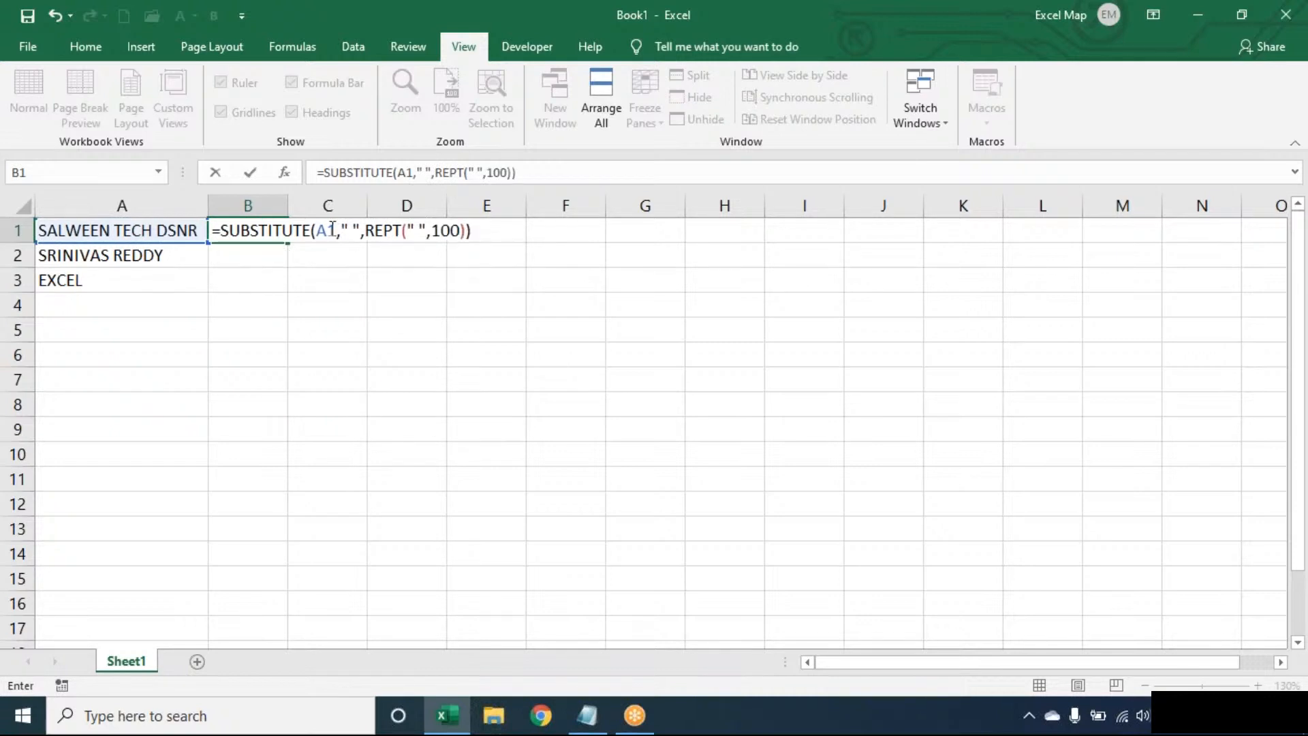
{"action": "left_click", "coordinate": [348, 224]}
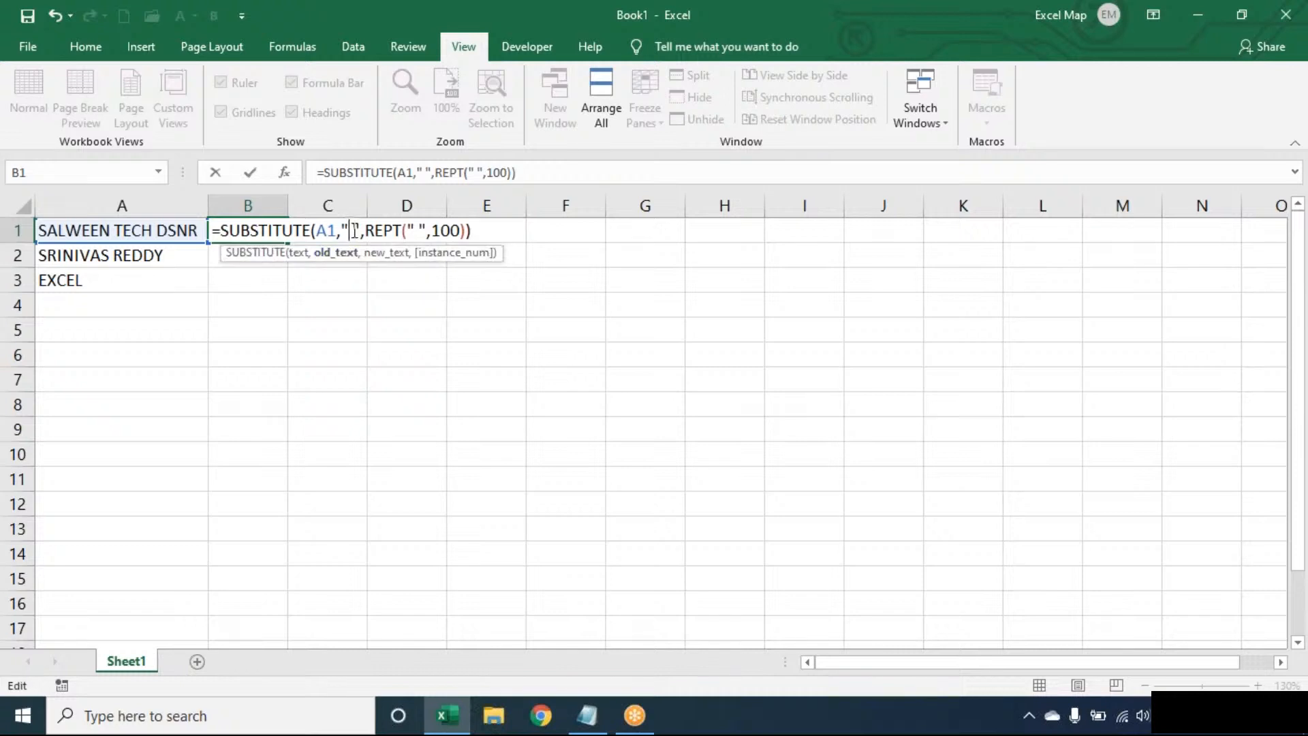
{"action": "double_click", "coordinate": [385, 230]}
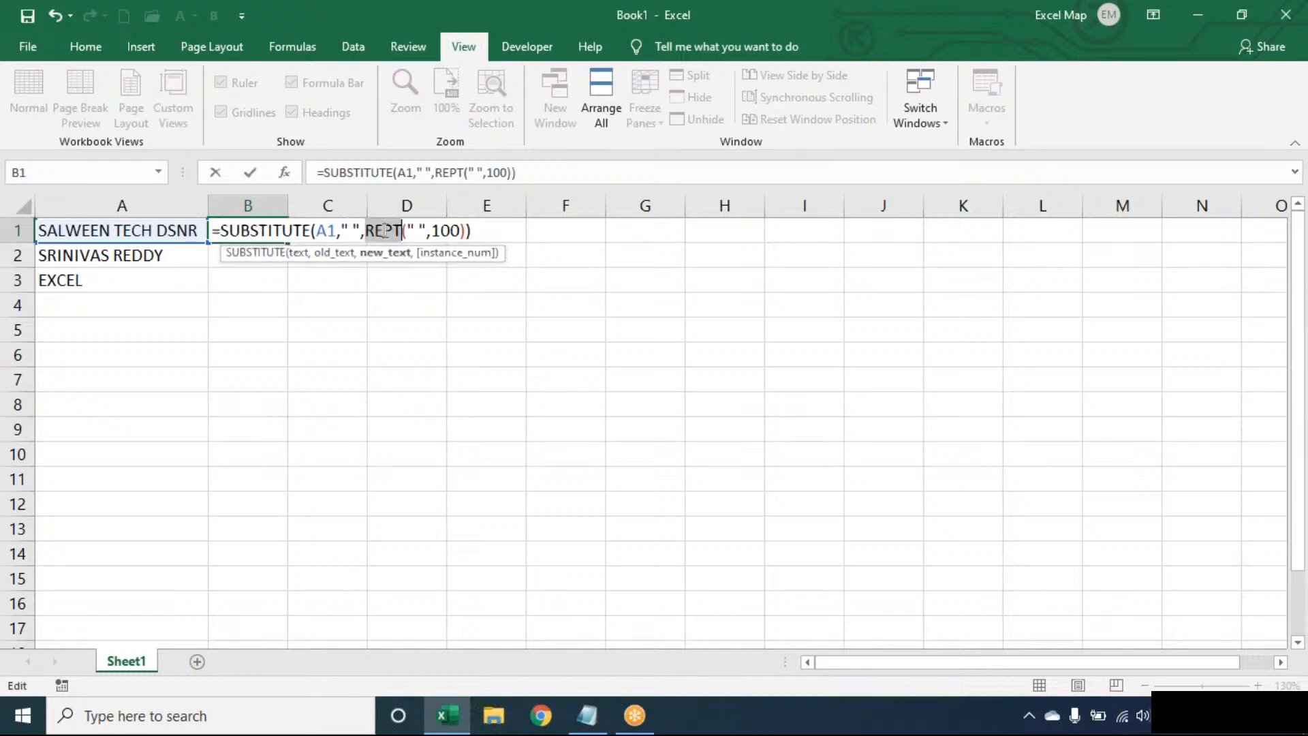
{"action": "key", "text": "Return"}
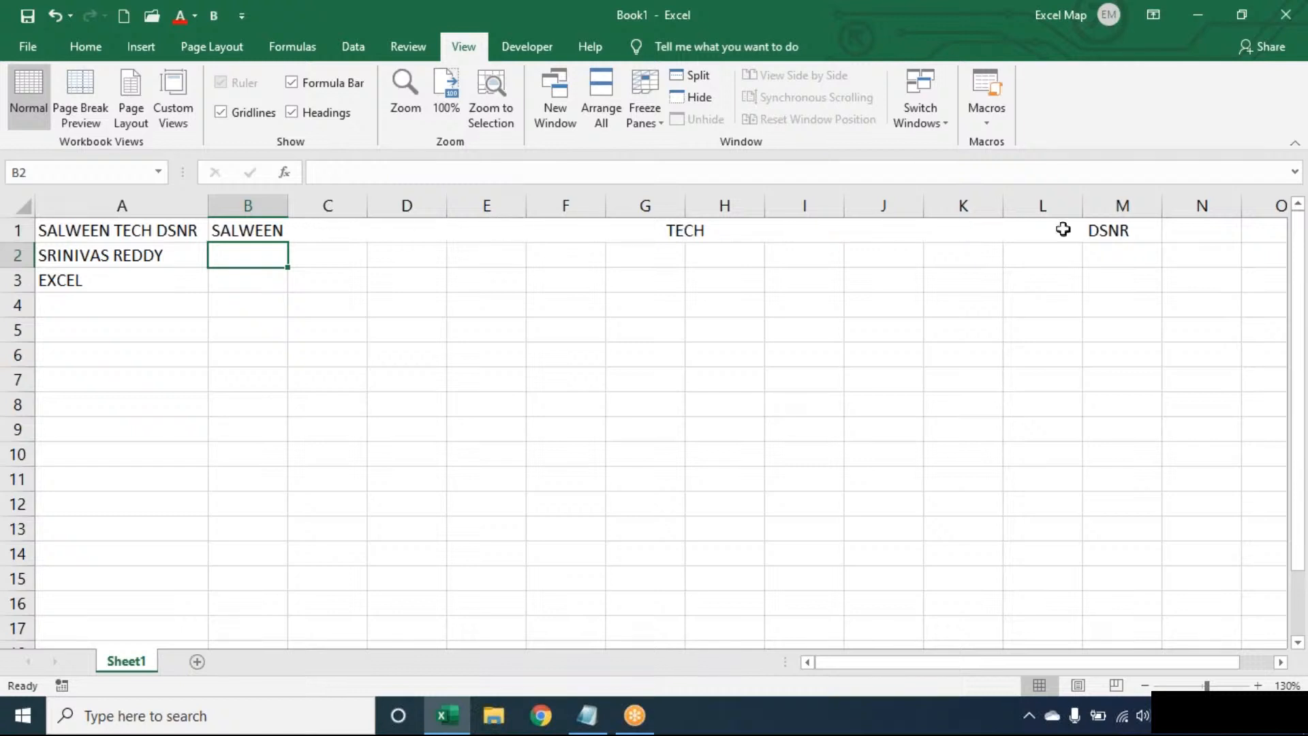
Wrap B1's formula in RIGHT(...,100) and then TRIM so it returns DSNR.
{"action": "double_click", "coordinate": [233, 229]}
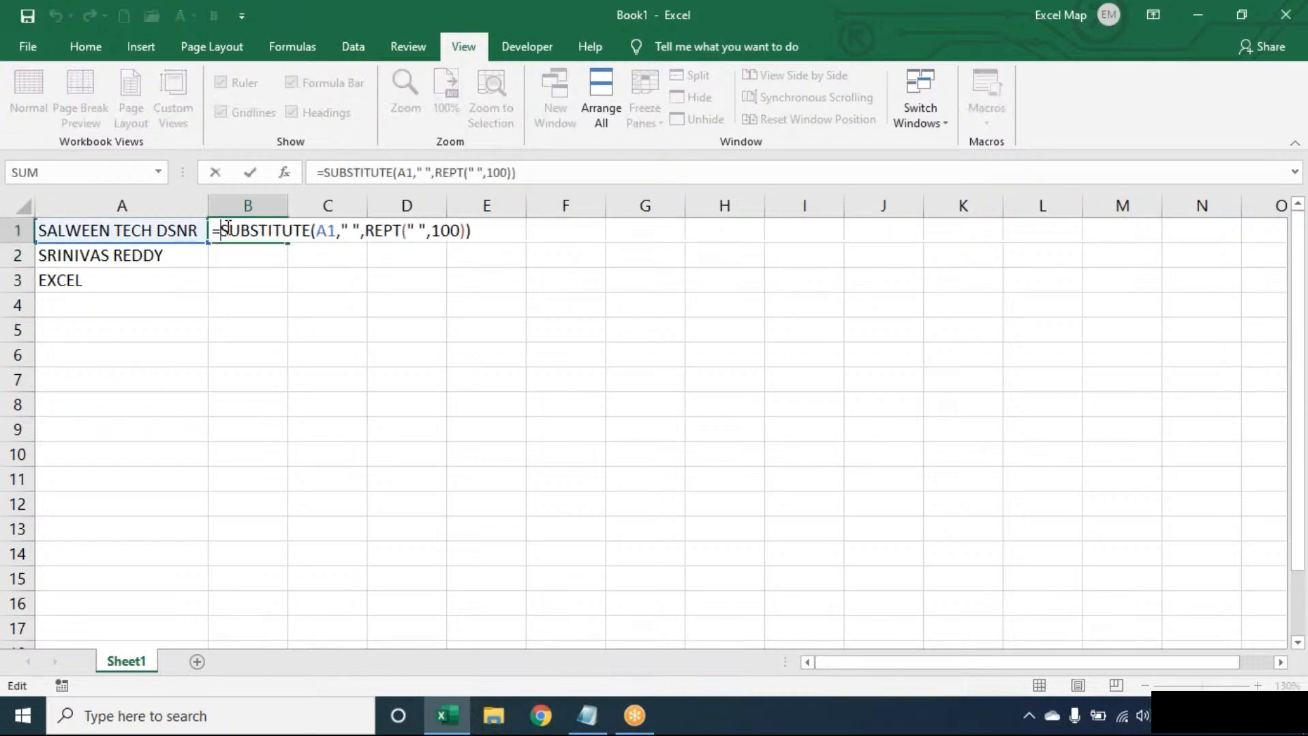
{"action": "type", "text": "RIGHT("}
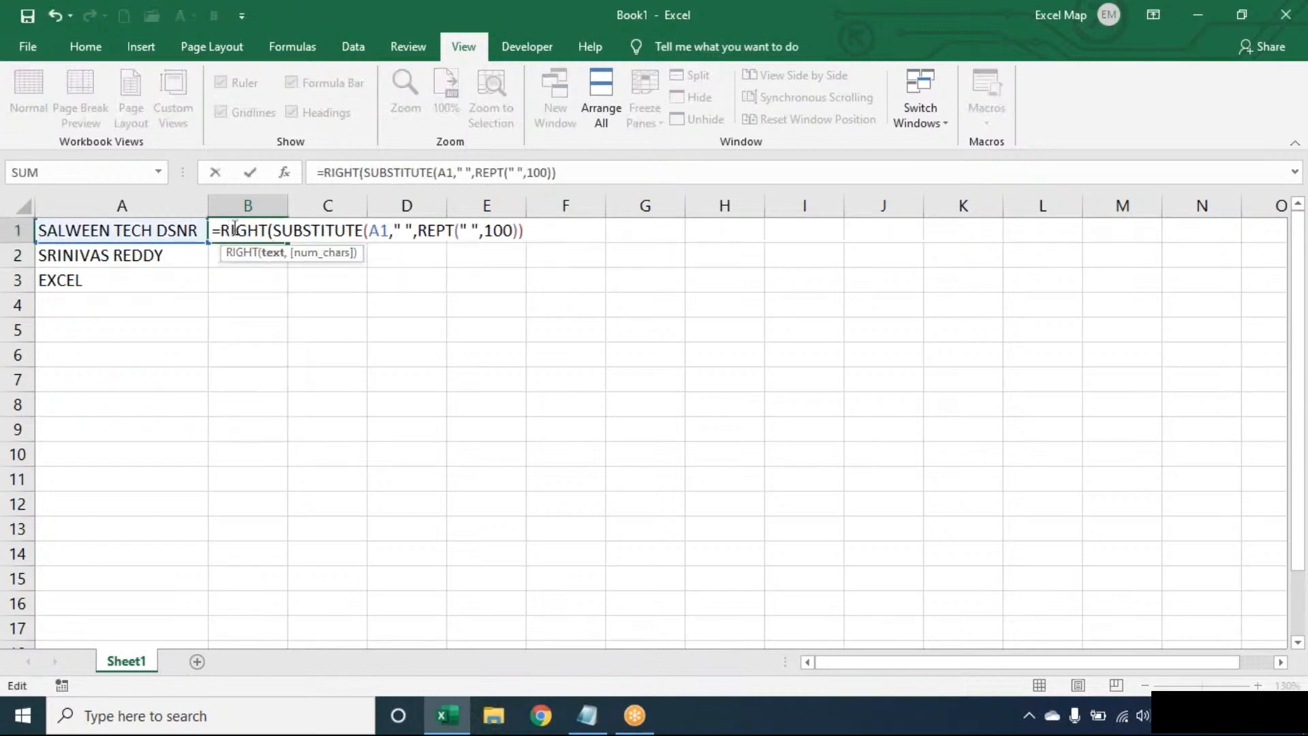
{"action": "type", "text": ",100)"}
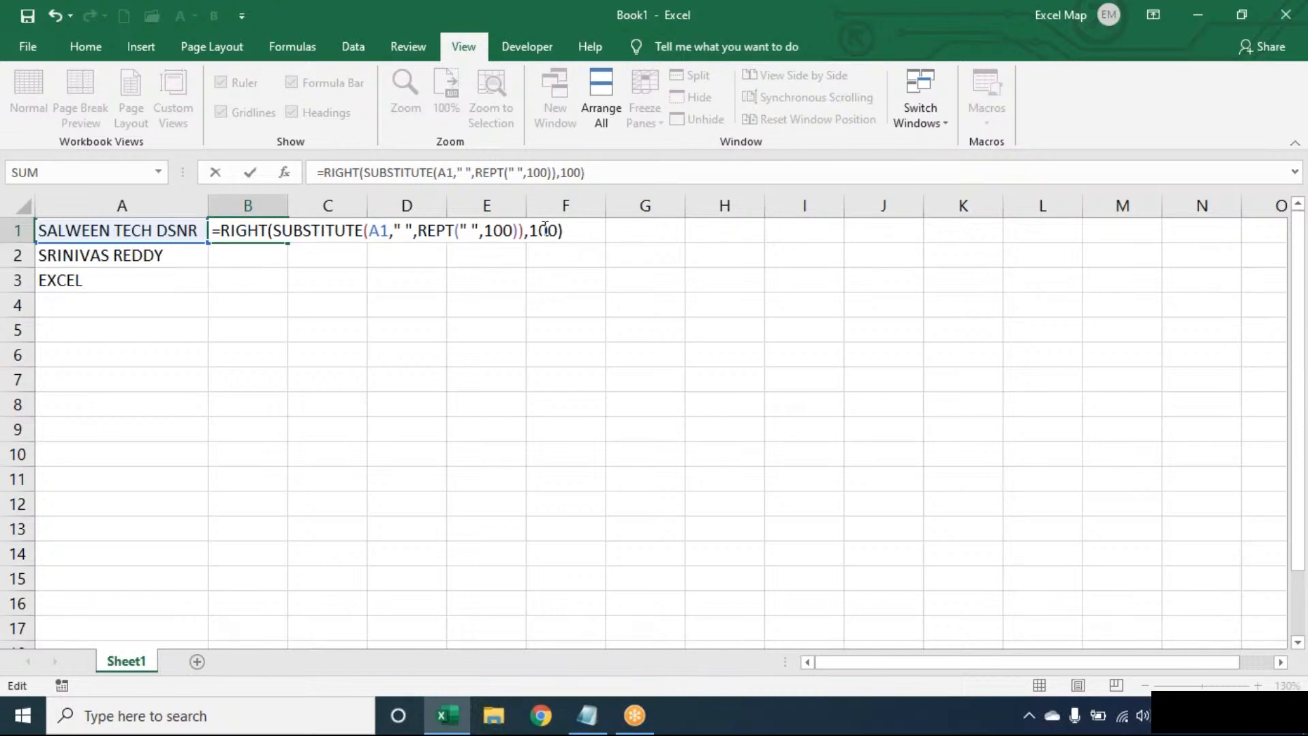
{"action": "key", "text": "Return"}
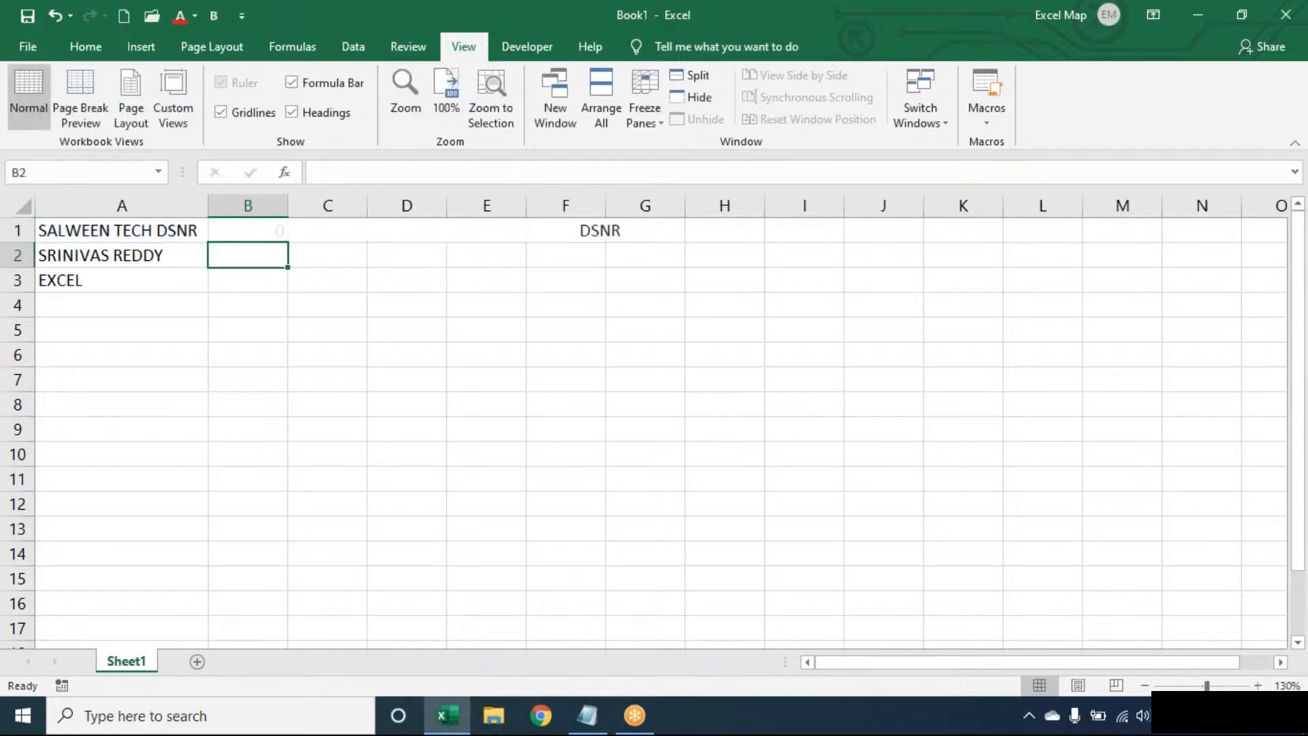
{"action": "double_click", "coordinate": [251, 222]}
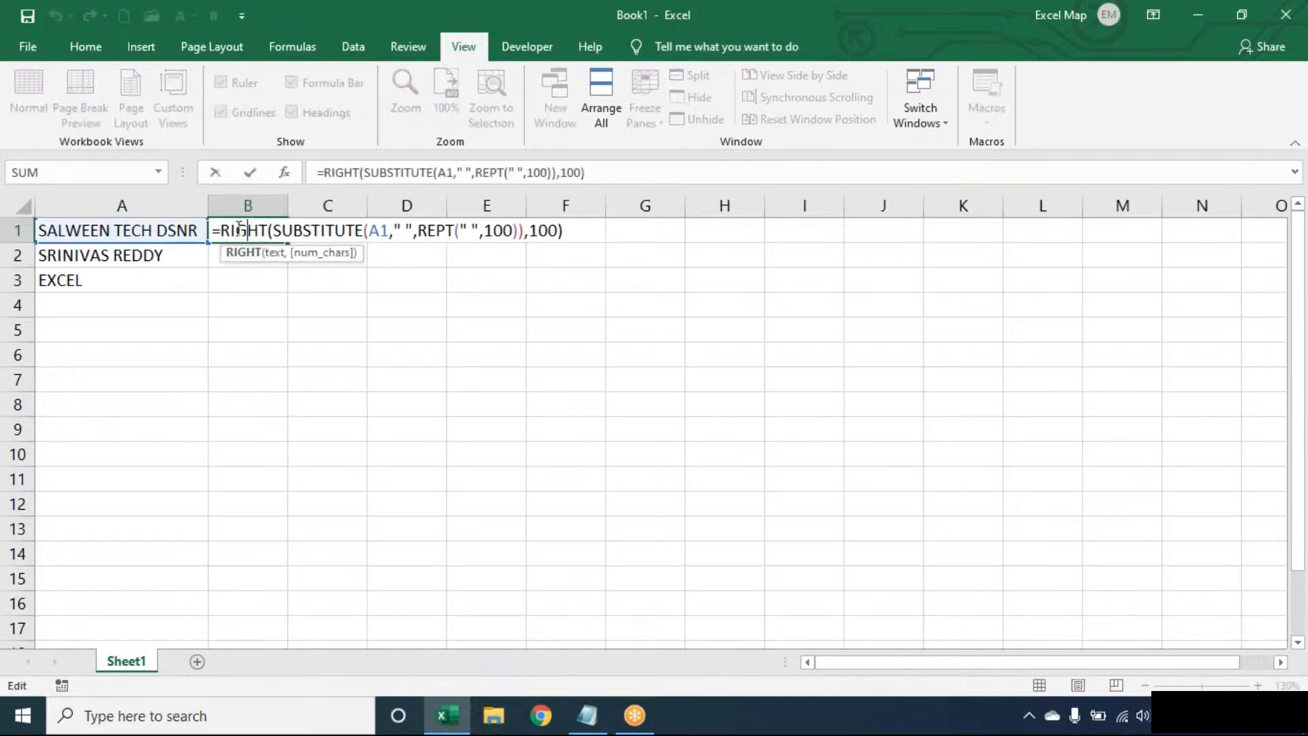
{"action": "left_click", "coordinate": [225, 230]}
{"action": "type", "text": "TRIM("}
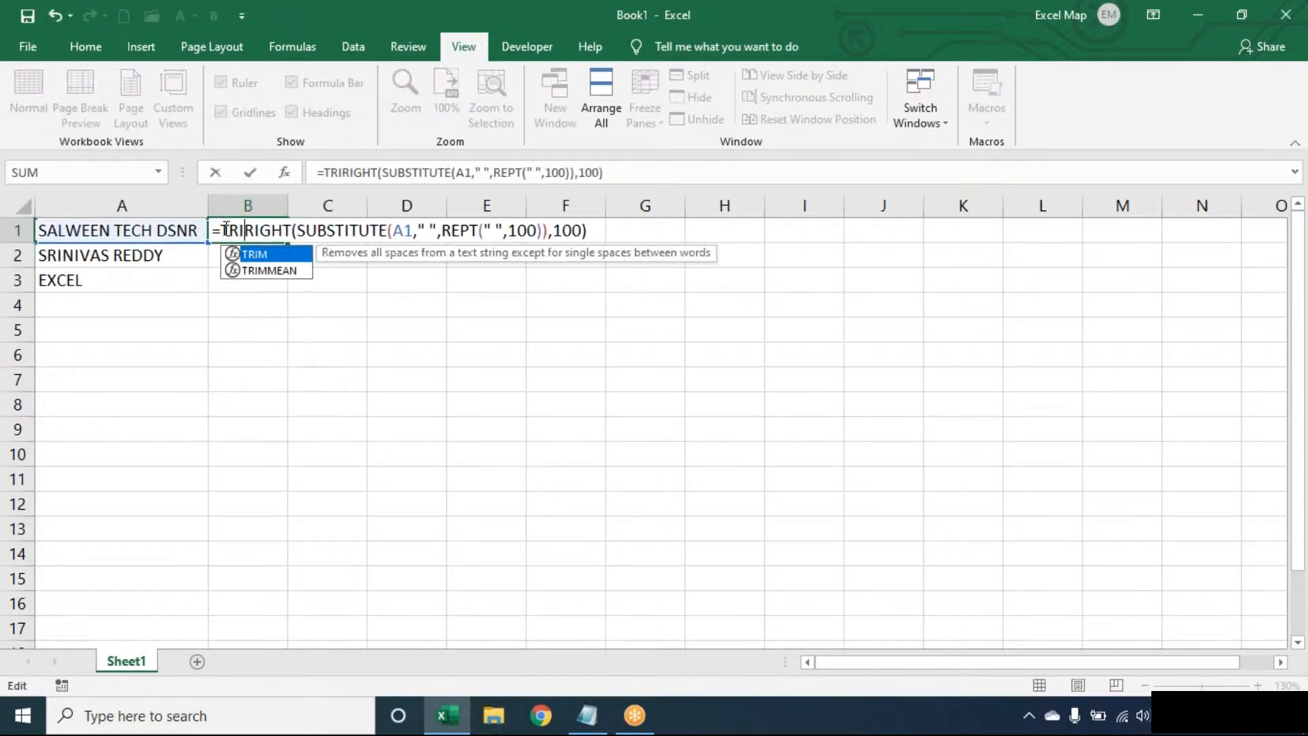
{"action": "left_click", "coordinate": [658, 229]}
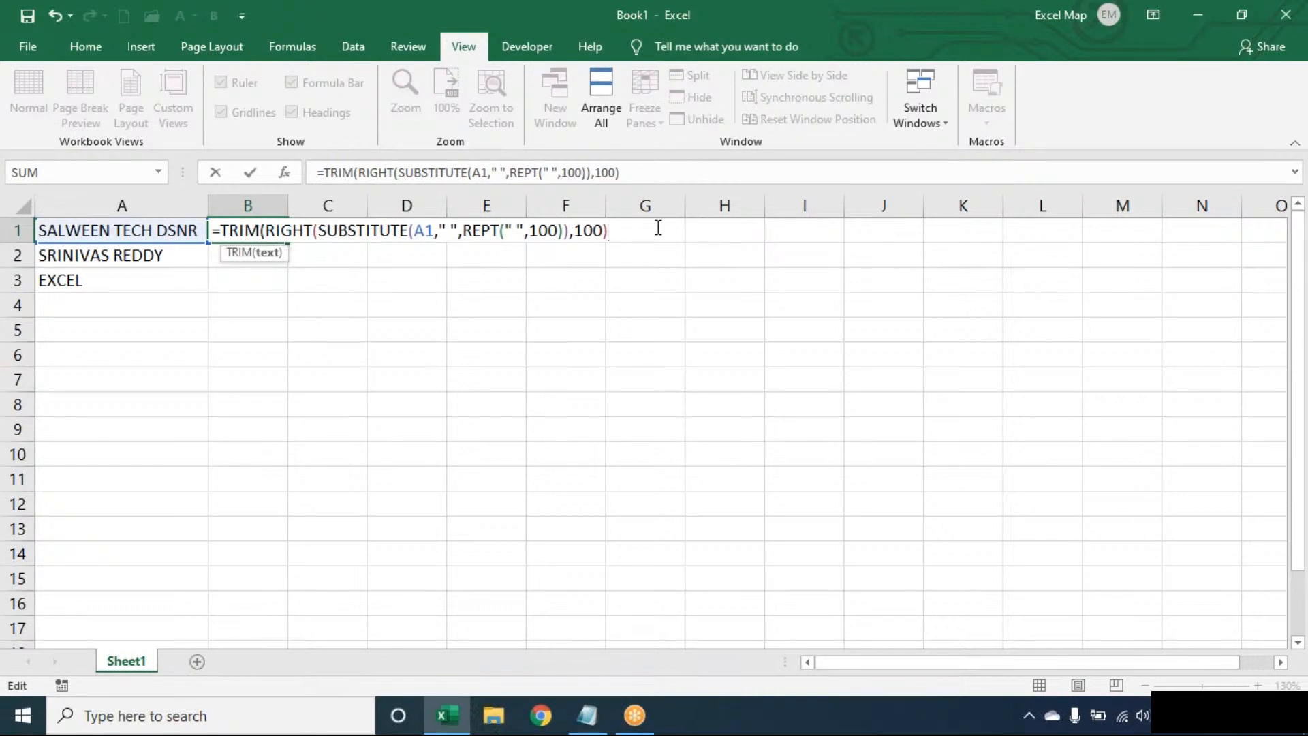
{"action": "type", "text": ")"}
{"action": "key", "text": "Return"}
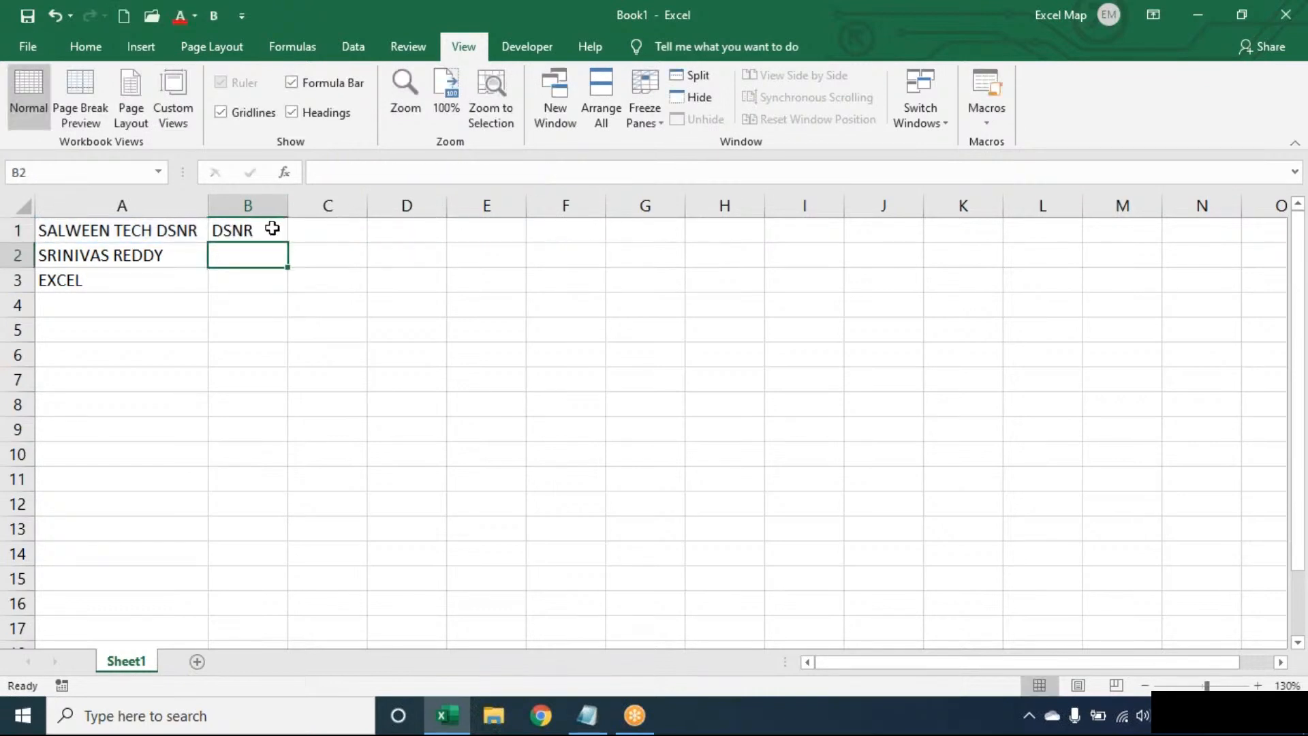
Copy B1's last-word formula down to B2:B3 and reopen B1 to explain it.
{"action": "left_click", "coordinate": [273, 229]}
{"action": "double_click", "coordinate": [287, 243]}
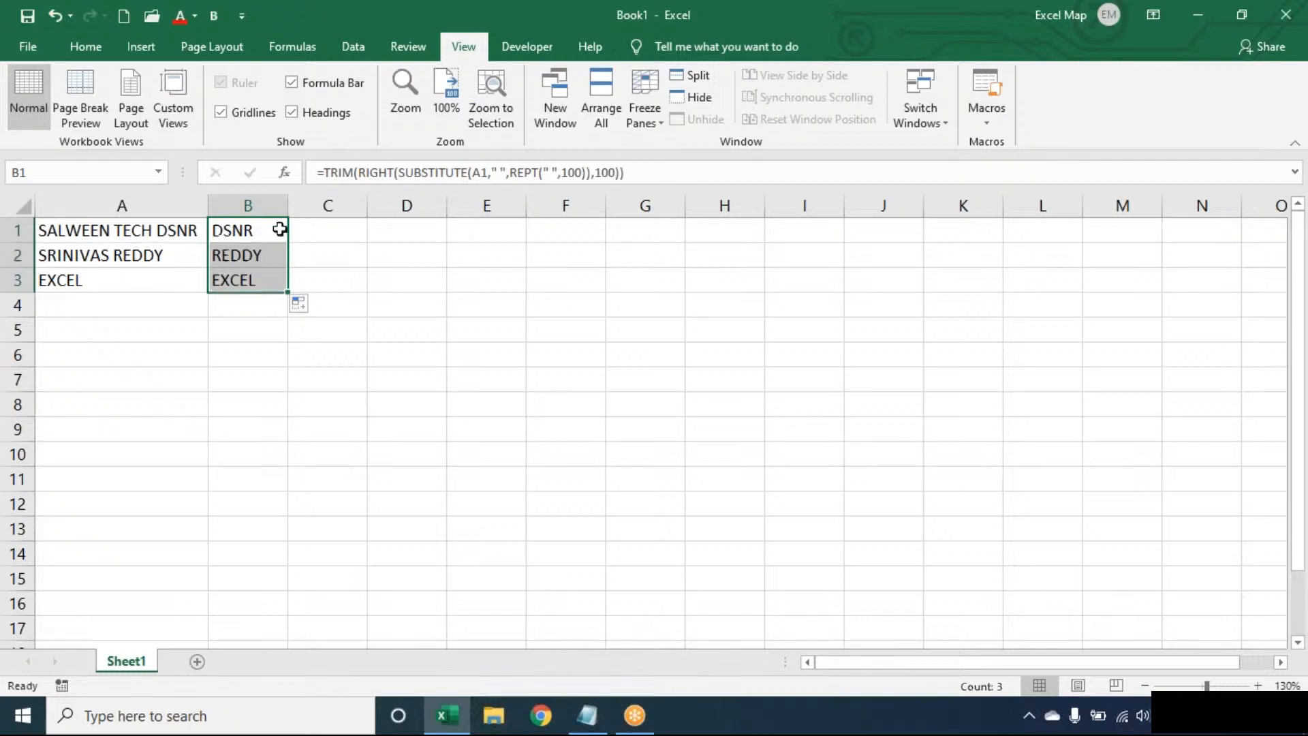
{"action": "double_click", "coordinate": [278, 230]}
{"action": "left_click", "coordinate": [656, 231]}
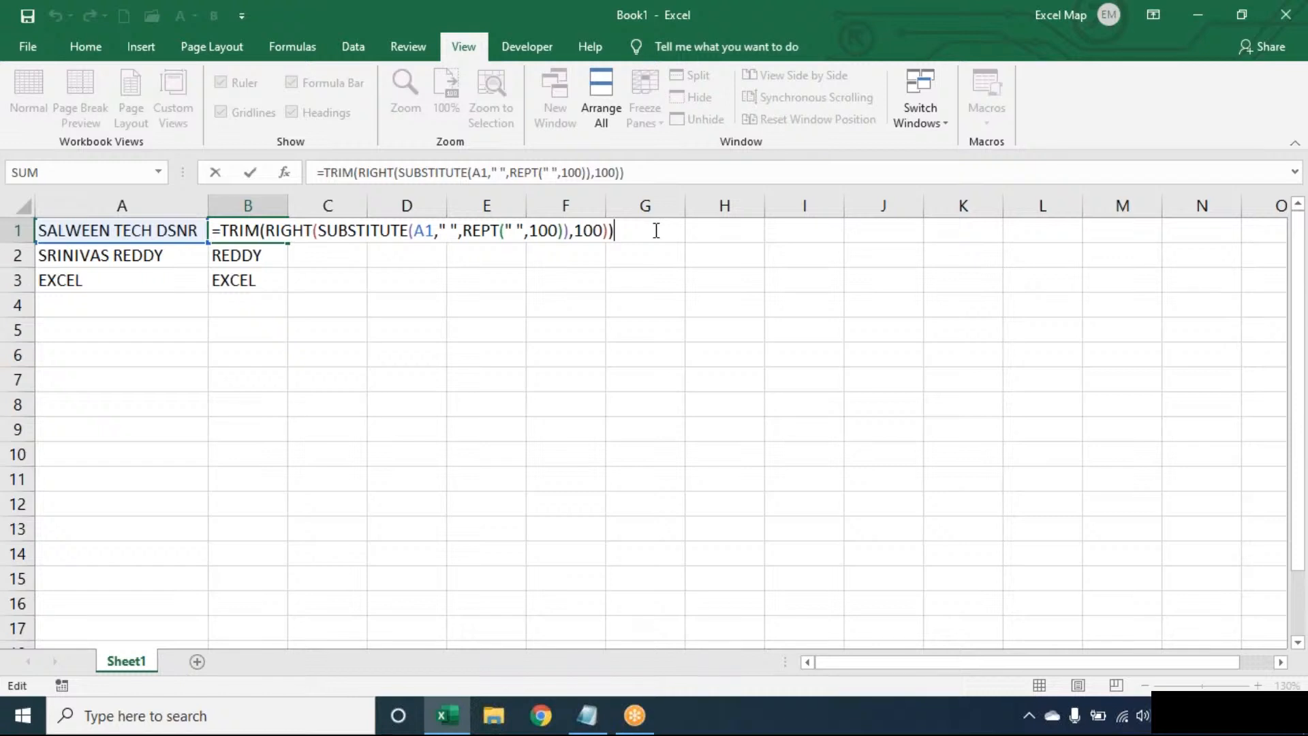
Clear B1:B3 and enter =LEN(TRIM(A1))-LEN(SUBSTITUTE(TRIM(A1)," ","")) in B1 to count spaces.
{"action": "key", "text": "ctrl+Return"}
{"action": "key", "text": "ctrl+z"}
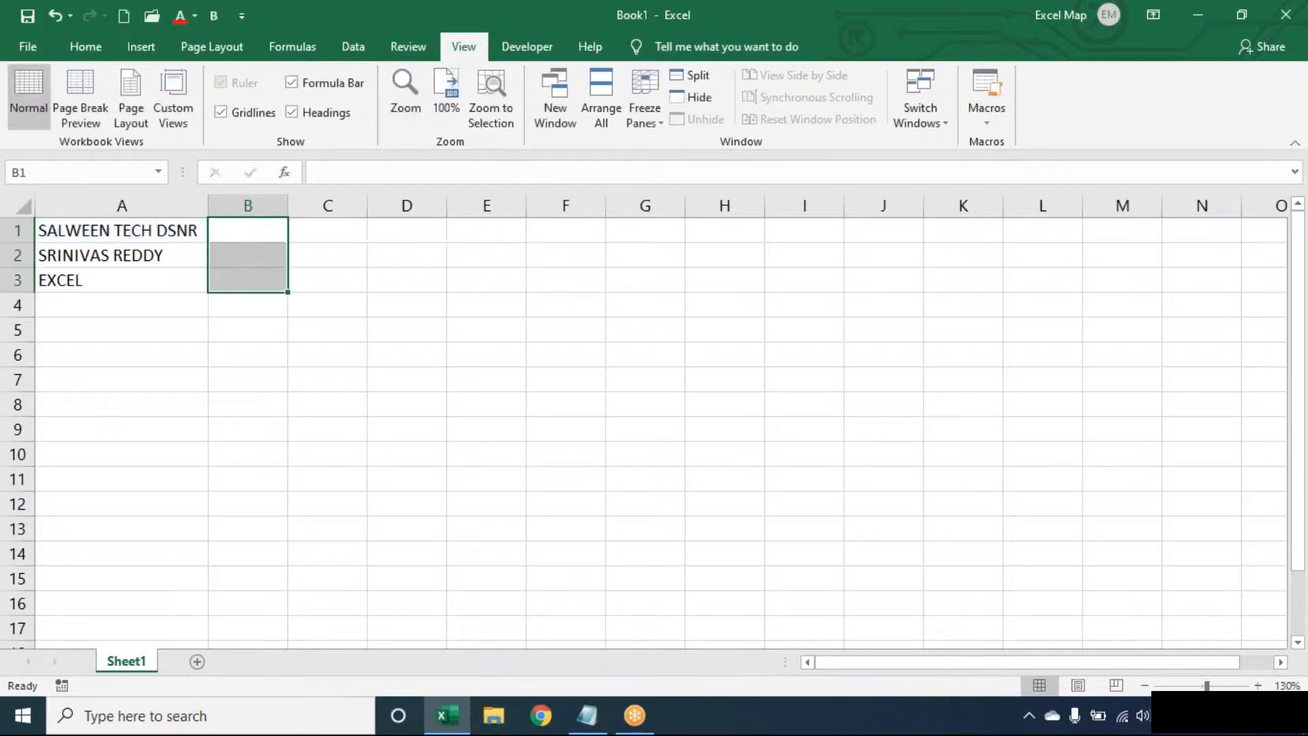
{"action": "key", "text": "ctrl+z"}
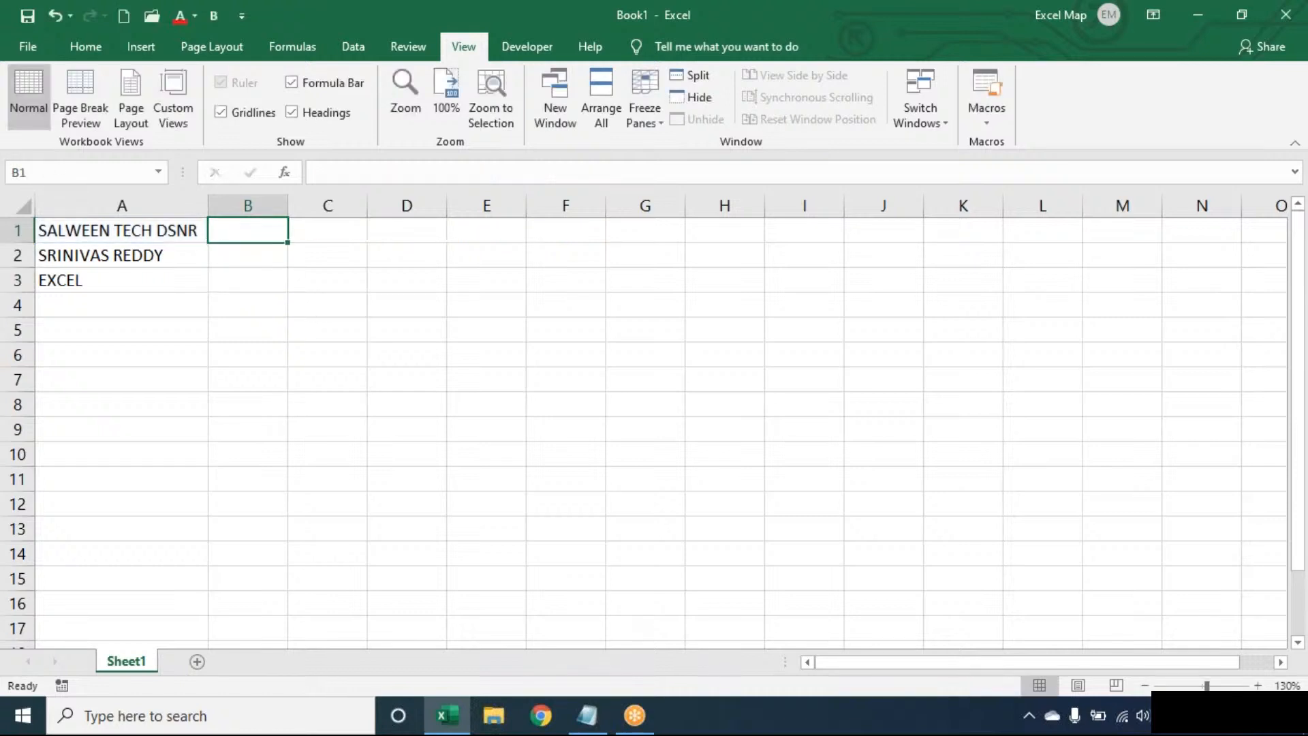
{"action": "type", "text": "="}
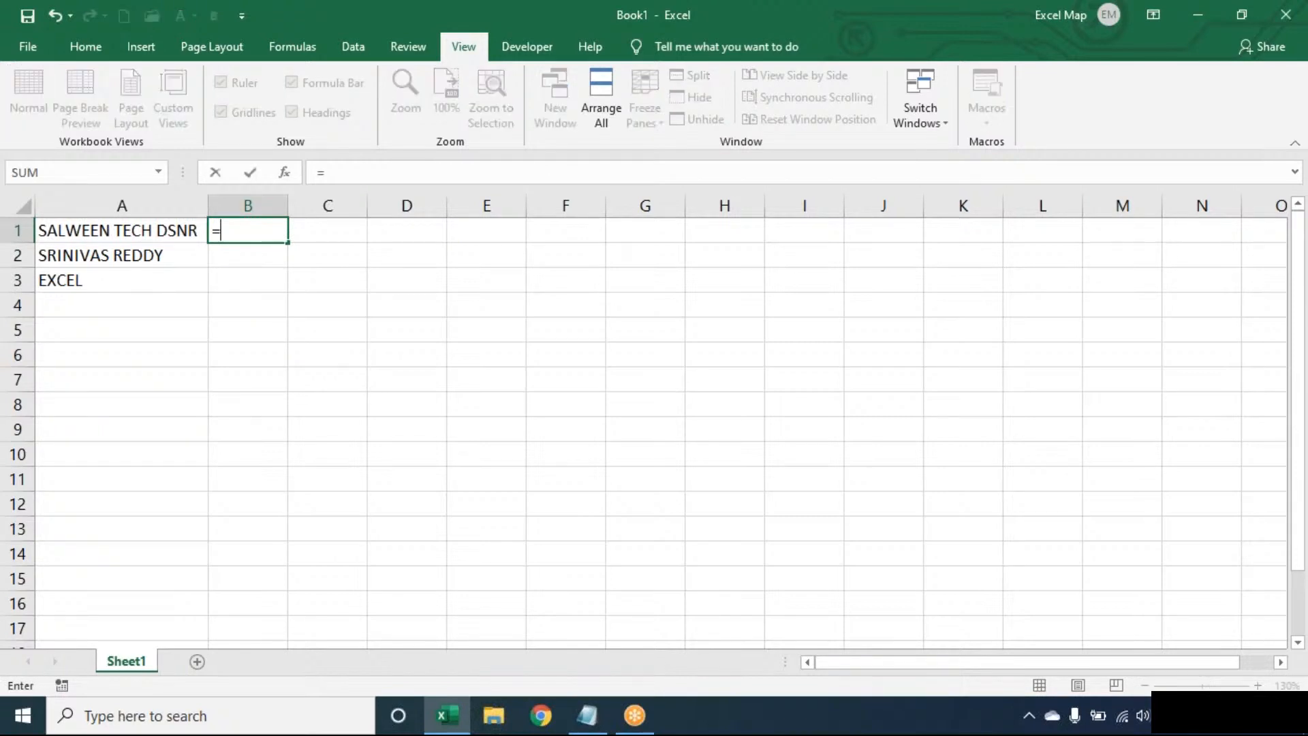
{"action": "type", "text": "LEN(TRIM(A1))-"}
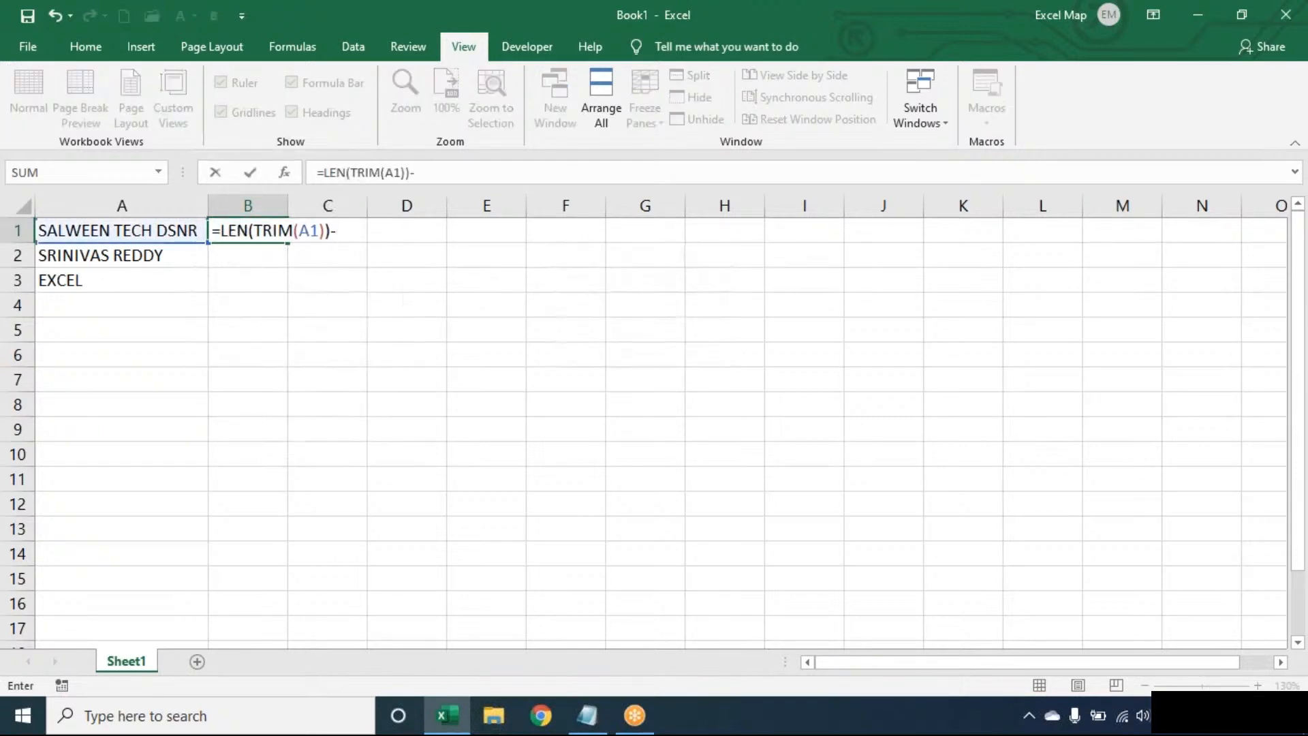
{"action": "type", "text": "LEN(SUB"}
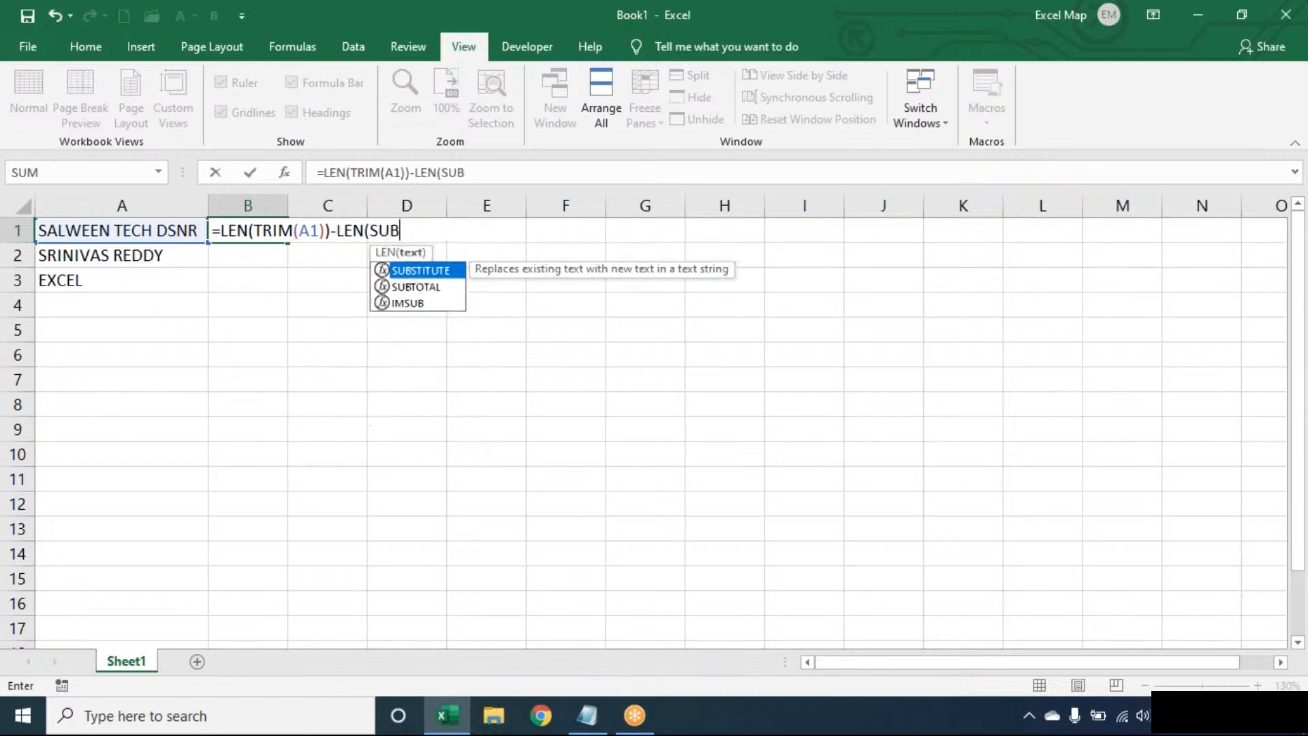
{"action": "key", "text": "Tab"}
{"action": "type", "text": "TRIM(A1),"}
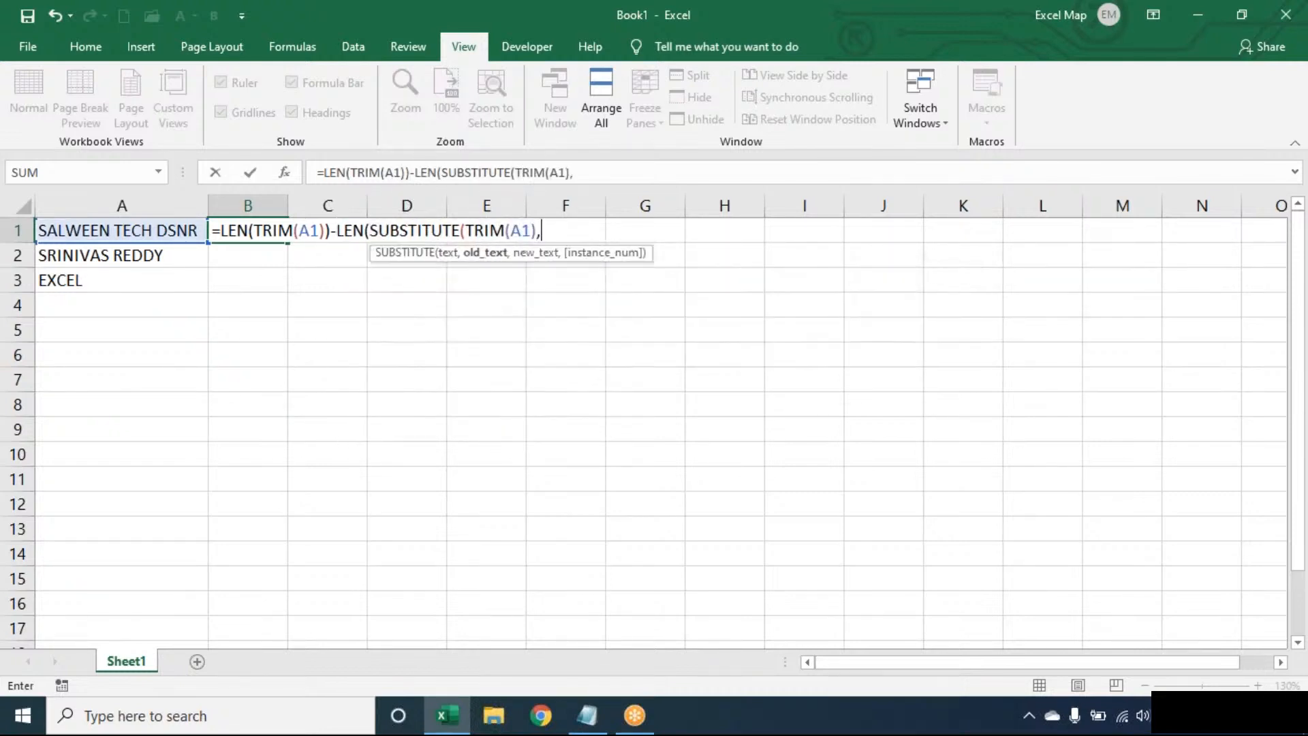
{"action": "type", "text": "\" \","}
{"action": "type", "text": "))"}
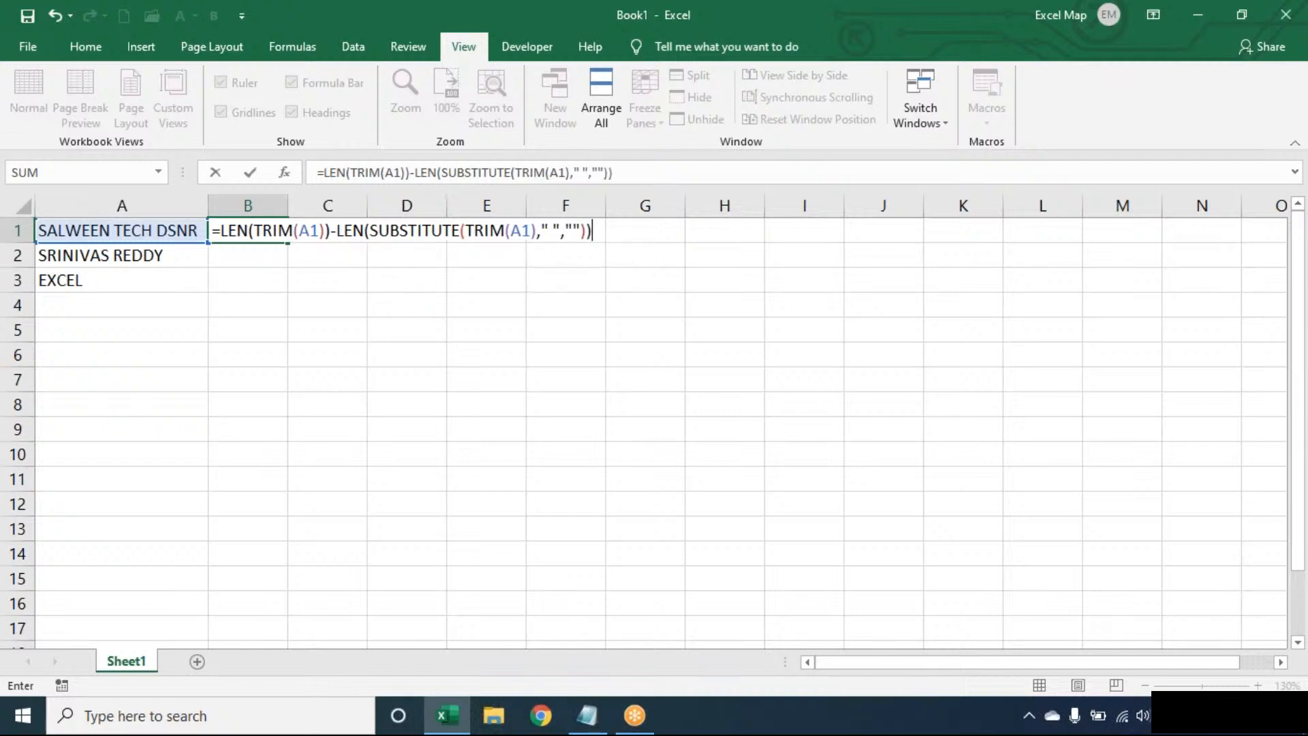
{"action": "key", "text": "Return"}
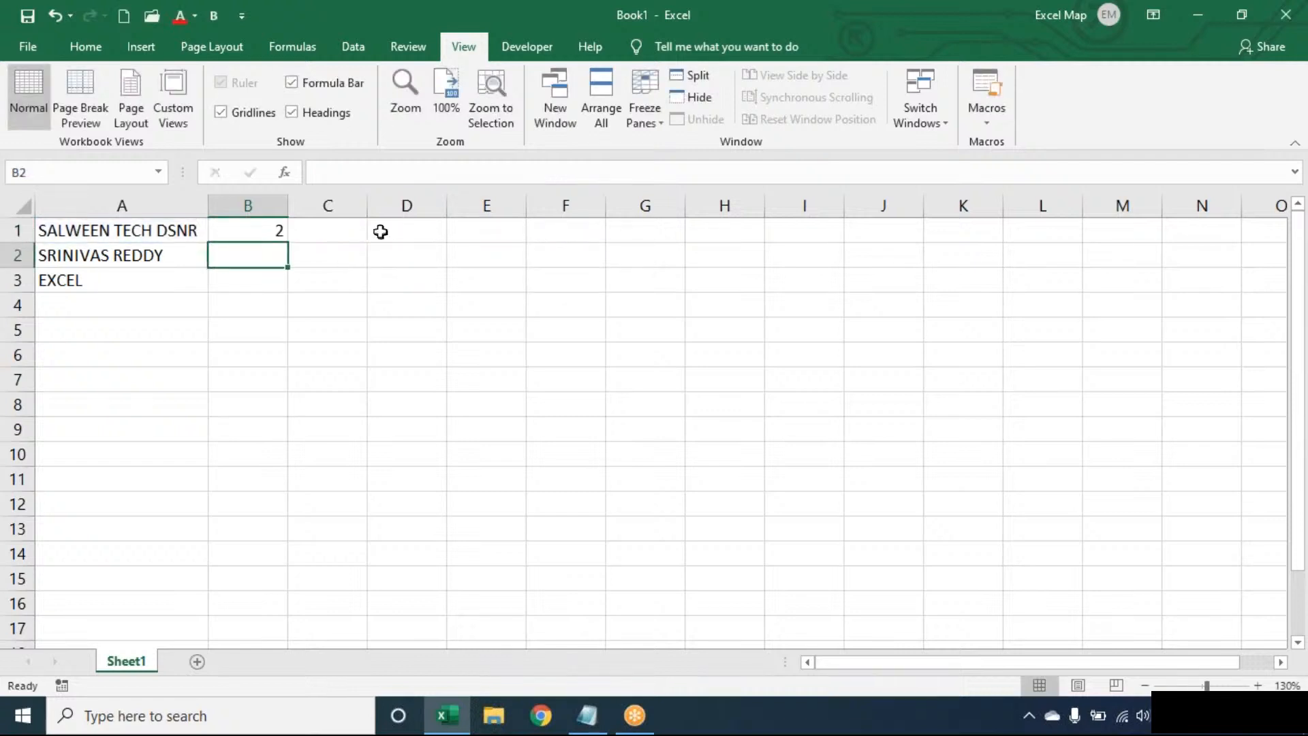
{"action": "double_click", "coordinate": [271, 229]}
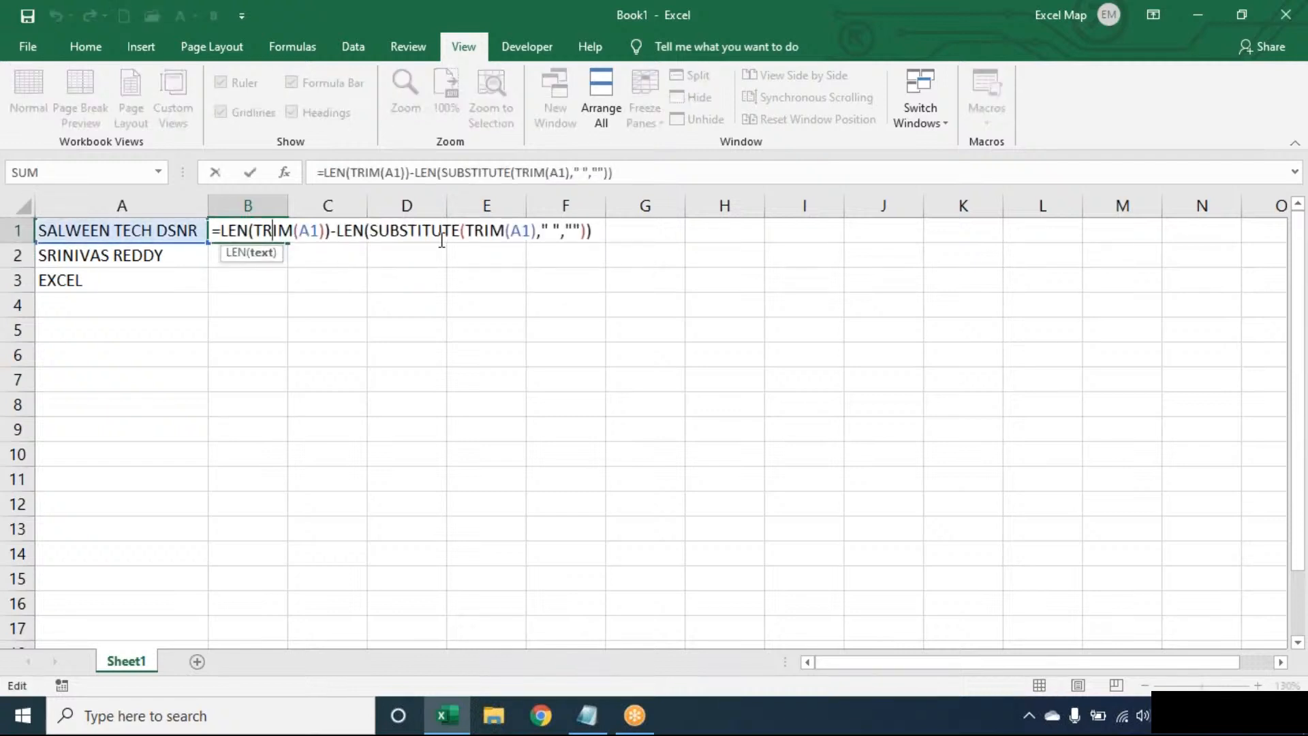
Leave edit mode so B1 shows its space count of 2.
{"action": "key", "text": "Return"}
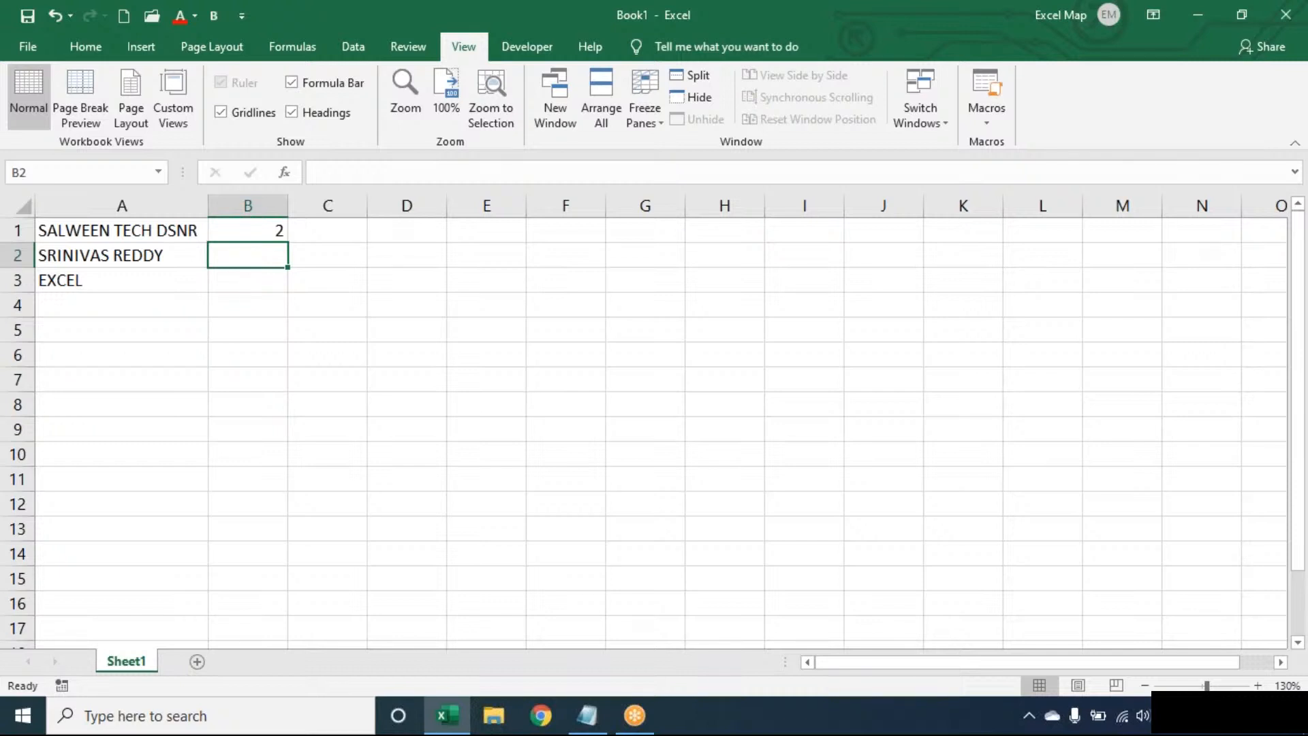
Prefix B1's space-count formula with SUBSTITUTE(TRIM(A1)," ","*", to replace the last space.
{"action": "double_click", "coordinate": [240, 230]}
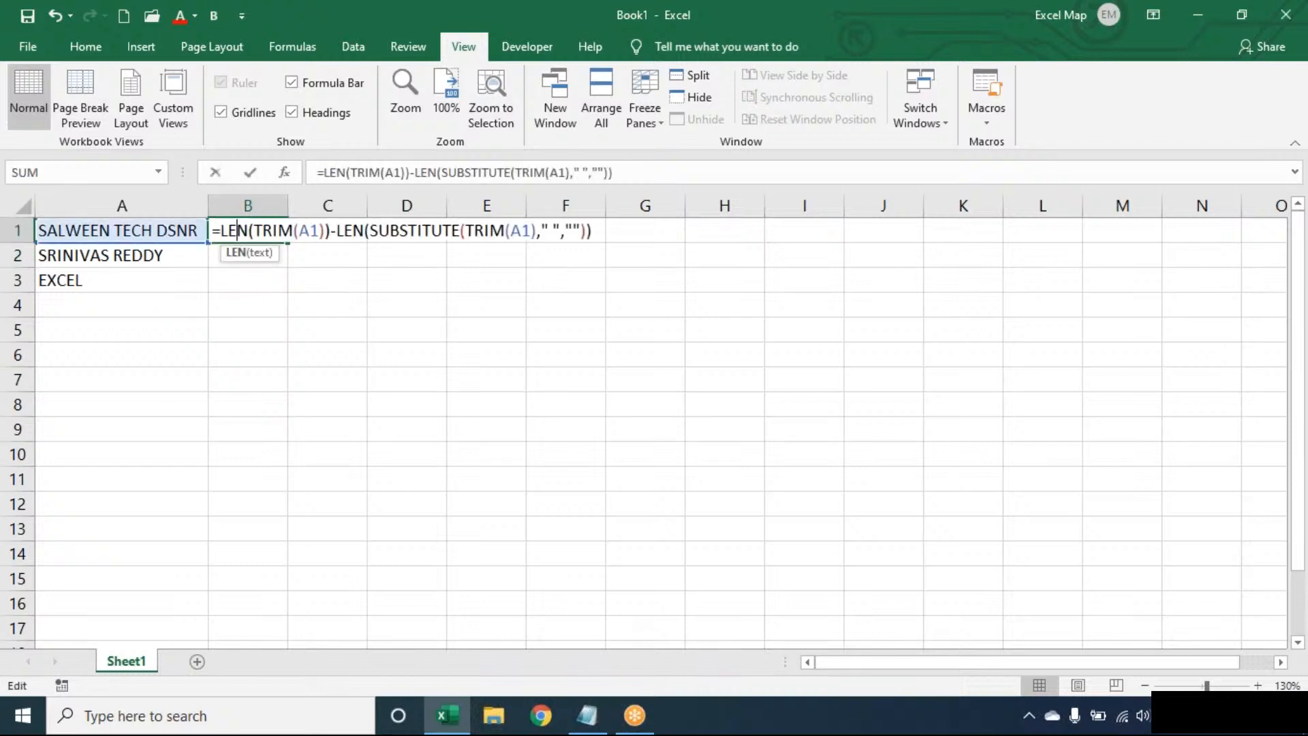
{"action": "left_click", "coordinate": [221, 231]}
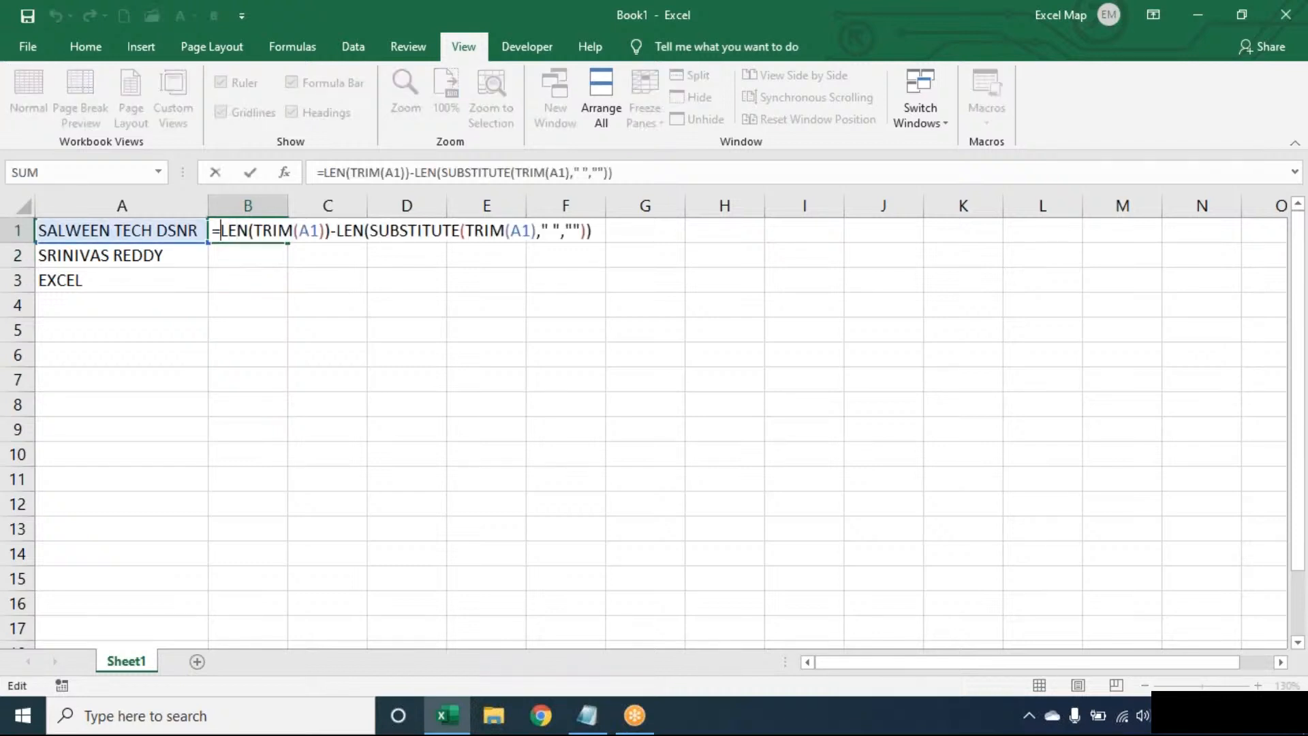
{"action": "type", "text": "SUBSTITUTE("}
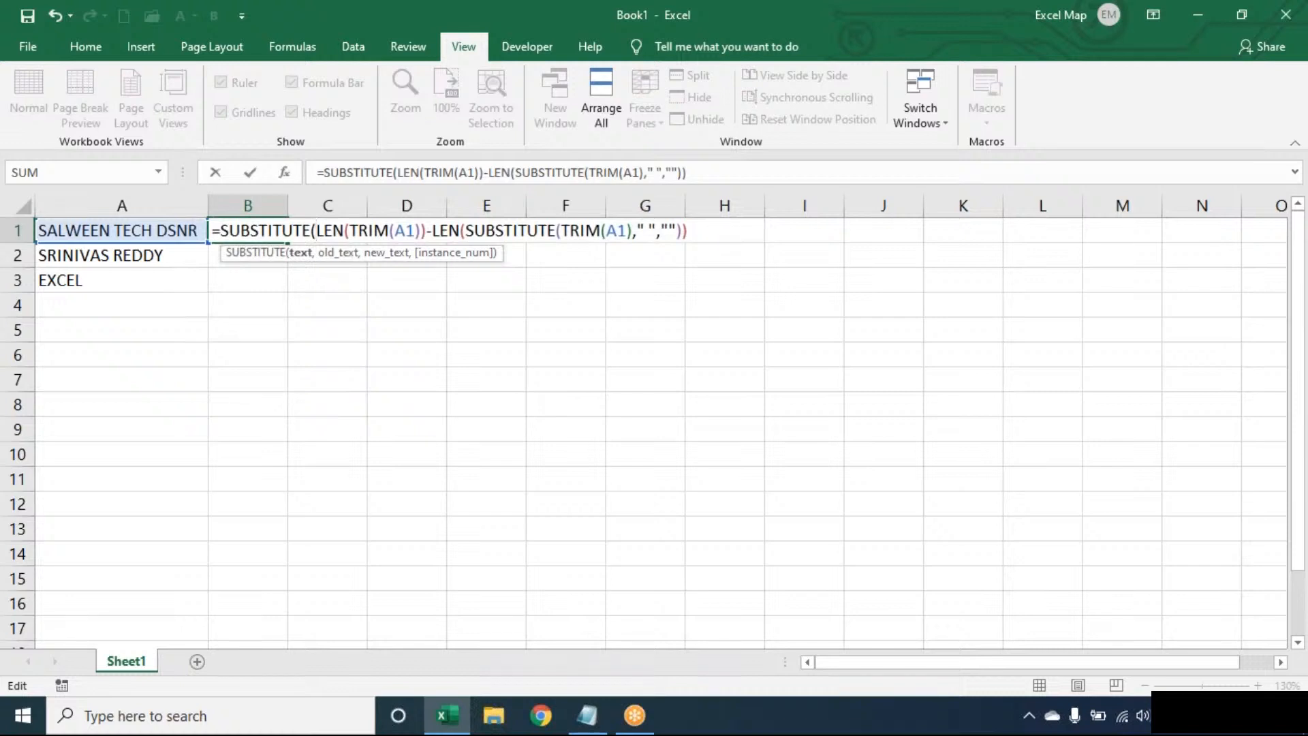
{"action": "type", "text": "TRIM(A1),"}
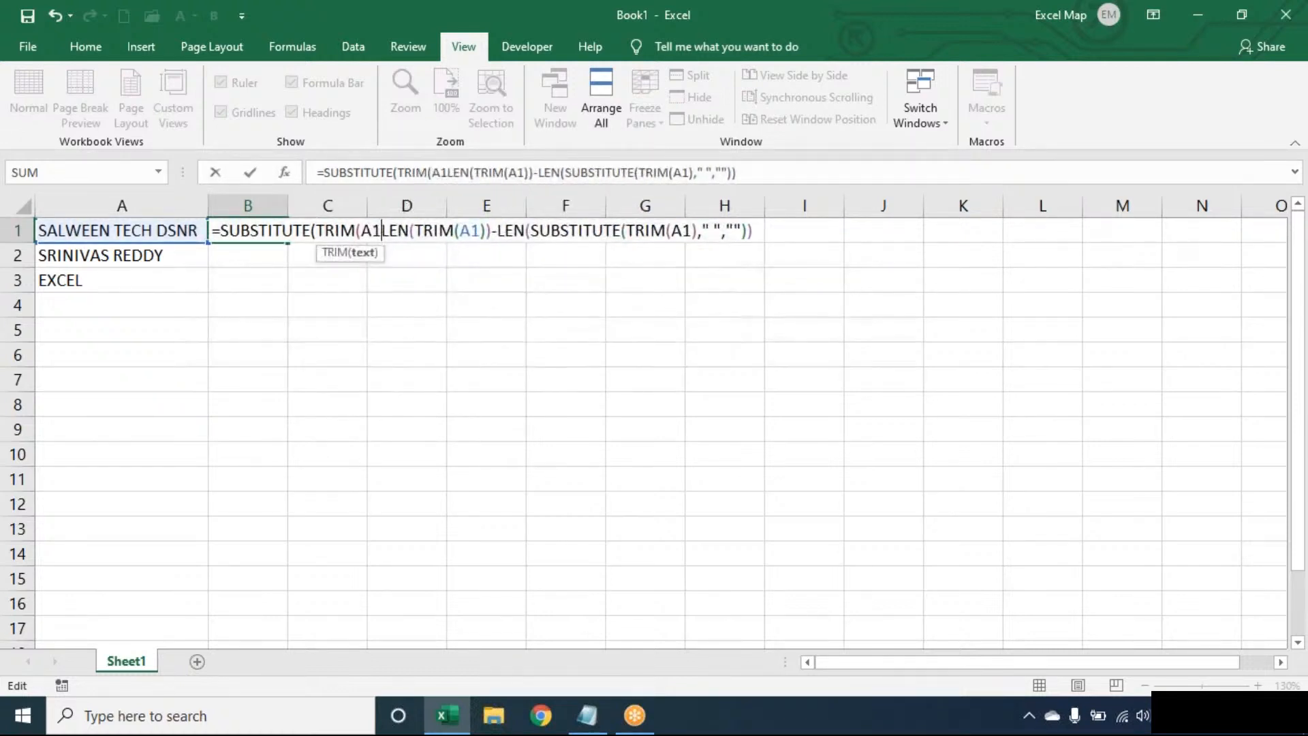
{"action": "type", "text": "\" \","}
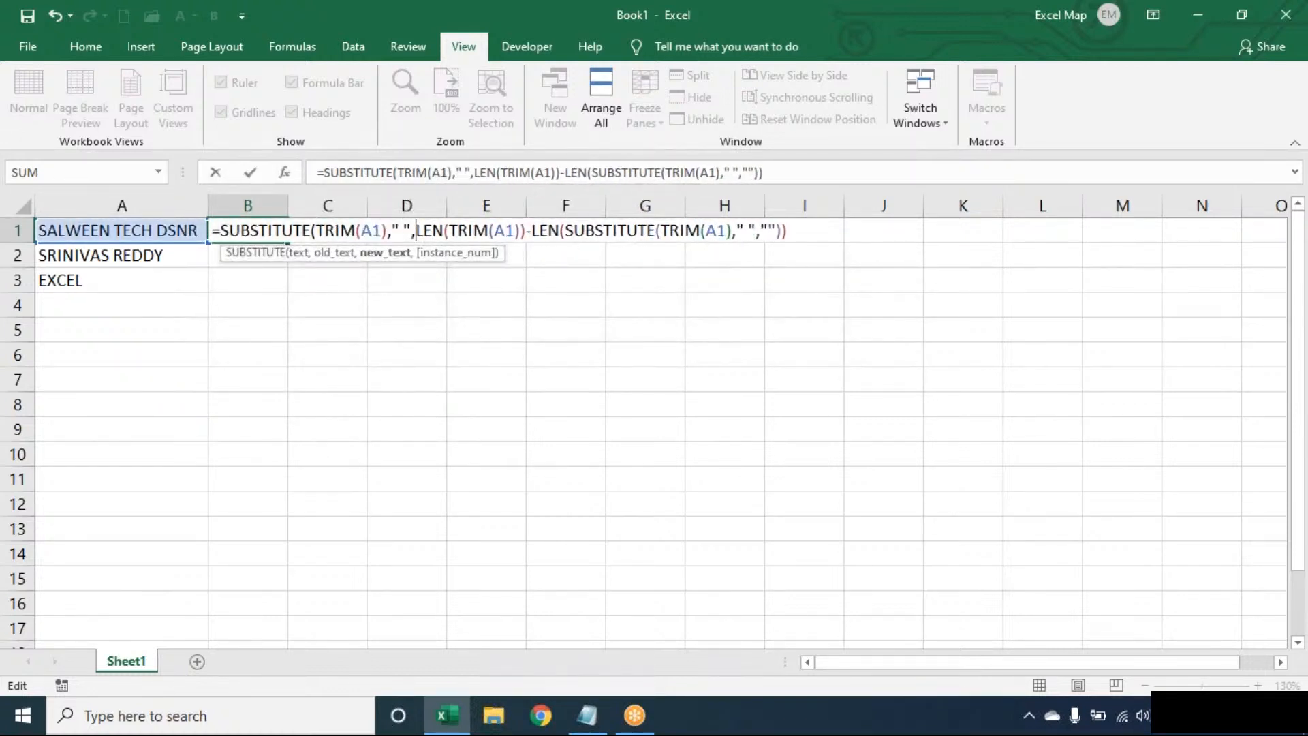
{"action": "type", "text": "\"*\""}
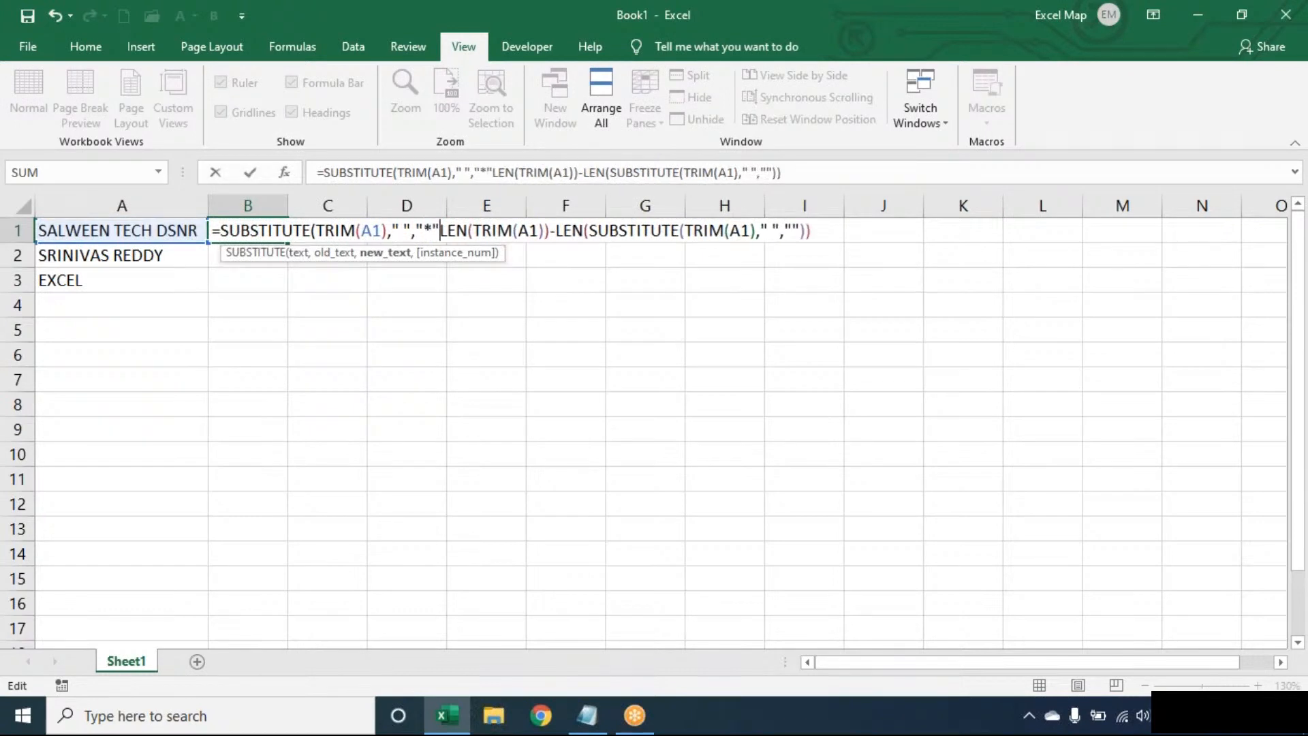
{"action": "type", "text": ","}
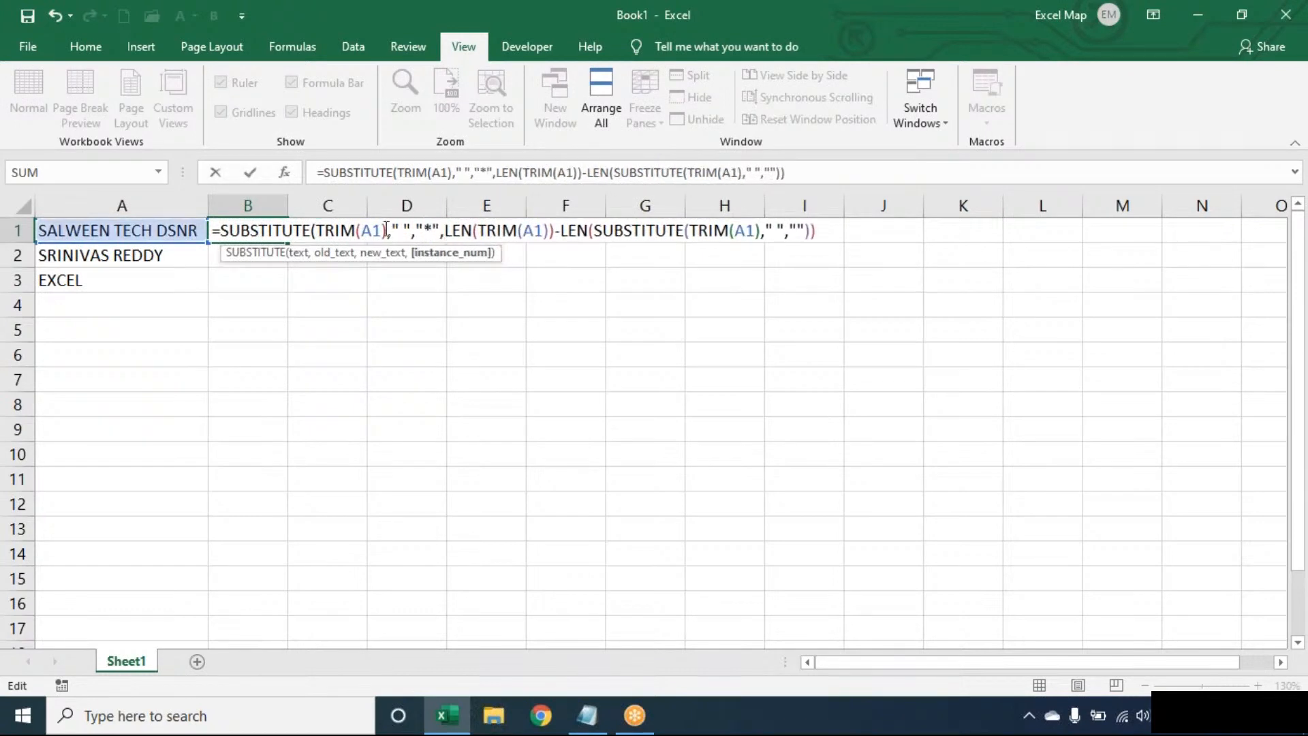
{"action": "left_click", "coordinate": [408, 221]}
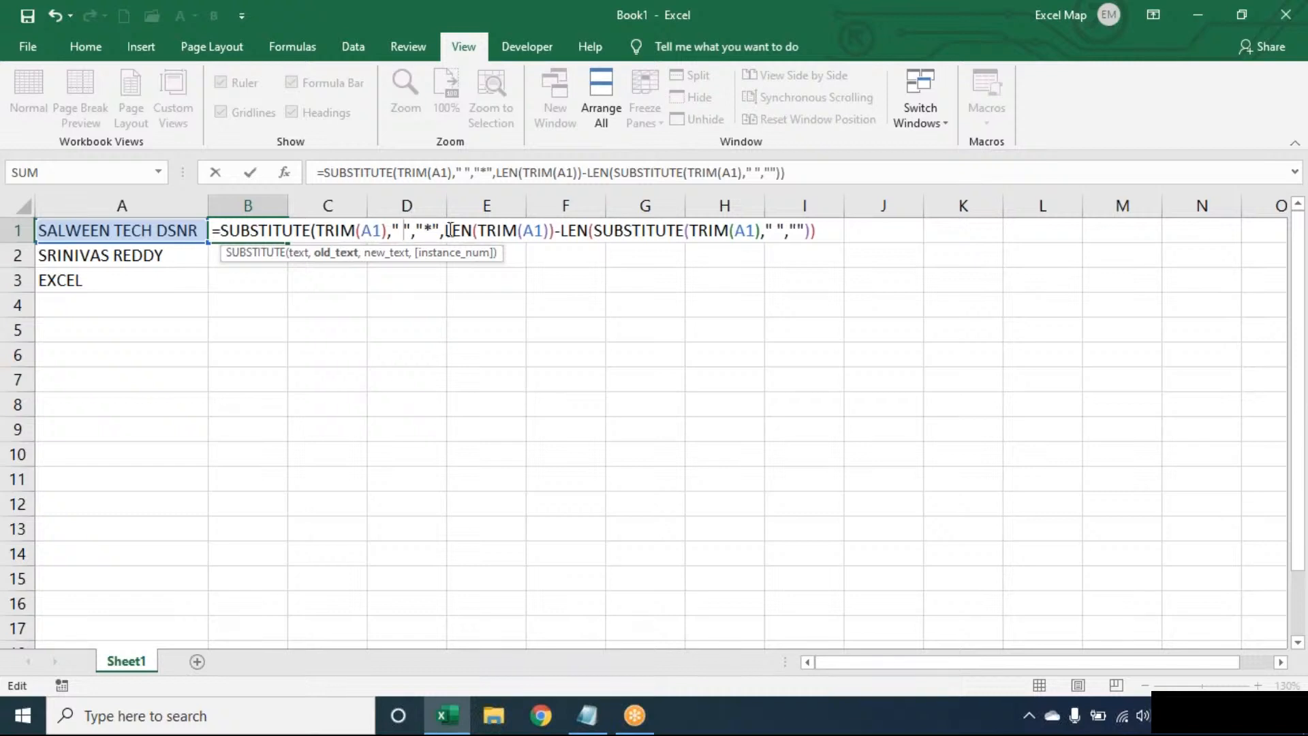
{"action": "left_click_drag", "start_coordinate": [439, 229], "coordinate": [313, 229]}
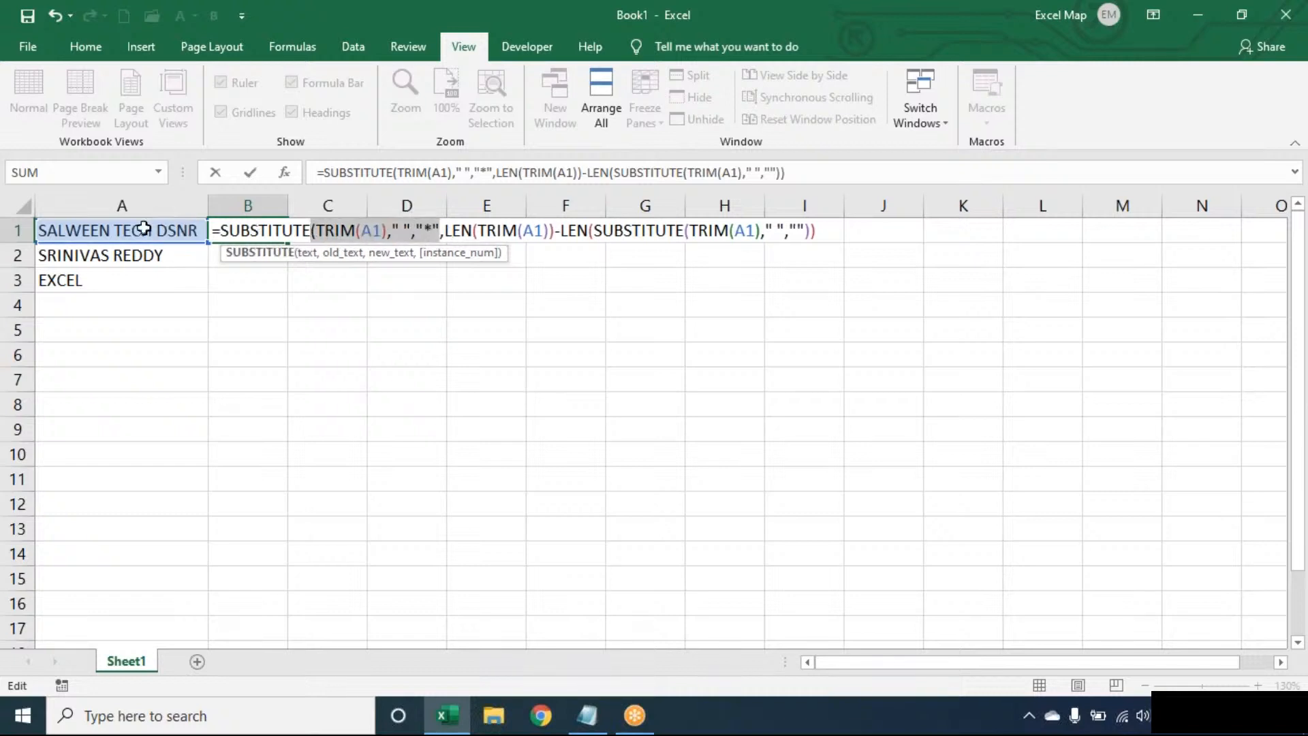
{"action": "left_click", "coordinate": [462, 231]}
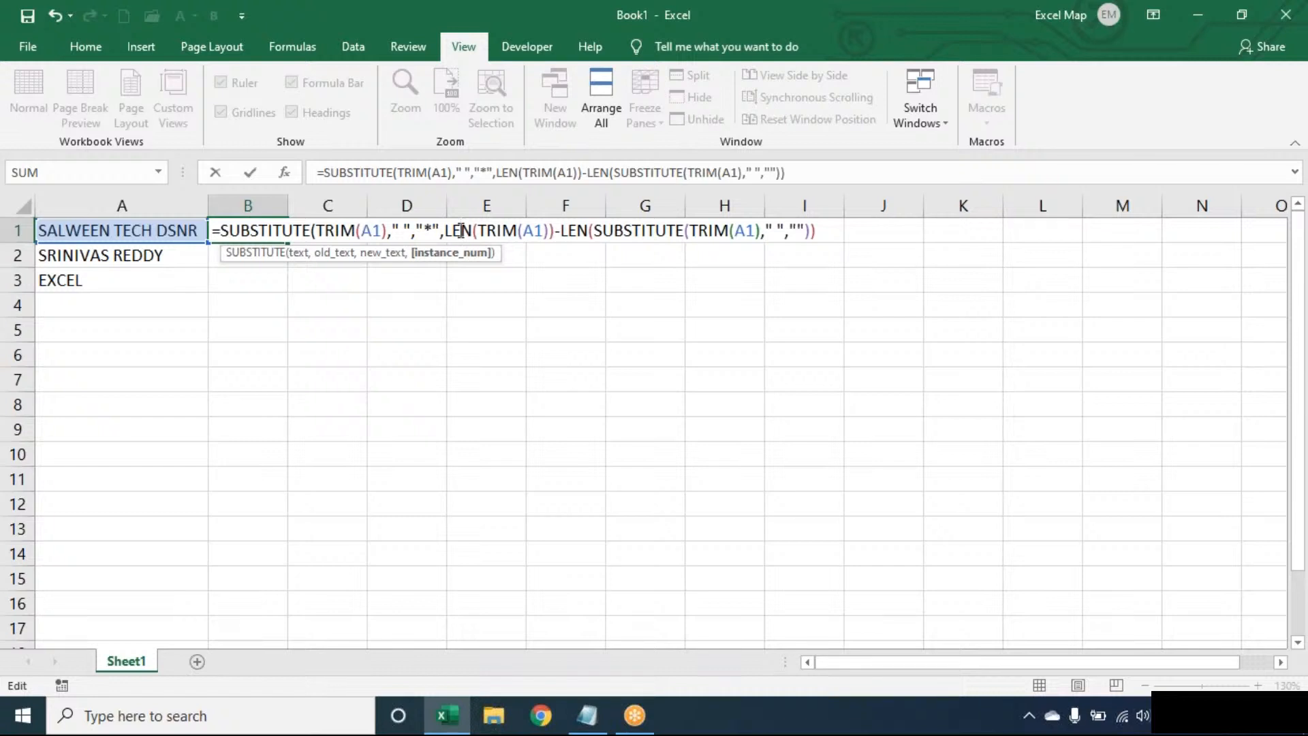
{"action": "key", "text": "Return"}
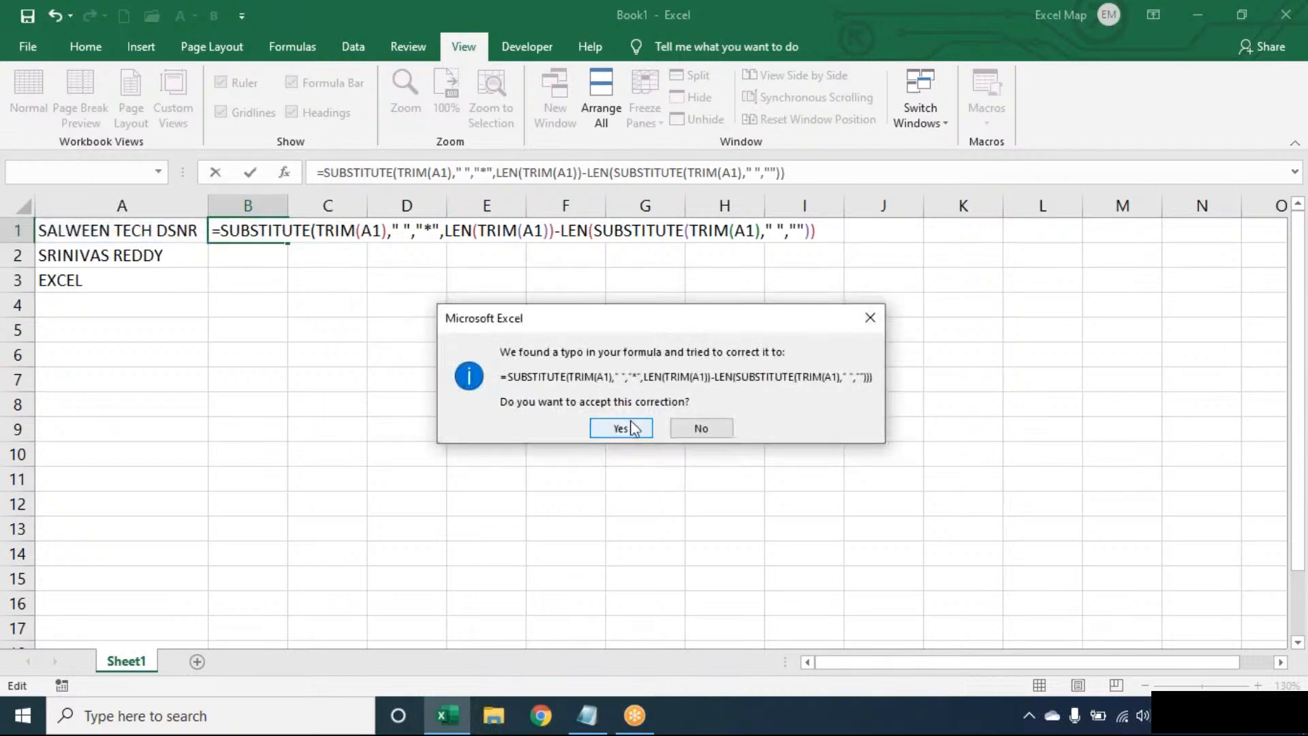
Decline Excel's formula correction and add the closing parenthesis so B1 shows SALWEEN TECH*DSNR.
{"action": "left_click", "coordinate": [701, 427]}
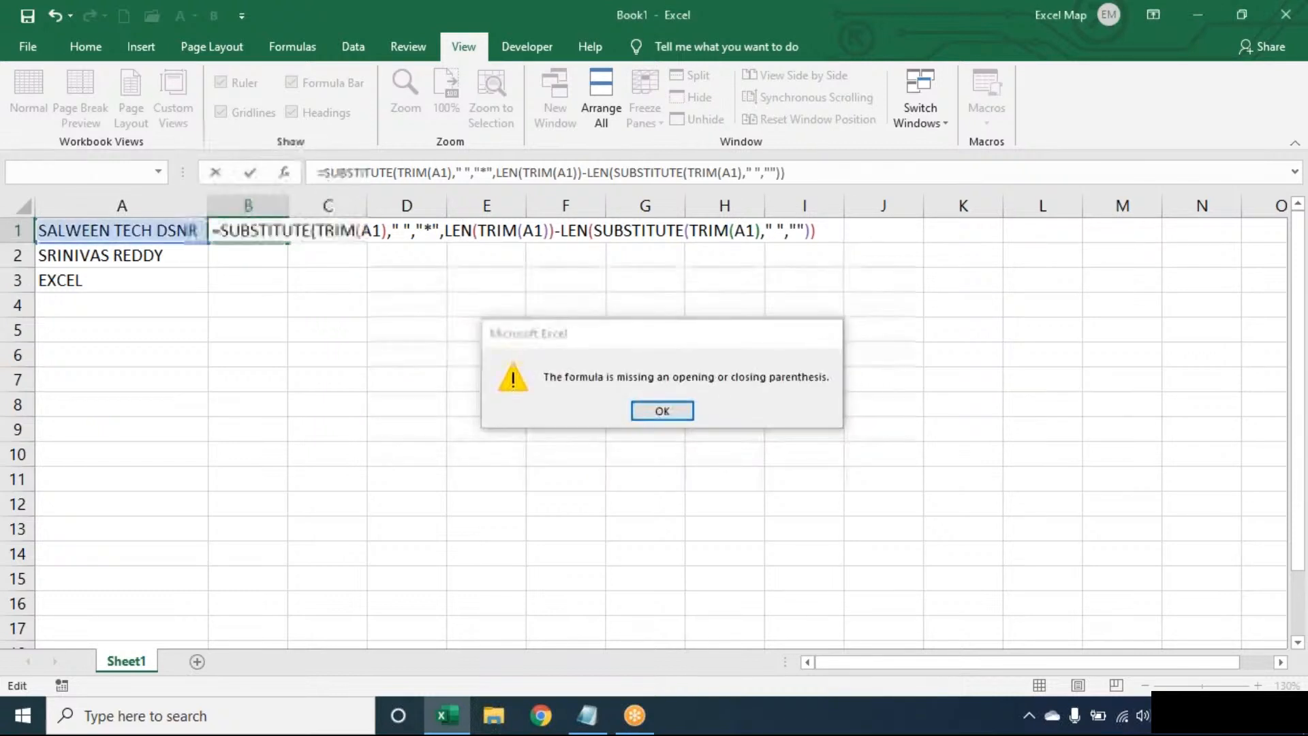
{"action": "left_click", "coordinate": [660, 408]}
{"action": "left_click", "coordinate": [829, 229]}
{"action": "key", "text": "Return"}
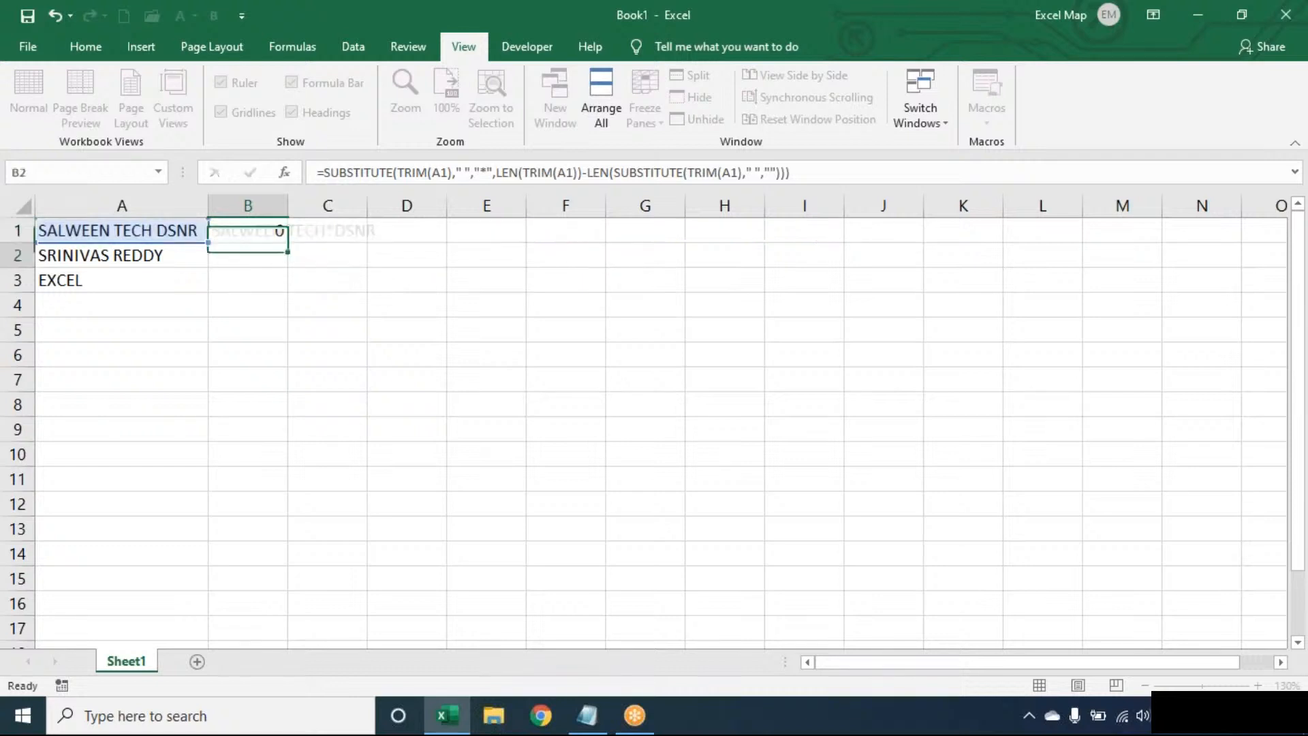
{"action": "left_click", "coordinate": [275, 232]}
Copy the asterisk formula into B2 and wrap B1 in FIND("*",…) so it returns 13.
{"action": "left_click_drag", "start_coordinate": [291, 242], "coordinate": [288, 264]}
{"action": "double_click", "coordinate": [267, 232]}
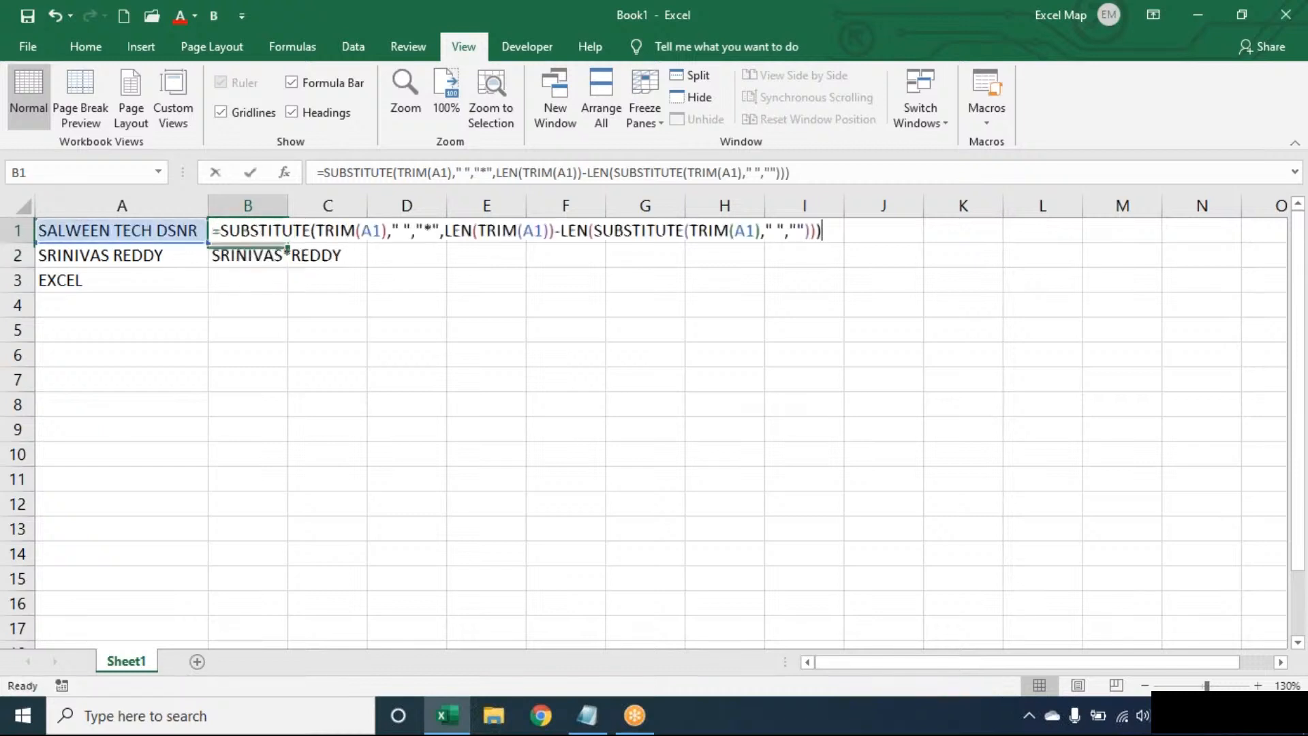
{"action": "left_click", "coordinate": [225, 232]}
{"action": "type", "text": "FIND(\""}
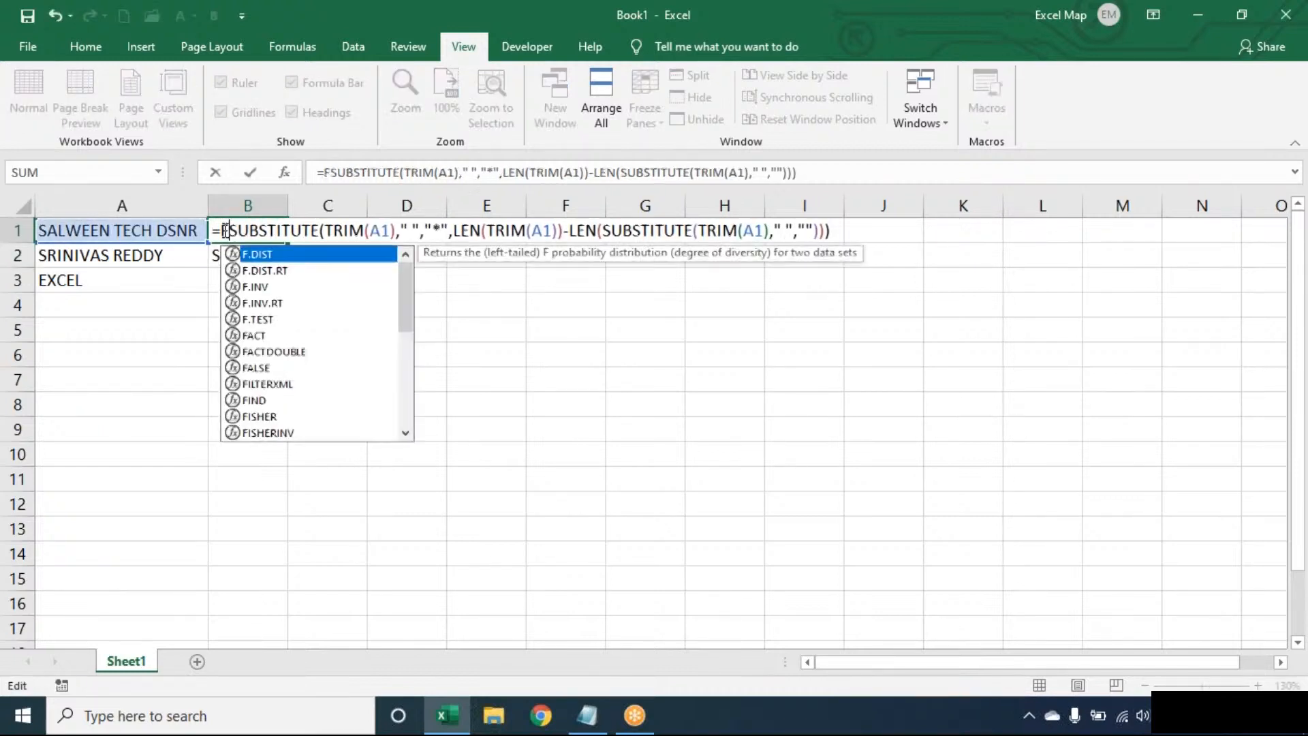
{"action": "type", "text": "*\",M"}
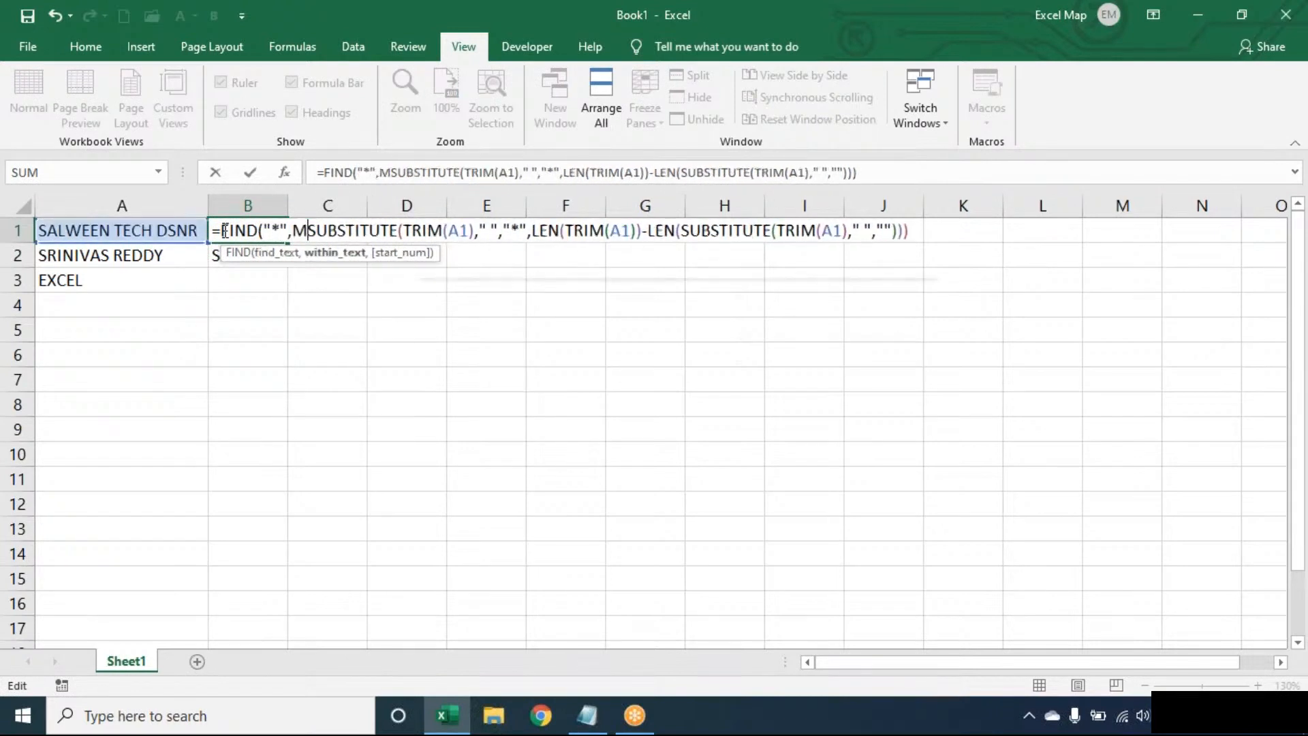
{"action": "key", "text": "BackSpace"}
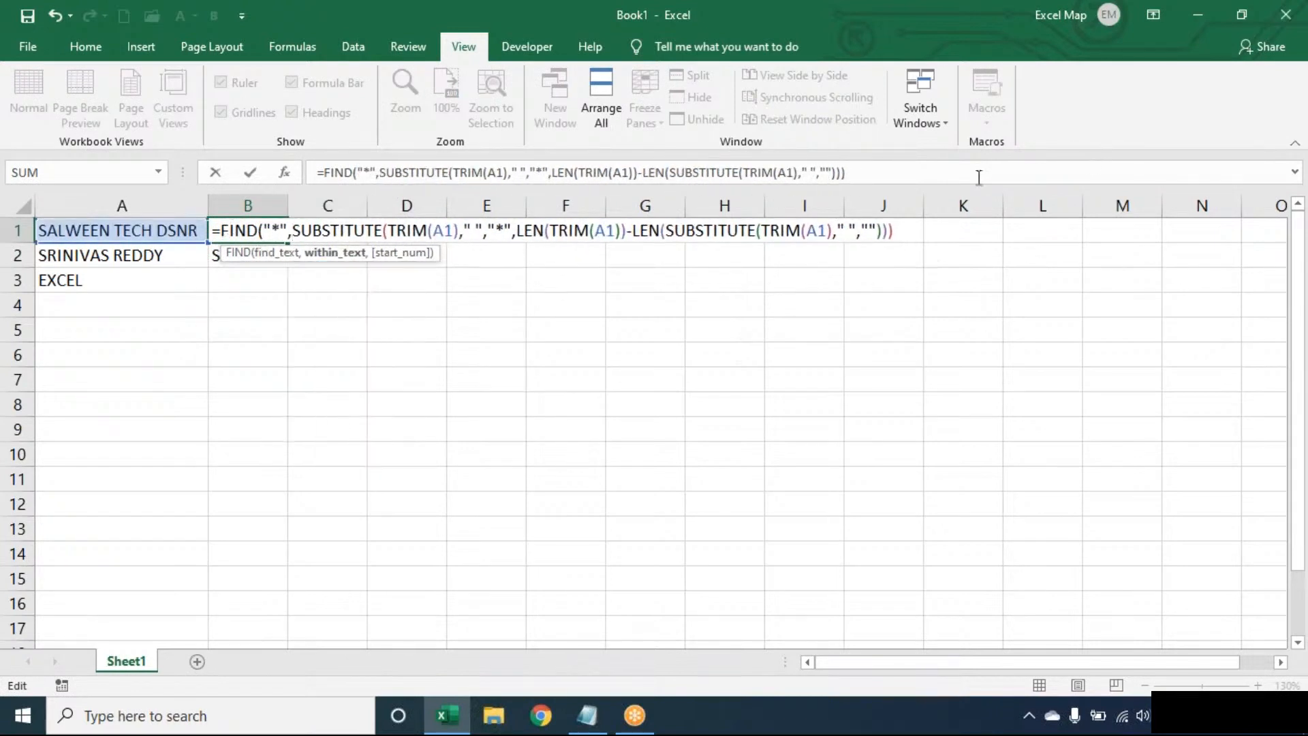
{"action": "left_click", "coordinate": [908, 231]}
{"action": "type", "text": ")"}
{"action": "key", "text": "Return"}
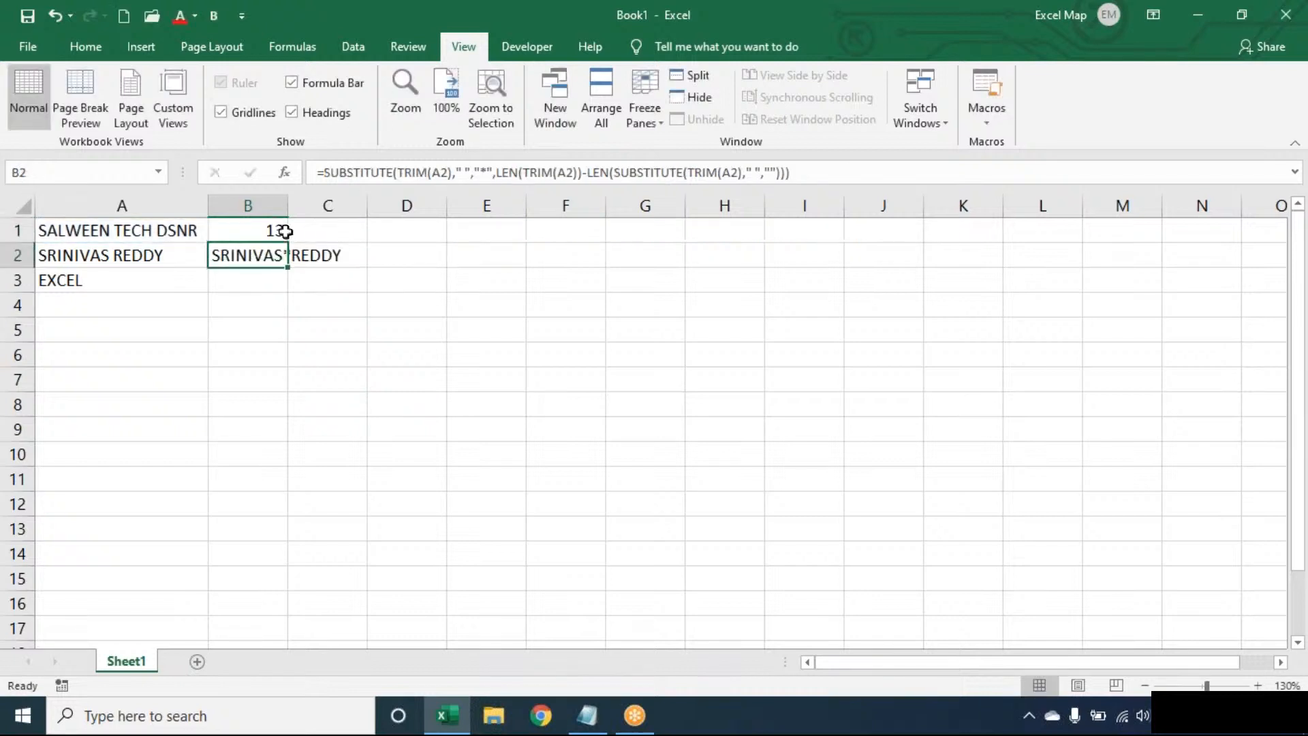
Start prefixing B1's formula with LEN(TRIM(A1))- to count the characters after the asterisk.
{"action": "double_click", "coordinate": [233, 231]}
{"action": "left_click", "coordinate": [222, 231]}
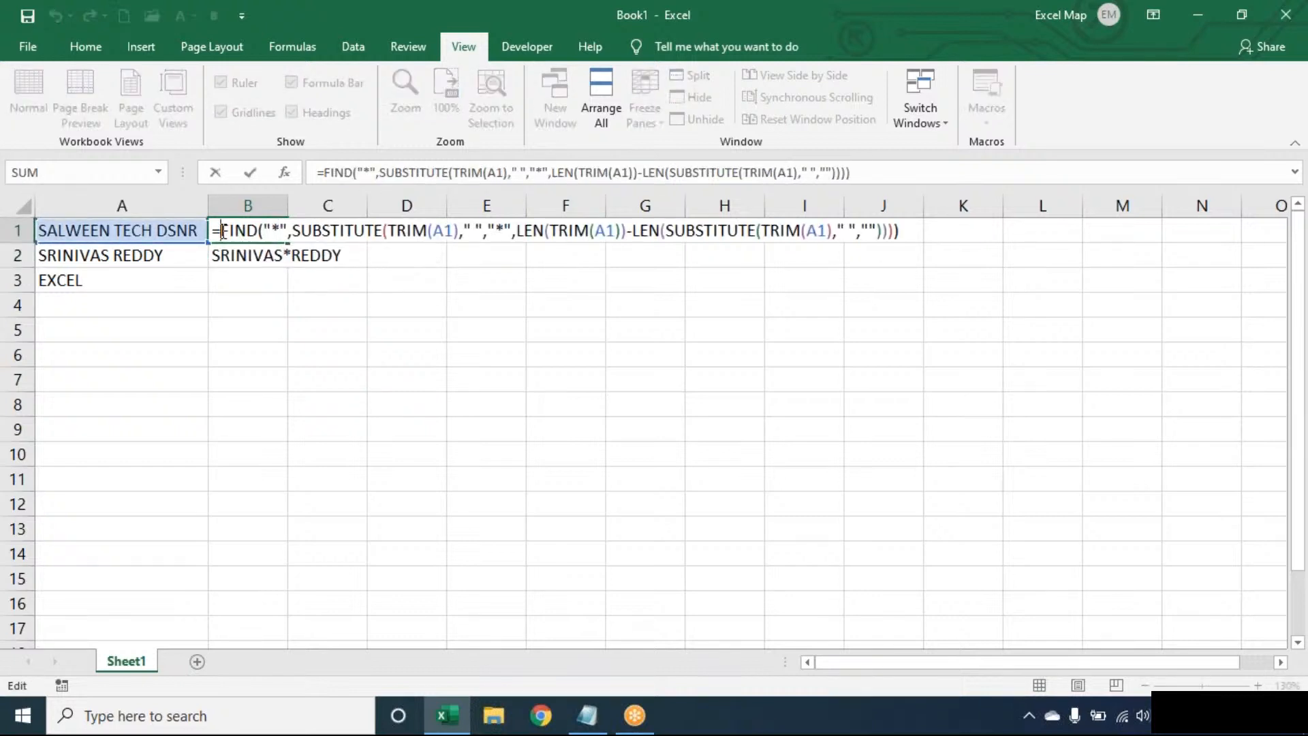
{"action": "type", "text": "LEN(TRIM(A1"}
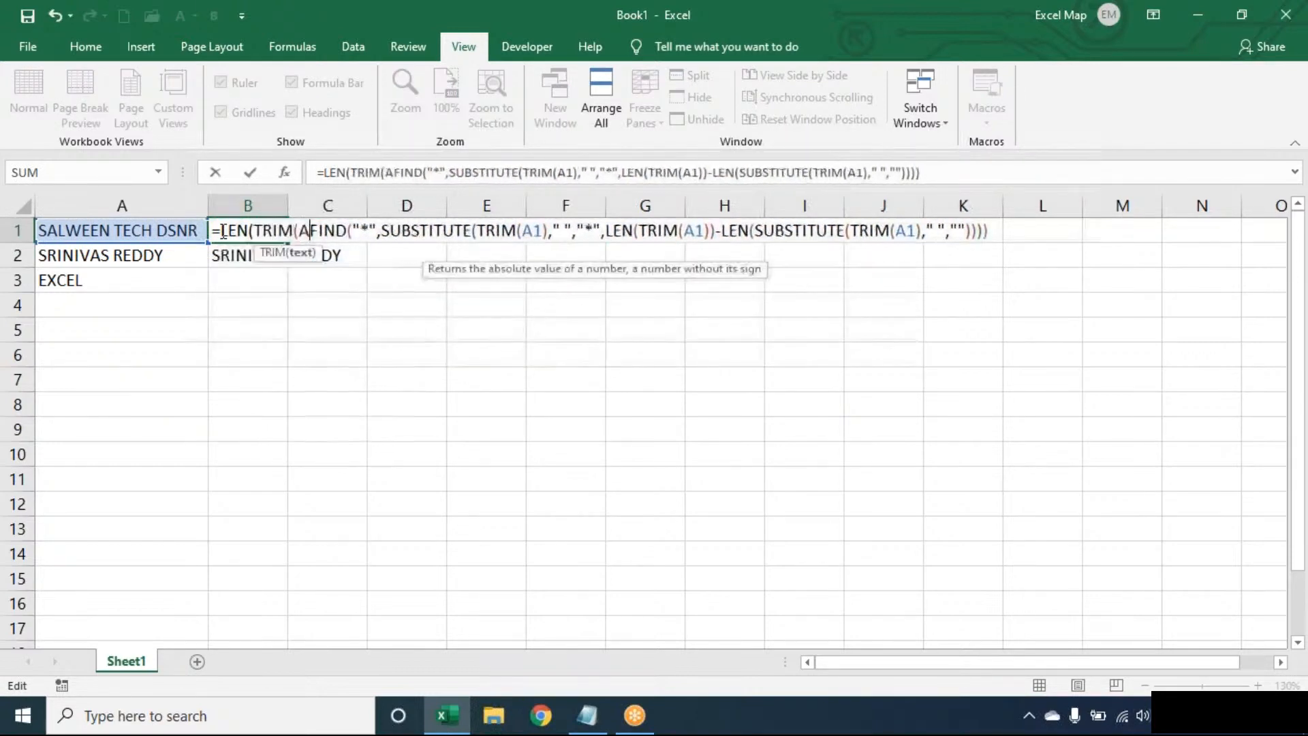
{"action": "type", "text": "))-"}
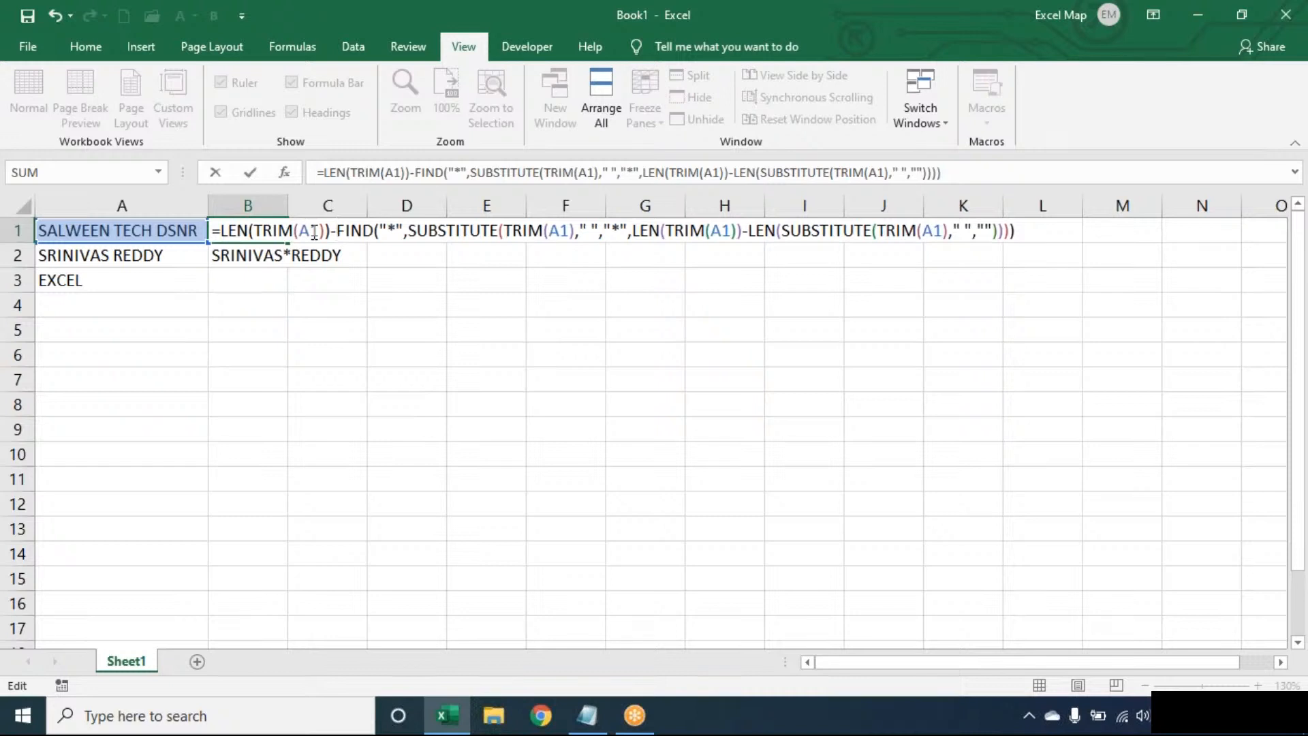
Wrap B1 in RIGHT(TRIM(A1),…) to return DSNR, then fill it down through B3.
{"action": "key", "text": "Return"}
{"action": "double_click", "coordinate": [223, 232]}
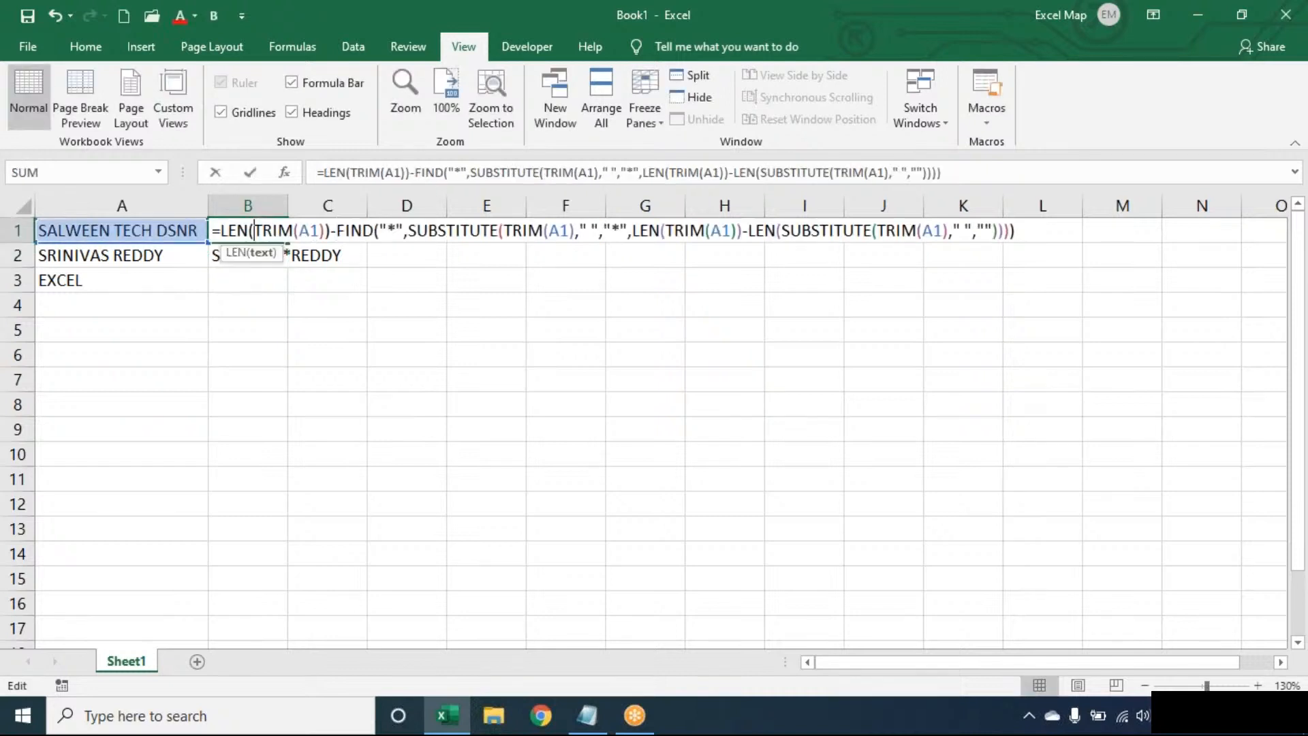
{"action": "left_click", "coordinate": [223, 232]}
{"action": "type", "text": "RIGHT("}
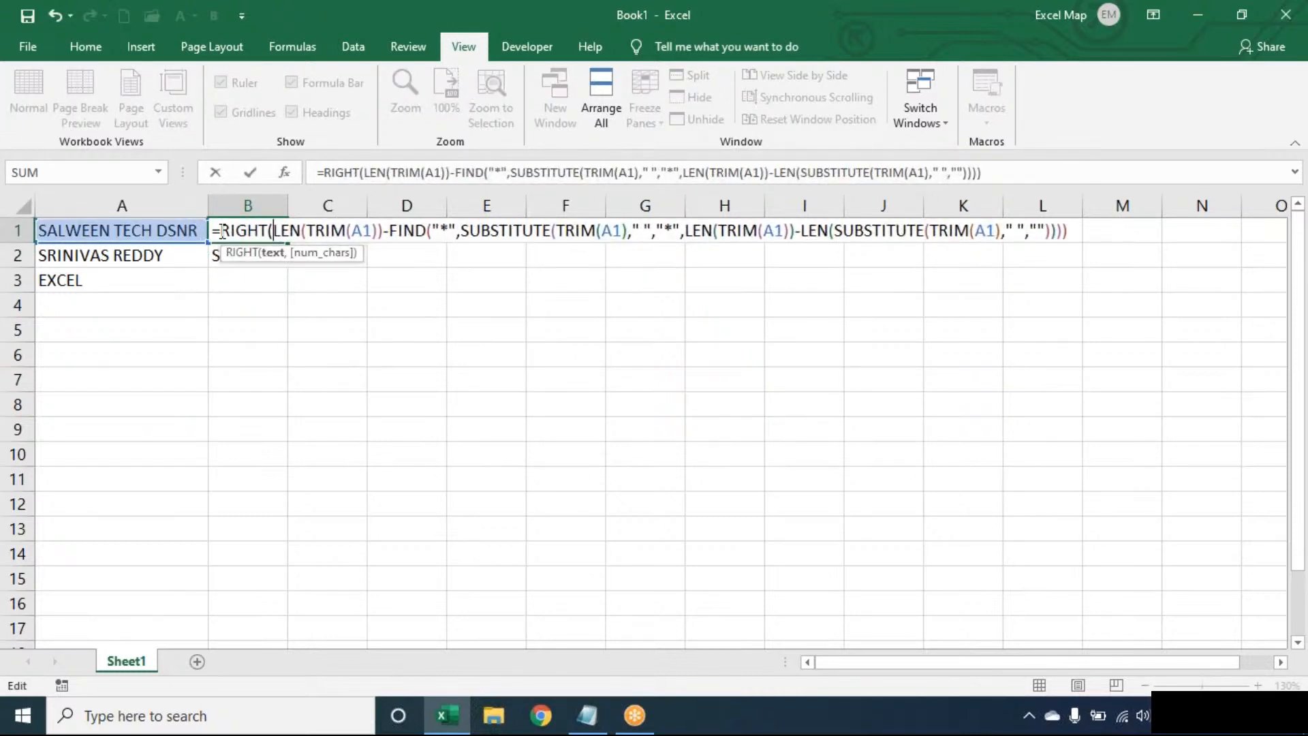
{"action": "type", "text": "TRIM(A1)"}
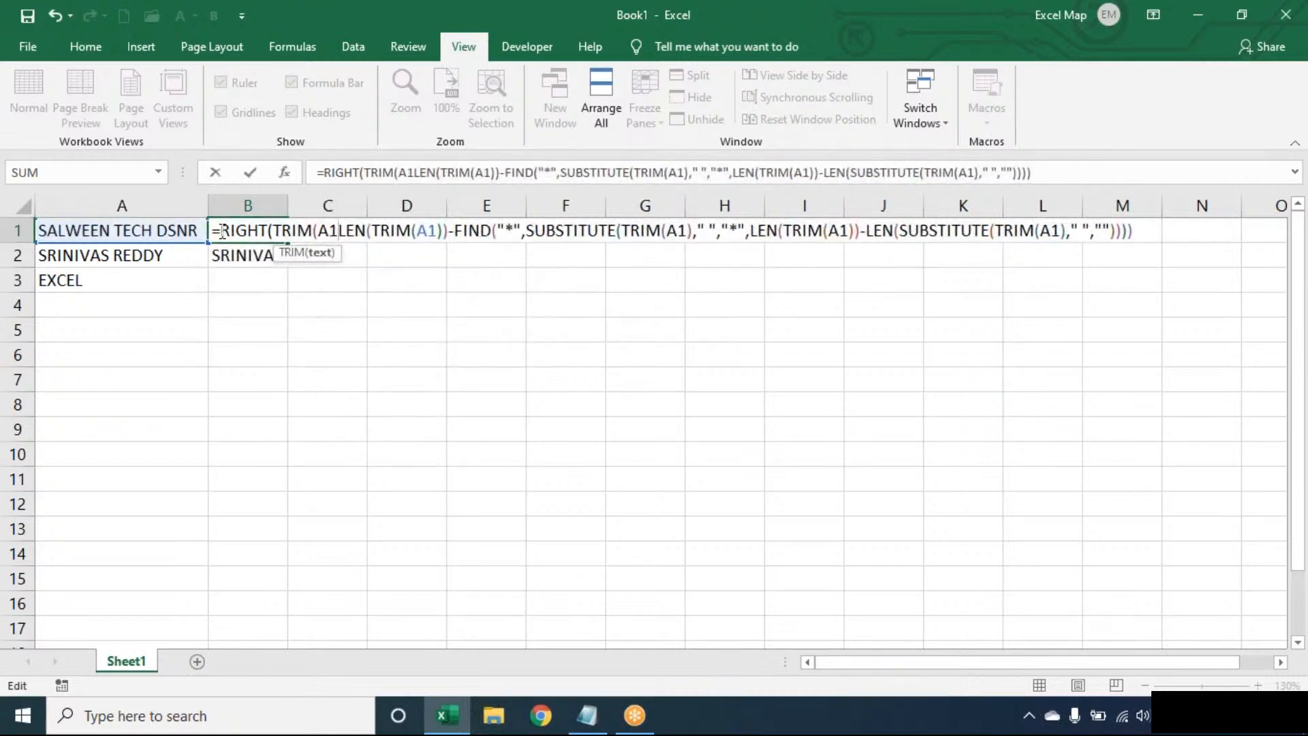
{"action": "type", "text": ","}
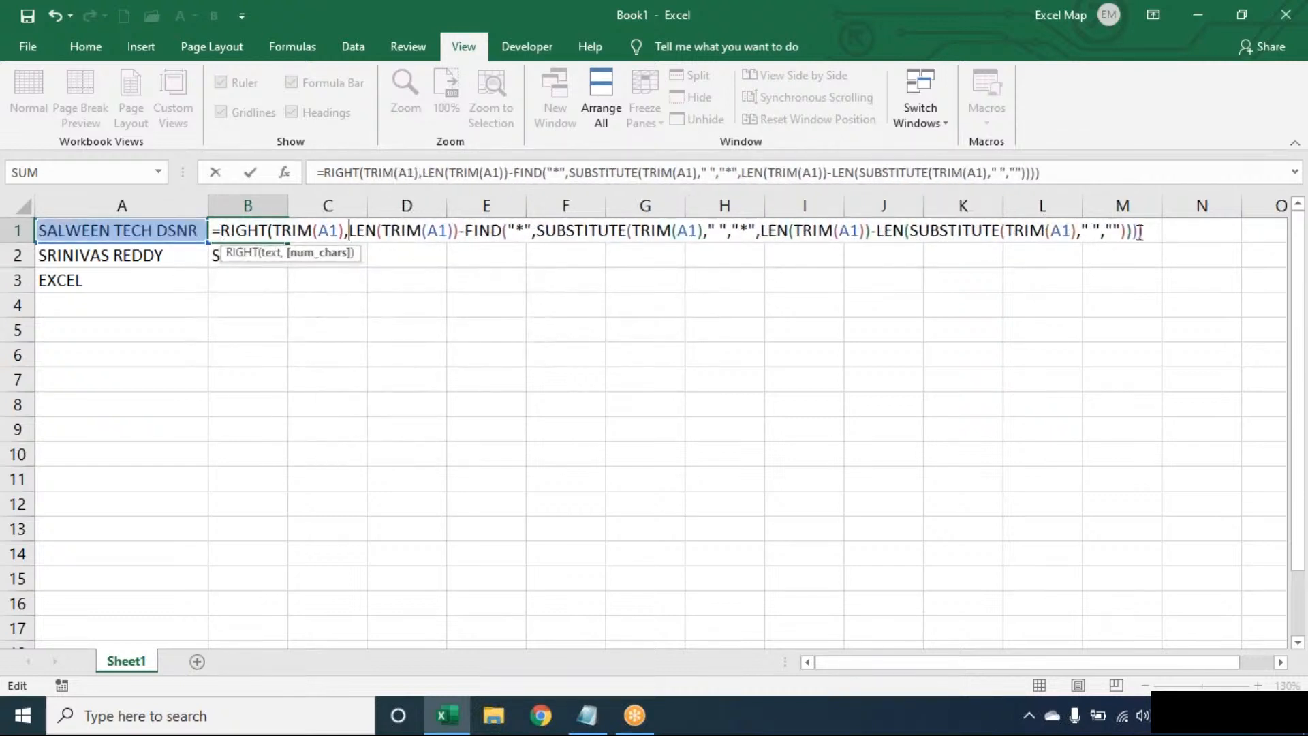
{"action": "left_click", "coordinate": [1155, 232]}
{"action": "type", "text": ")"}
{"action": "key", "text": "Return"}
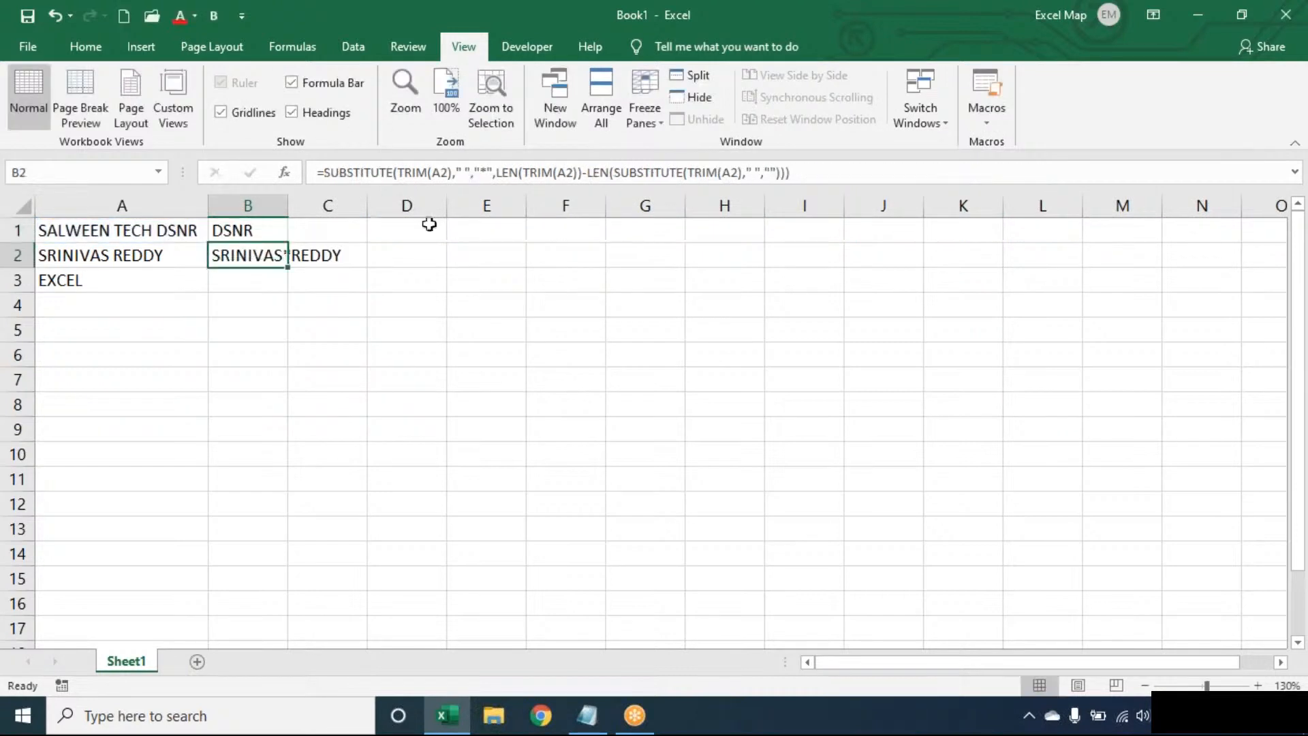
{"action": "left_click", "coordinate": [277, 225]}
{"action": "left_click_drag", "start_coordinate": [288, 243], "coordinate": [286, 286]}
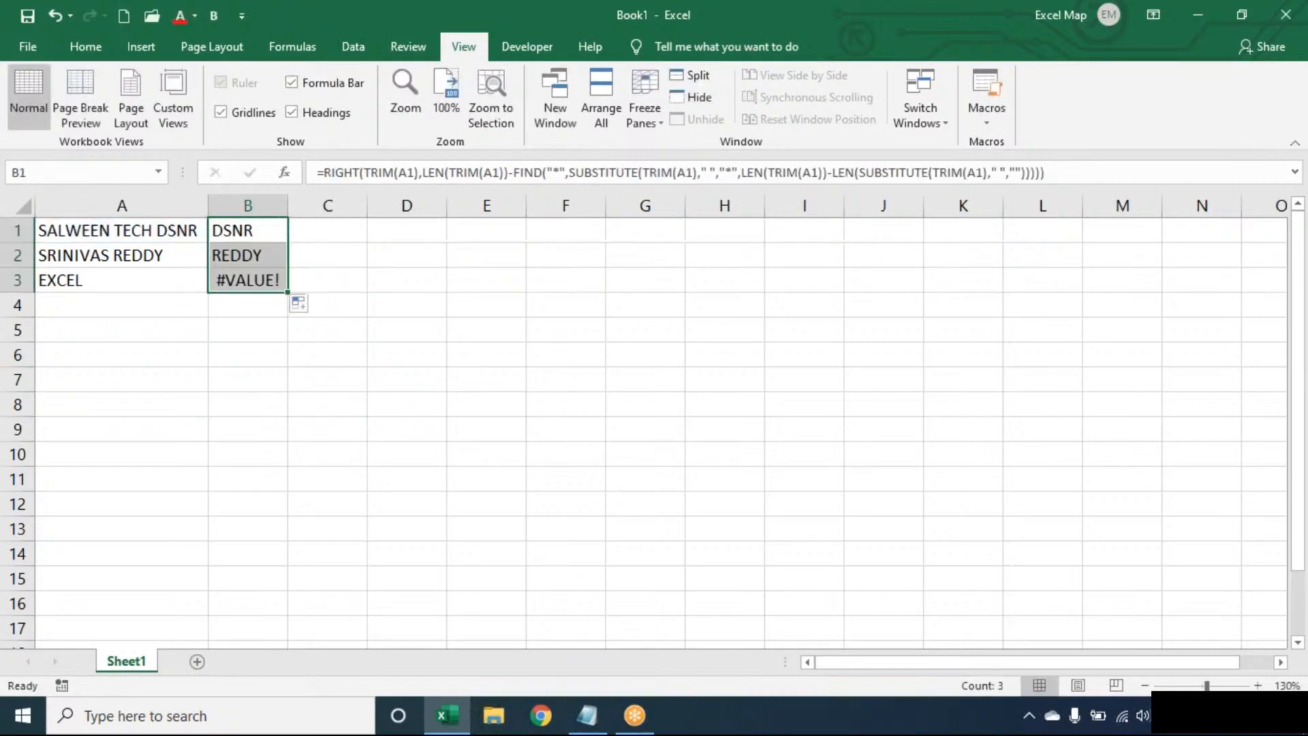
Wrap B1's last-word formula in IFERROR(…,TRIM(A1)) so single words return the whole text.
{"action": "double_click", "coordinate": [236, 226]}
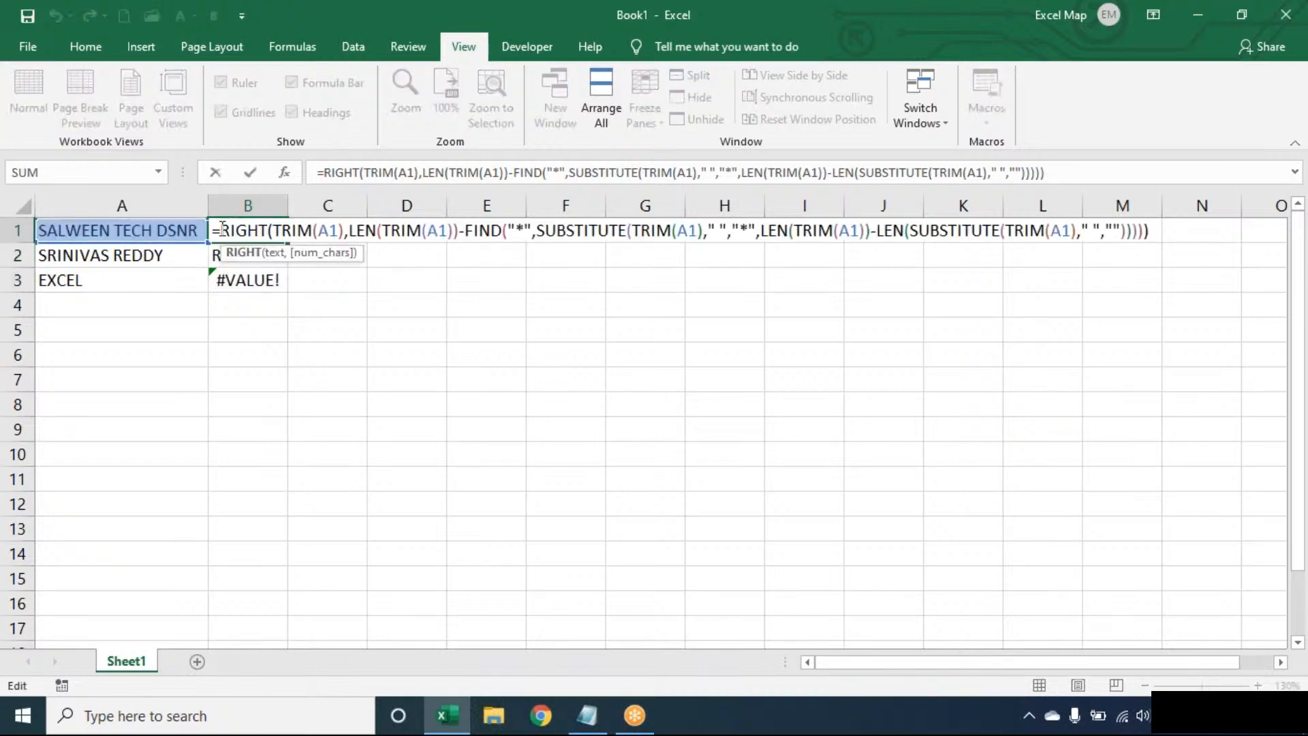
{"action": "left_click", "coordinate": [221, 230]}
{"action": "type", "text": "IFERROR("}
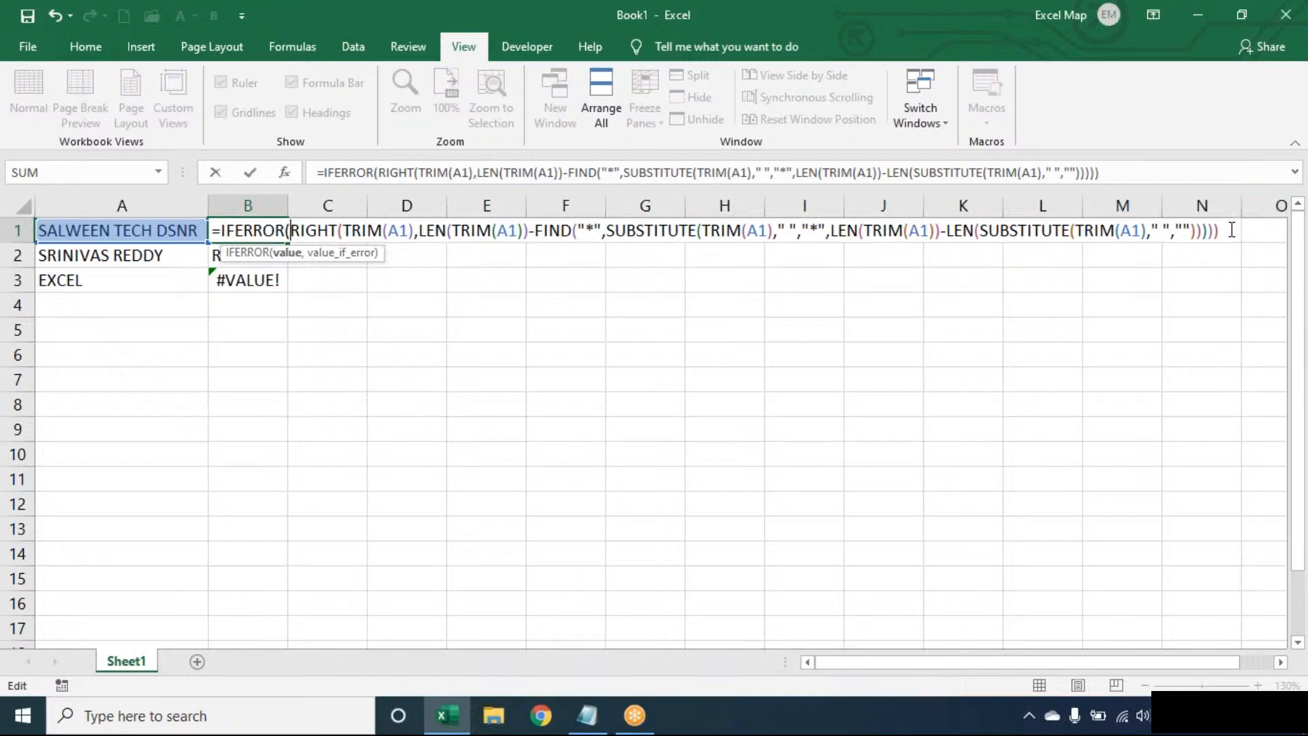
{"action": "left_click", "coordinate": [1232, 231]}
{"action": "type", "text": ","}
{"action": "type", "text": "TRIM(A1))"}
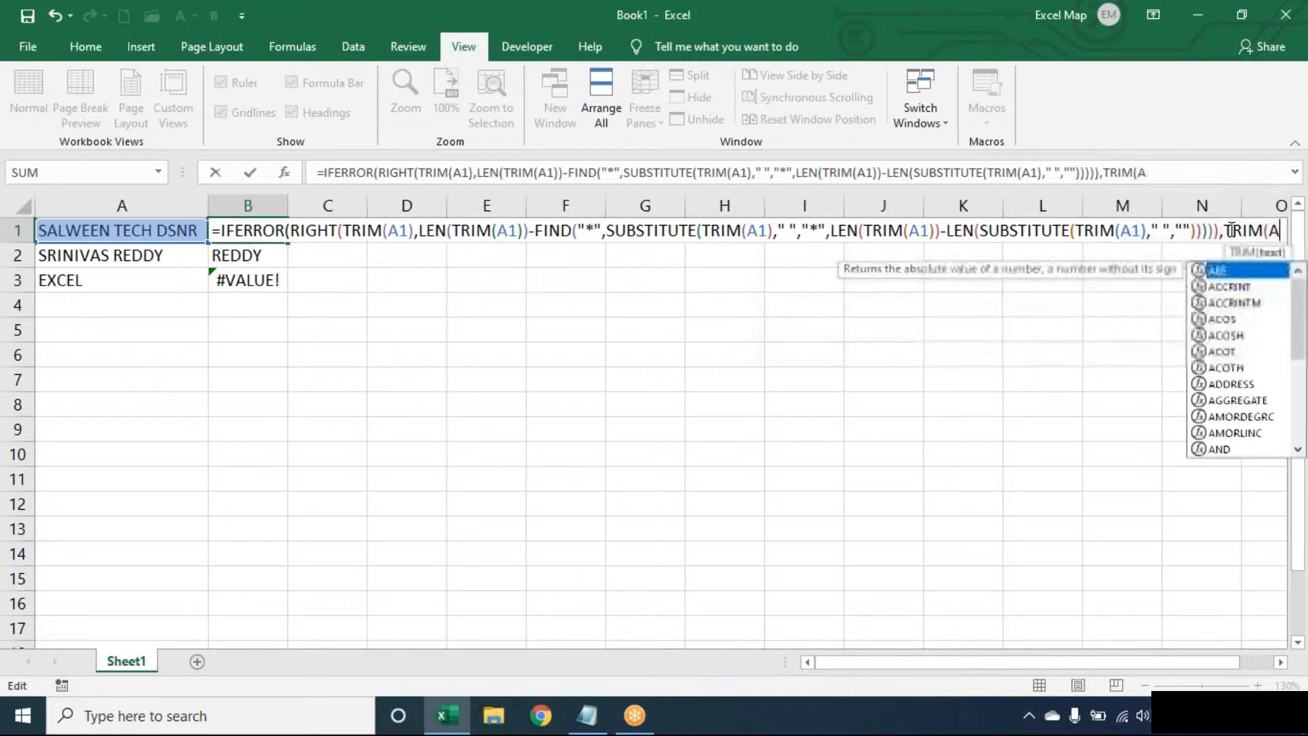
{"action": "key", "text": "Return"}
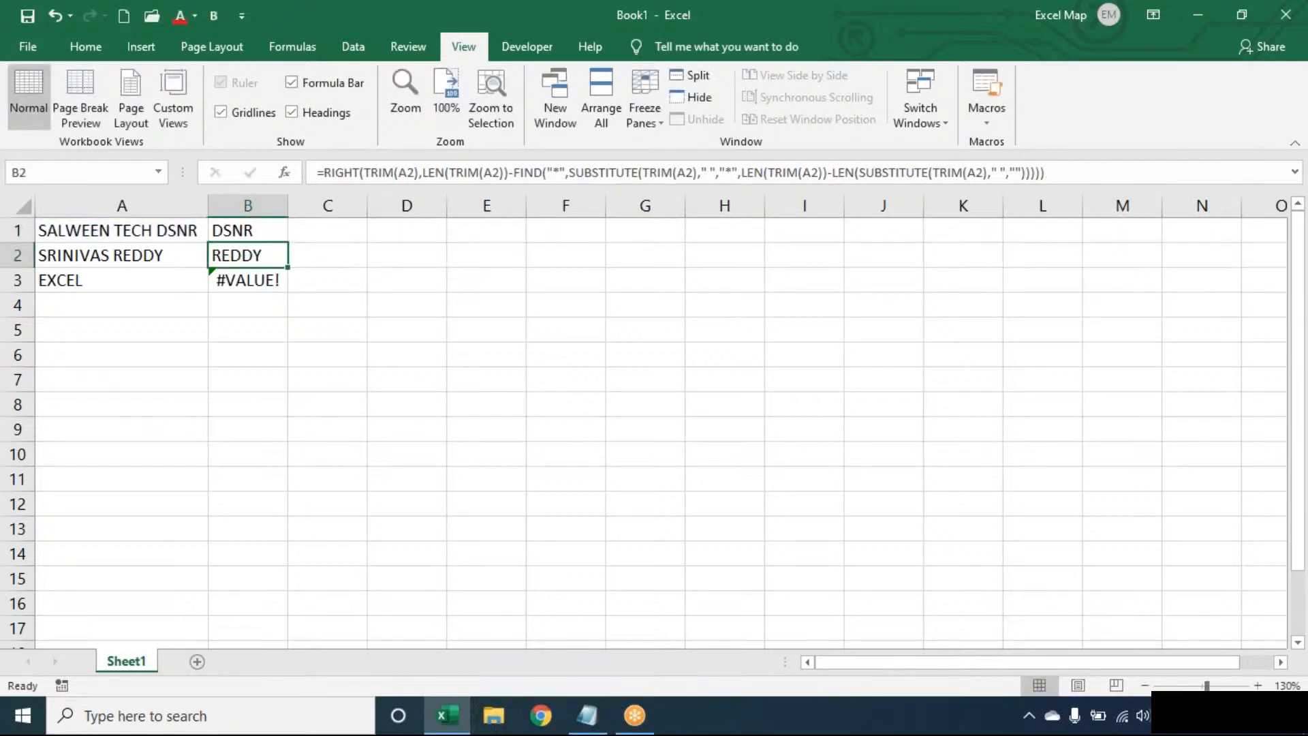
Fill B1's IFERROR formula down to B3 so it shows EXCEL, then zoom in.
{"action": "left_click", "coordinate": [279, 234]}
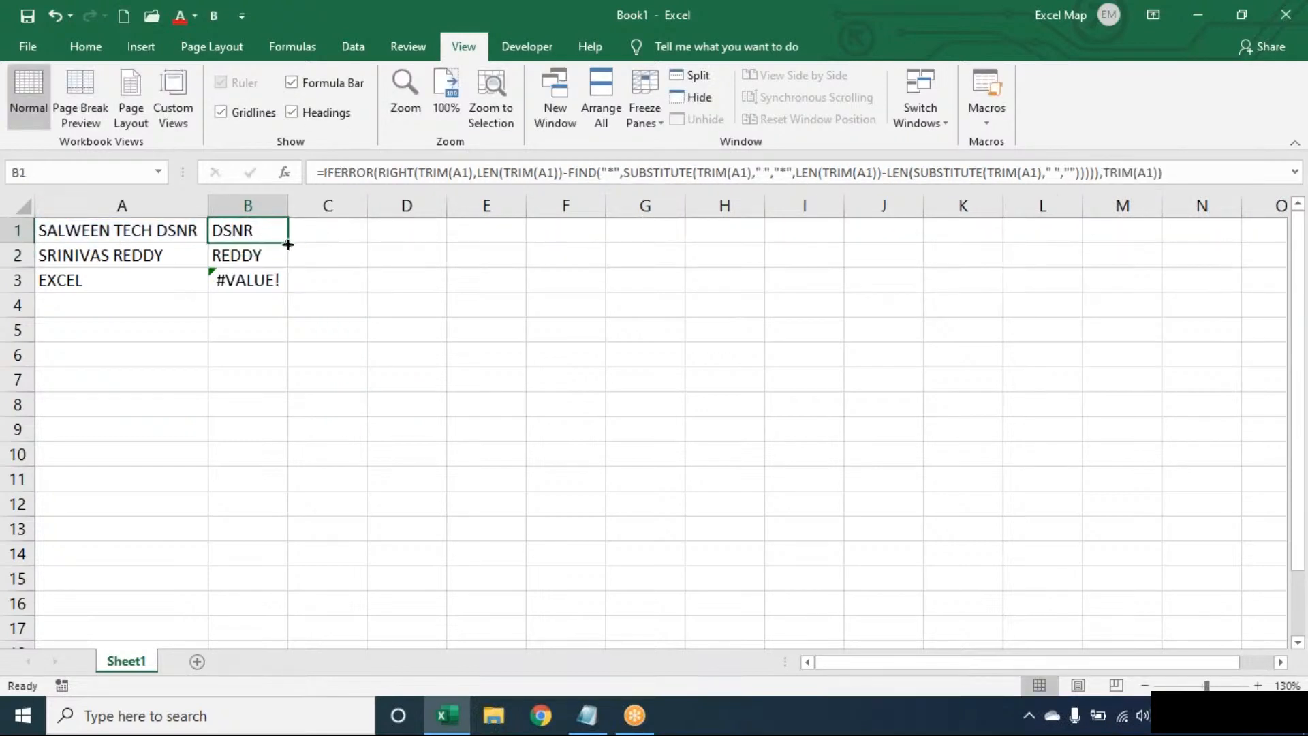
{"action": "double_click", "coordinate": [287, 244]}
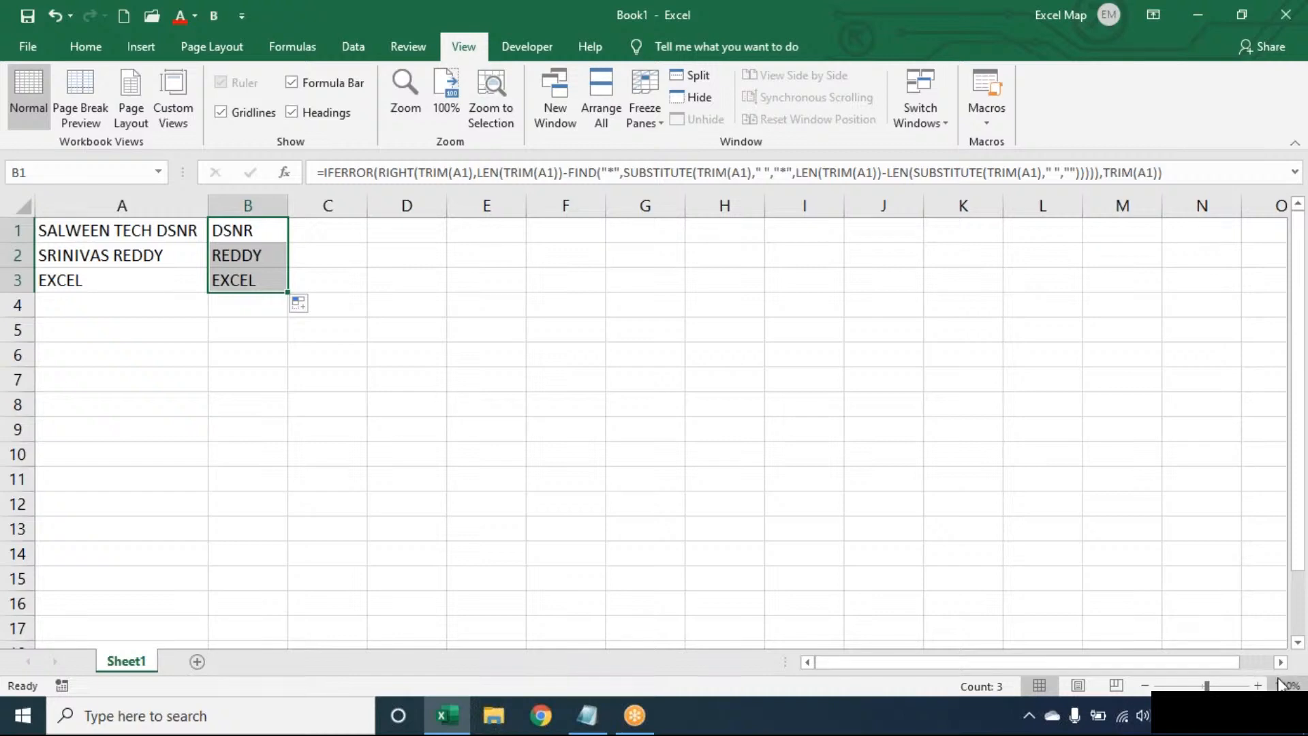
{"action": "left_click", "coordinate": [1258, 686]}
{"action": "left_click", "coordinate": [1257, 686]}
{"action": "left_click", "coordinate": [1257, 685]}
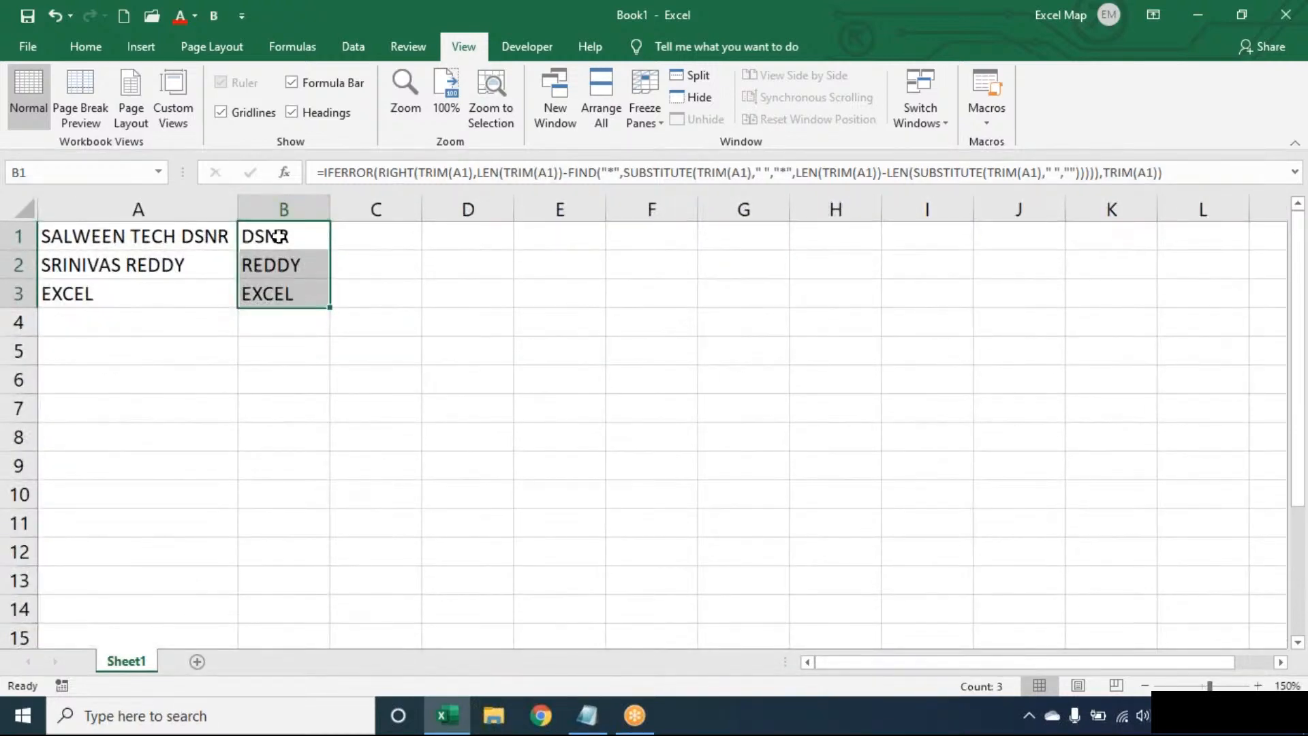
{"action": "double_click", "coordinate": [278, 236]}
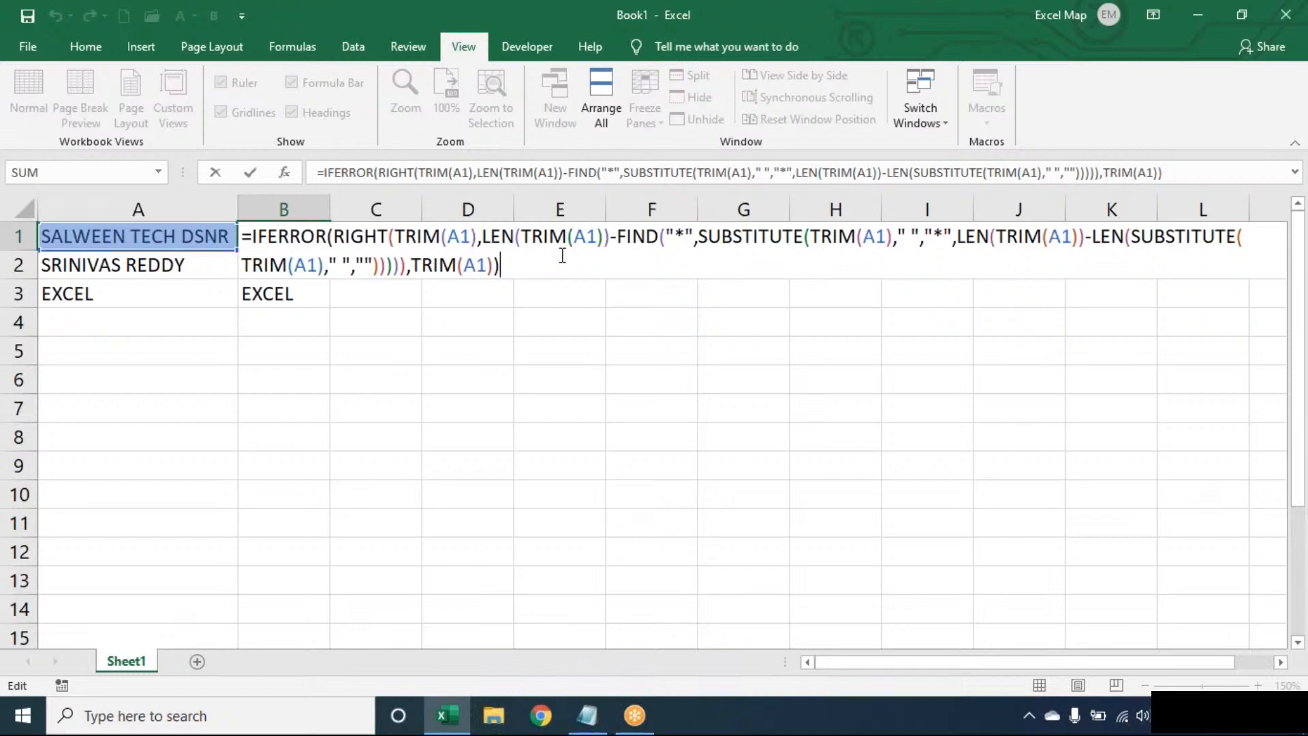
{"action": "left_click", "coordinate": [917, 34]}
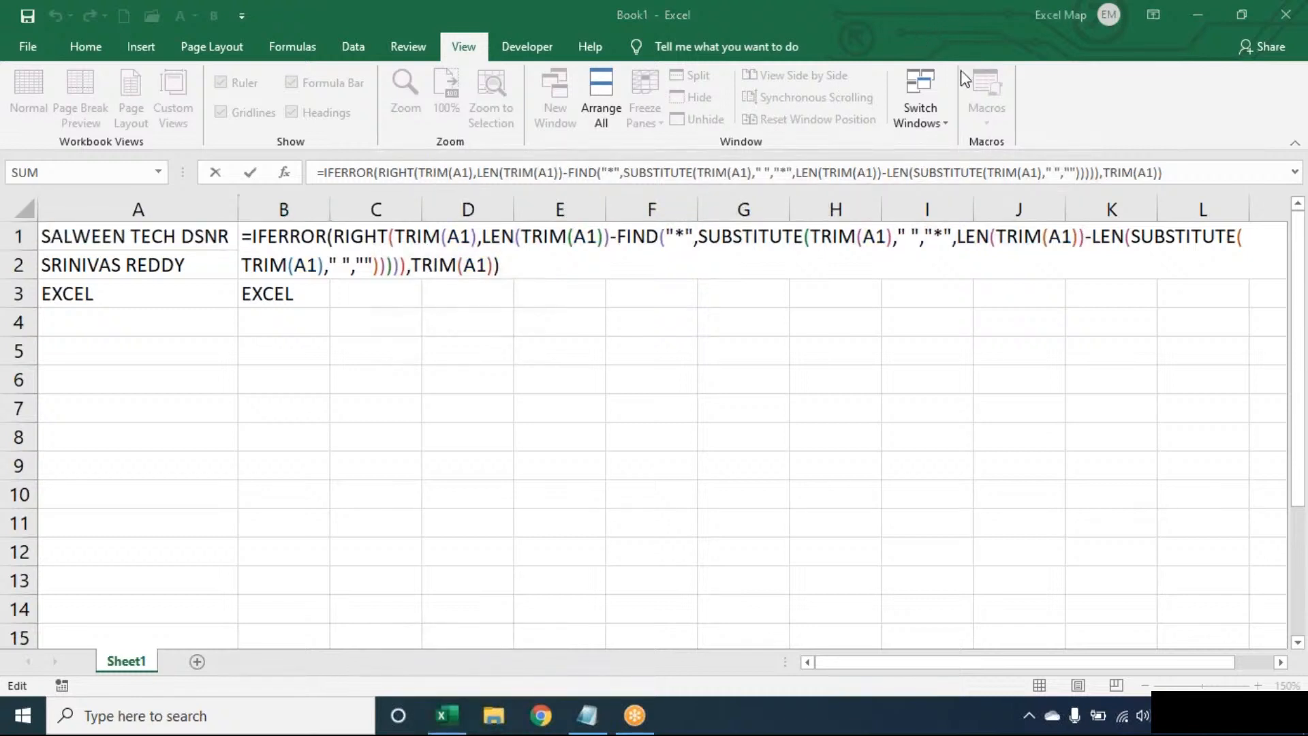
{"action": "left_click", "coordinate": [579, 278]}
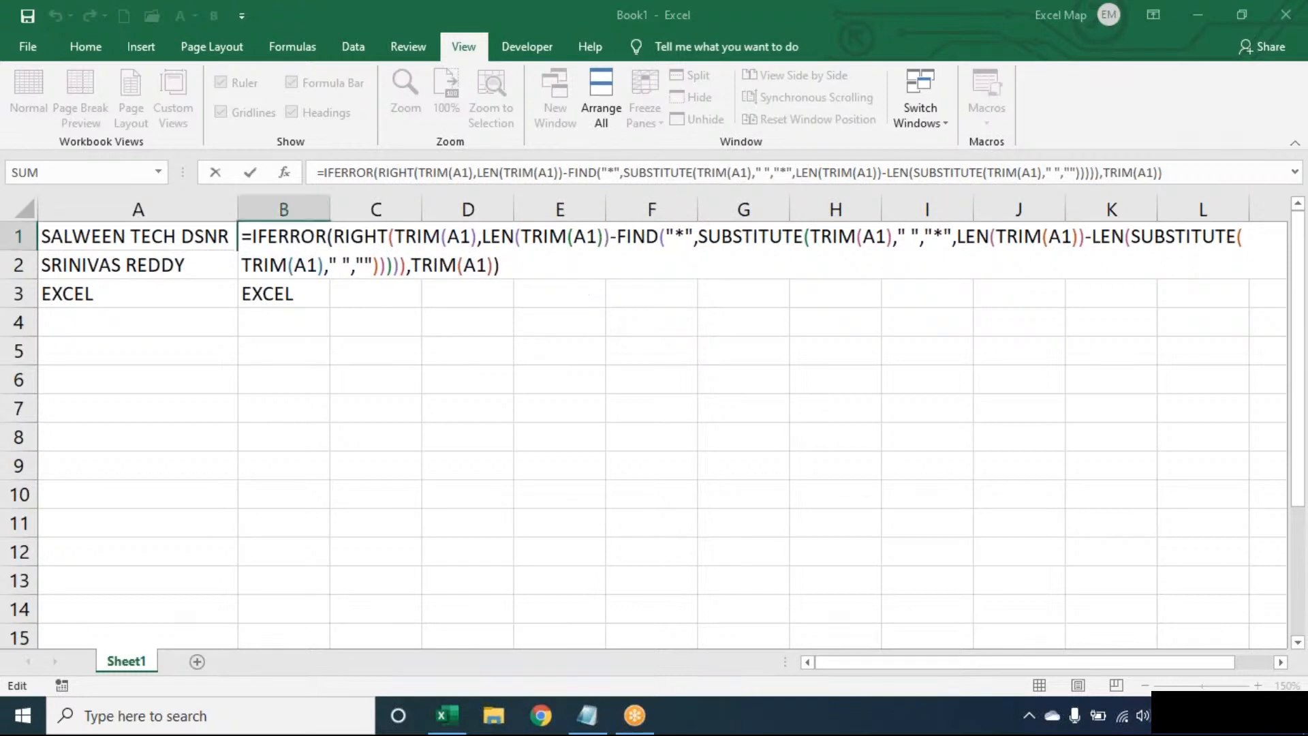
{"action": "key", "text": "Return"}
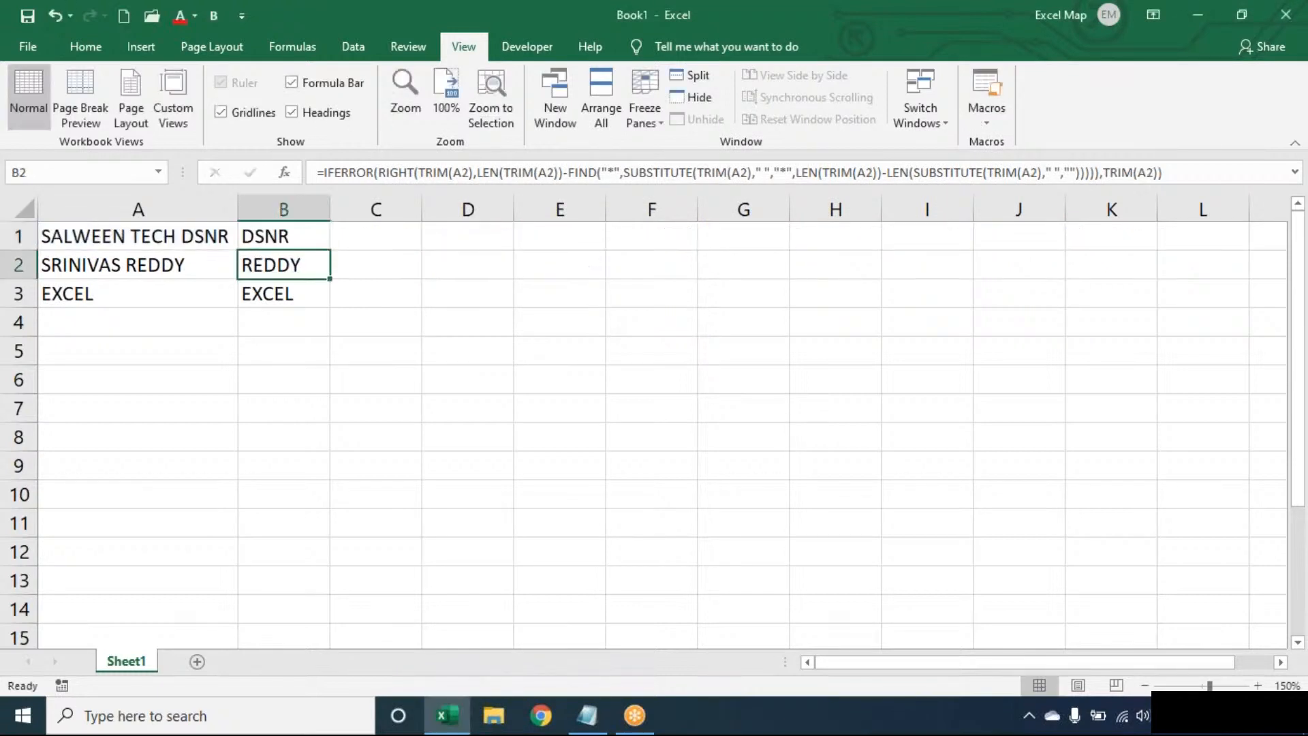
{"action": "key", "text": "Up"}
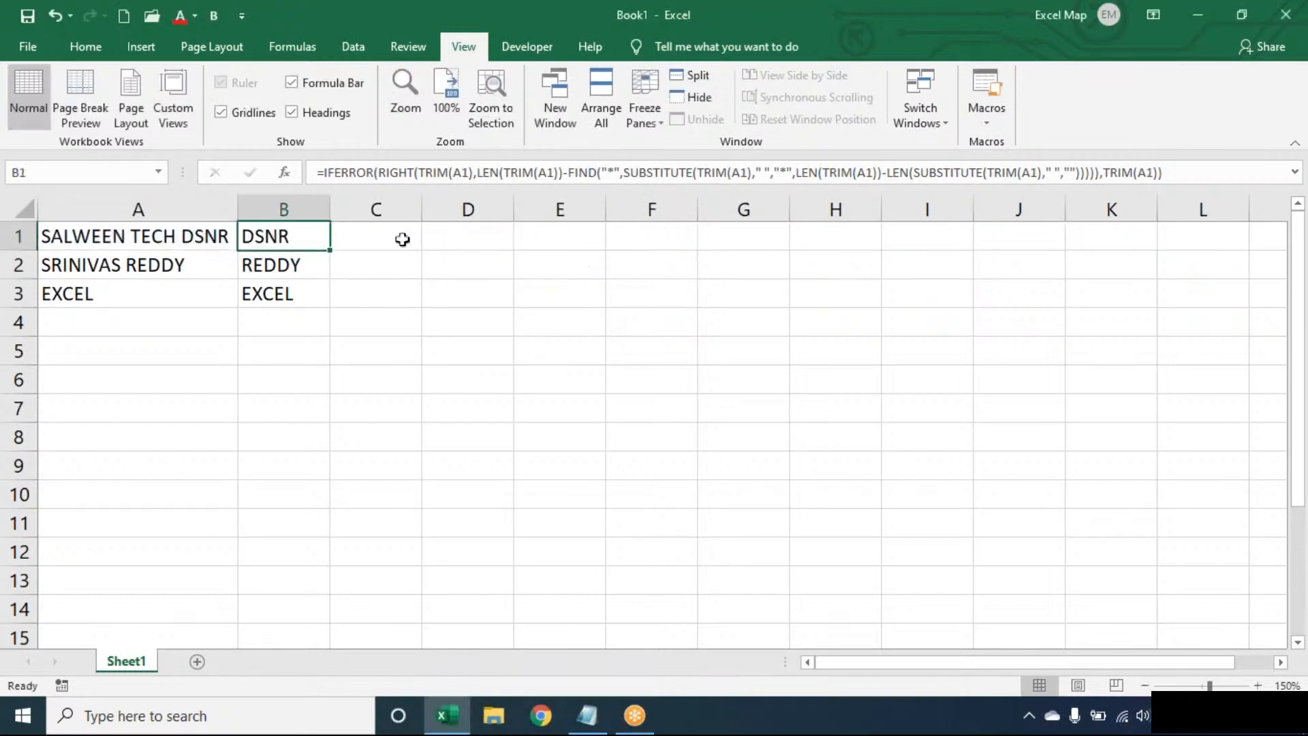
{"action": "double_click", "coordinate": [302, 237]}
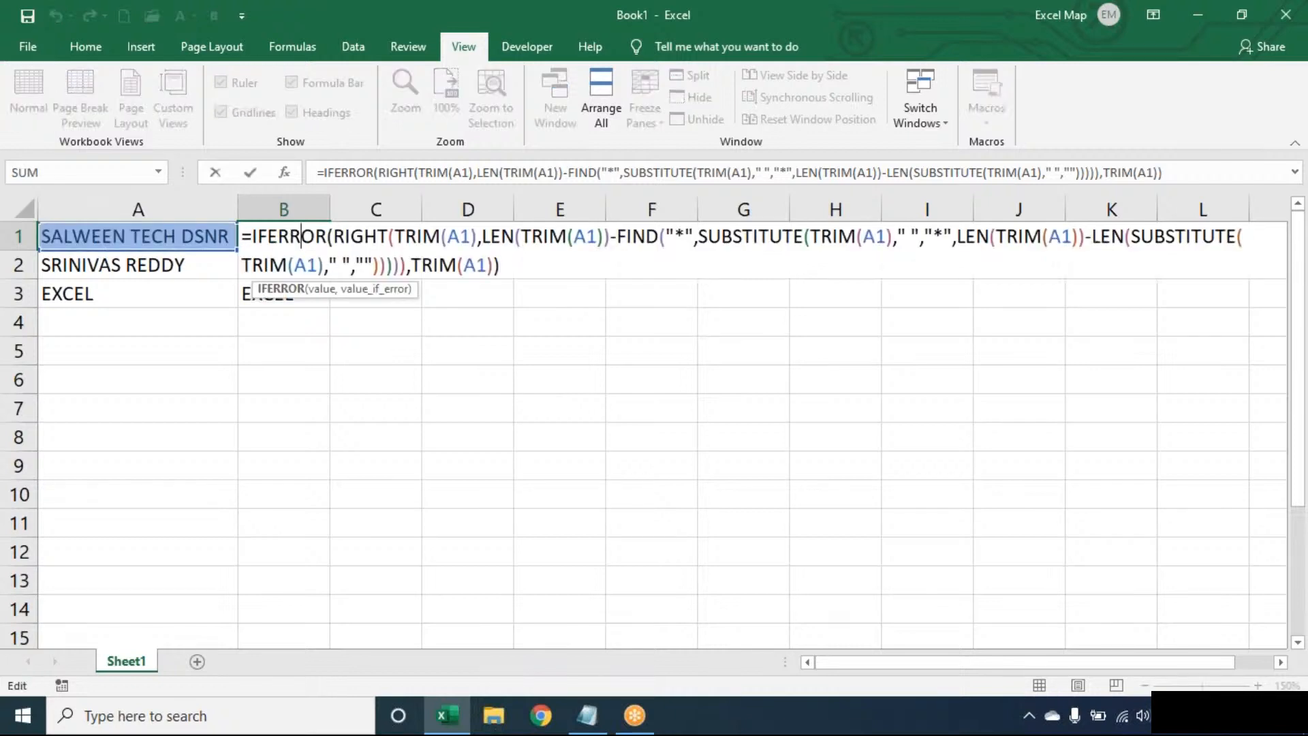
{"action": "key", "text": "Escape"}
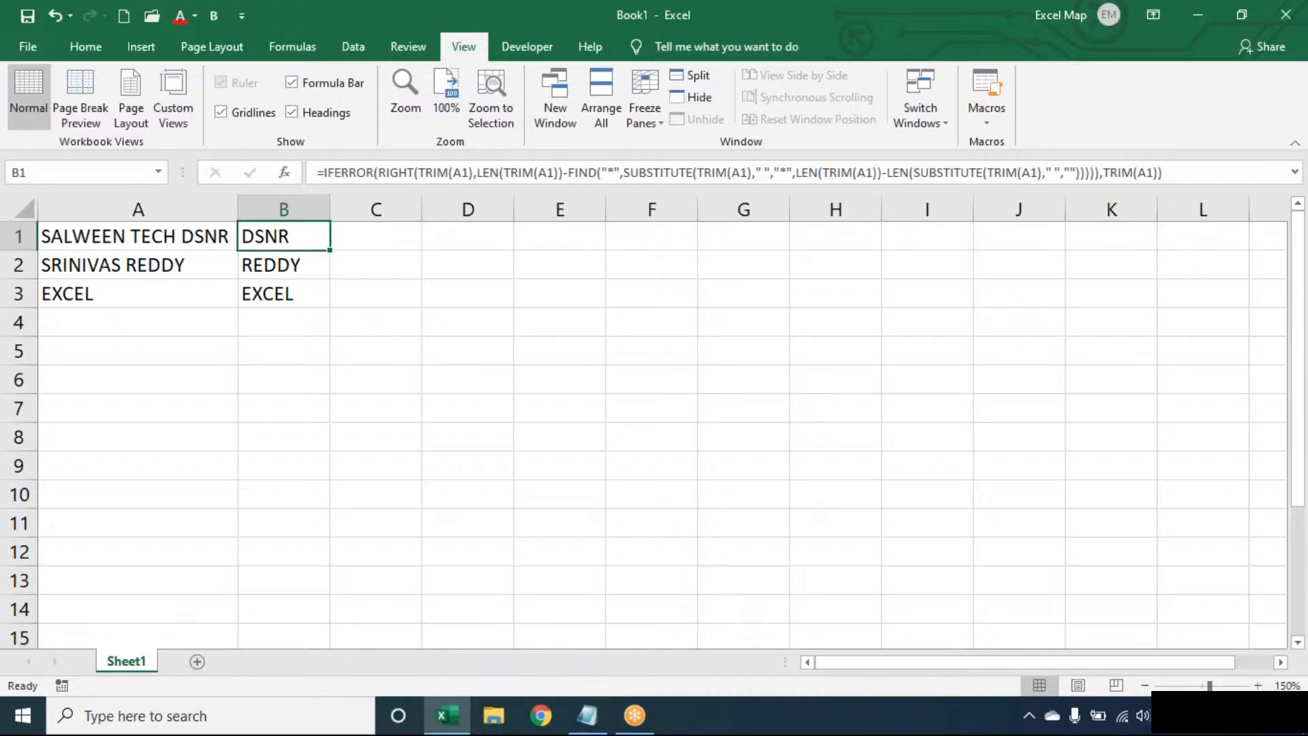
{"action": "left_click", "coordinate": [31, 46]}
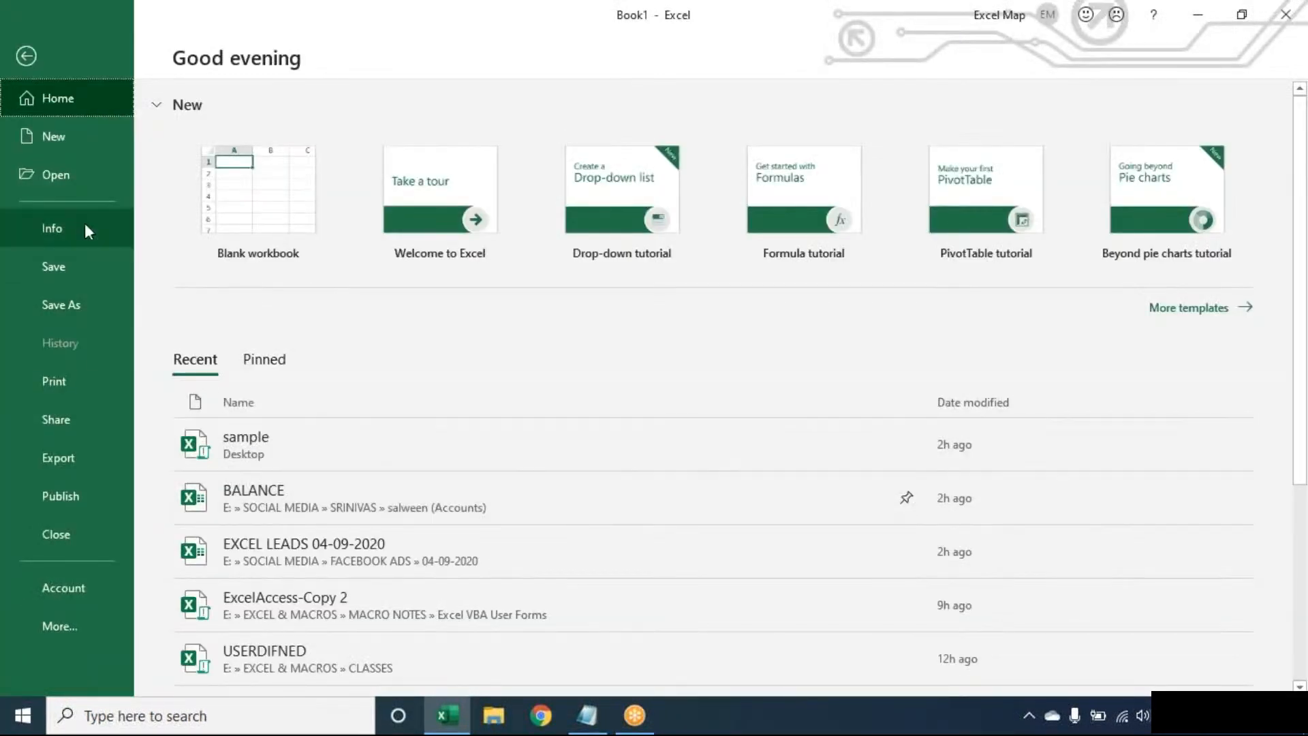
Open SALES REPORT from the Recent workbooks list and select customer BOTTM in B5.
{"action": "left_click", "coordinate": [84, 184]}
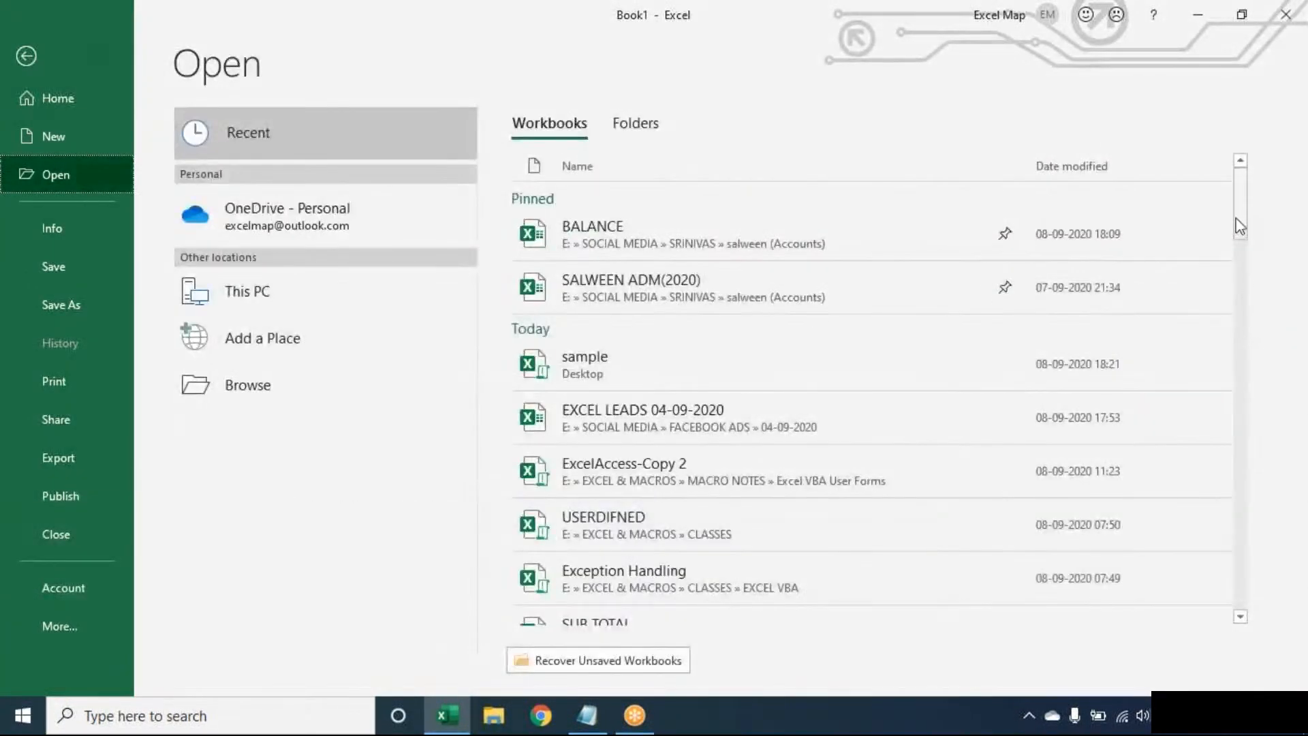
{"action": "left_click_drag", "start_coordinate": [1240, 227], "coordinate": [1241, 344]}
{"action": "left_click", "coordinate": [856, 324]}
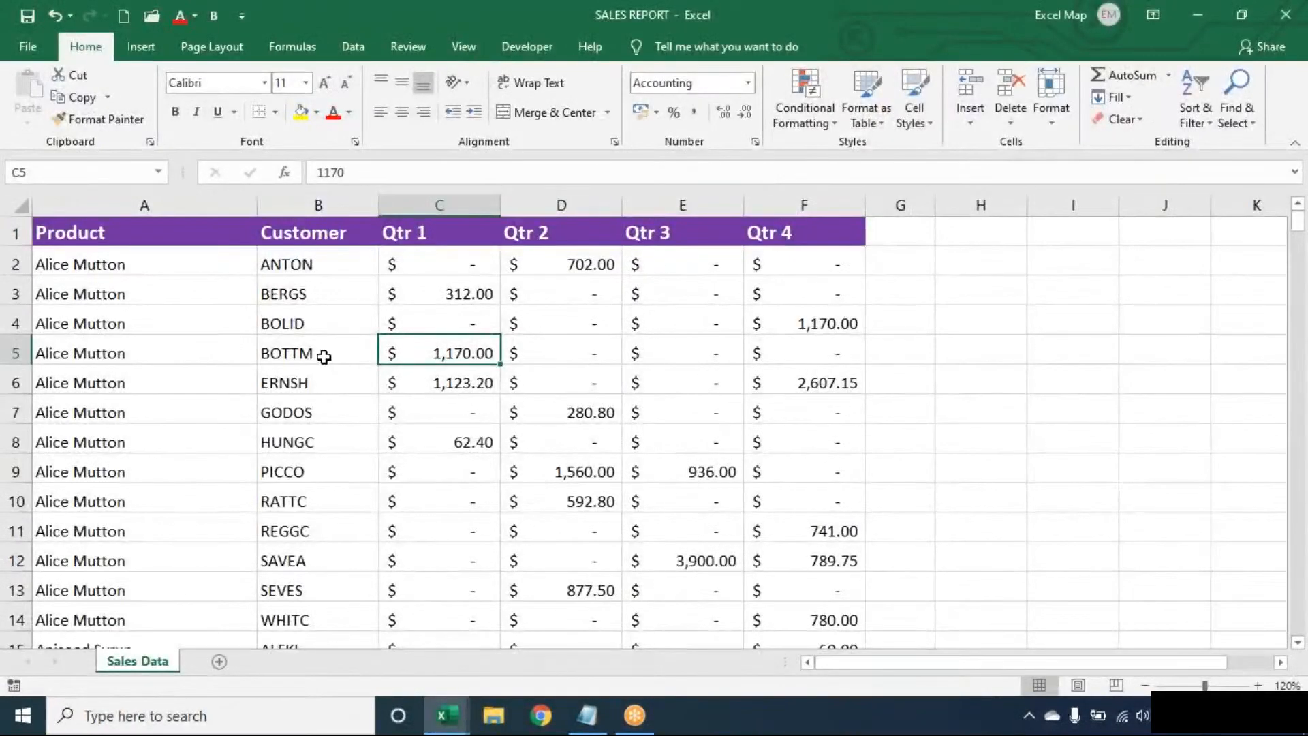
{"action": "left_click", "coordinate": [323, 356]}
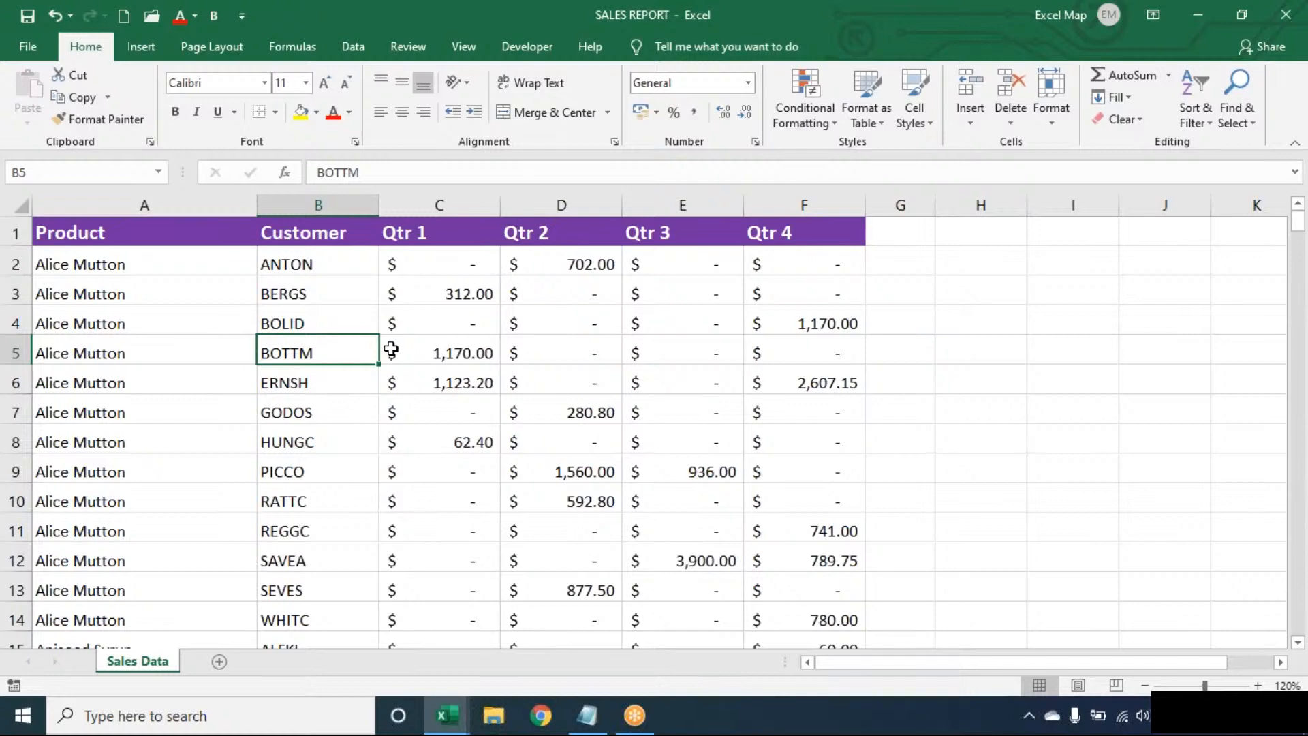
{"action": "key", "text": "ctrl+a"}
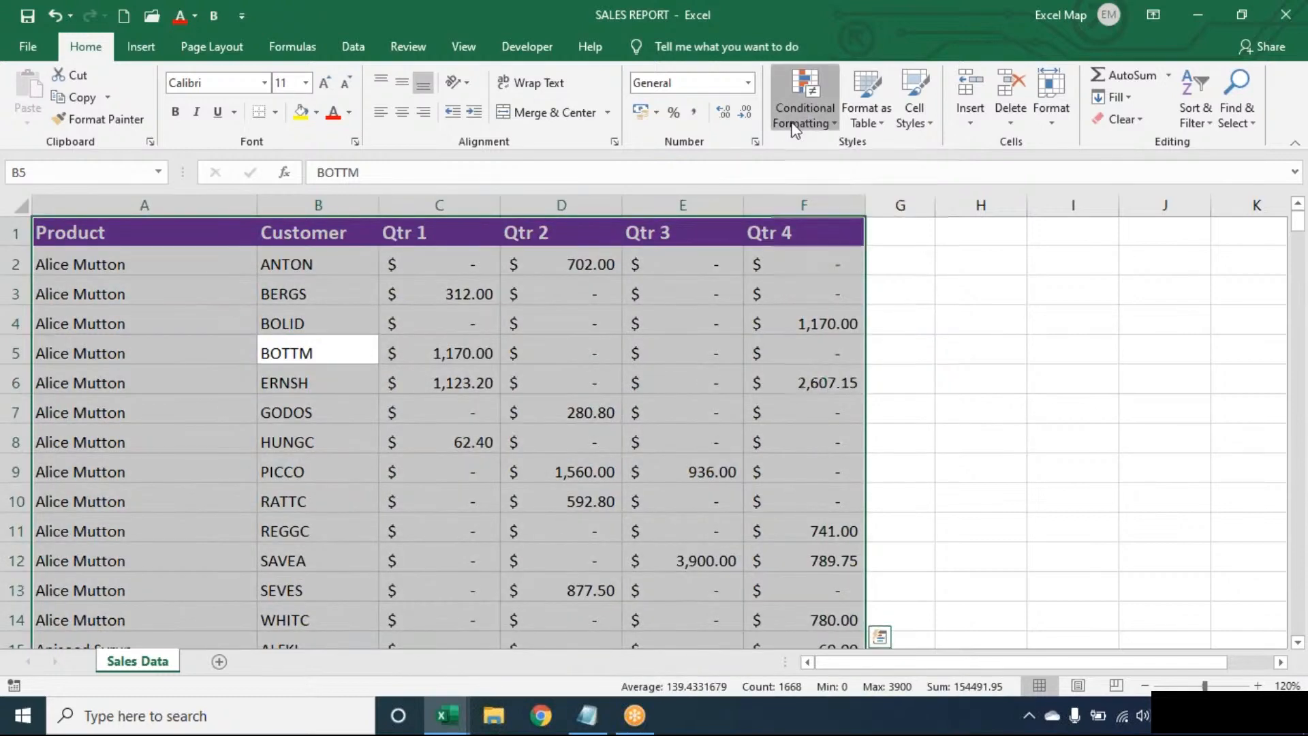
{"action": "left_click", "coordinate": [804, 112]}
{"action": "mouse_move", "coordinate": [823, 157]}
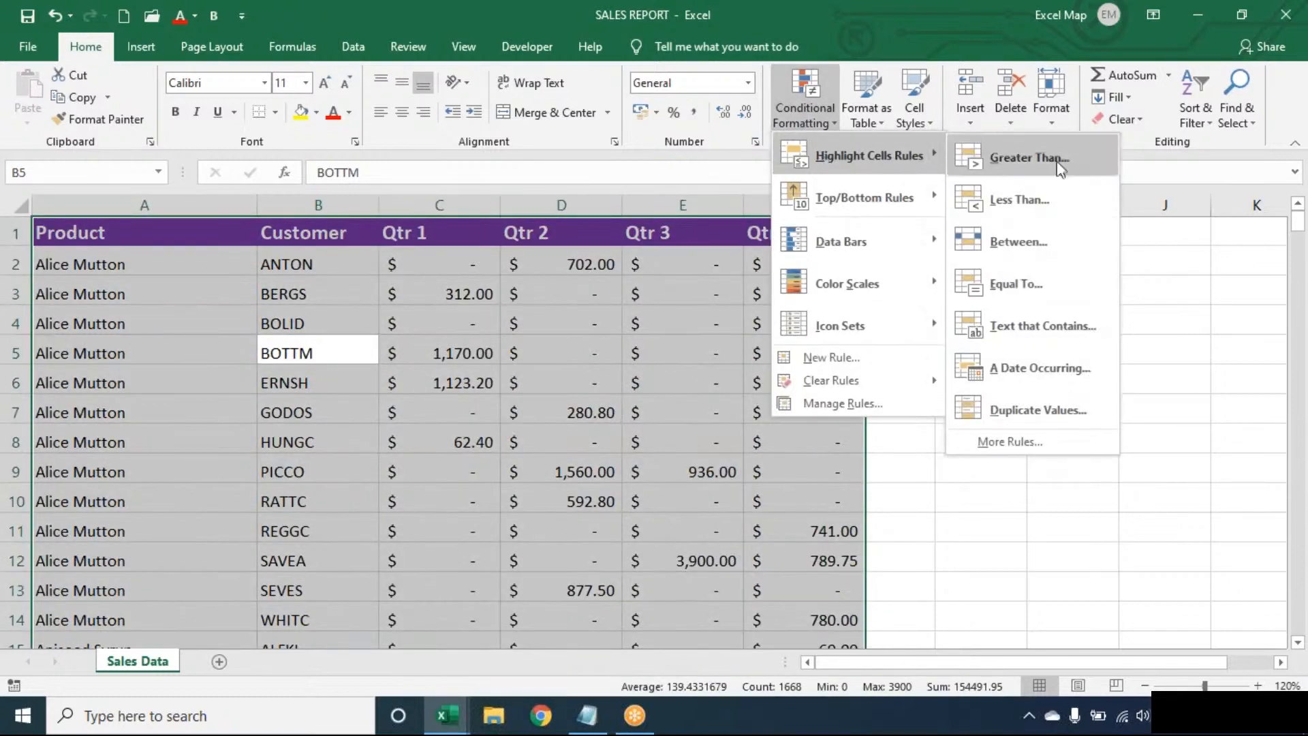
{"action": "left_click", "coordinate": [1035, 320]}
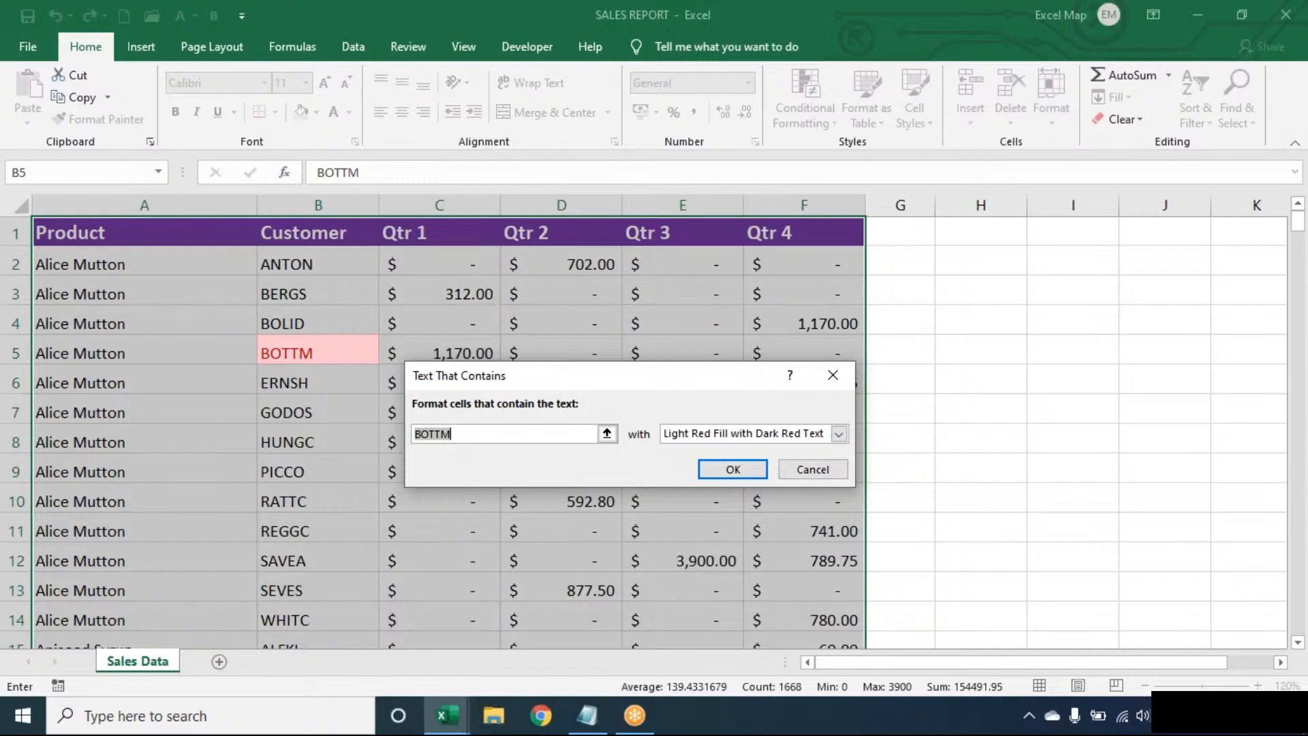
{"action": "key", "text": "Escape"}
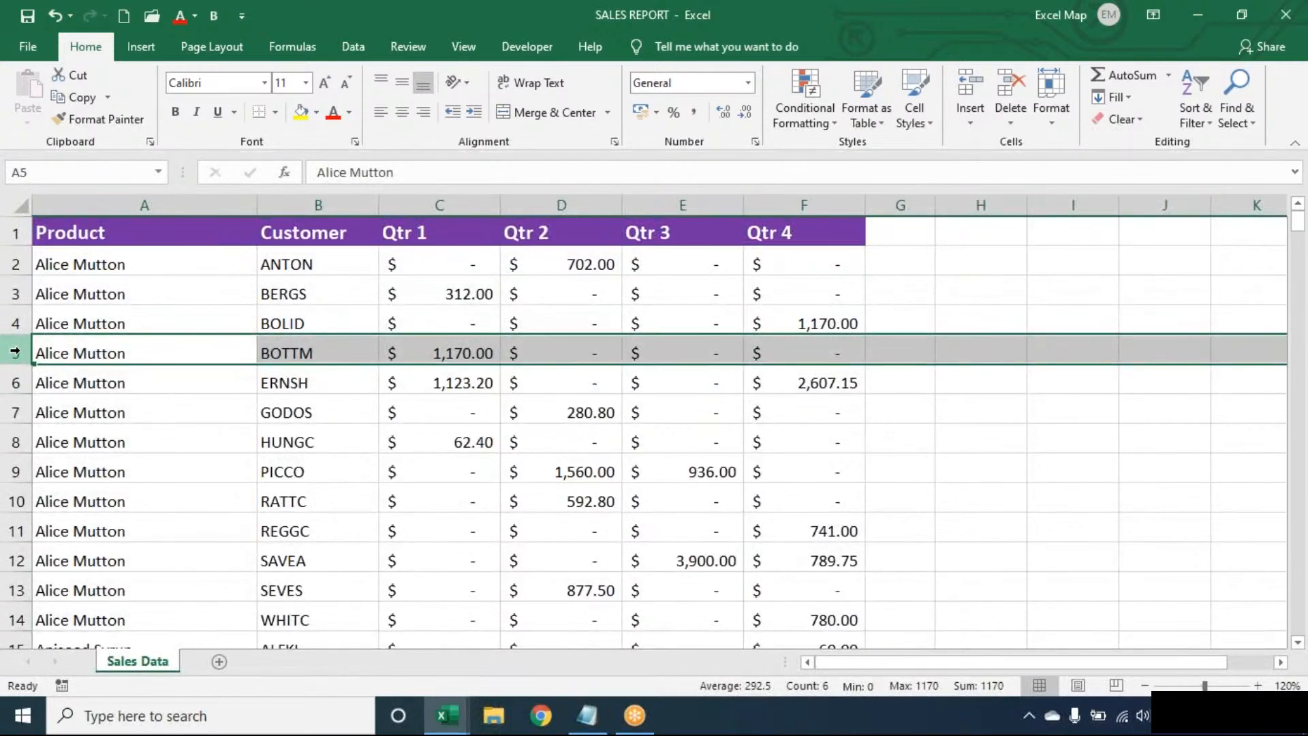
{"action": "left_click", "coordinate": [346, 353]}
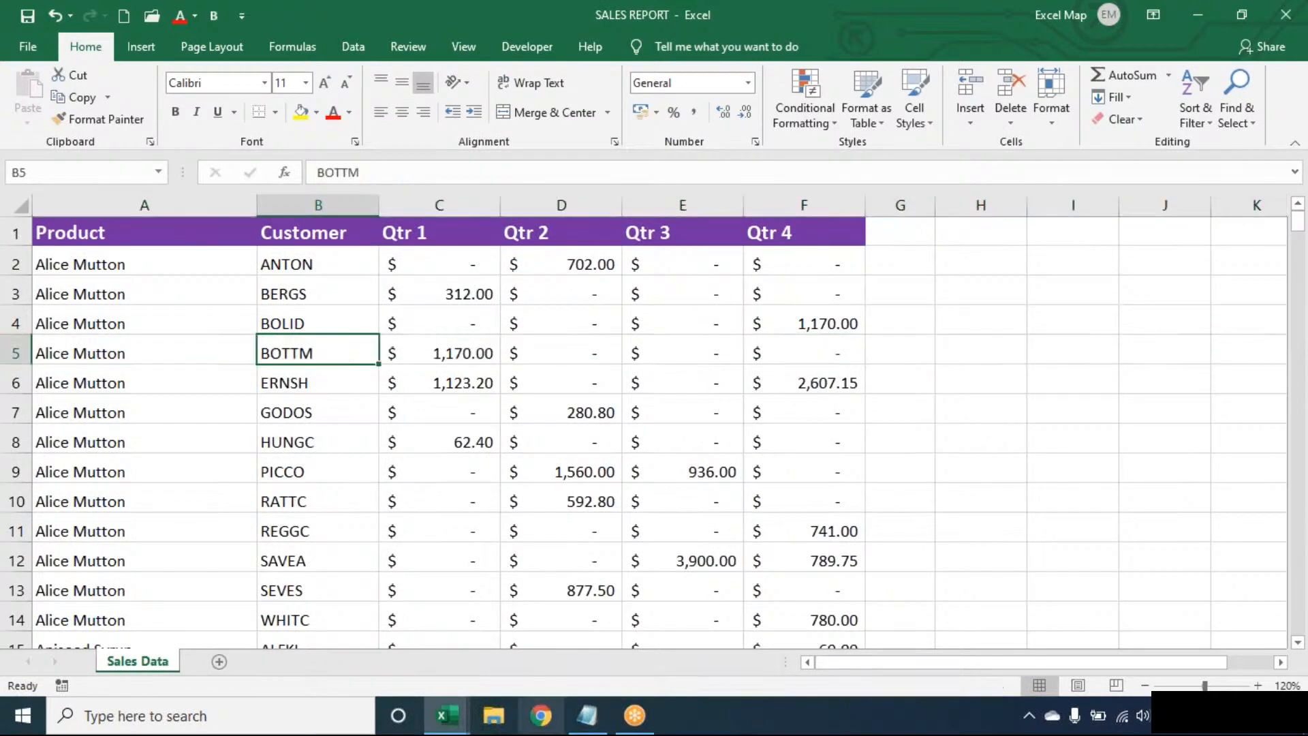
{"action": "left_click", "coordinate": [594, 719]}
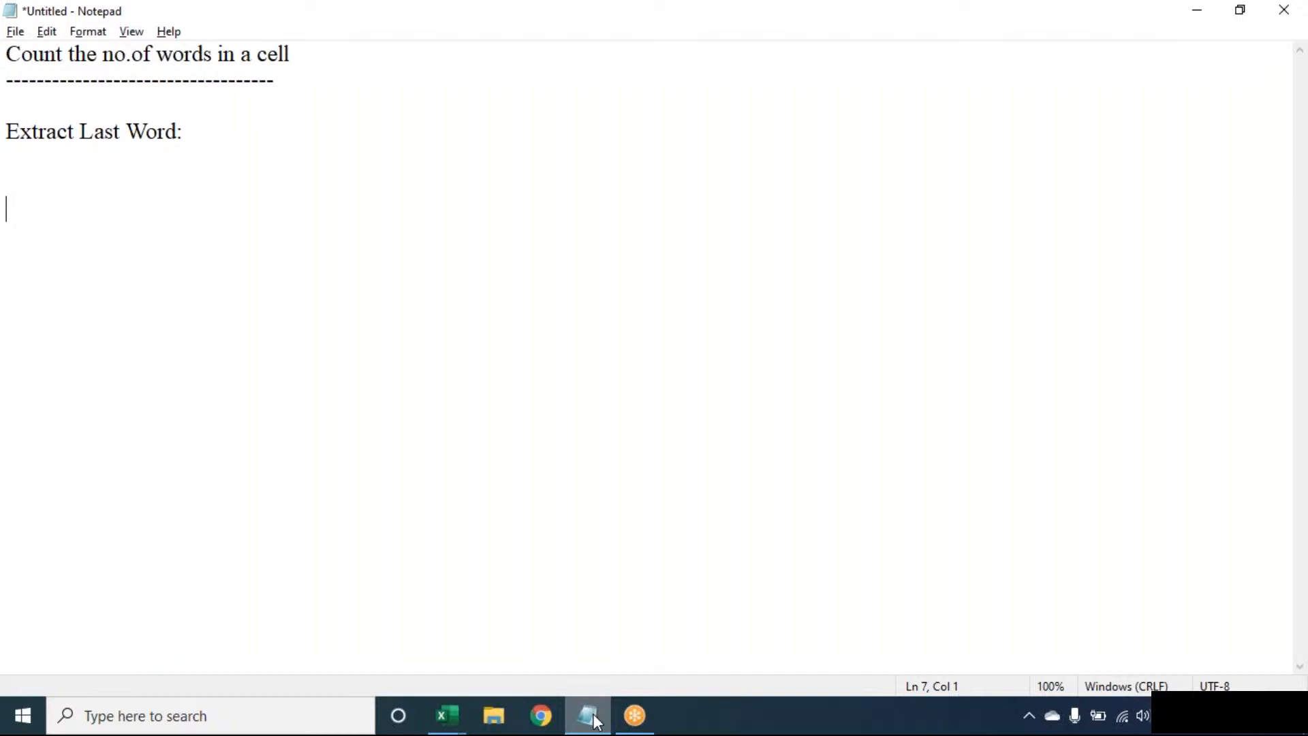
{"action": "left_click", "coordinate": [598, 722]}
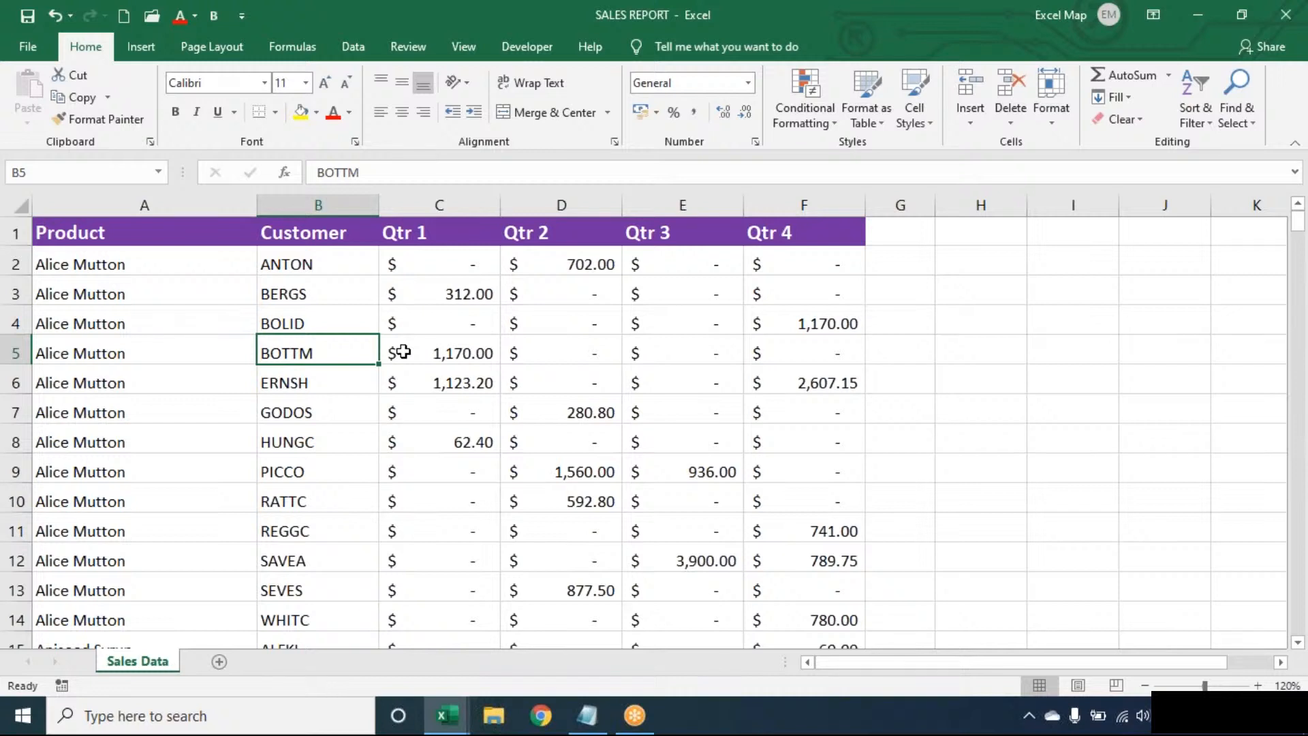
Choose New Rule from the Home tab's Conditional Formatting menu.
{"action": "left_click", "coordinate": [808, 109]}
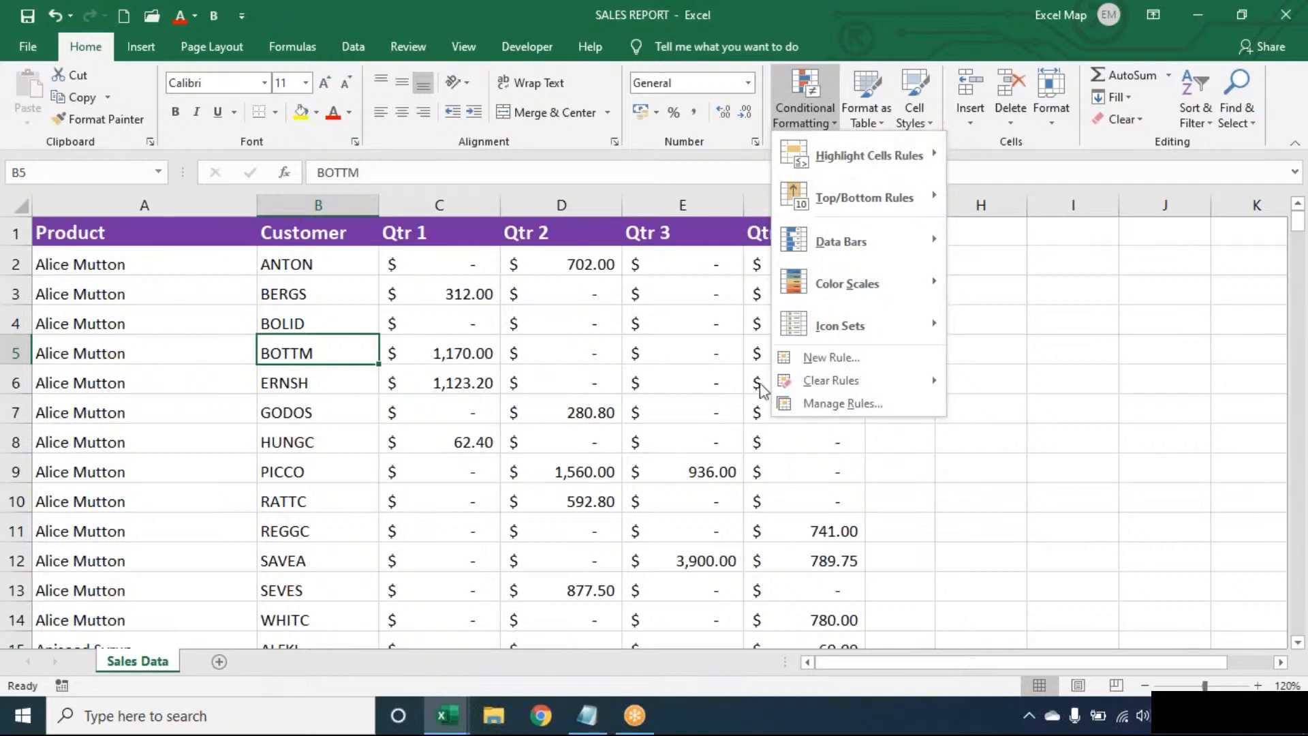
{"action": "left_click", "coordinate": [794, 361]}
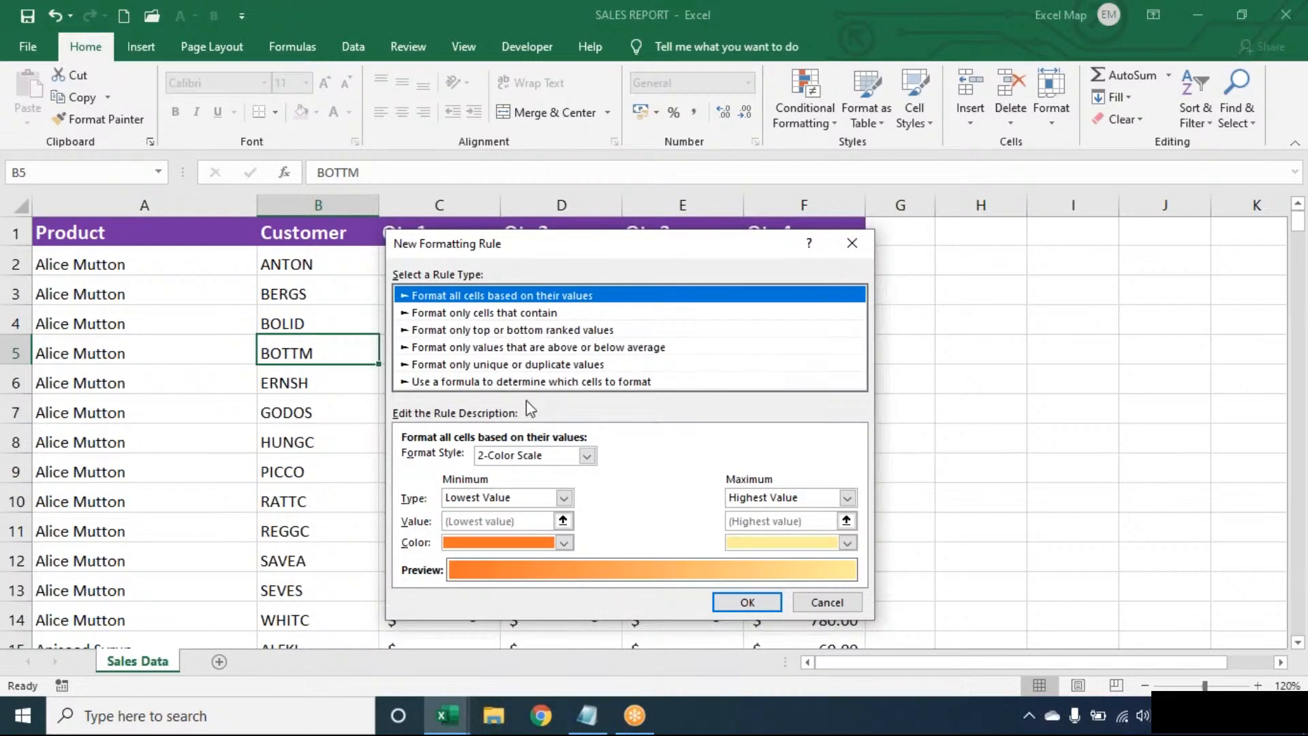
Choose 'Use a formula to determine which cells to format' and enter =$B5="BOTTM".
{"action": "left_click", "coordinate": [532, 382]}
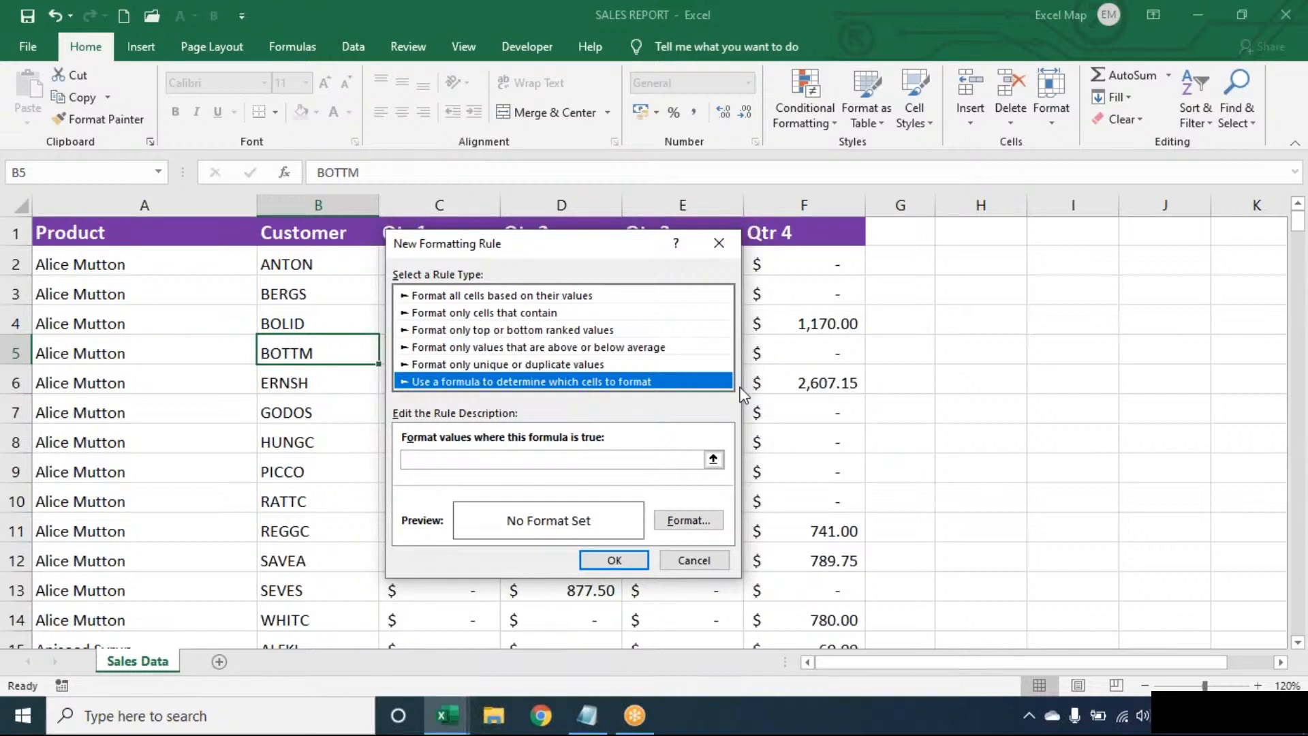
{"action": "left_click", "coordinate": [688, 459]}
{"action": "type", "text": "="}
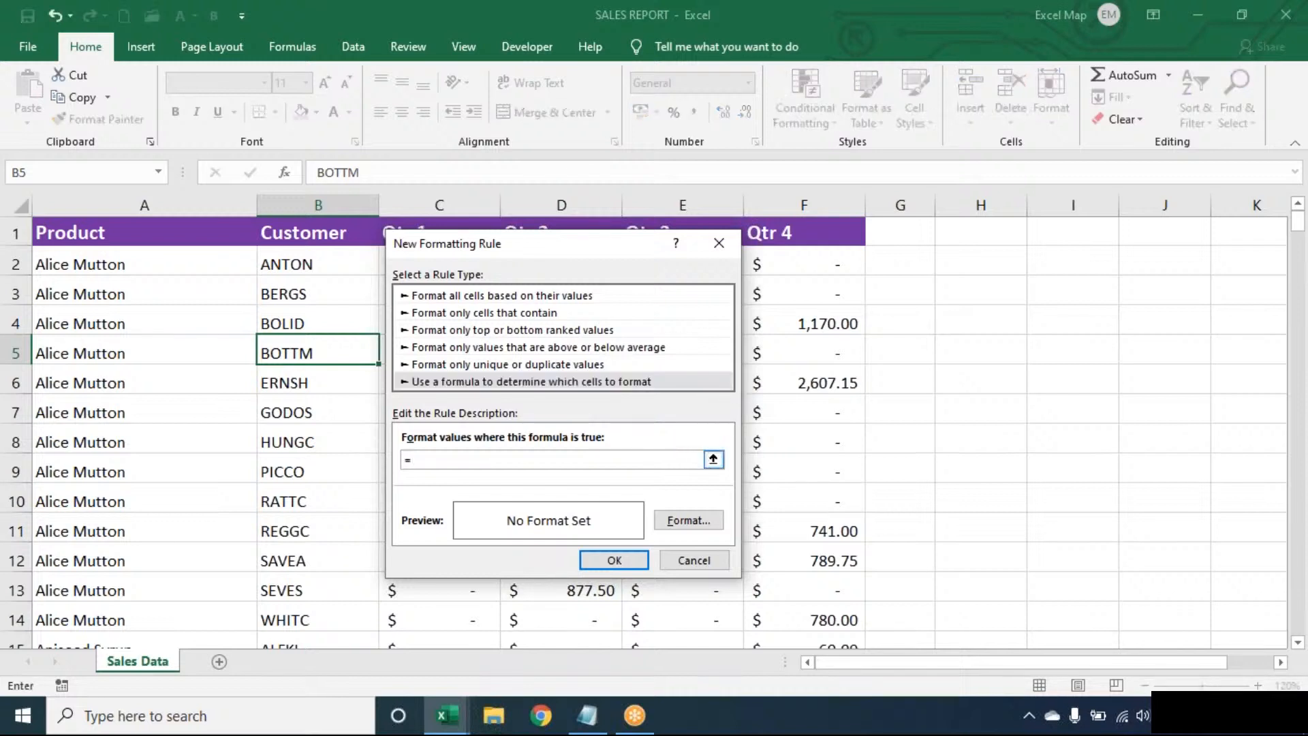
{"action": "type", "text": "$B5=\"BOTTM\""}
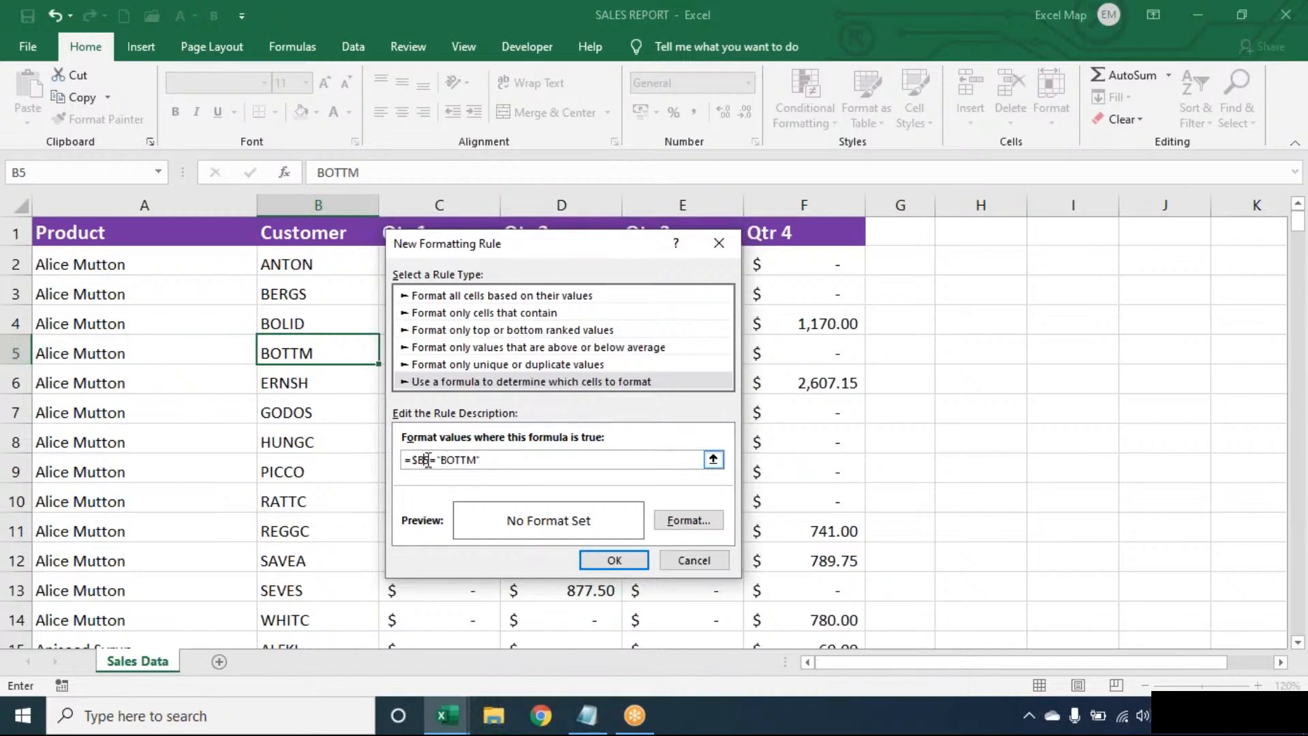
Give the =$B5="BOTTM" rule a light blue fill format.
{"action": "left_click", "coordinate": [690, 525]}
{"action": "left_click", "coordinate": [690, 522]}
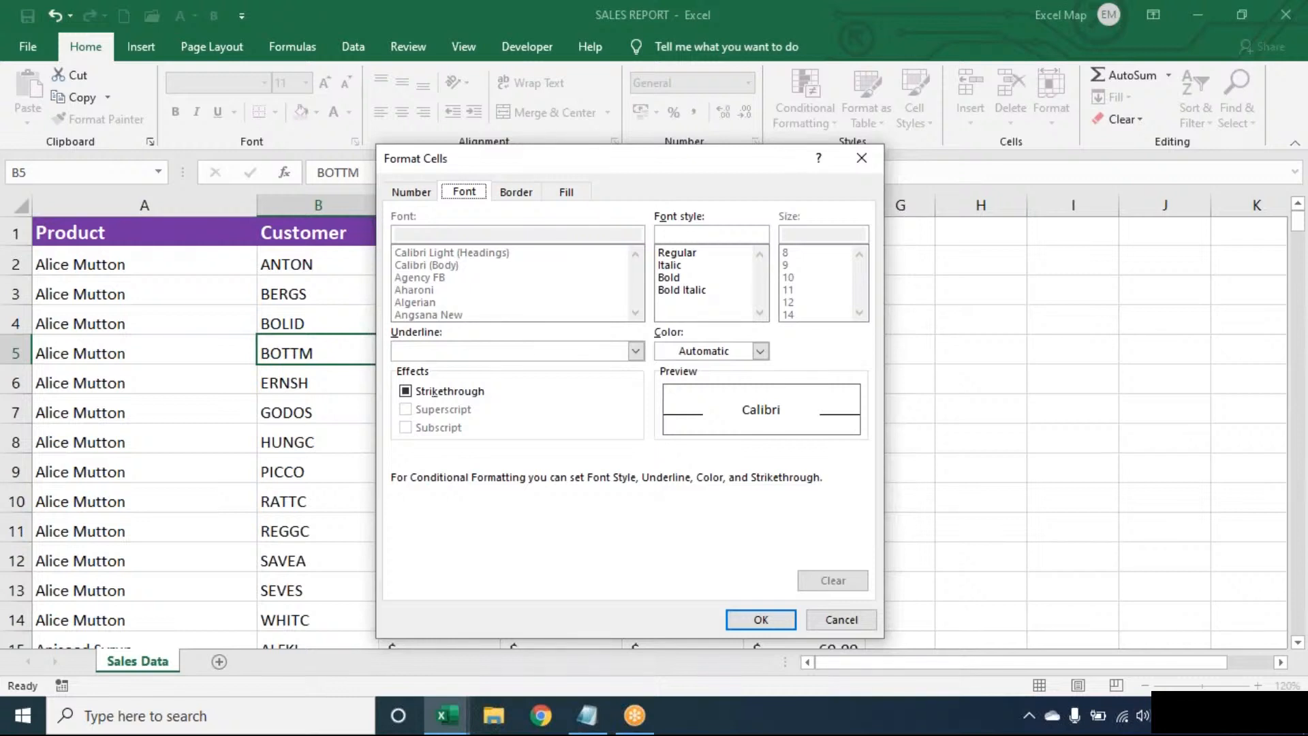
{"action": "left_click", "coordinate": [568, 193]}
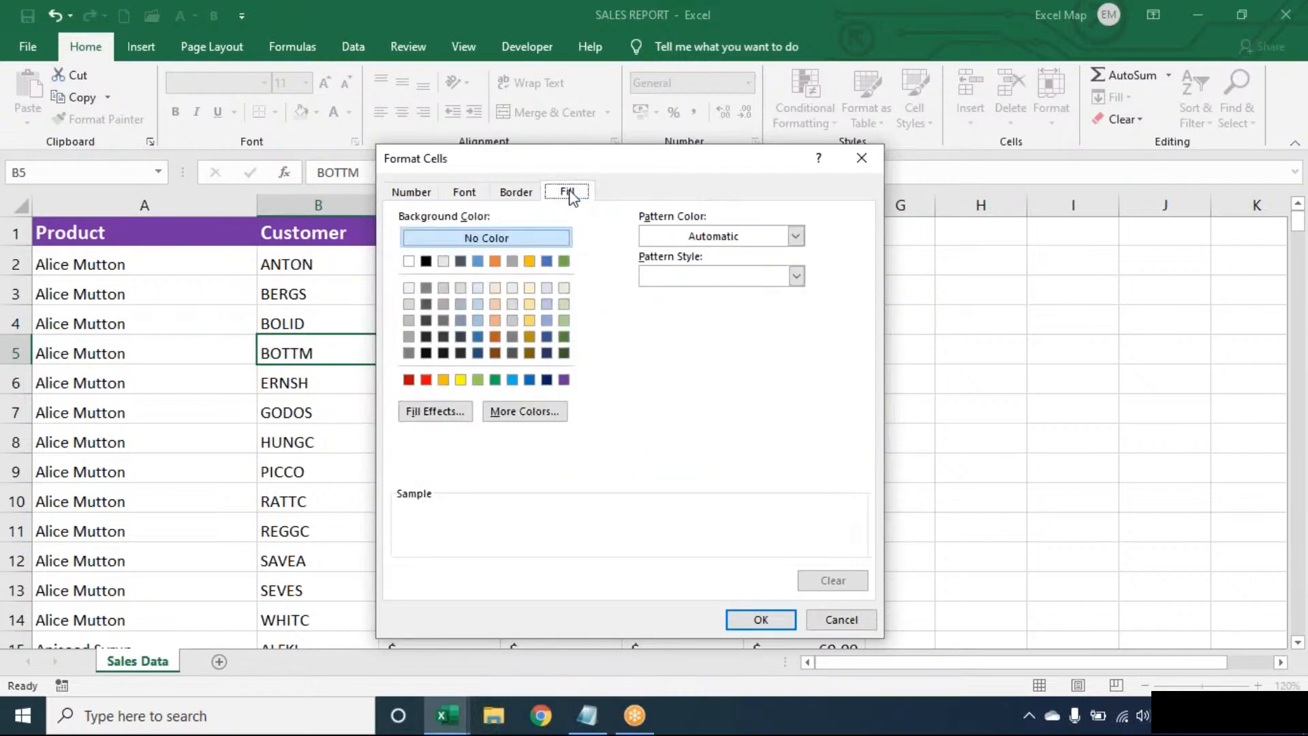
{"action": "left_click", "coordinate": [512, 379]}
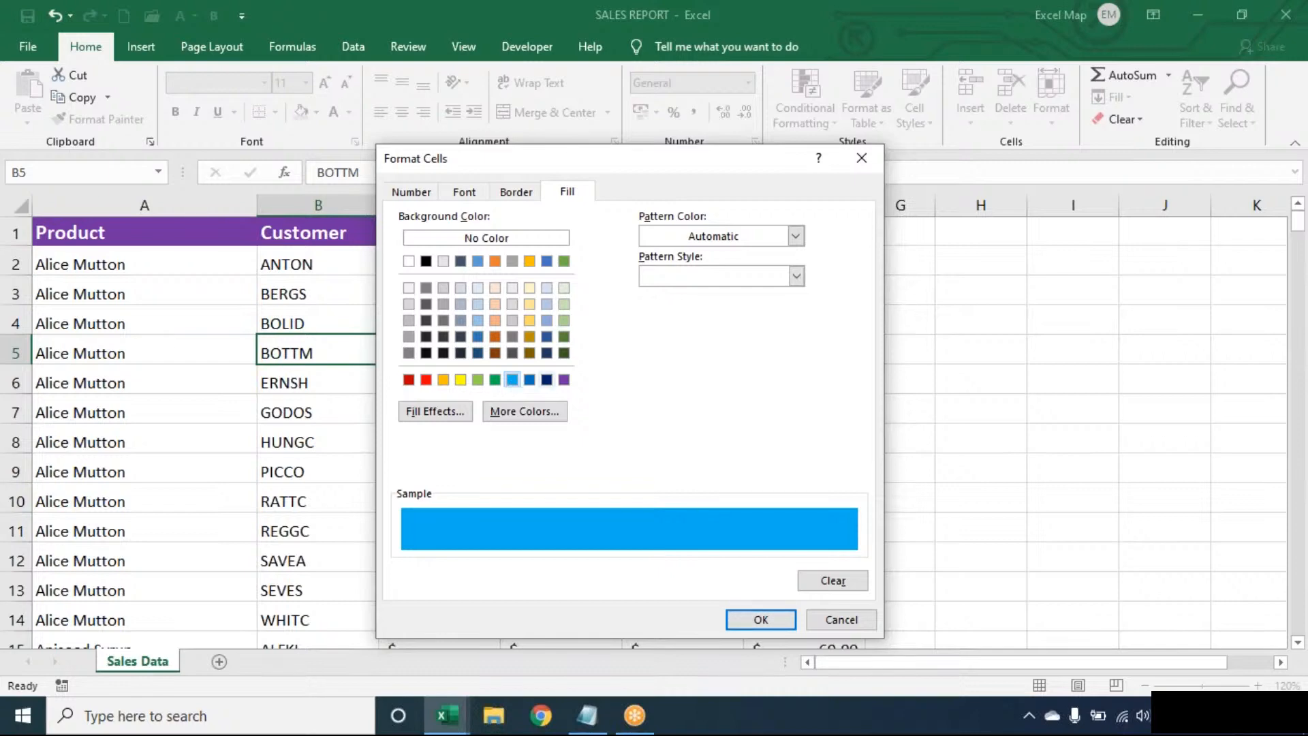
{"action": "left_click", "coordinate": [774, 627]}
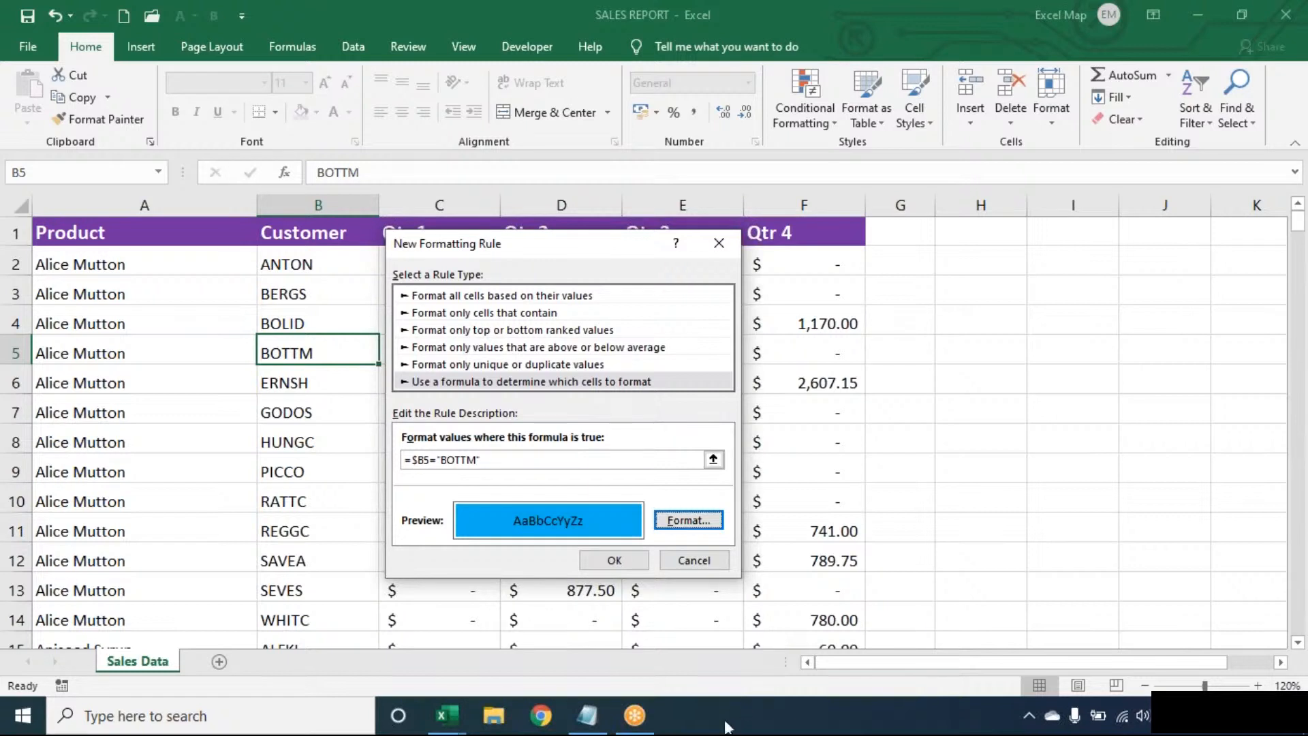
Save the BOTTM rule so B5 turns blue, then bring up Conditional Formatting options.
{"action": "left_click", "coordinate": [617, 560]}
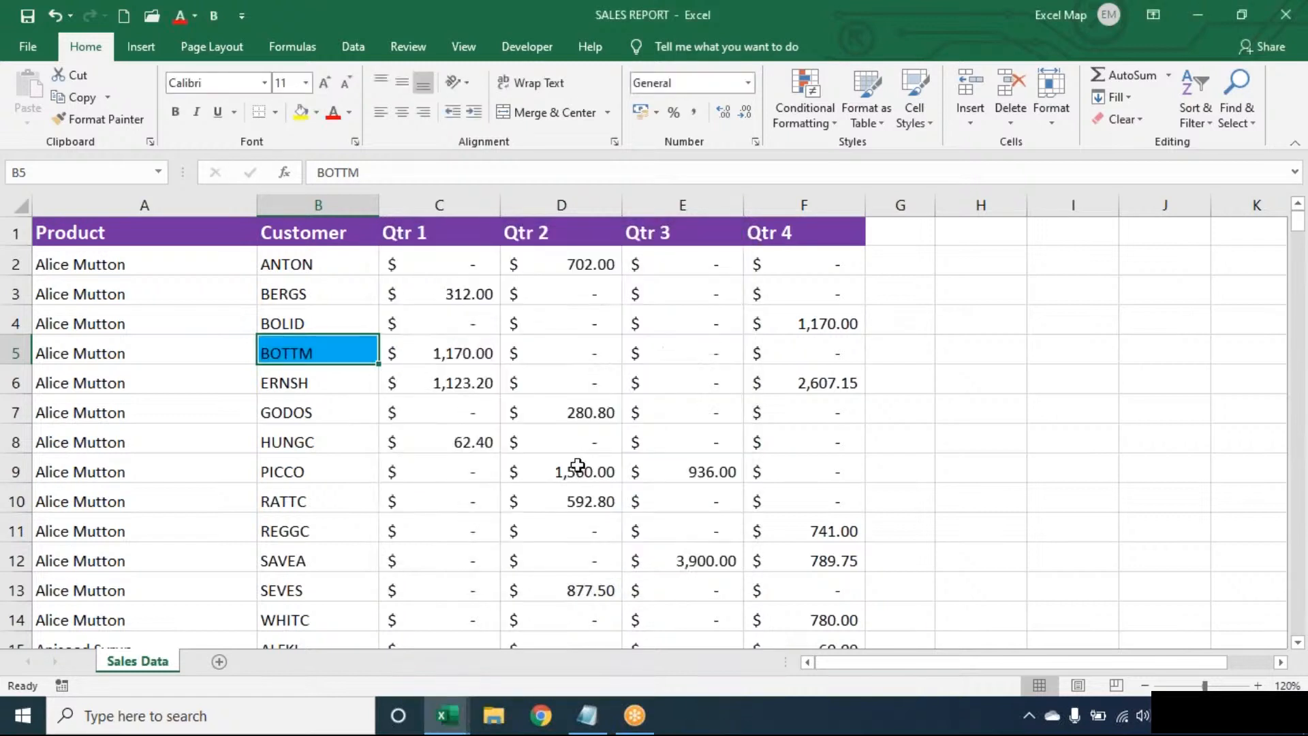
{"action": "left_click", "coordinate": [820, 114]}
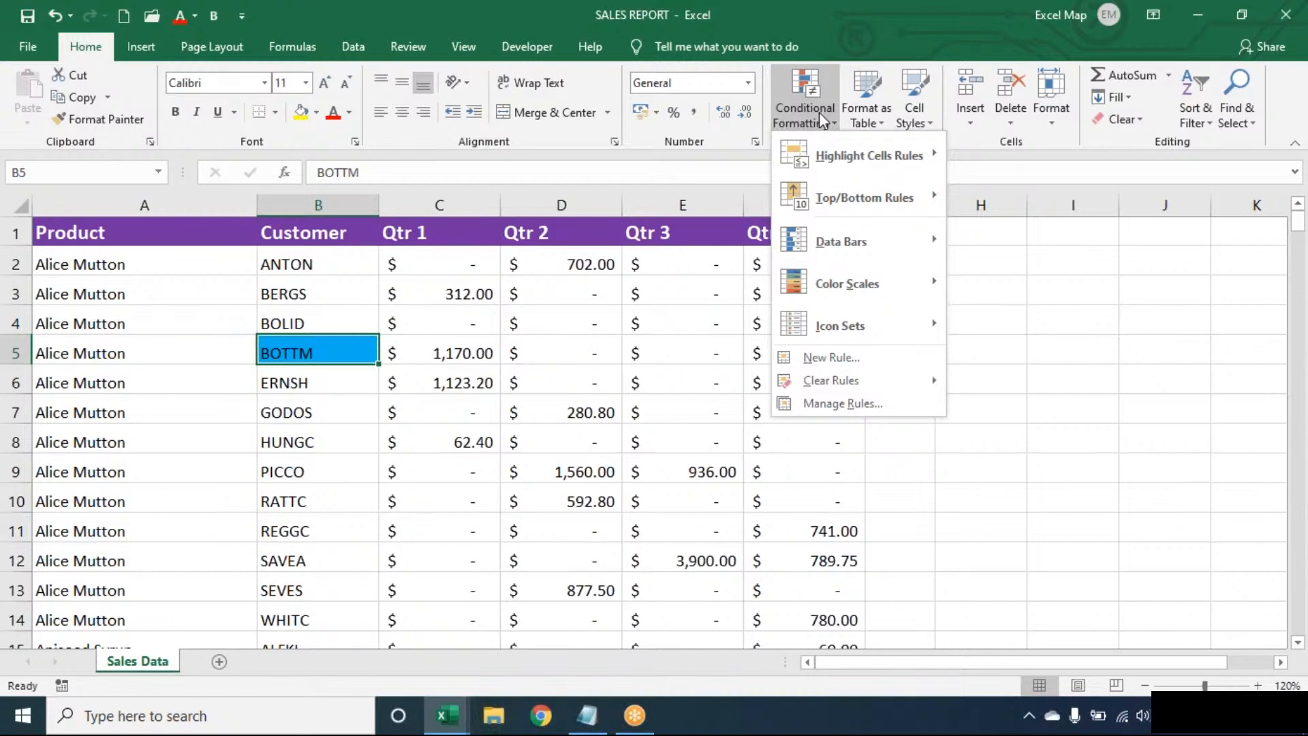
In Manage Rules, change the BOTTM rule's Applies to range to the whole table =$A$1:$F$278.
{"action": "left_click", "coordinate": [833, 402]}
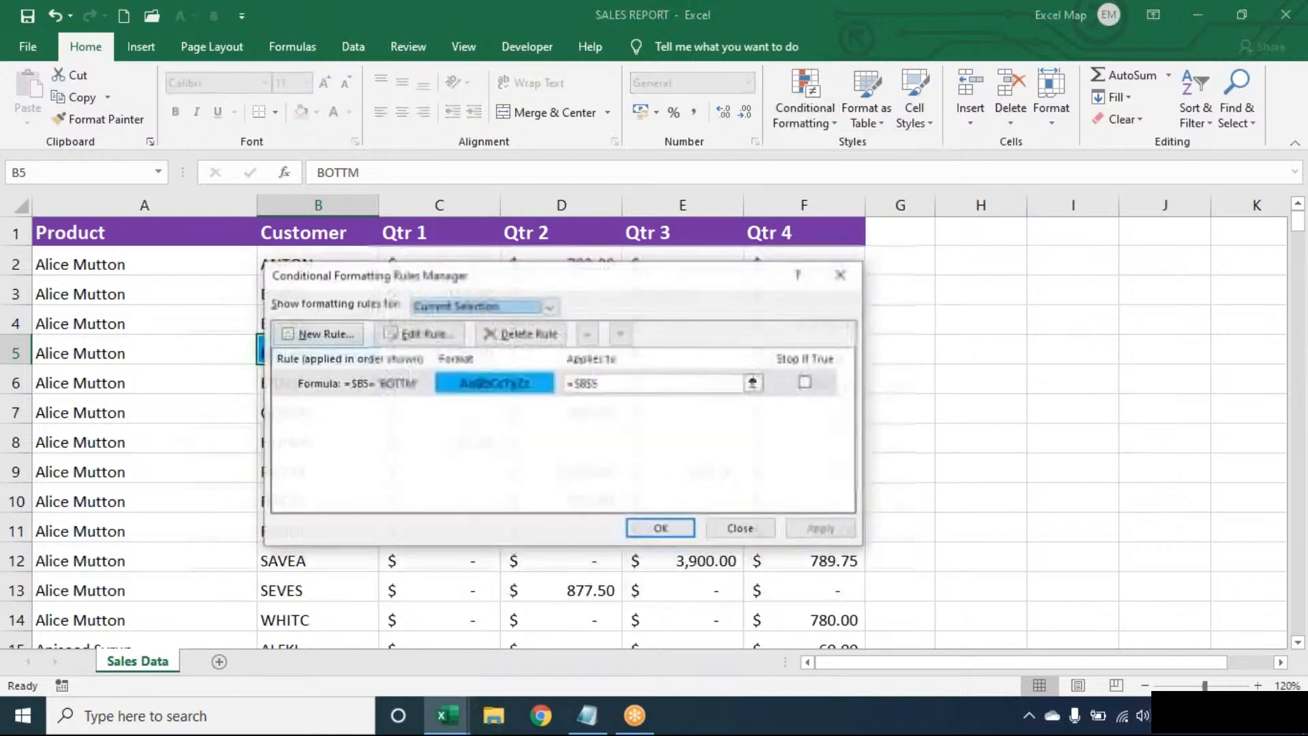
{"action": "left_click", "coordinate": [644, 383]}
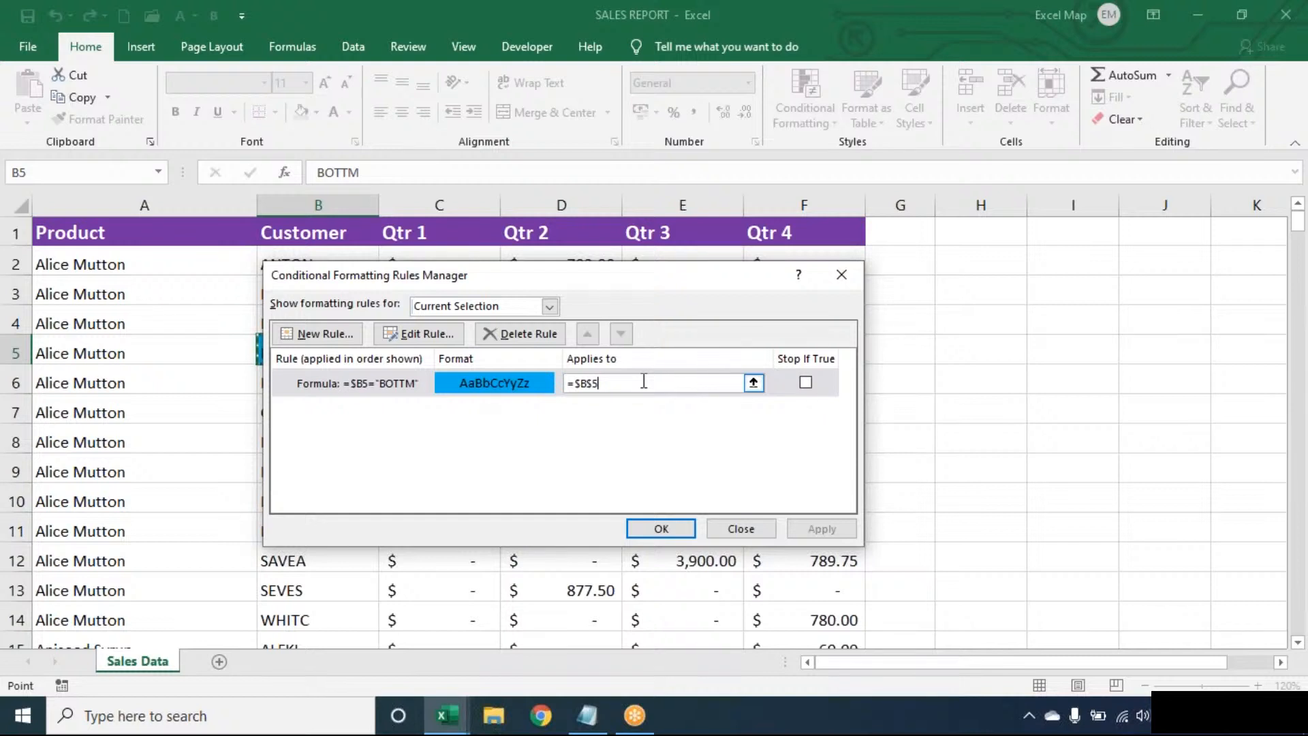
{"action": "key", "text": "BackSpace"}
{"action": "key", "text": "BackSpace"}
{"action": "key", "text": "BackSpace"}
{"action": "key", "text": "BackSpace"}
{"action": "key", "text": "BackSpace"}
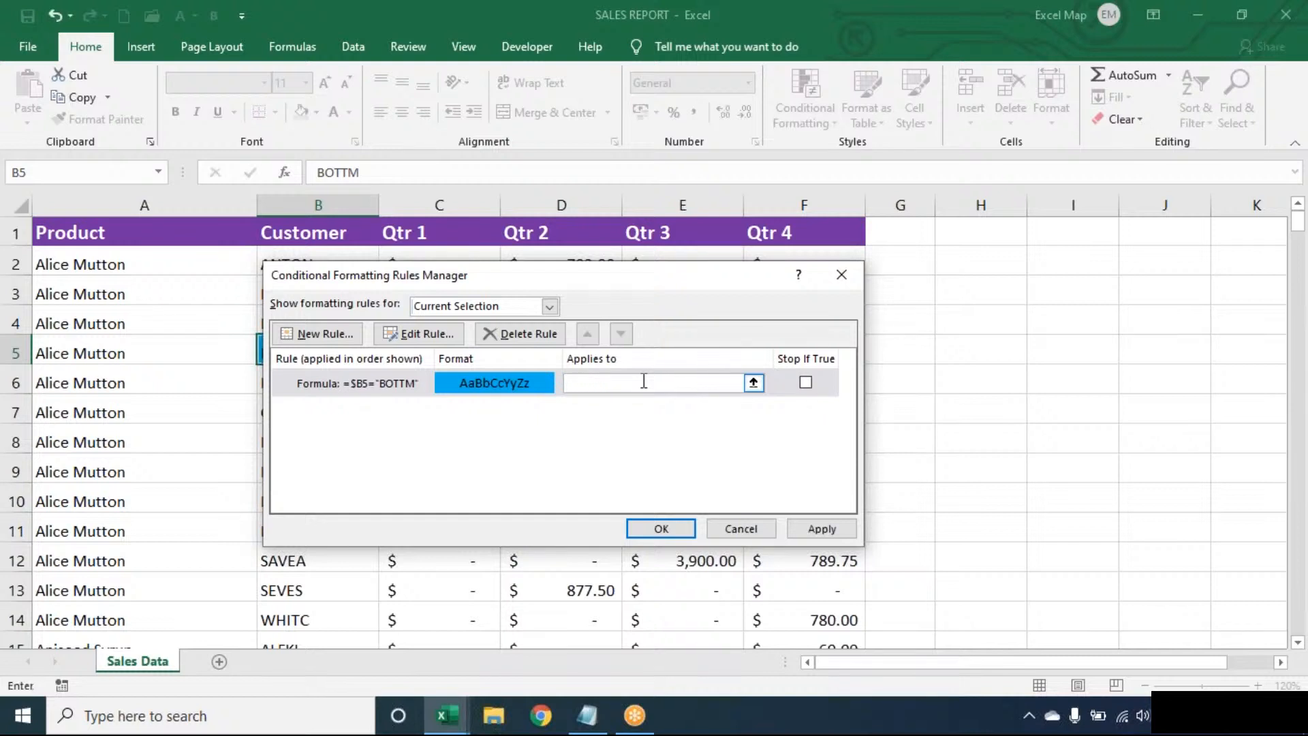
{"action": "left_click", "coordinate": [42, 327]}
{"action": "key", "text": "ctrl+a"}
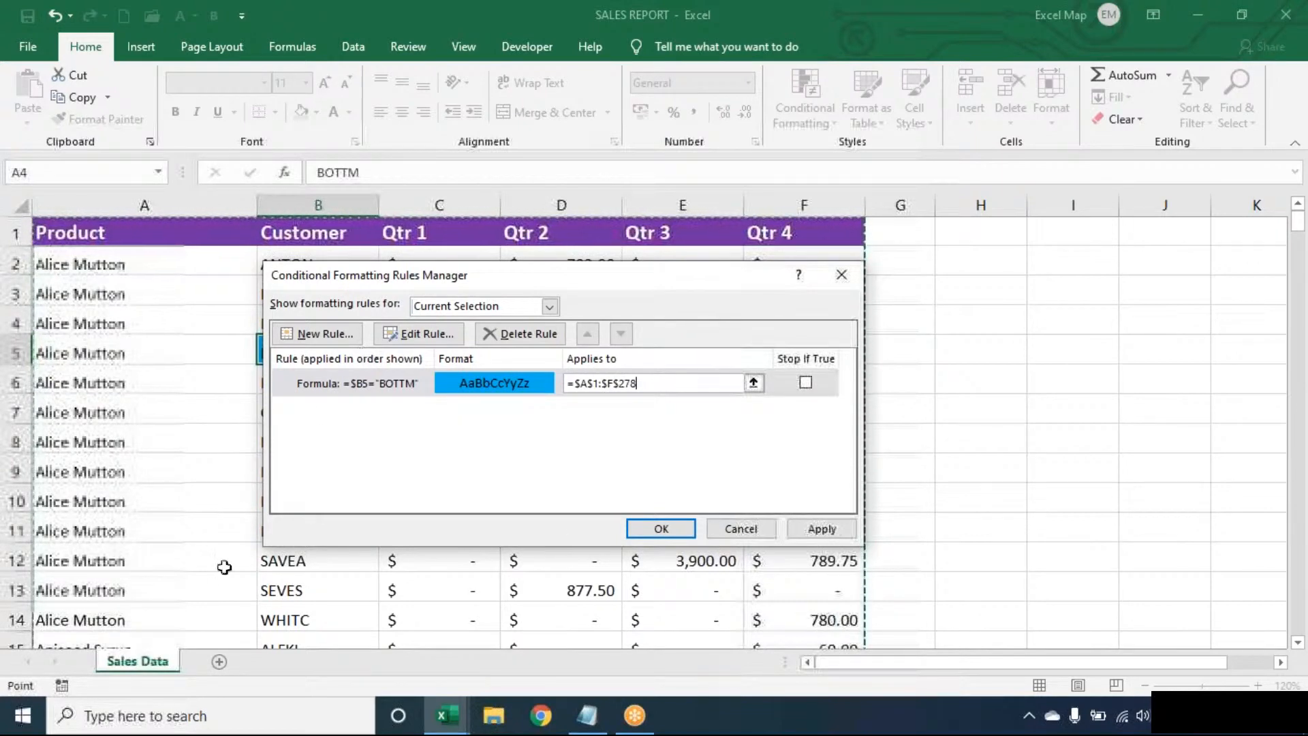
{"action": "left_click", "coordinate": [628, 530]}
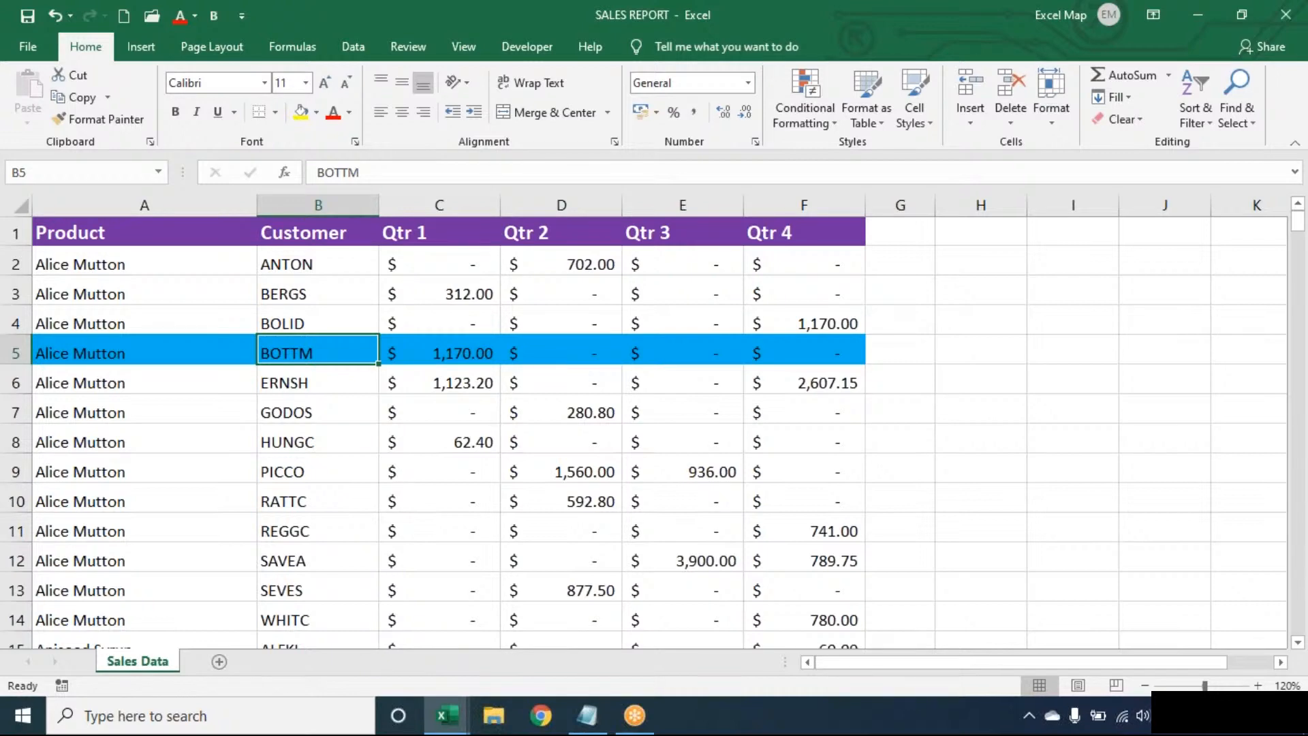
{"action": "key", "text": "Down"}
{"action": "key", "text": "Down"}
{"action": "key", "text": "Down"}
{"action": "key", "text": "Down"}
{"action": "key", "text": "Down"}
{"action": "key", "text": "Down"}
{"action": "key", "text": "Down"}
{"action": "key", "text": "Down"}
{"action": "key", "text": "Down"}
{"action": "key", "text": "Down"}
{"action": "key", "text": "Down"}
{"action": "key", "text": "Down"}
{"action": "key", "text": "Down"}
{"action": "key", "text": "Down"}
{"action": "key", "text": "Down"}
{"action": "key", "text": "Down"}
{"action": "key", "text": "Down"}
{"action": "key", "text": "Down"}
{"action": "key", "text": "Down"}
{"action": "key", "text": "Down"}
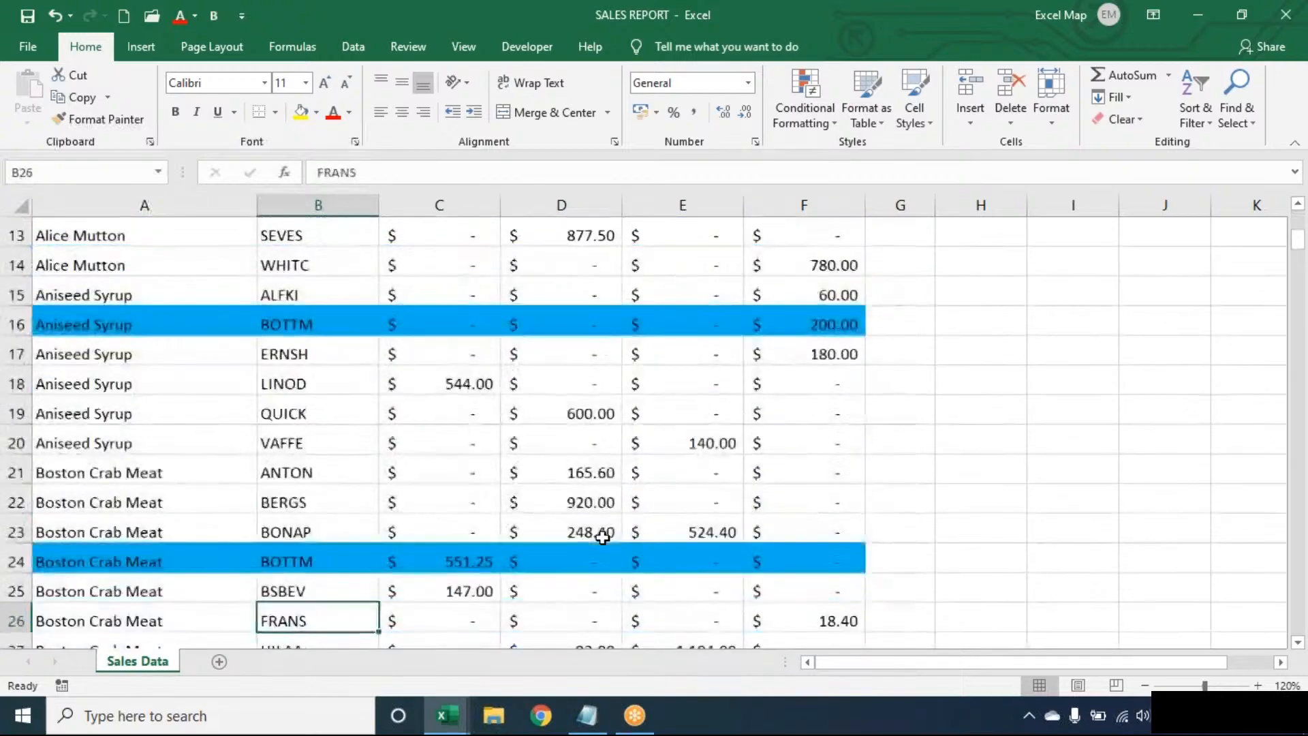
{"action": "key", "text": "Down"}
{"action": "key", "text": "Down"}
{"action": "key", "text": "Down"}
{"action": "key", "text": "Down"}
{"action": "key", "text": "Down"}
{"action": "key", "text": "Down"}
{"action": "key", "text": "Down"}
{"action": "key", "text": "Down"}
{"action": "key", "text": "Down"}
{"action": "key", "text": "Down"}
{"action": "key", "text": "Down"}
{"action": "key", "text": "Down"}
{"action": "key", "text": "Down"}
{"action": "key", "text": "Down"}
{"action": "key", "text": "Down"}
{"action": "key", "text": "Down"}
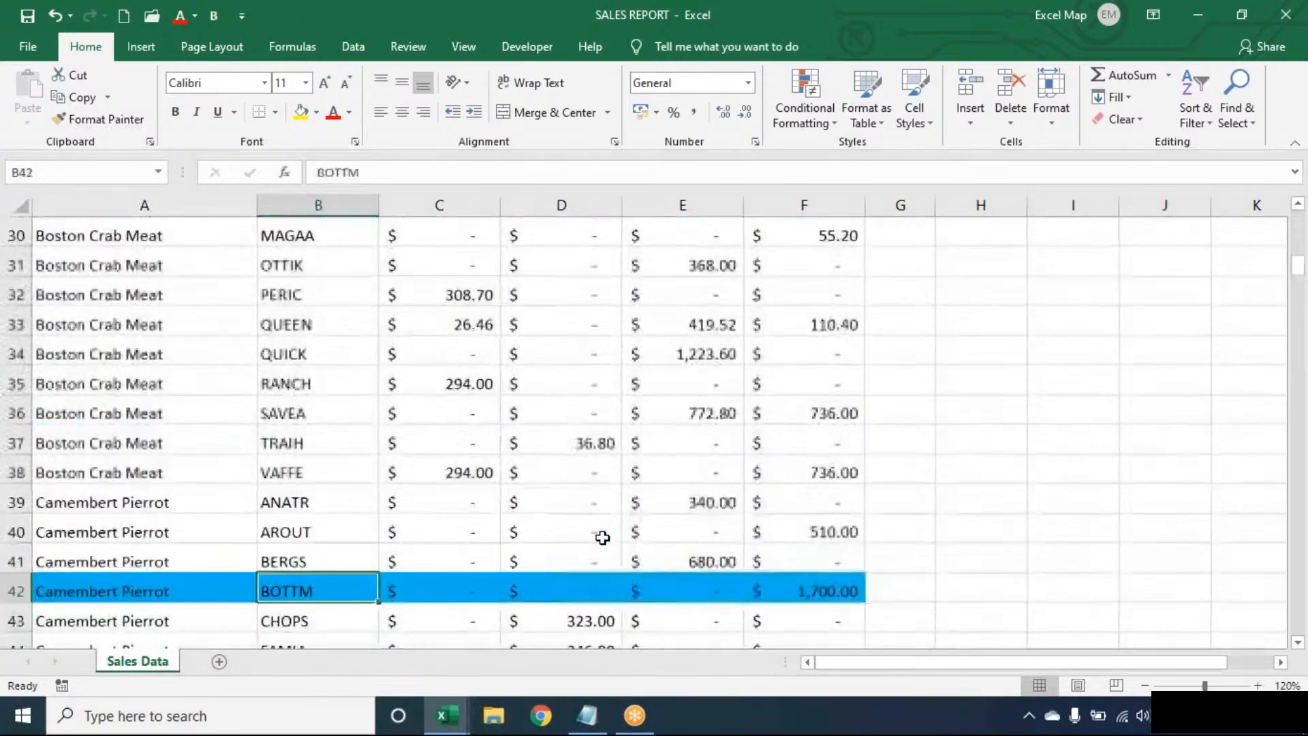
{"action": "key", "text": "Up"}
{"action": "key", "text": "Up"}
{"action": "key", "text": "Up"}
{"action": "key", "text": "Up"}
{"action": "key", "text": "Up"}
{"action": "key", "text": "Up"}
{"action": "key", "text": "Up"}
{"action": "key", "text": "Up"}
{"action": "key", "text": "Up"}
{"action": "key", "text": "Up"}
{"action": "key", "text": "Up"}
{"action": "key", "text": "Up"}
{"action": "key", "text": "Up"}
{"action": "key", "text": "Up"}
{"action": "key", "text": "Up"}
{"action": "key", "text": "Up"}
{"action": "key", "text": "Up"}
{"action": "key", "text": "Up"}
{"action": "key", "text": "Up"}
{"action": "key", "text": "Up"}
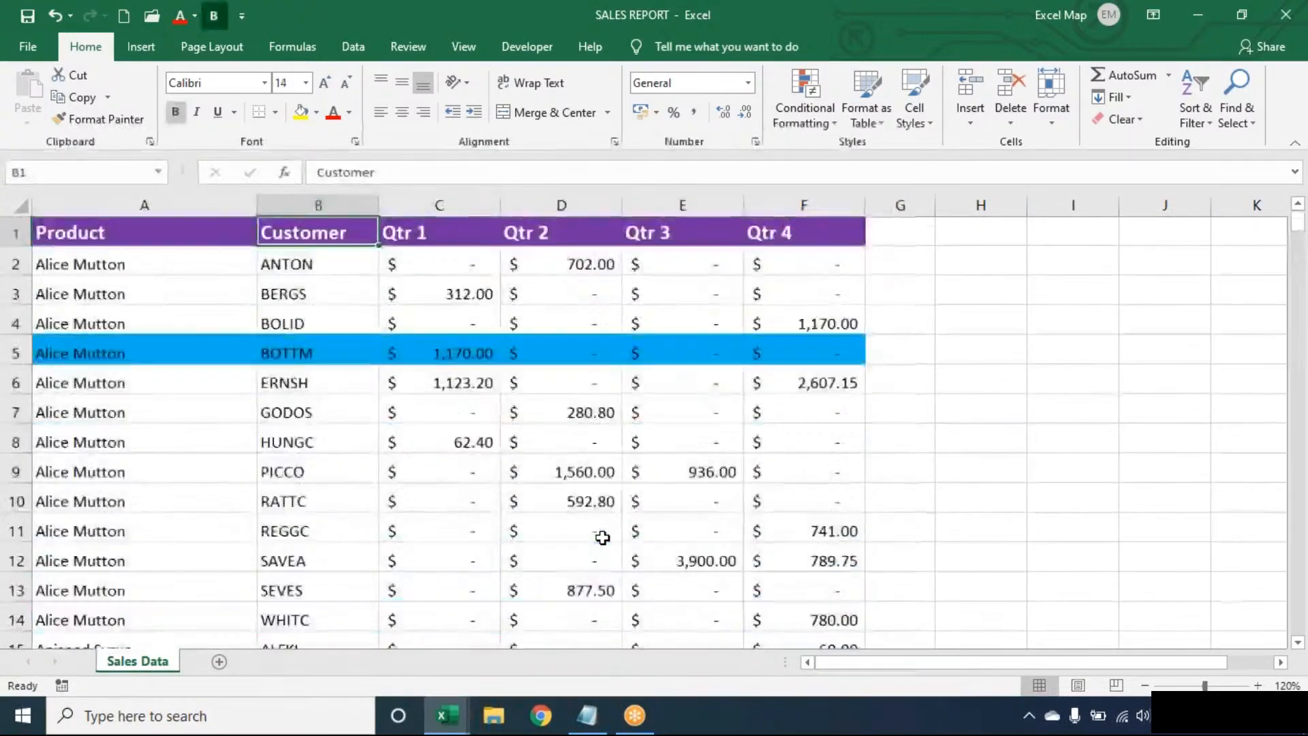
{"action": "key", "text": "Down"}
{"action": "key", "text": "Down"}
{"action": "key", "text": "Down"}
{"action": "key", "text": "Down"}
{"action": "key", "text": "Down"}
{"action": "key", "text": "Down"}
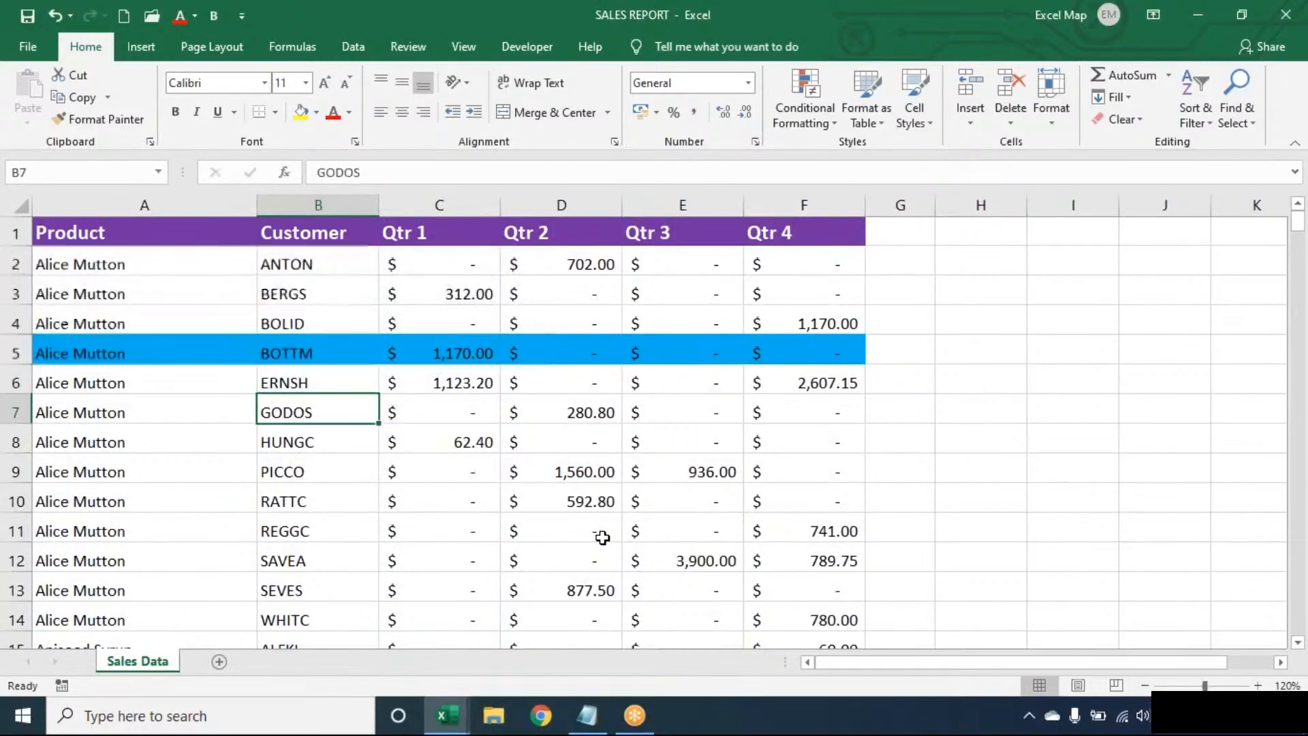
{"action": "key", "text": "Up"}
{"action": "key", "text": "Up"}
{"action": "key", "text": "Up"}
{"action": "key", "text": "Up"}
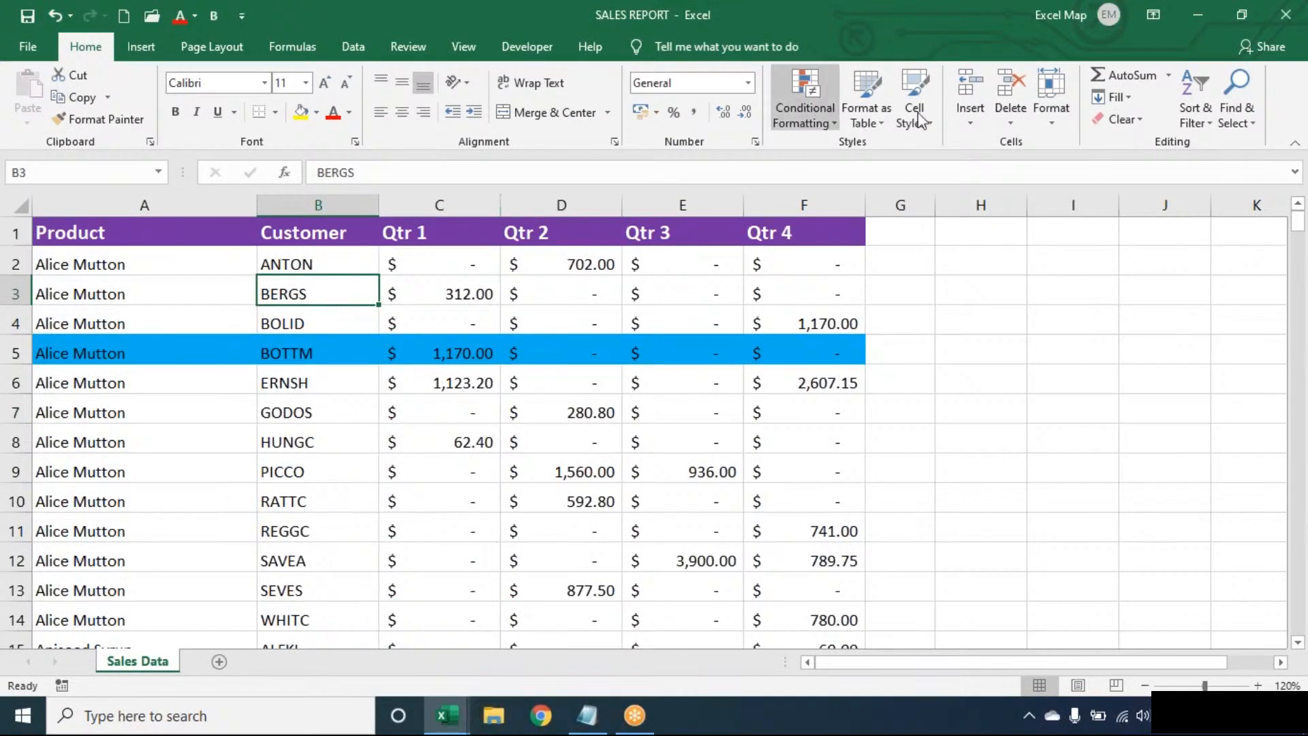
{"action": "left_click", "coordinate": [808, 108]}
{"action": "left_click", "coordinate": [303, 303]}
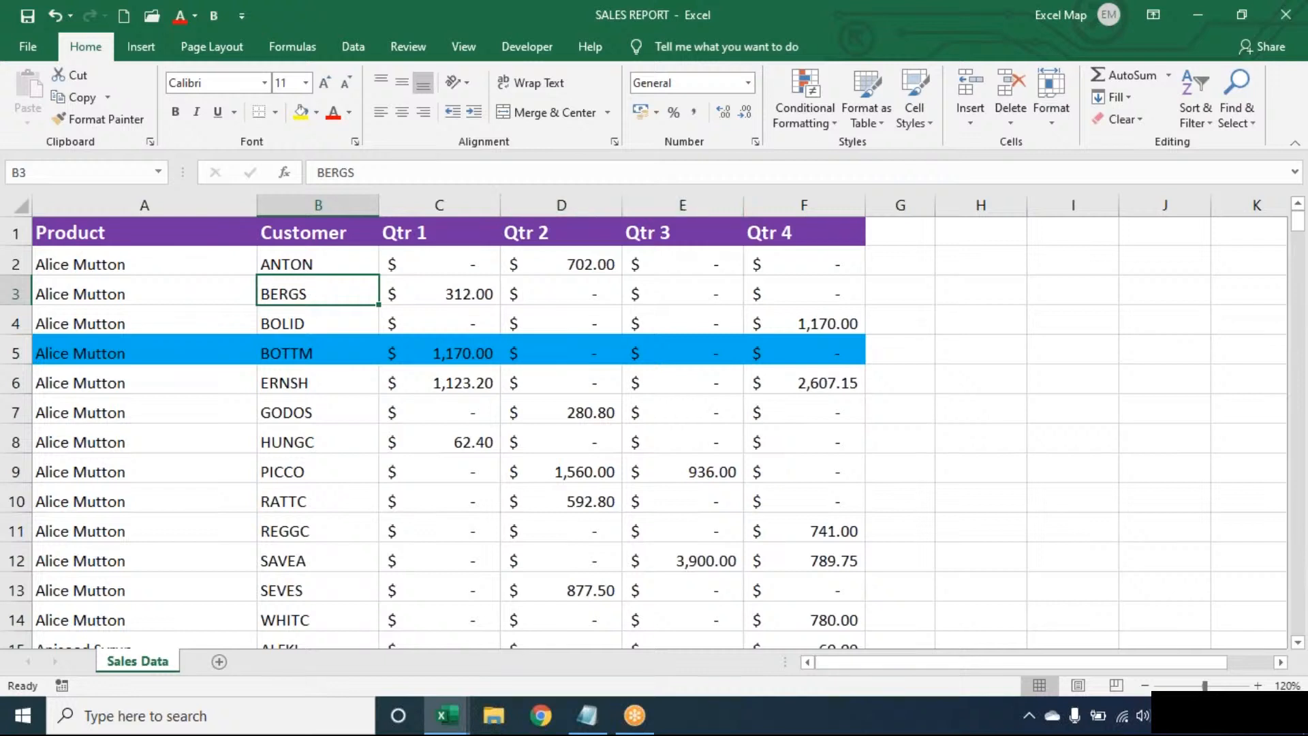
Create a formula rule =$B3="BERGS" with an orange fill.
{"action": "left_click", "coordinate": [817, 117]}
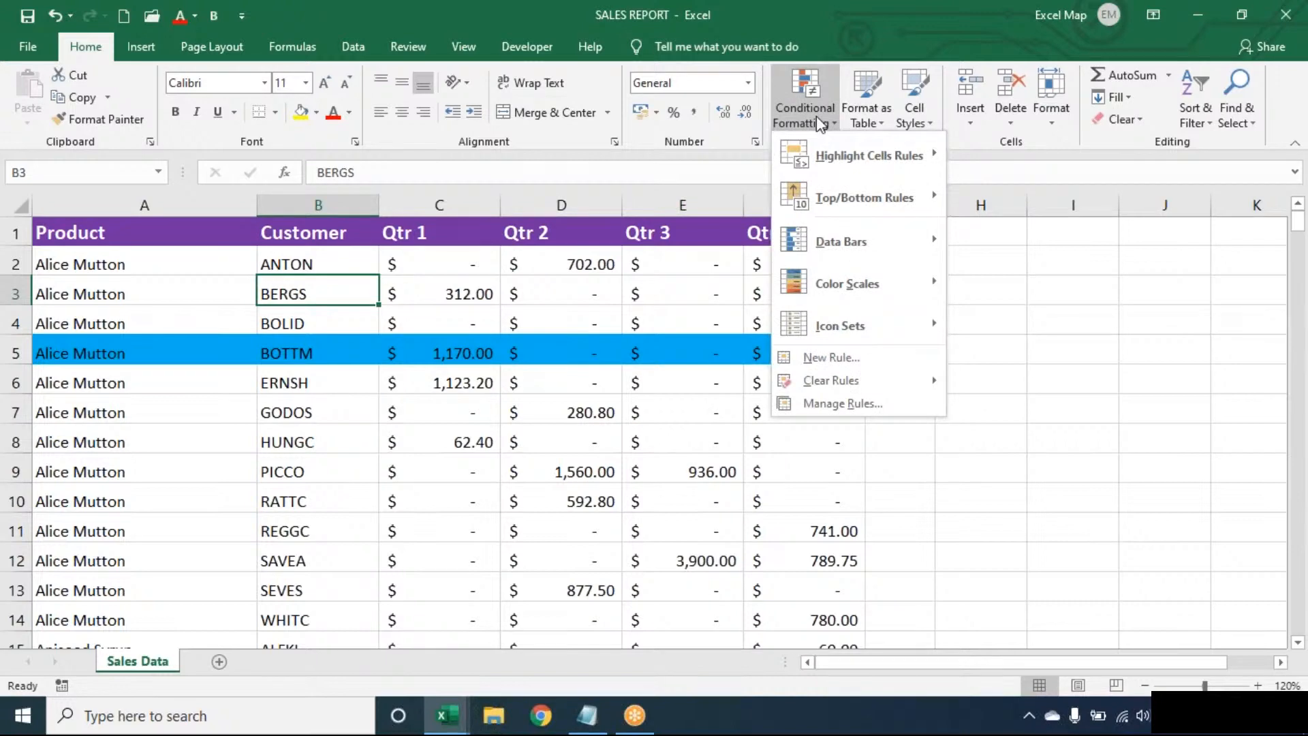
{"action": "left_click", "coordinate": [860, 357]}
{"action": "left_click", "coordinate": [575, 361]}
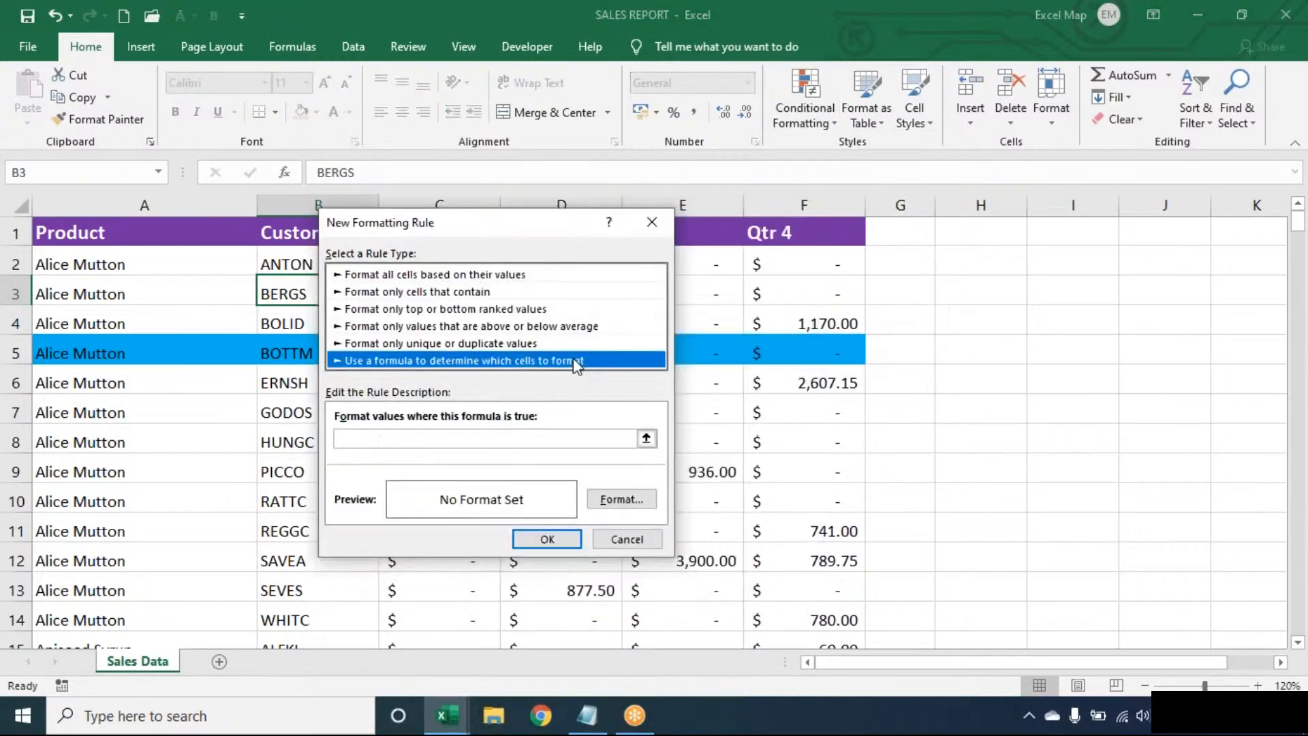
{"action": "left_click_drag", "start_coordinate": [516, 223], "coordinate": [693, 215]}
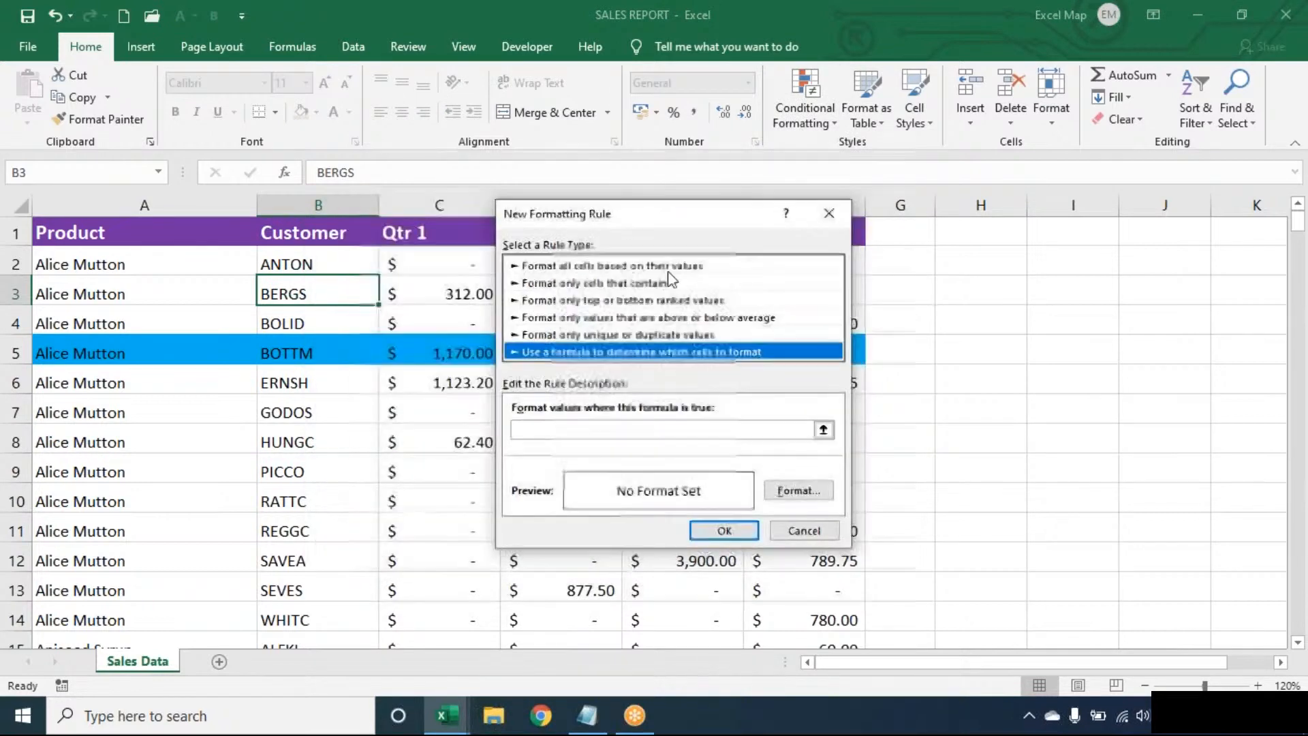
{"action": "left_click", "coordinate": [593, 431]}
{"action": "type", "text": "="}
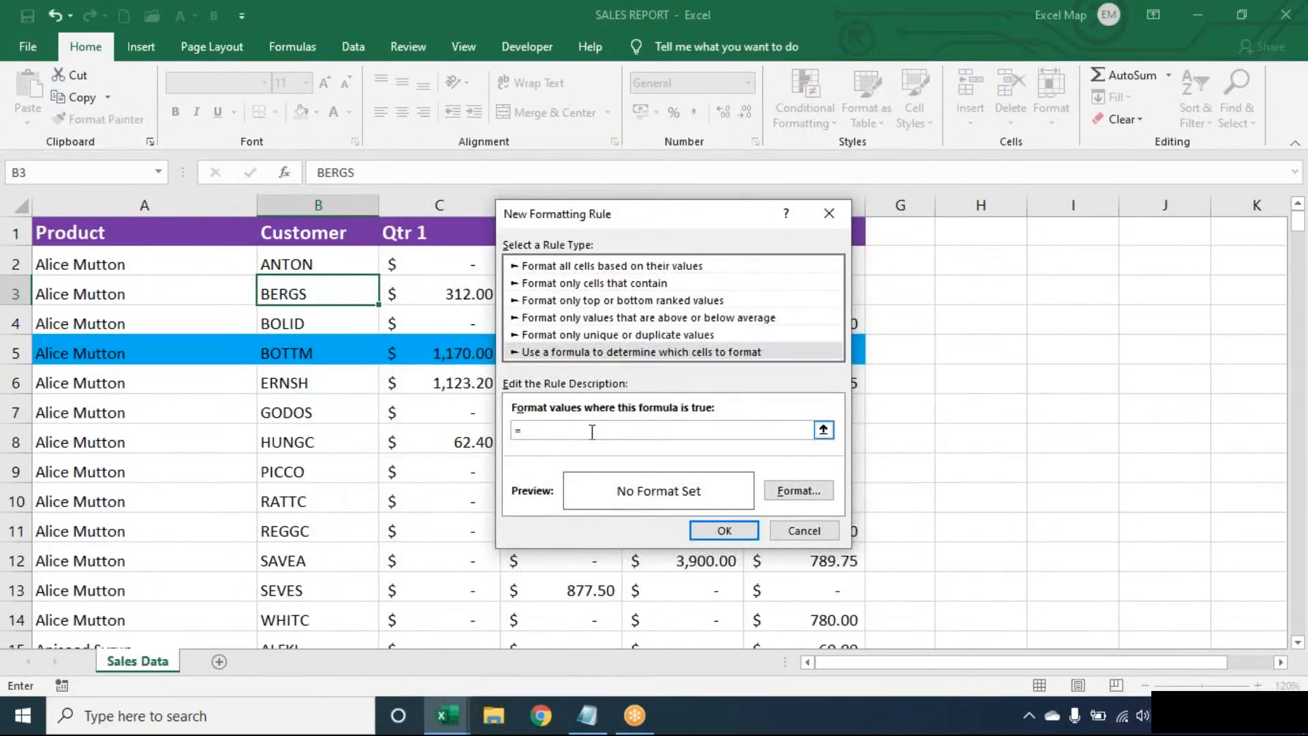
{"action": "type", "text": "$B3=\"B"}
{"action": "key", "text": "BackSpace"}
{"action": "key", "text": "BackSpace"}
{"action": "type", "text": "BERGS\""}
{"action": "left_click", "coordinate": [797, 490]}
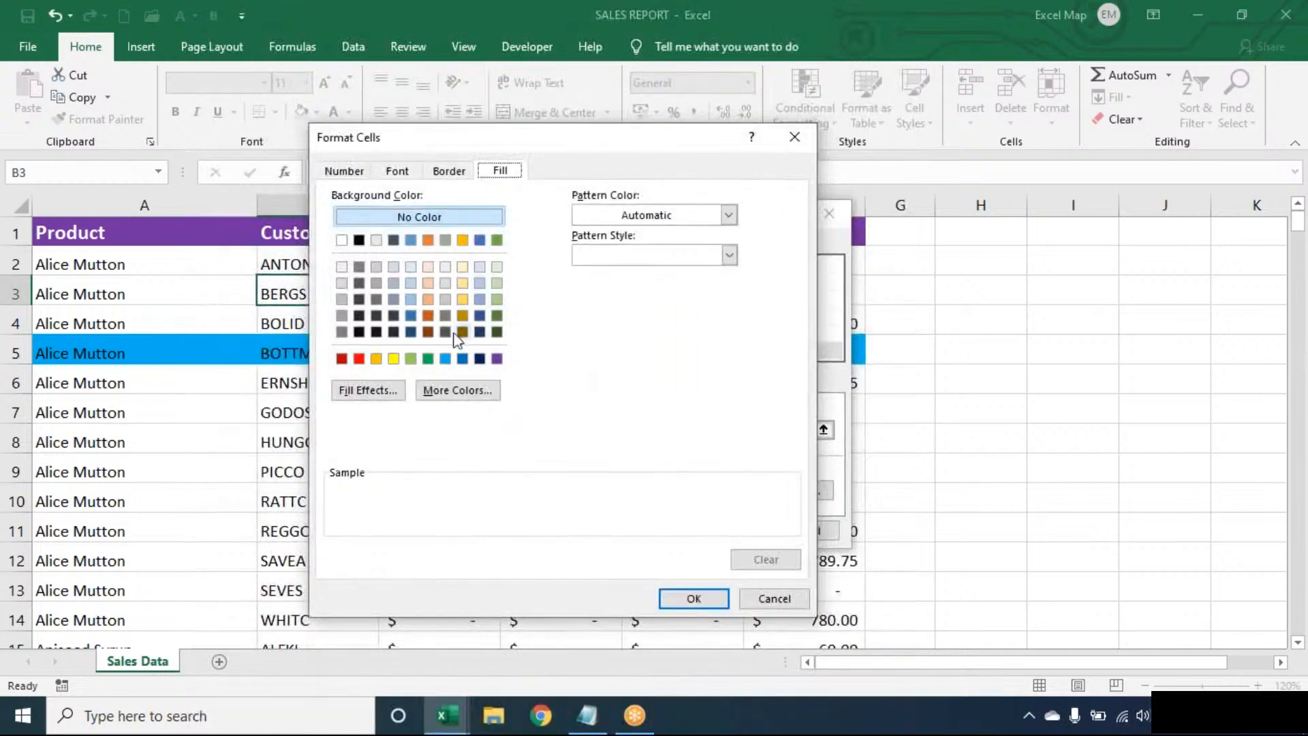
{"action": "left_click", "coordinate": [376, 359]}
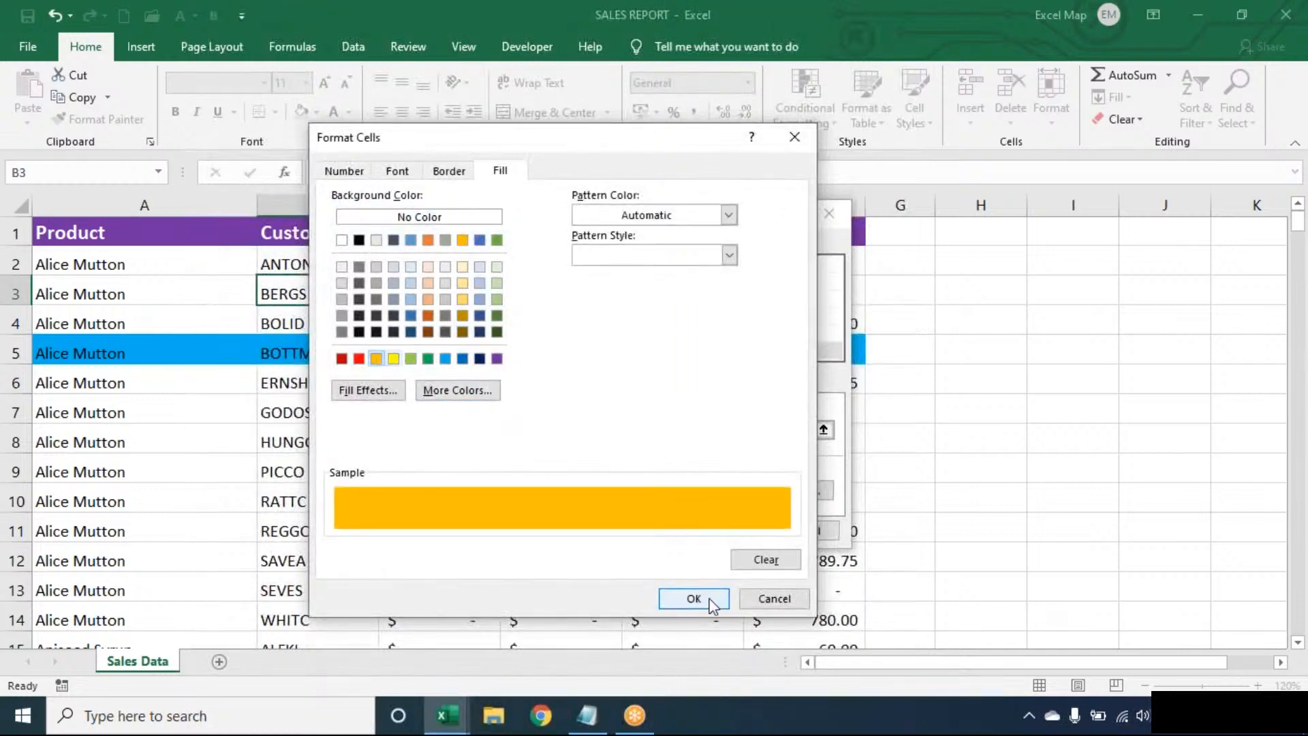
{"action": "left_click", "coordinate": [722, 601]}
{"action": "left_click", "coordinate": [722, 531]}
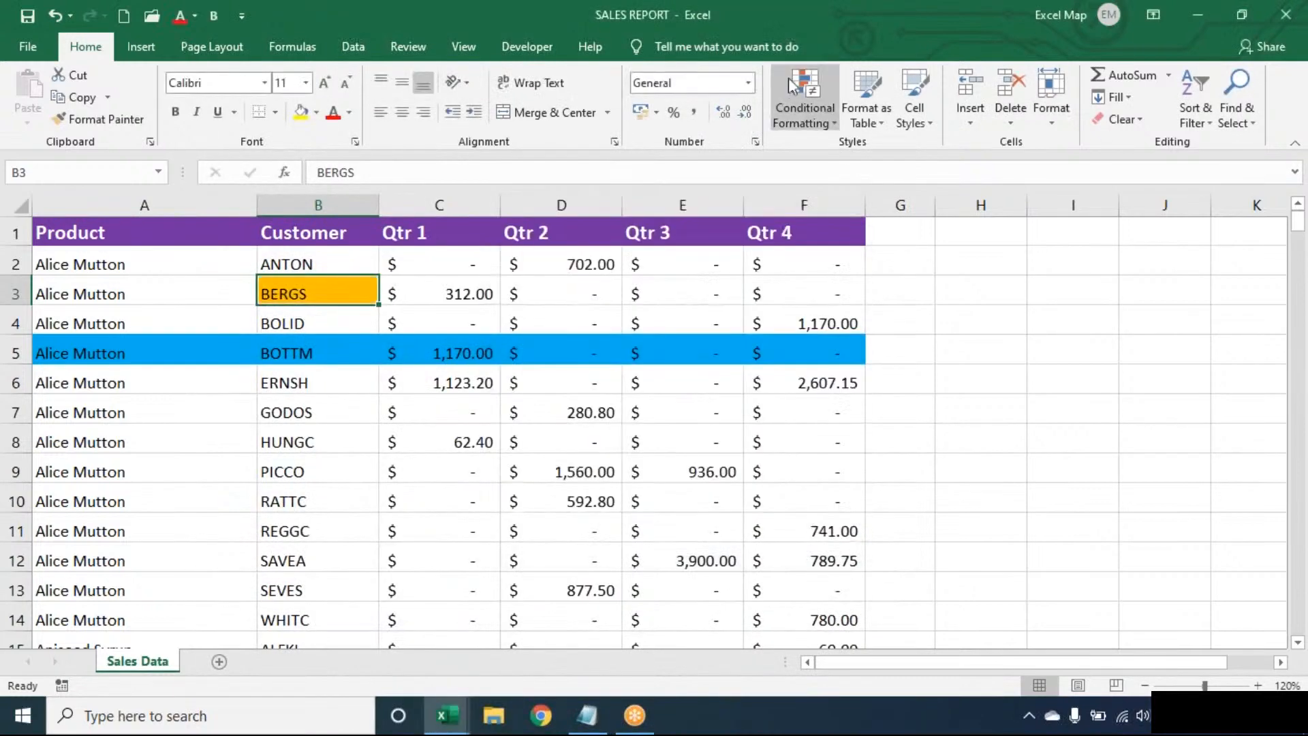
Extend the BERGS rule's Applies to range to the whole table, A1:F278.
{"action": "left_click", "coordinate": [798, 84]}
{"action": "left_click", "coordinate": [817, 397]}
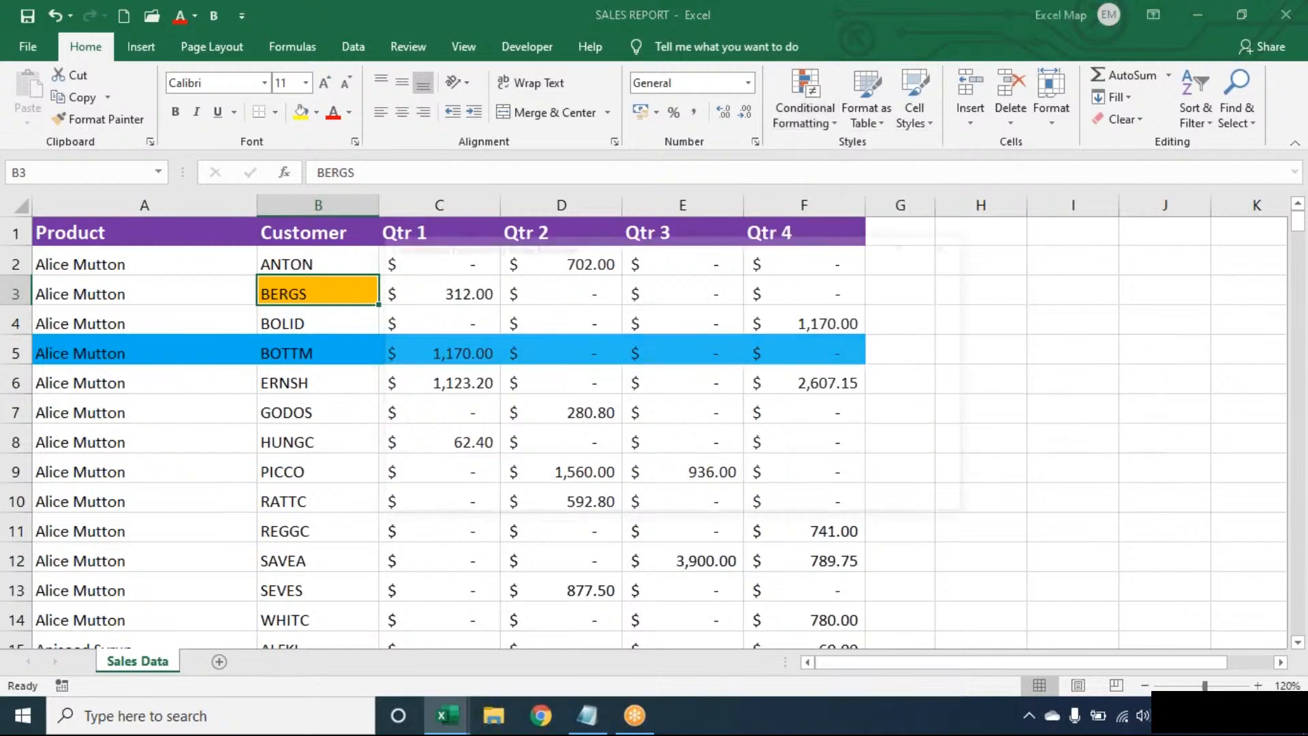
{"action": "left_click", "coordinate": [747, 356]}
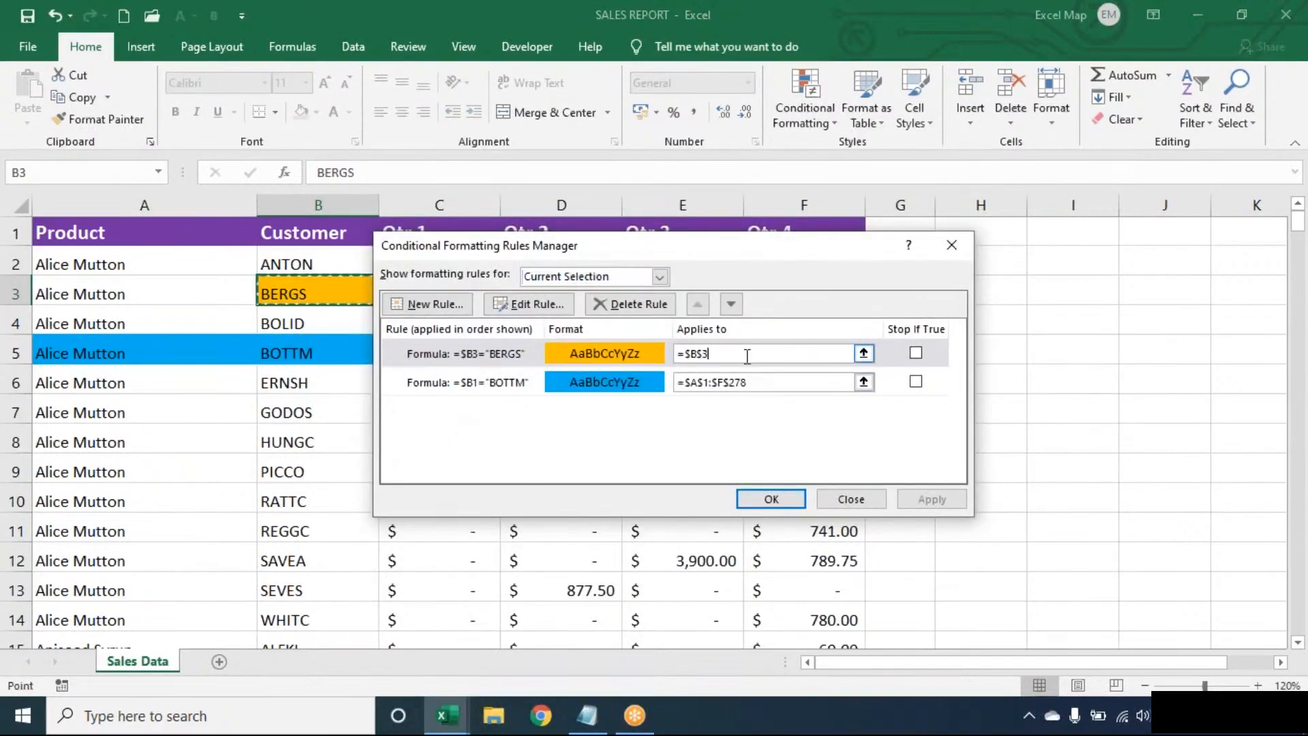
{"action": "key", "text": "ctrl+a"}
{"action": "key", "text": "BackSpace"}
{"action": "left_click", "coordinate": [215, 320]}
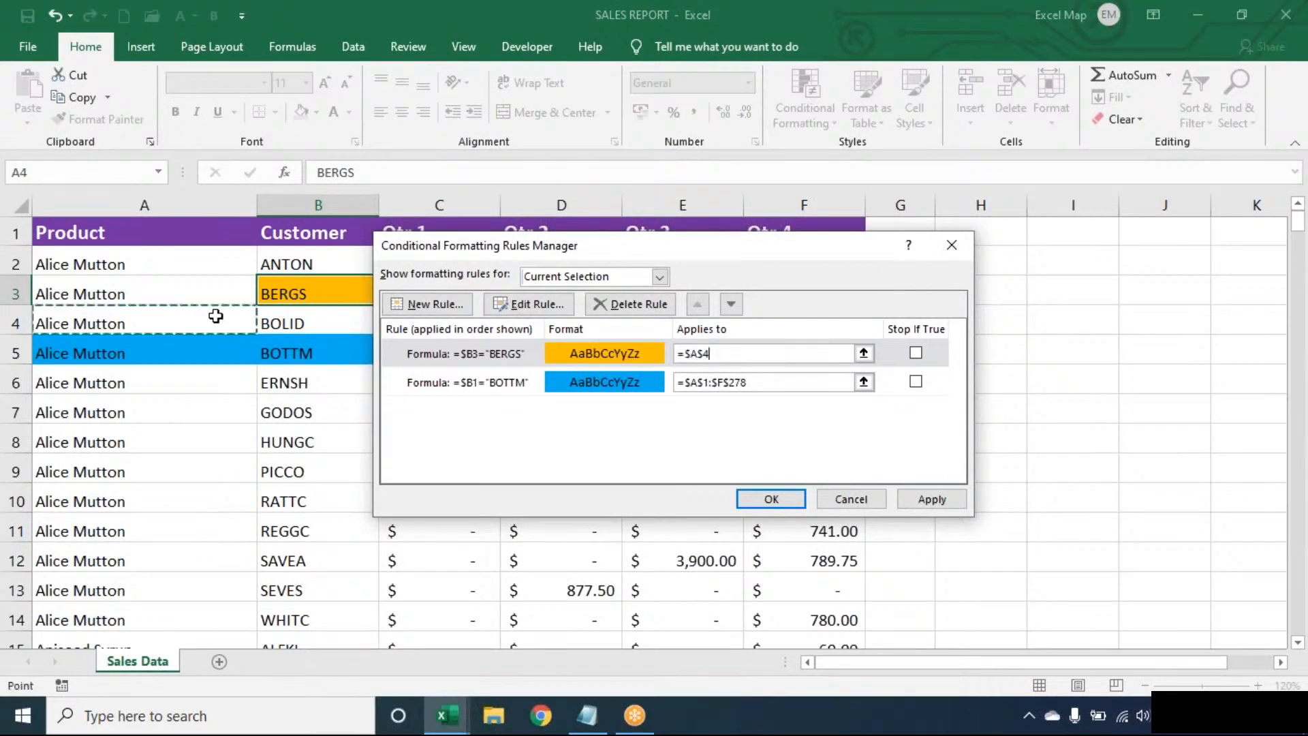
{"action": "key", "text": "ctrl+a"}
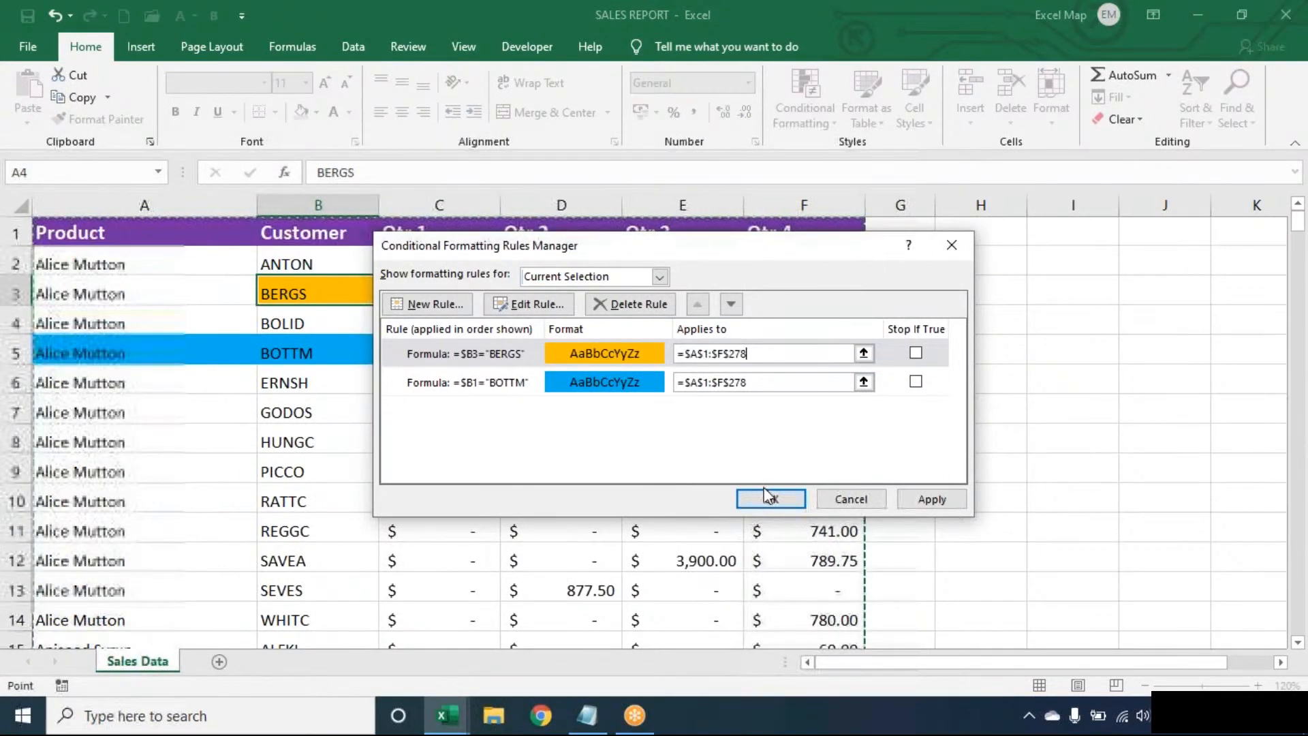
{"action": "left_click", "coordinate": [771, 499]}
Step through the Customer column back to ANTON and begin the Alt+D sort shortcut.
{"action": "key", "text": "Down"}
{"action": "key", "text": "Down"}
{"action": "key", "text": "Down"}
{"action": "key", "text": "Down"}
{"action": "key", "text": "Down"}
{"action": "key", "text": "Down"}
{"action": "key", "text": "Down"}
{"action": "key", "text": "Down"}
{"action": "key", "text": "Down"}
{"action": "key", "text": "Down"}
{"action": "key", "text": "Down"}
{"action": "key", "text": "Down"}
{"action": "key", "text": "Down"}
{"action": "key", "text": "Down"}
{"action": "key", "text": "Down"}
{"action": "key", "text": "Down"}
{"action": "key", "text": "Down"}
{"action": "key", "text": "Down"}
{"action": "key", "text": "Down"}
{"action": "key", "text": "Down"}
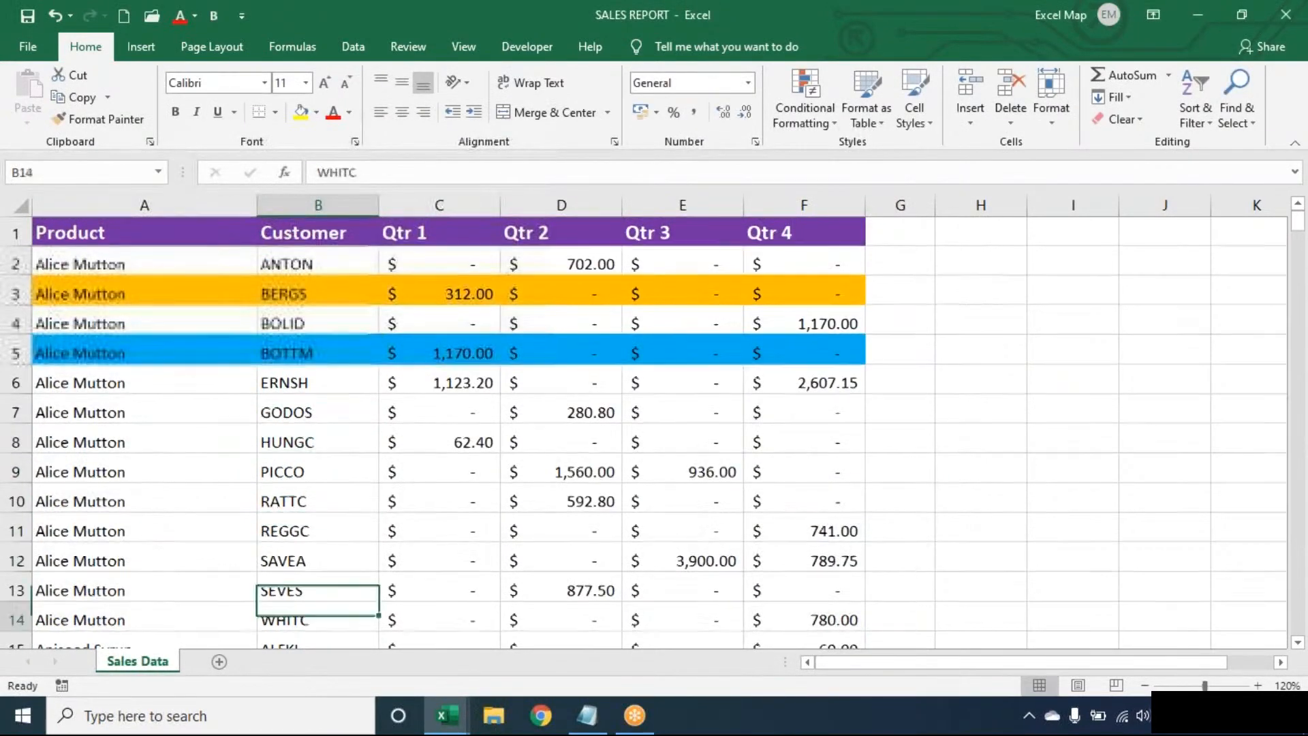
{"action": "key", "text": "Down"}
{"action": "key", "text": "Down"}
{"action": "key", "text": "Down"}
{"action": "key", "text": "Down"}
{"action": "key", "text": "Down"}
{"action": "key", "text": "Down"}
{"action": "key", "text": "Down"}
{"action": "key", "text": "Down"}
{"action": "key", "text": "Up"}
{"action": "key", "text": "Up"}
{"action": "key", "text": "Up"}
{"action": "key", "text": "Up"}
{"action": "key", "text": "Up"}
{"action": "key", "text": "Up"}
{"action": "key", "text": "Up"}
{"action": "key", "text": "Up"}
{"action": "key", "text": "Up"}
{"action": "key", "text": "Up"}
{"action": "key", "text": "Up"}
{"action": "key", "text": "Up"}
{"action": "key", "text": "Up"}
{"action": "key", "text": "Up"}
{"action": "key", "text": "Up"}
{"action": "key", "text": "Up"}
{"action": "key", "text": "Up"}
{"action": "key", "text": "Up"}
{"action": "key", "text": "Up"}
{"action": "key", "text": "Up"}
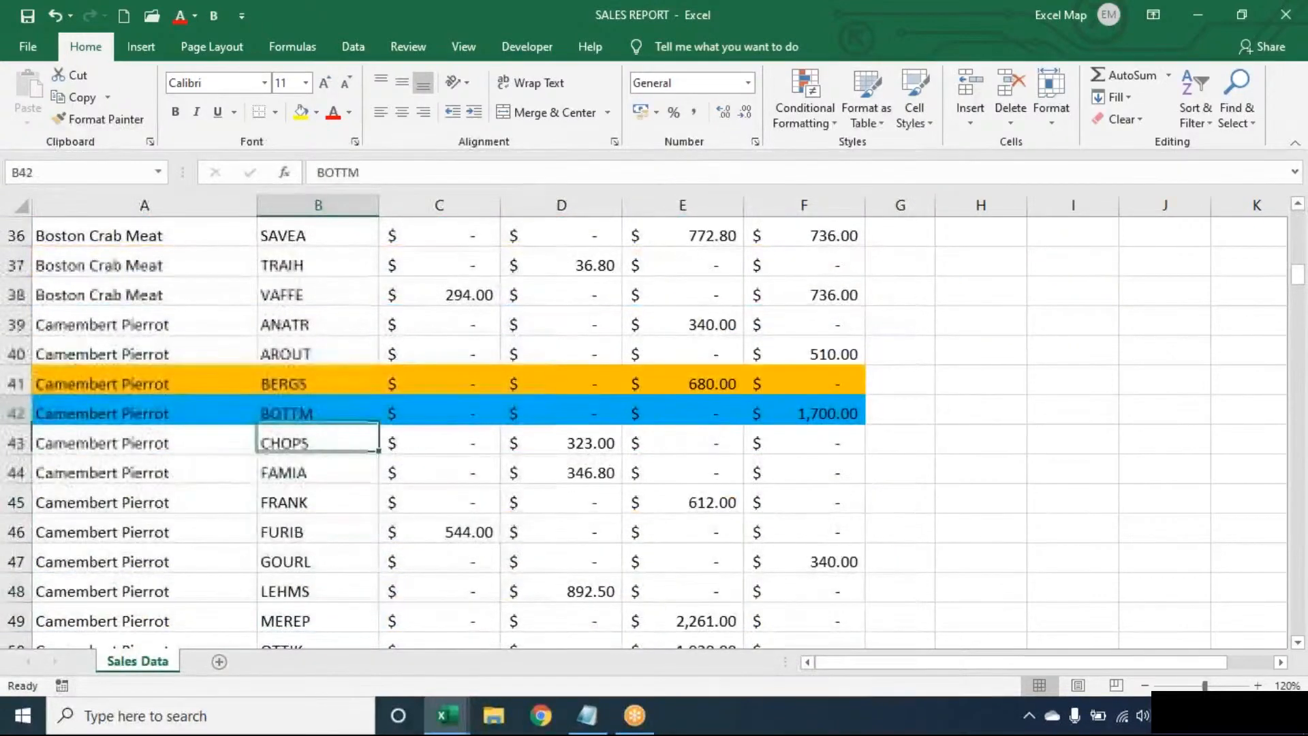
{"action": "key", "text": "Up"}
{"action": "key", "text": "Up"}
{"action": "key", "text": "Up"}
{"action": "key", "text": "Up"}
{"action": "key", "text": "Up"}
{"action": "key", "text": "Up"}
{"action": "key", "text": "Up"}
{"action": "key", "text": "Up"}
{"action": "key", "text": "Up"}
{"action": "key", "text": "Up"}
{"action": "key", "text": "Up"}
{"action": "key", "text": "Up"}
{"action": "key", "text": "Down"}
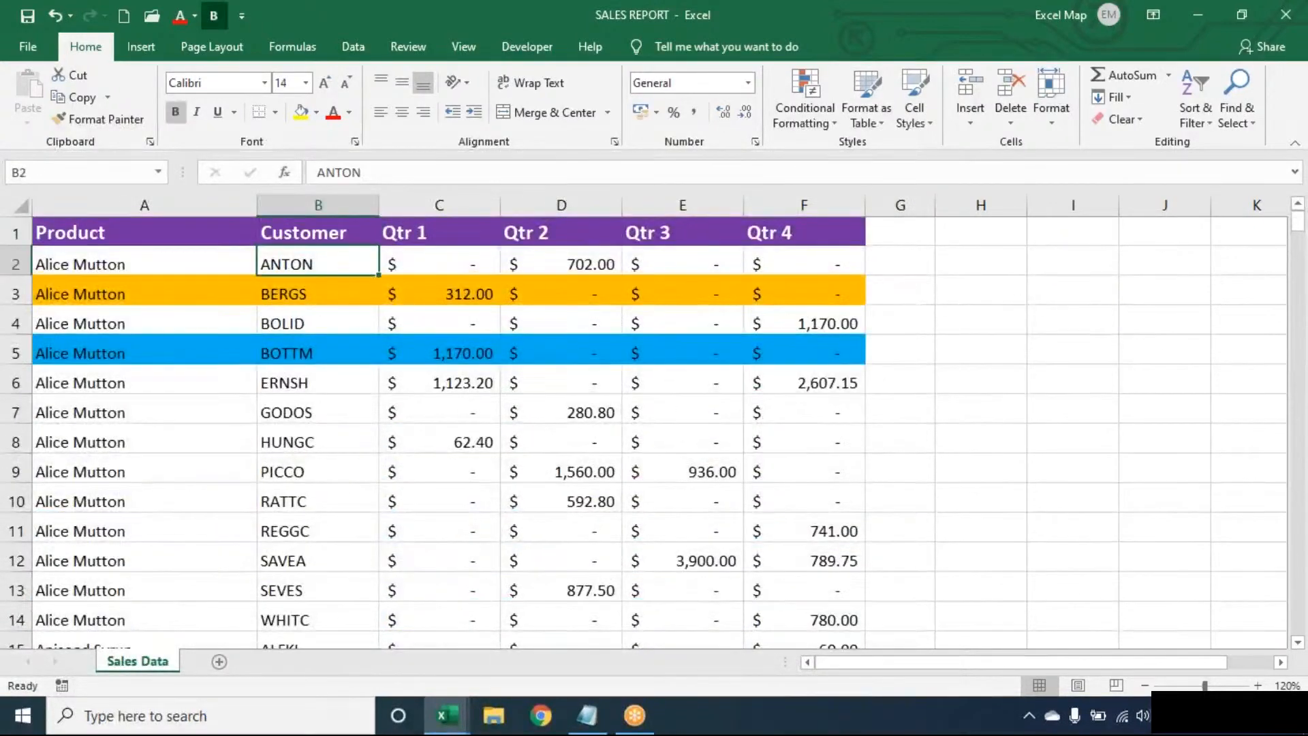
{"action": "key", "text": "alt+d"}
Sort the Customer column by cell colour with orange on top.
{"action": "key", "text": "s"}
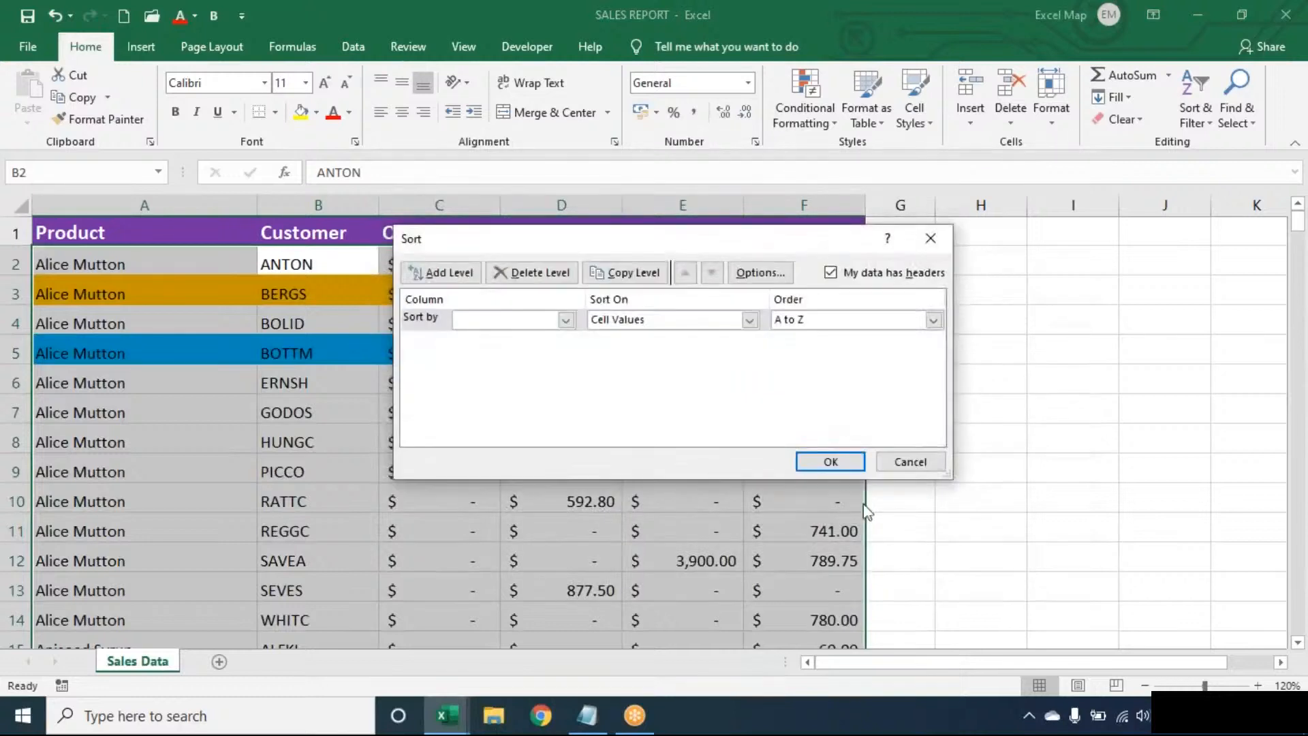
{"action": "left_click", "coordinate": [538, 324]}
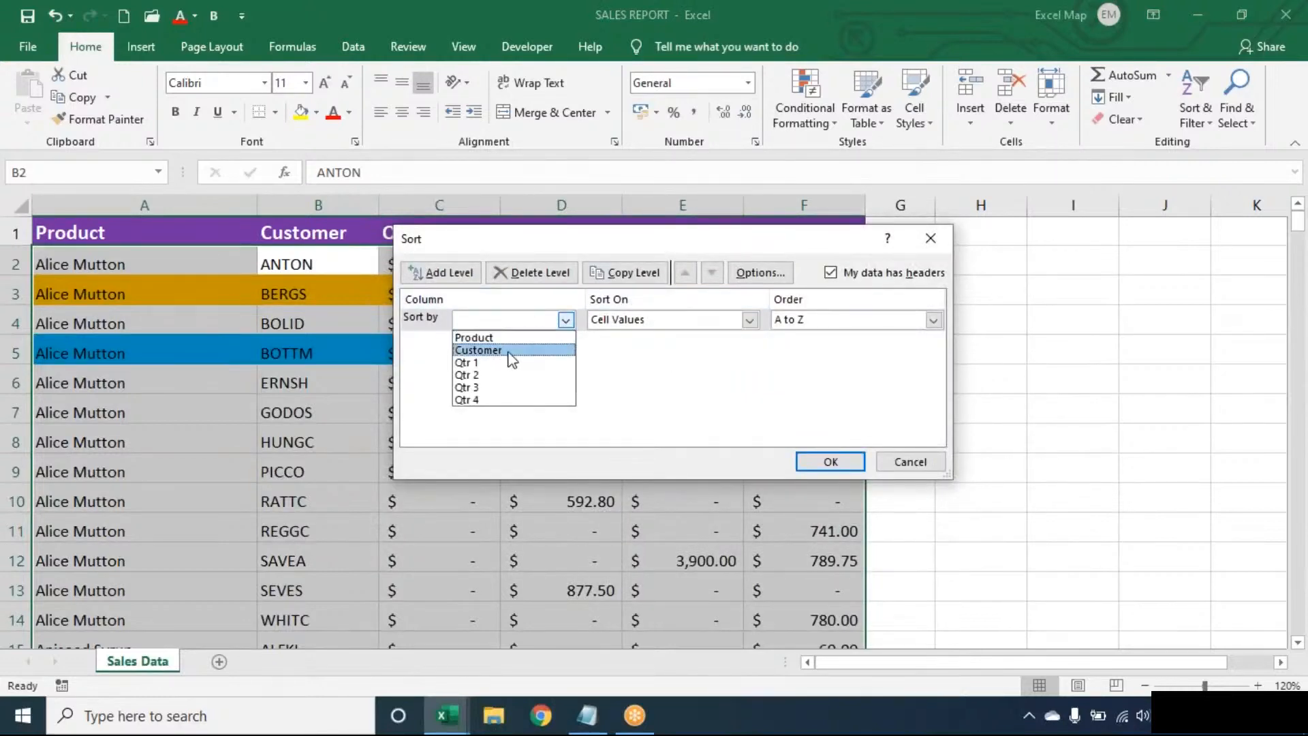
{"action": "left_click", "coordinate": [508, 347]}
{"action": "left_click", "coordinate": [656, 320]}
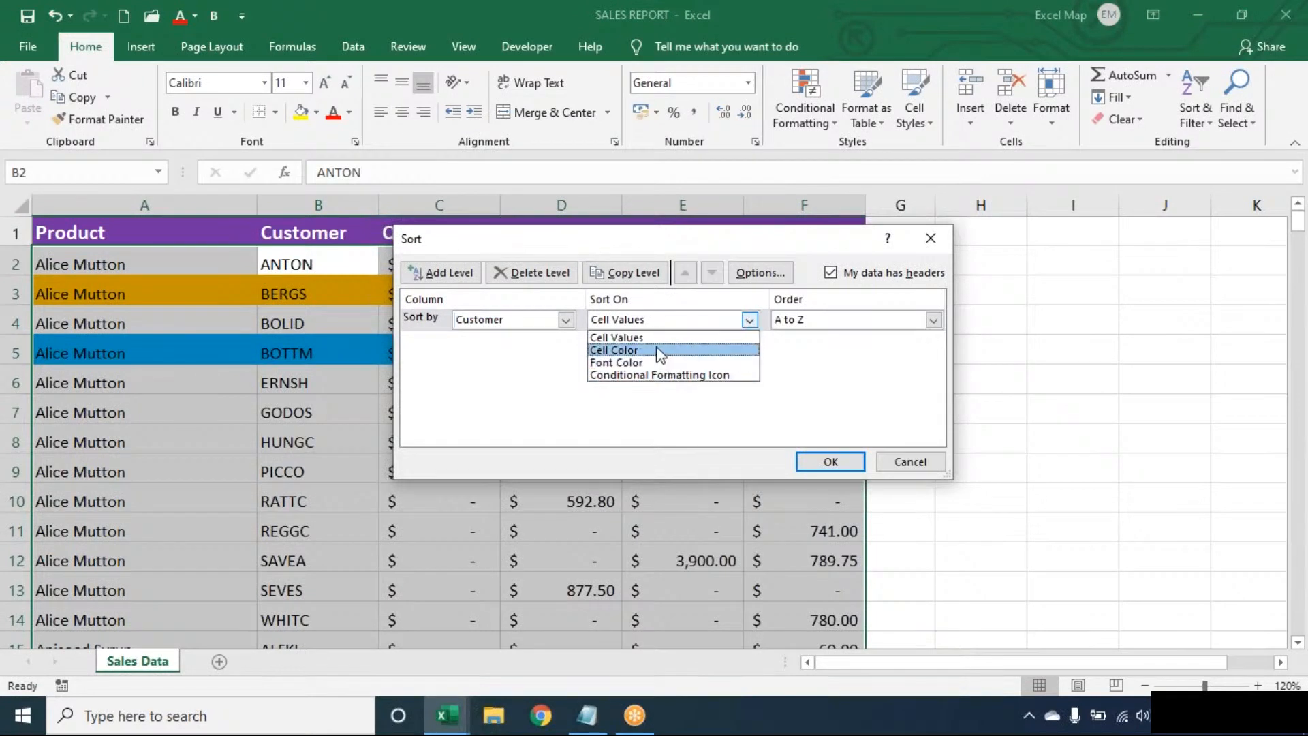
{"action": "left_click", "coordinate": [658, 350]}
{"action": "left_click", "coordinate": [842, 325]}
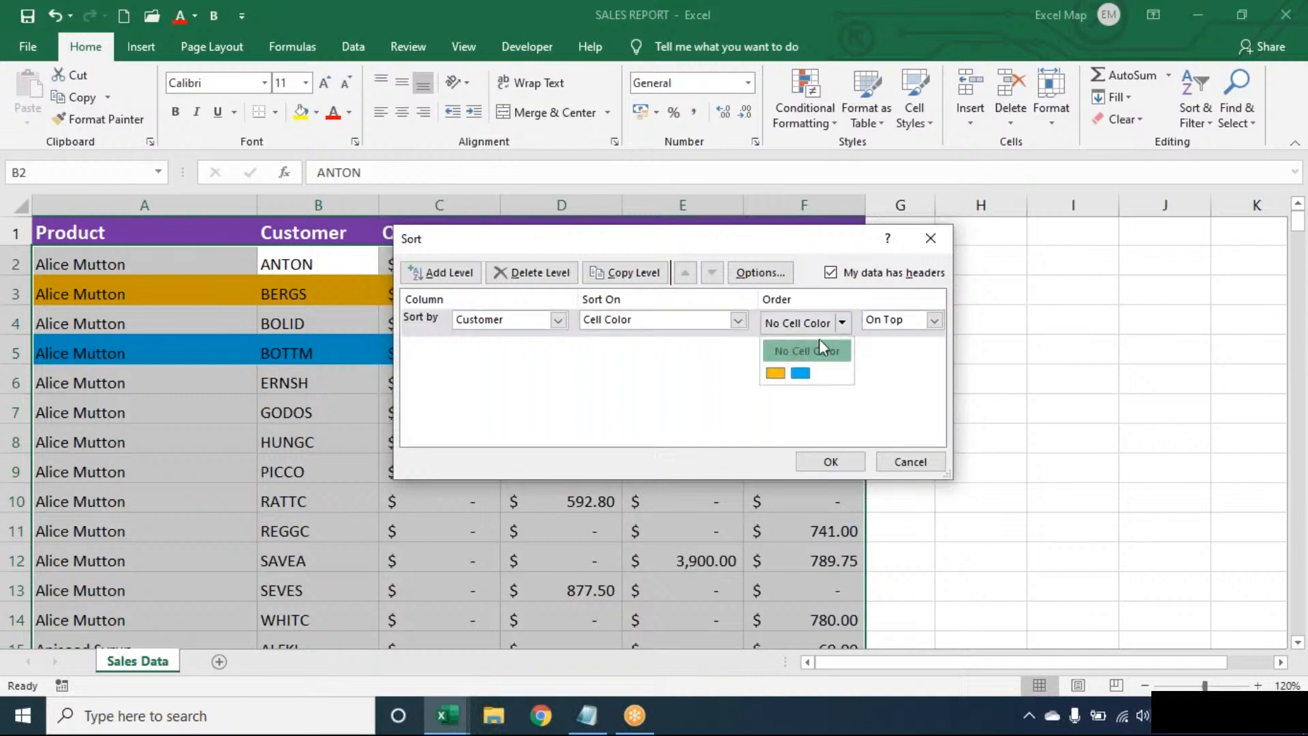
{"action": "left_click", "coordinate": [775, 373]}
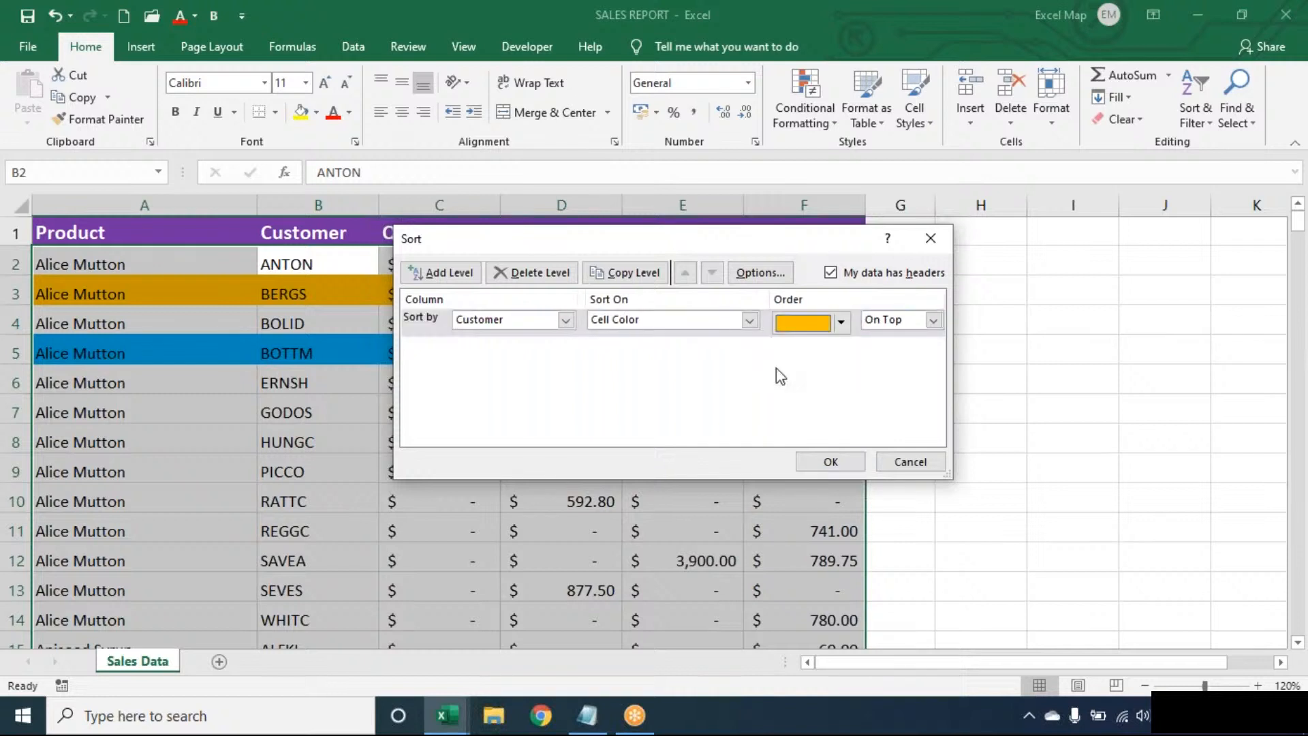
Add a second Customer level by cell colour with blue on top, and apply the sort.
{"action": "left_click", "coordinate": [469, 274]}
{"action": "left_click", "coordinate": [476, 351]}
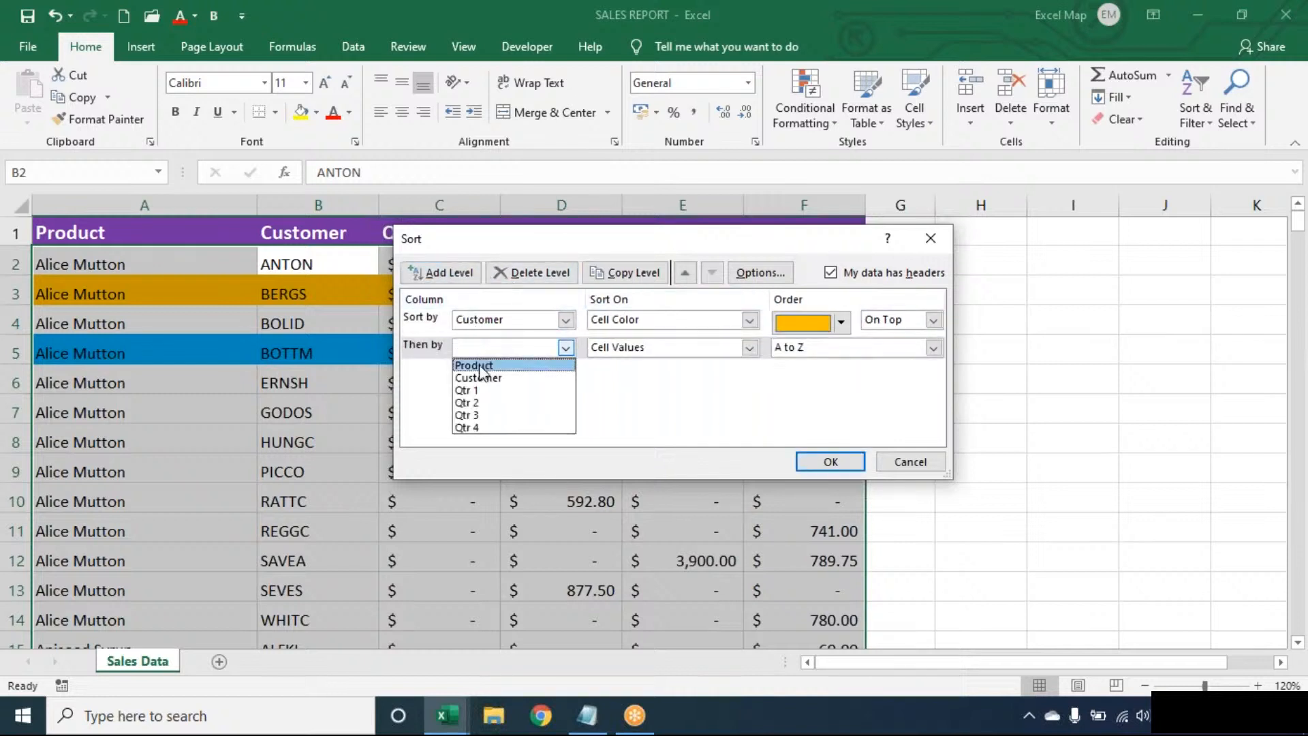
{"action": "left_click", "coordinate": [481, 381]}
{"action": "left_click", "coordinate": [635, 352]}
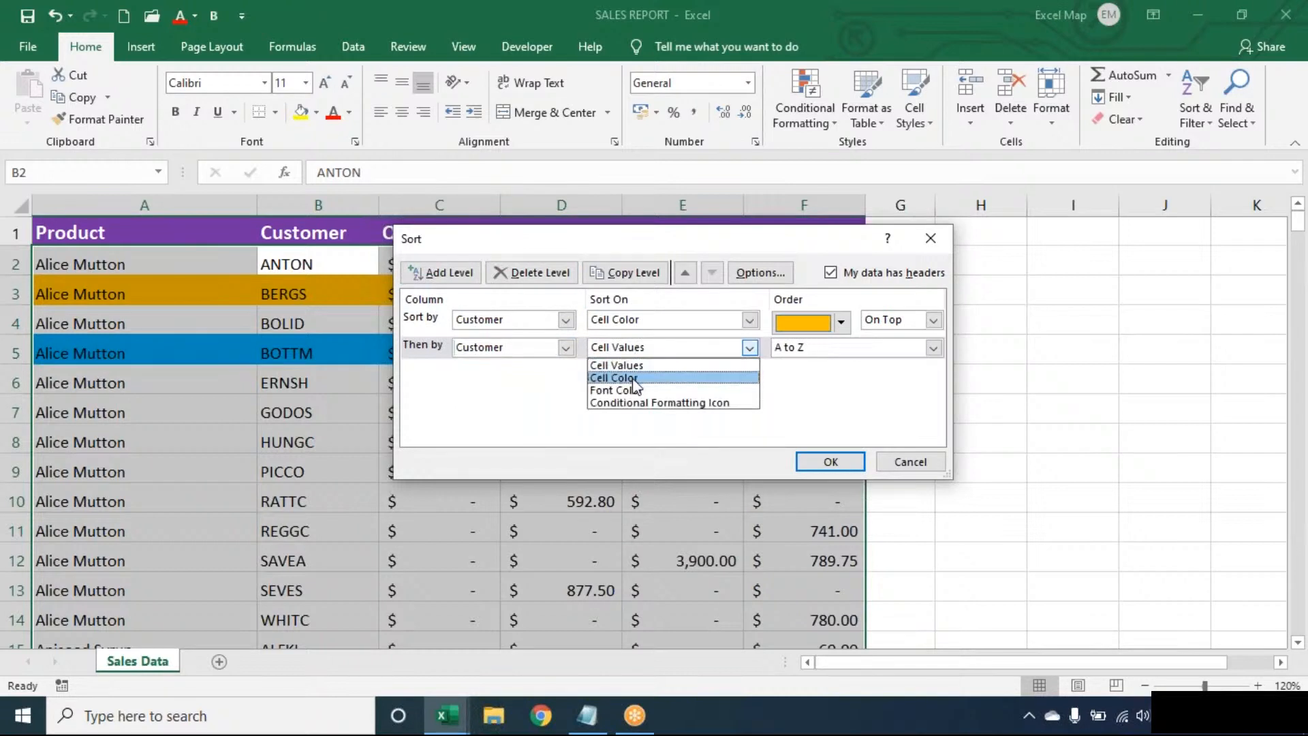
{"action": "left_click", "coordinate": [637, 373]}
{"action": "left_click", "coordinate": [842, 350]}
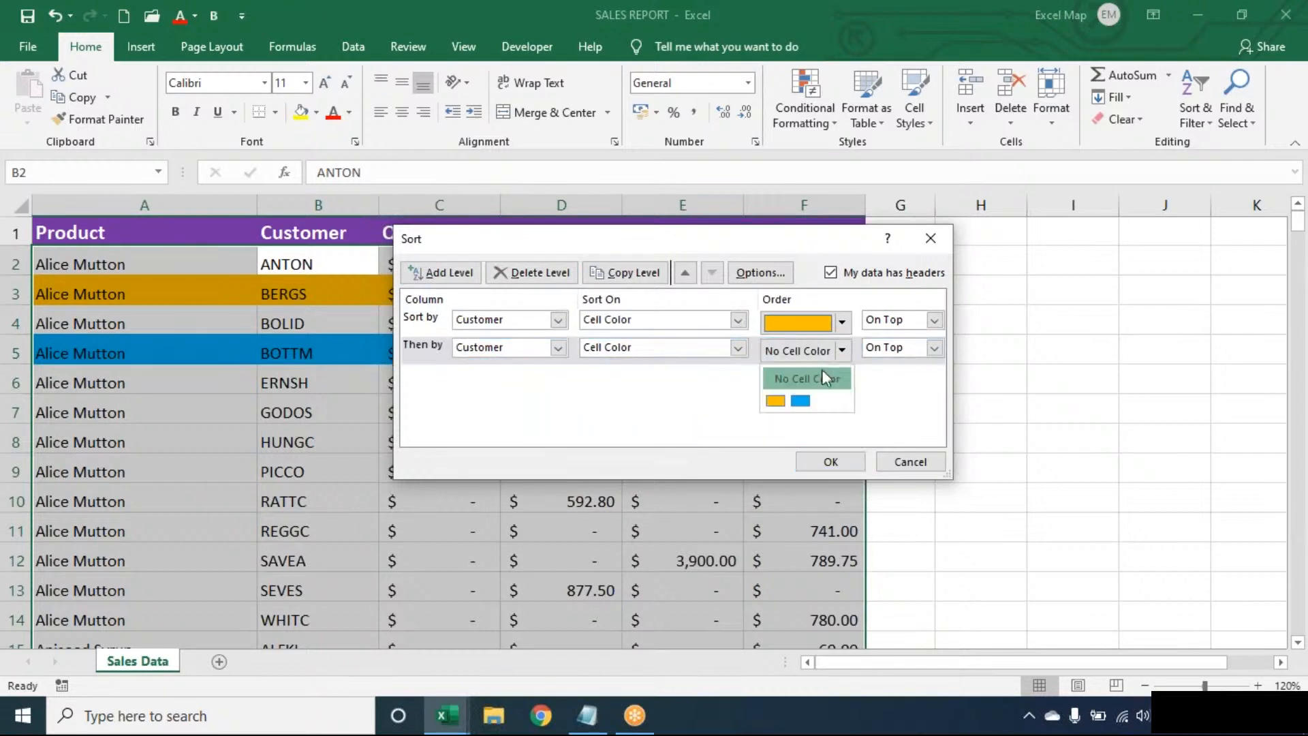
{"action": "left_click", "coordinate": [800, 402]}
{"action": "left_click", "coordinate": [830, 462]}
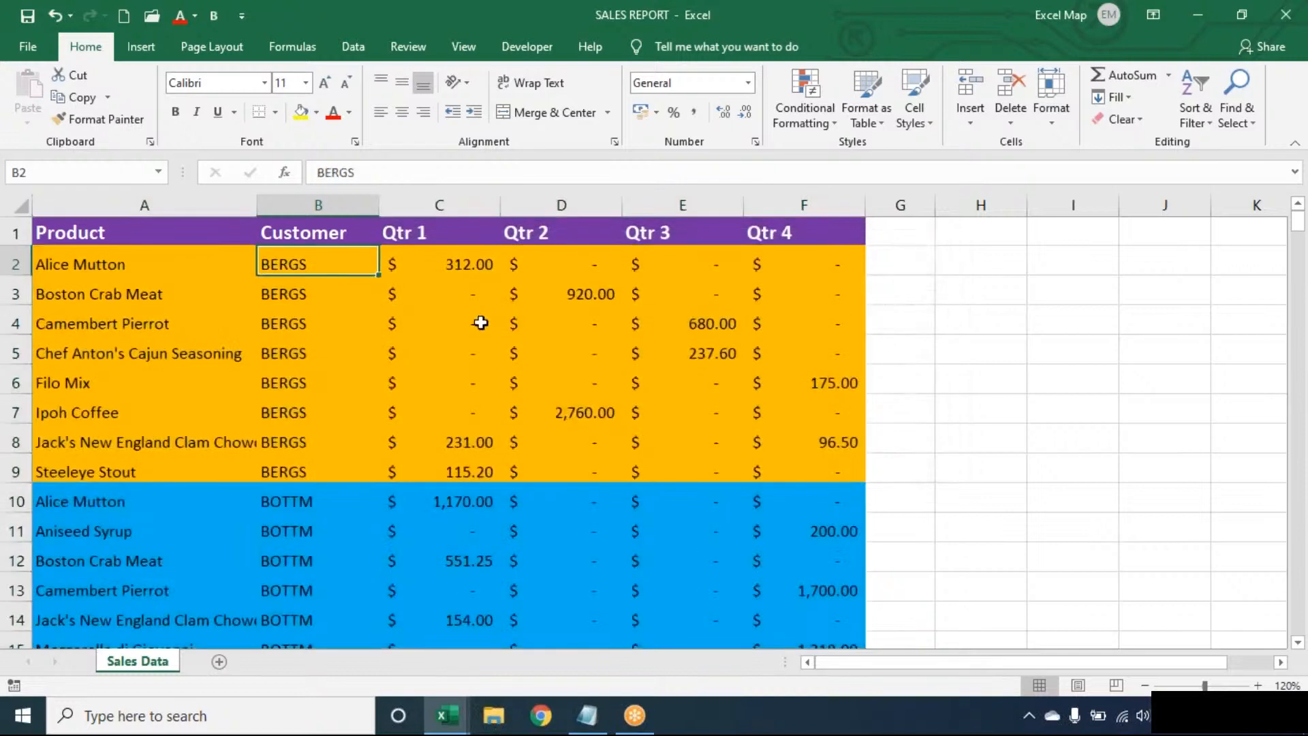
Undo the colour sort to restore the previous row order.
{"action": "left_click", "coordinate": [481, 323]}
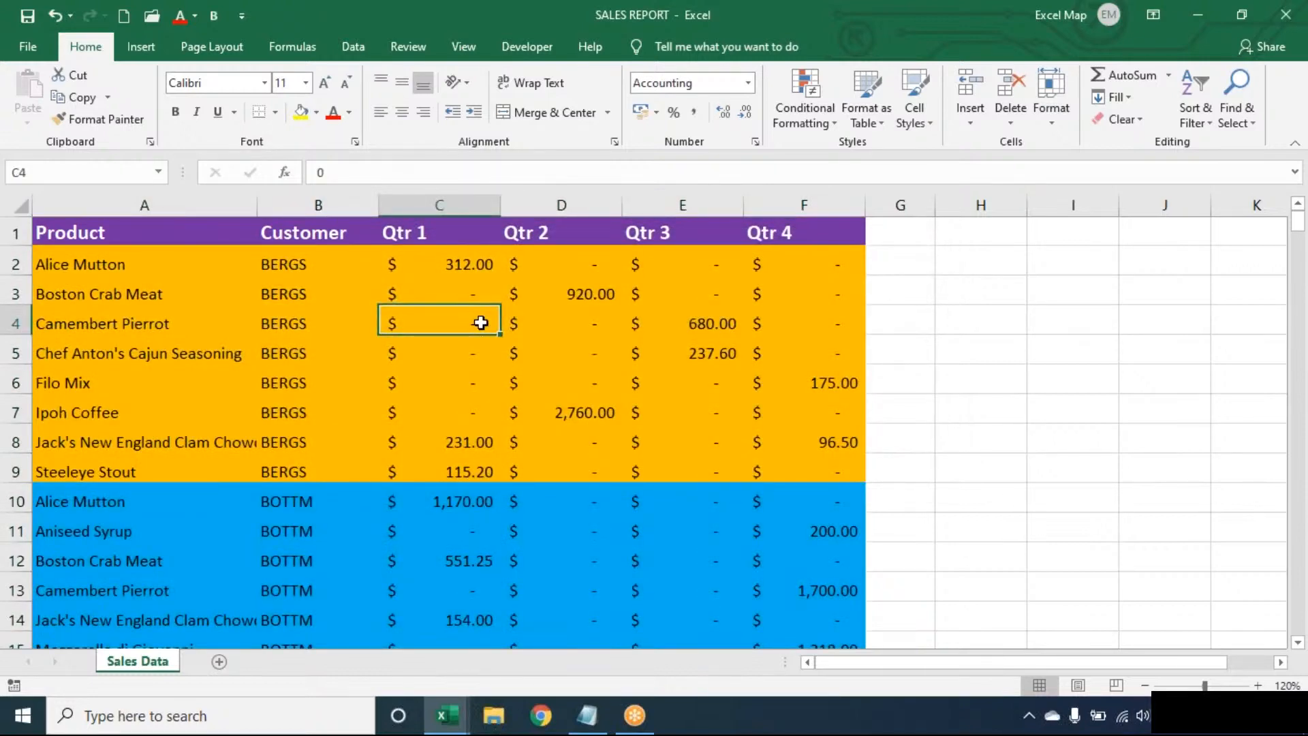
{"action": "key", "text": "ctrl+z"}
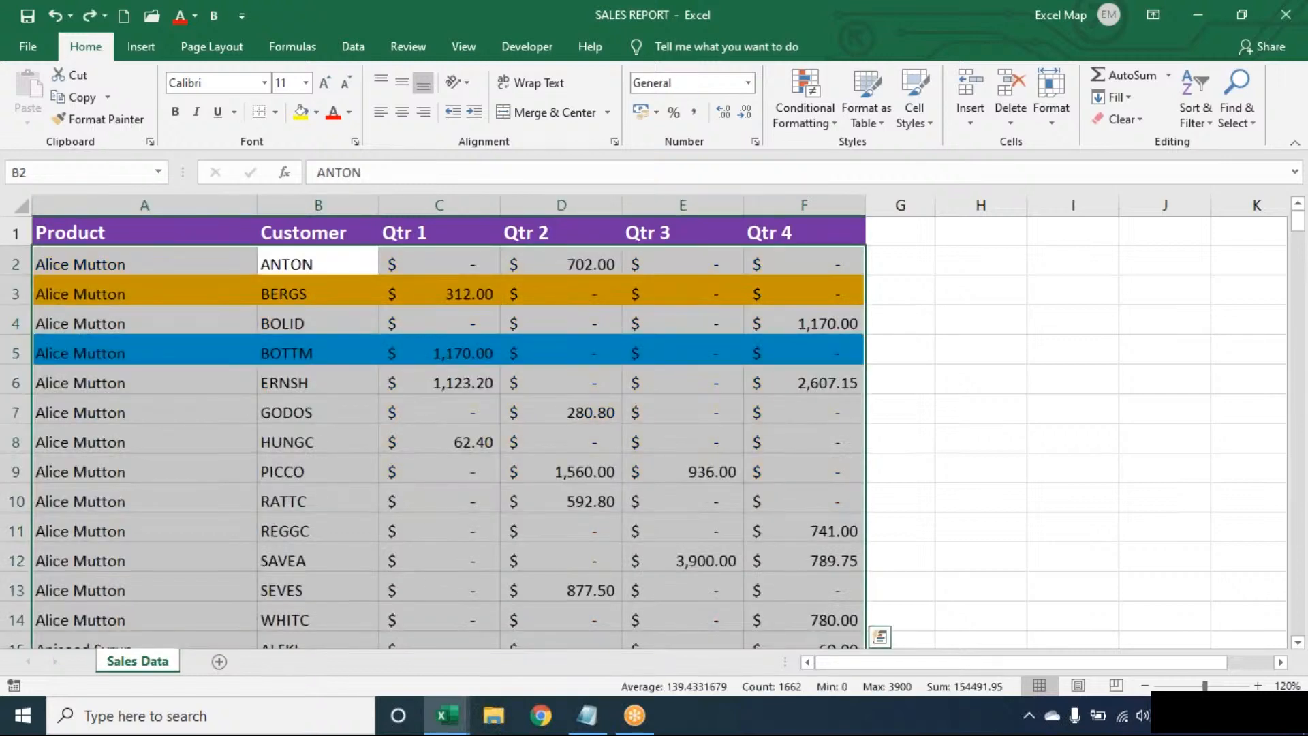
{"action": "left_click", "coordinate": [318, 293]}
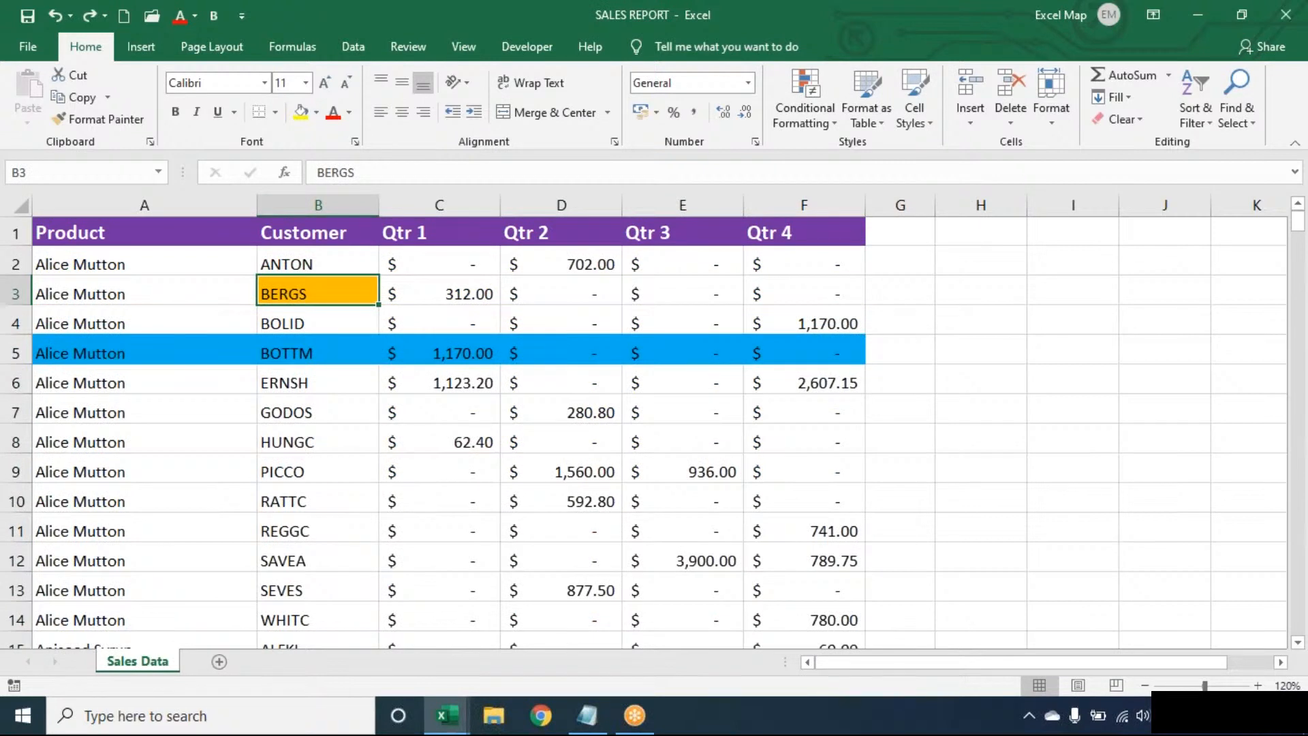
{"action": "key", "text": "Up"}
{"action": "key", "text": "Up"}
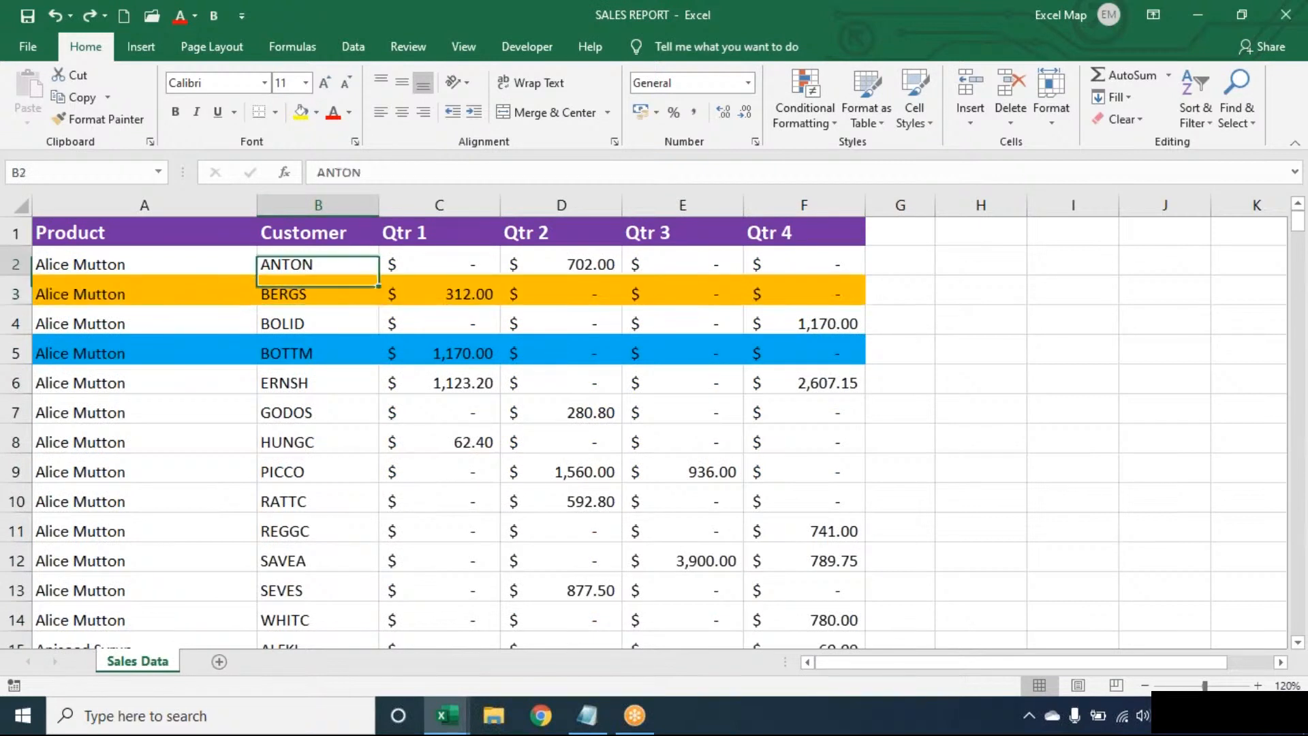
{"action": "left_click", "coordinate": [327, 411]}
Clear conditional formatting rules from the entire Sales Data sheet.
{"action": "left_click", "coordinate": [811, 100]}
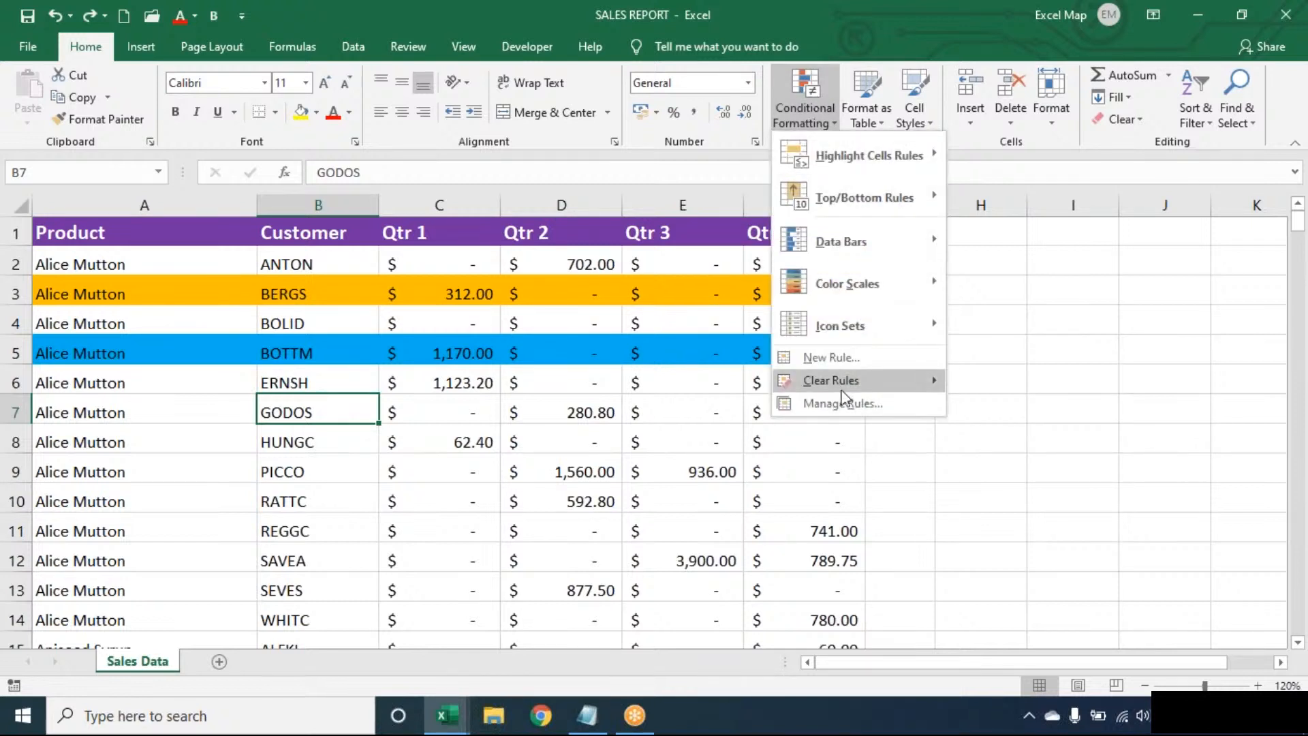
{"action": "mouse_move", "coordinate": [851, 387]}
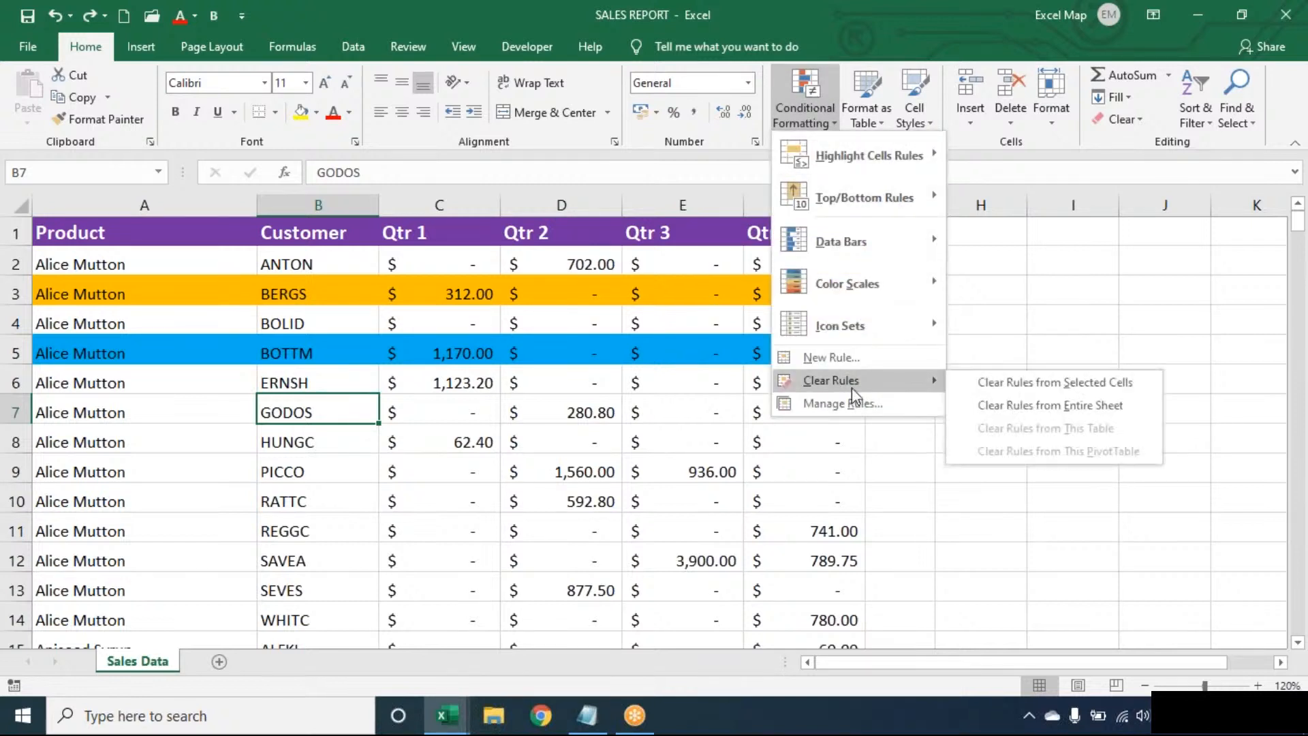
{"action": "left_click", "coordinate": [1018, 411]}
{"action": "left_click", "coordinate": [423, 388]}
{"action": "left_click", "coordinate": [272, 323]}
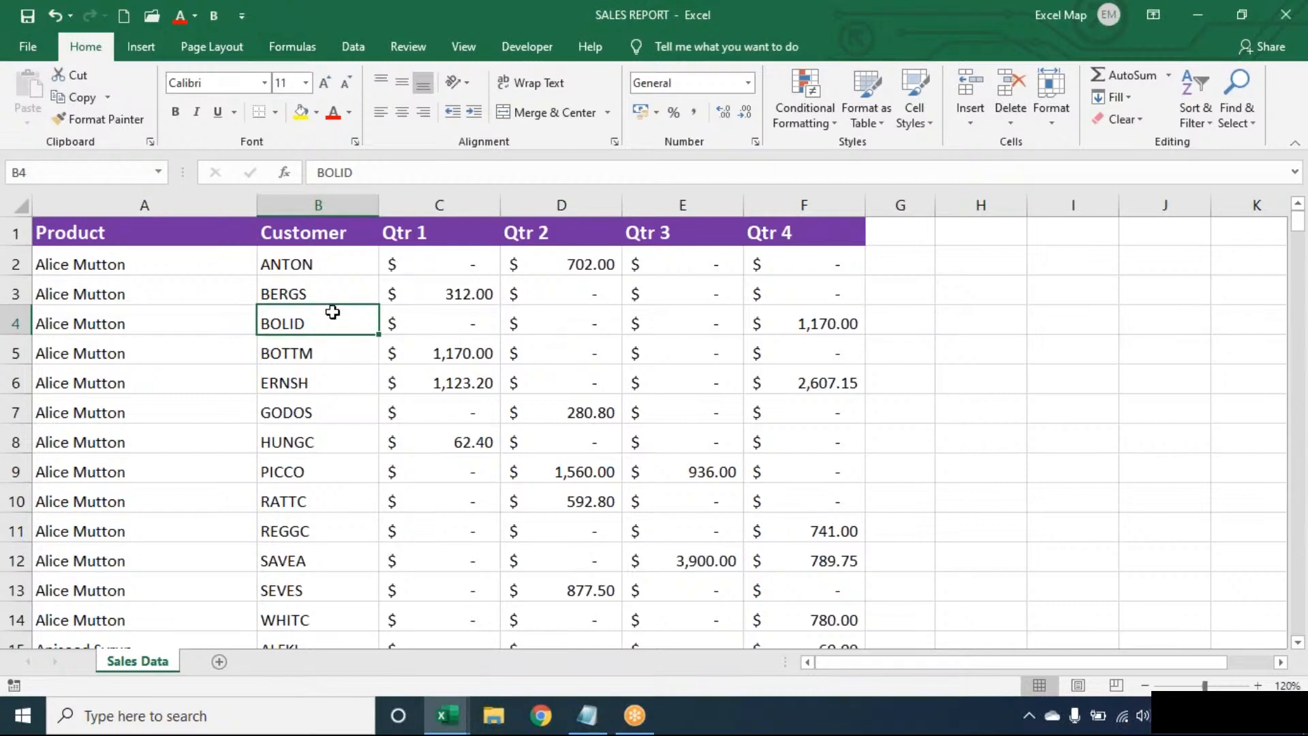
Browse the Lookup & Reference function list on the Formulas tab, then dismiss it.
{"action": "left_click", "coordinate": [304, 51]}
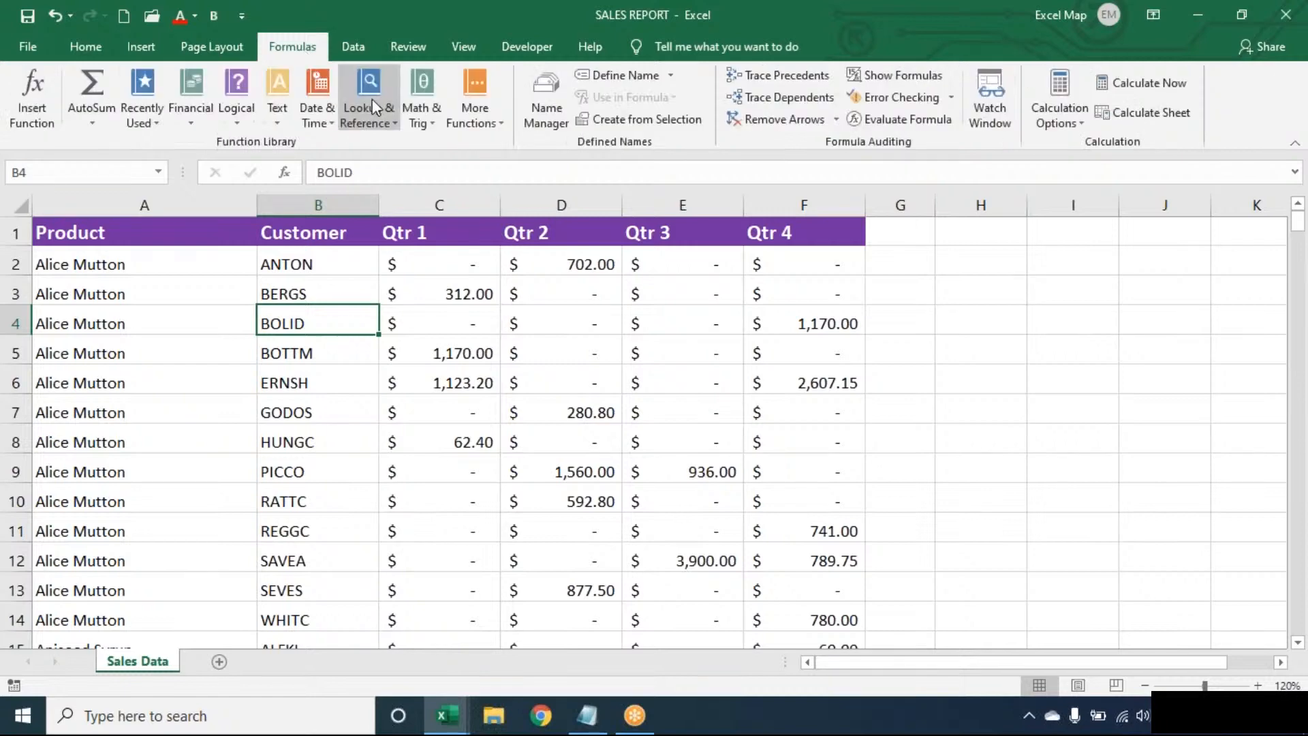
{"action": "left_click", "coordinate": [370, 101]}
{"action": "key", "text": "Escape"}
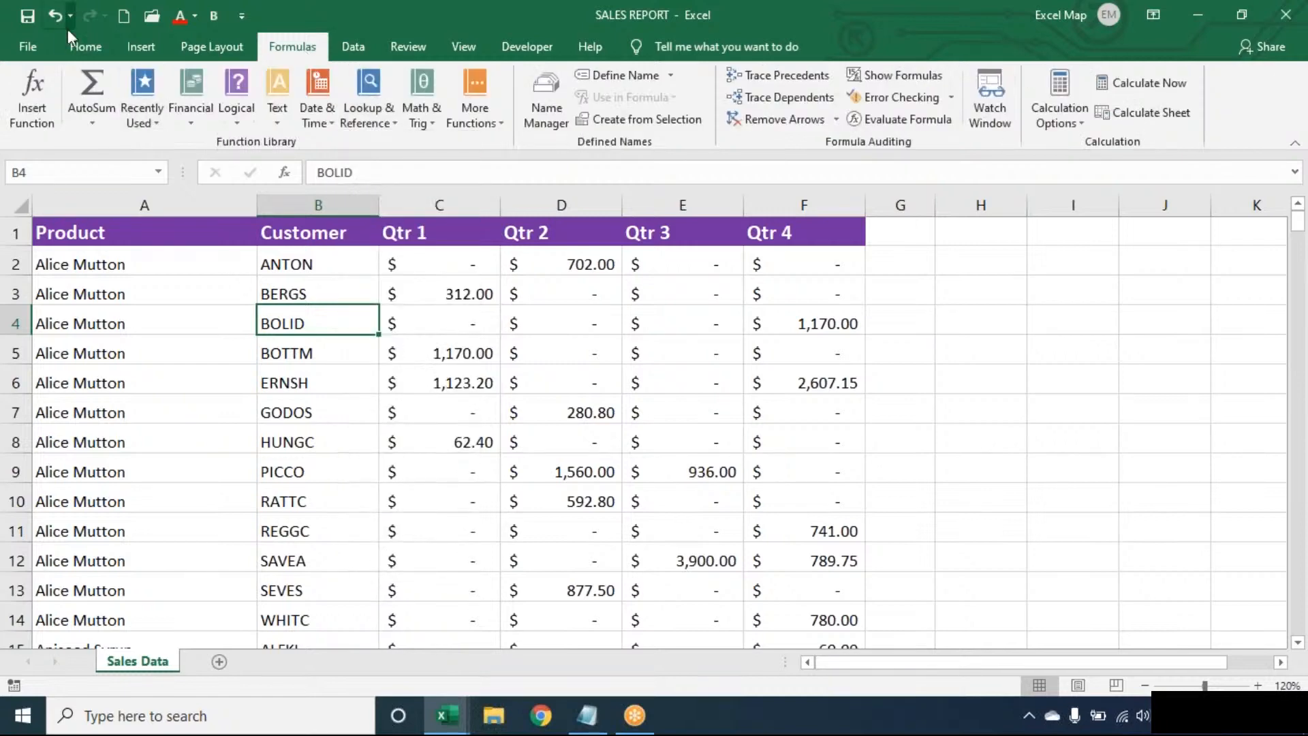
Open LookupFunctions from the Recent workbooks list and enter the workbook password.
{"action": "left_click", "coordinate": [46, 39]}
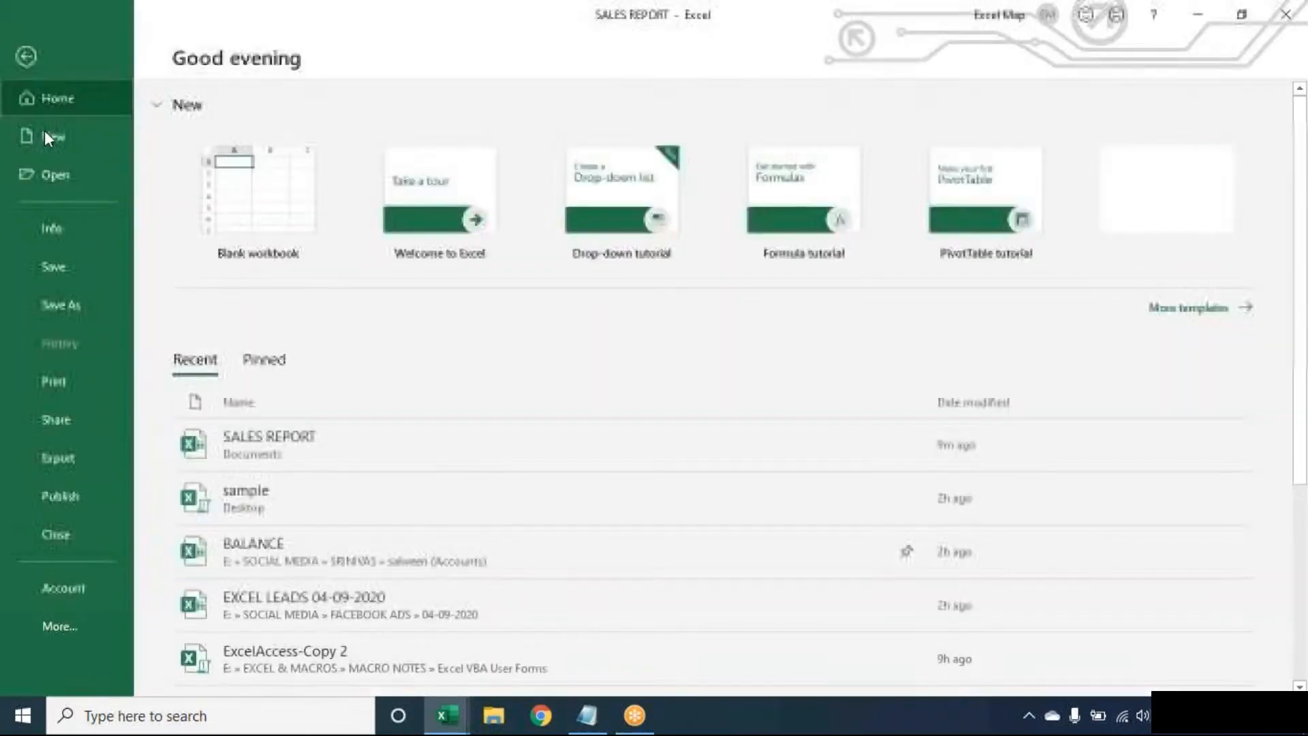
{"action": "left_click", "coordinate": [68, 175]}
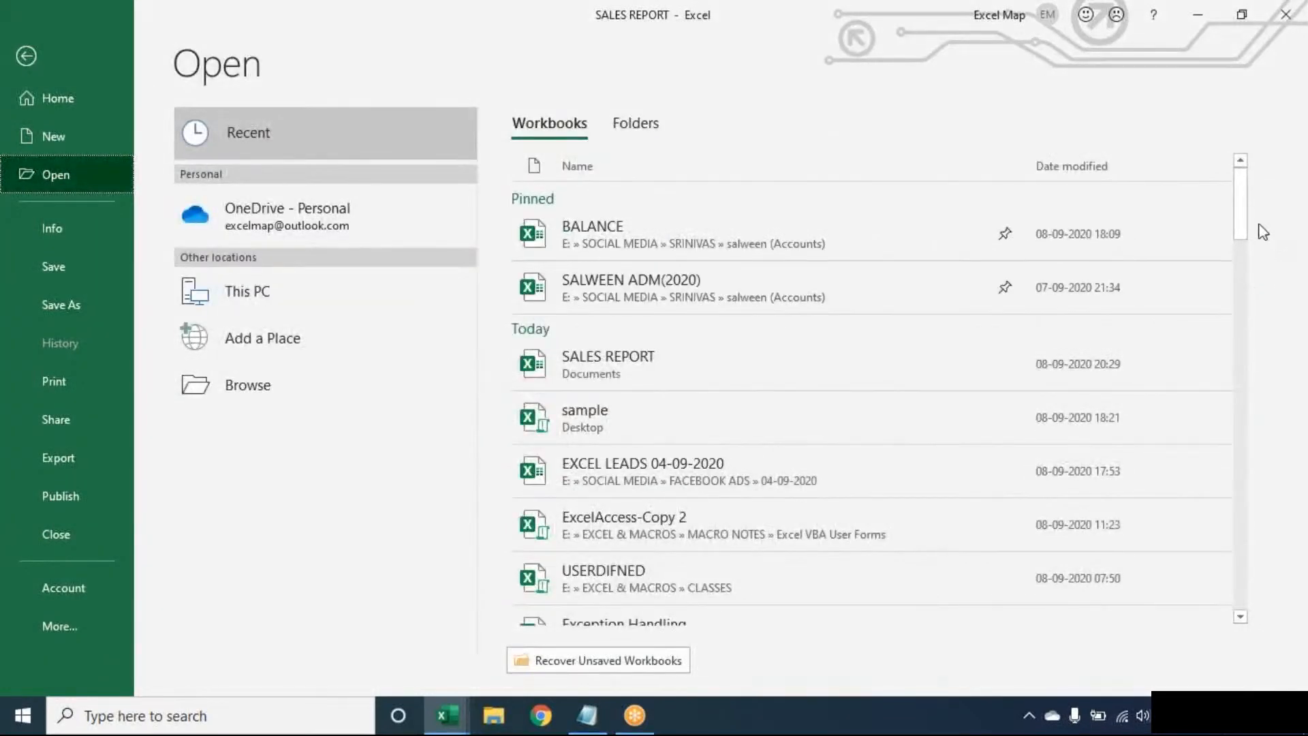
{"action": "left_click_drag", "start_coordinate": [1239, 243], "coordinate": [990, 333]}
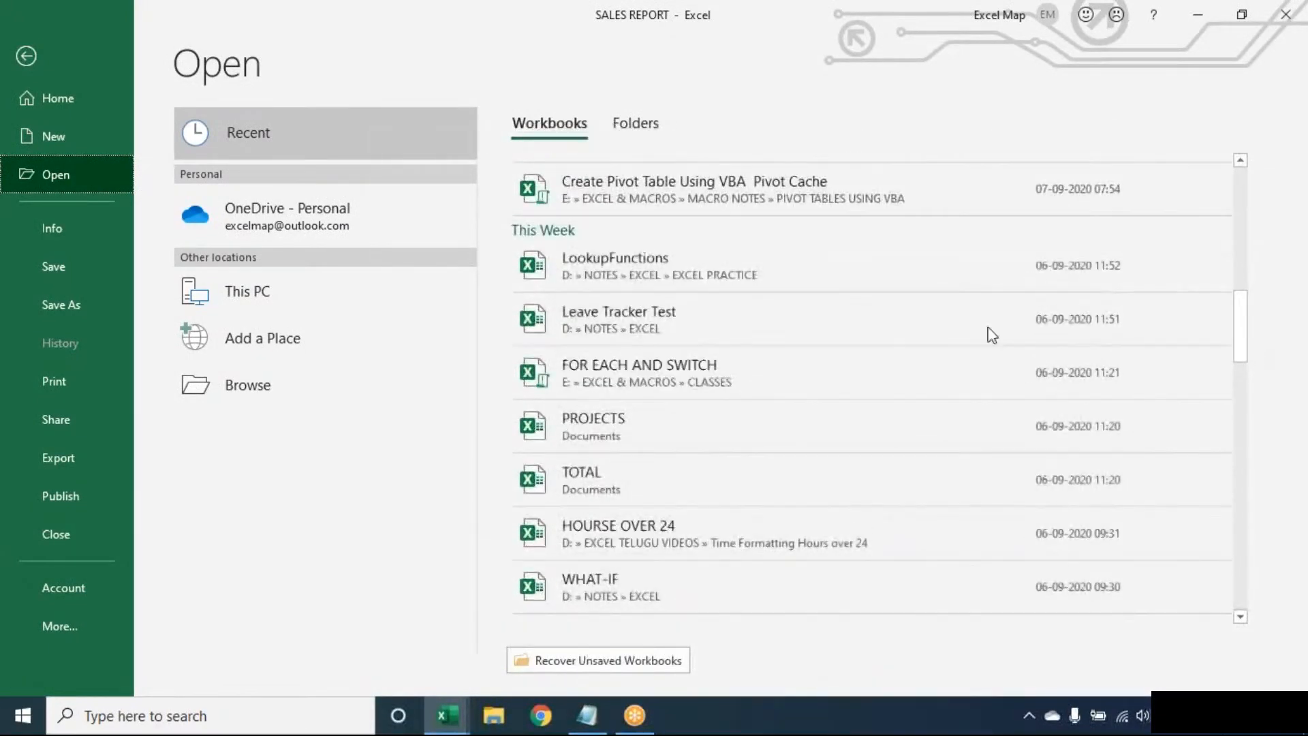
{"action": "left_click", "coordinate": [960, 286]}
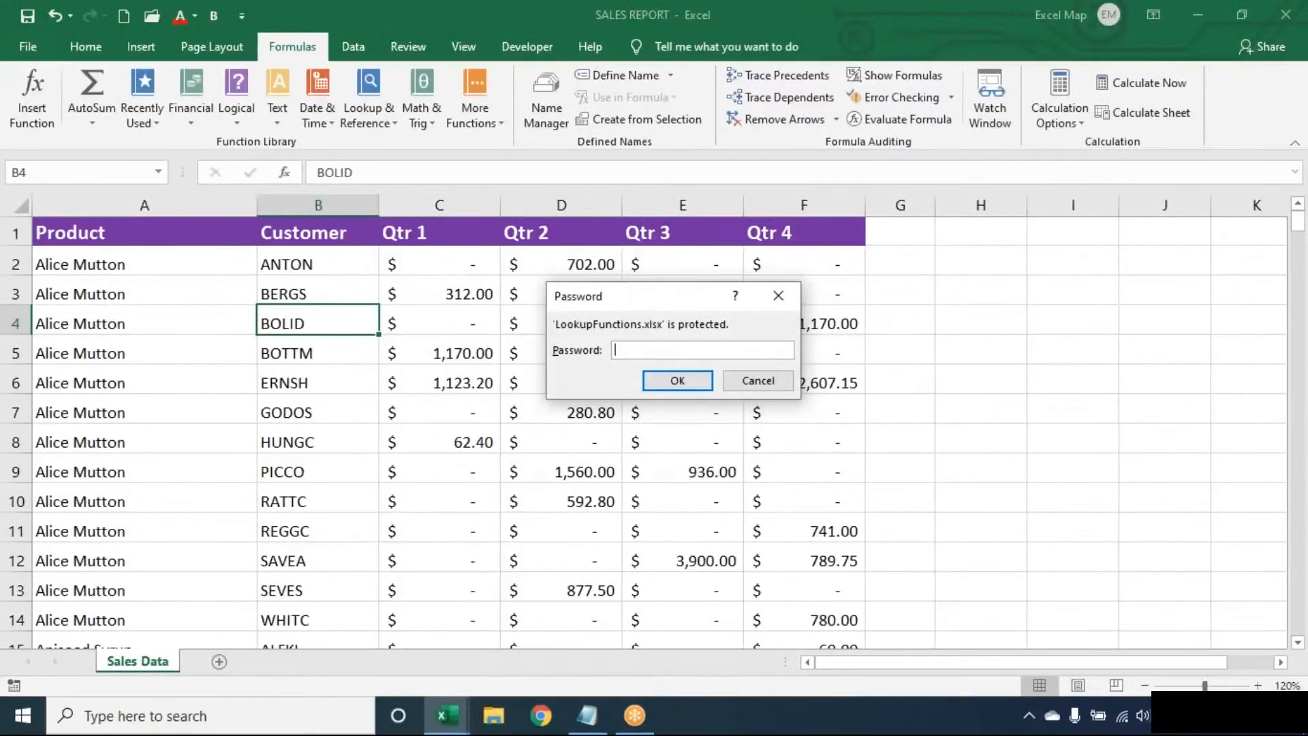
{"action": "type", "text": "•••••••"}
{"action": "key", "text": "Return"}
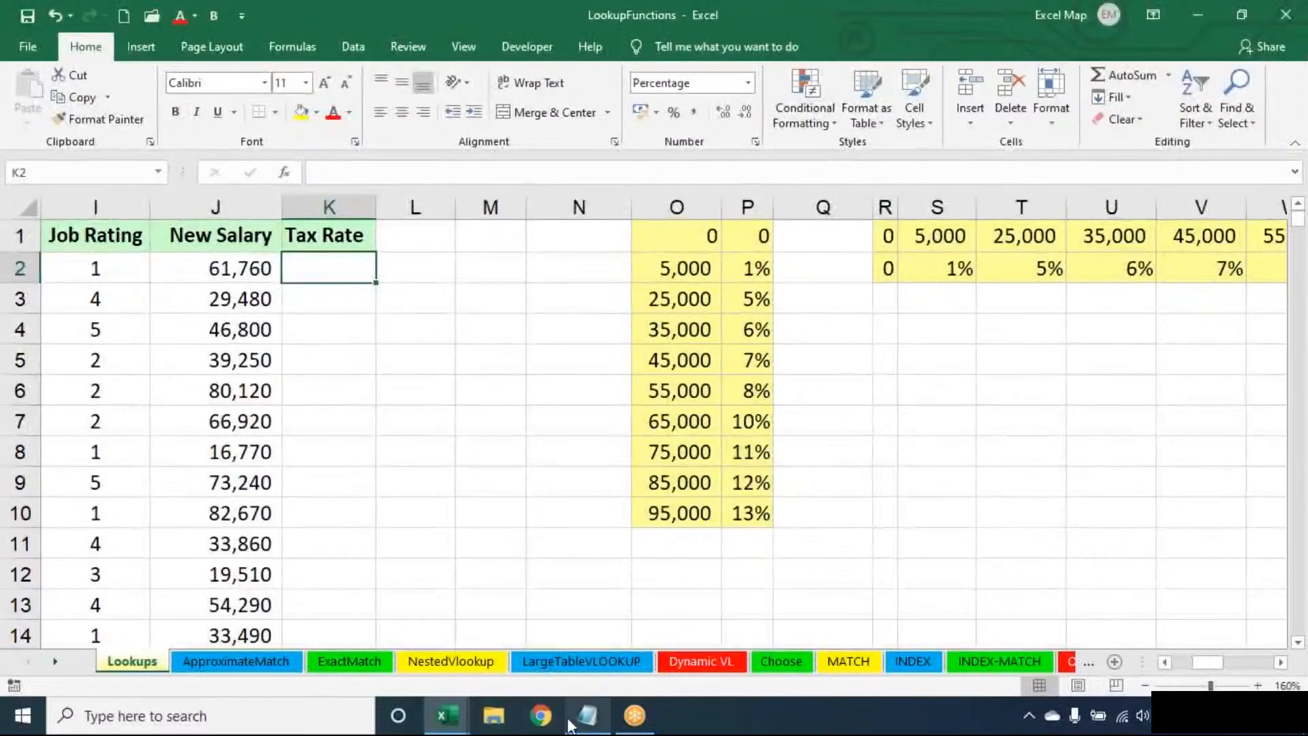
Replace the Notepad text with the heading 'Lookup & Reference:' and a row of dashes.
{"action": "left_click", "coordinate": [591, 719]}
{"action": "key", "text": "ctrl+a"}
{"action": "key", "text": "Delete"}
{"action": "key", "text": "Return"}
{"action": "key", "text": "Return"}
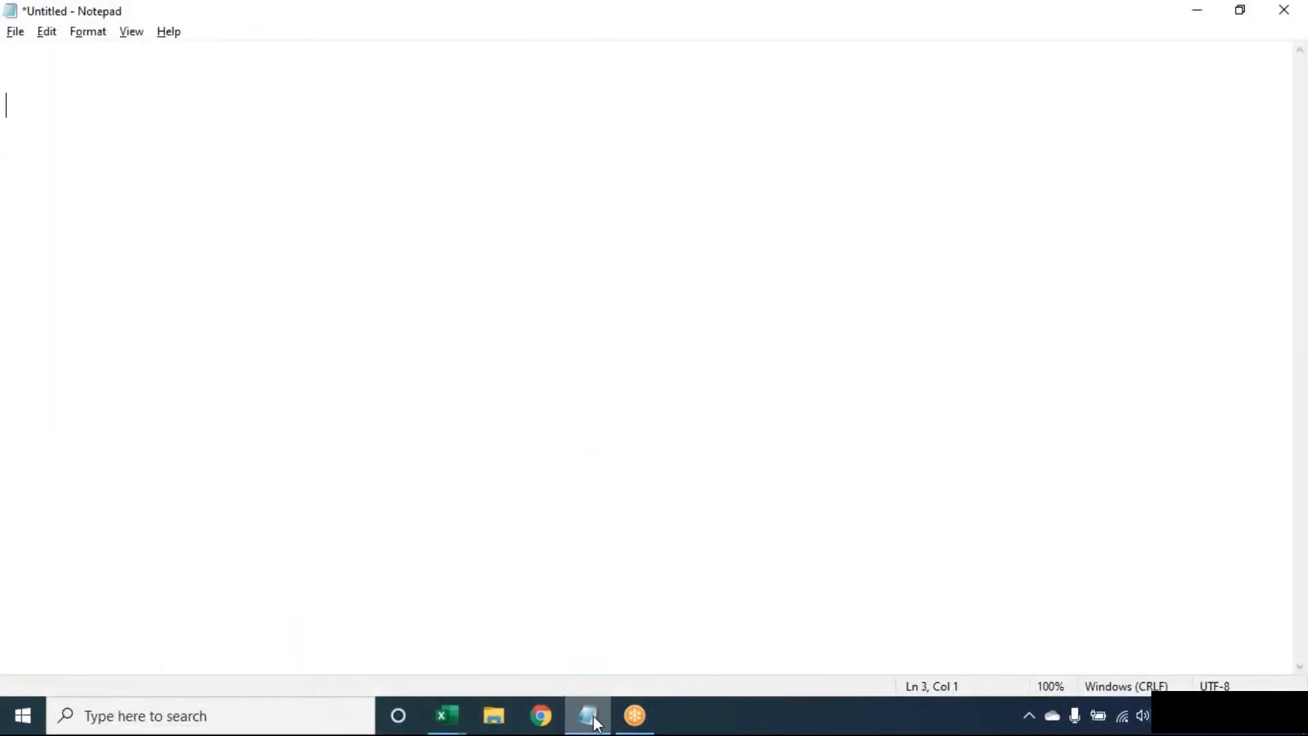
{"action": "type", "text": "Lookup *&"}
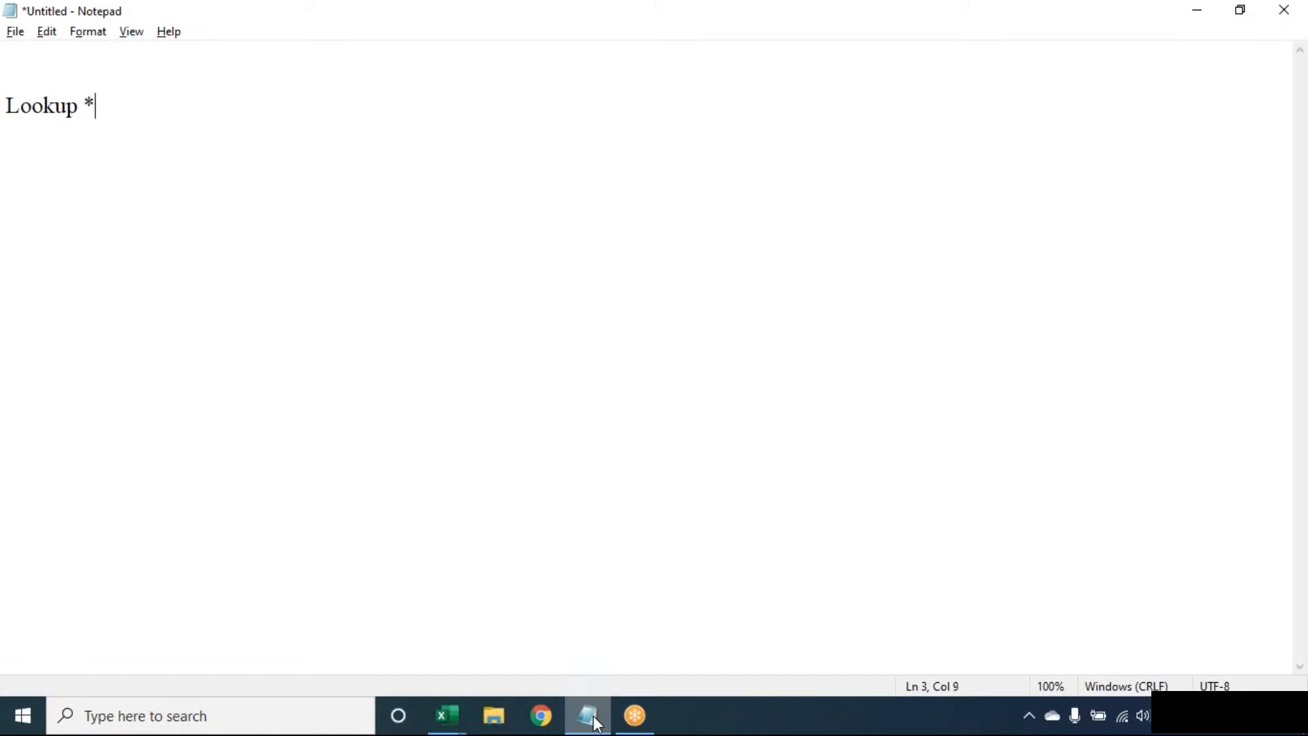
{"action": "key", "text": "BackSpace"}
{"action": "key", "text": "BackSpace"}
{"action": "type", "text": "& Reference:"}
{"action": "key", "text": "Return"}
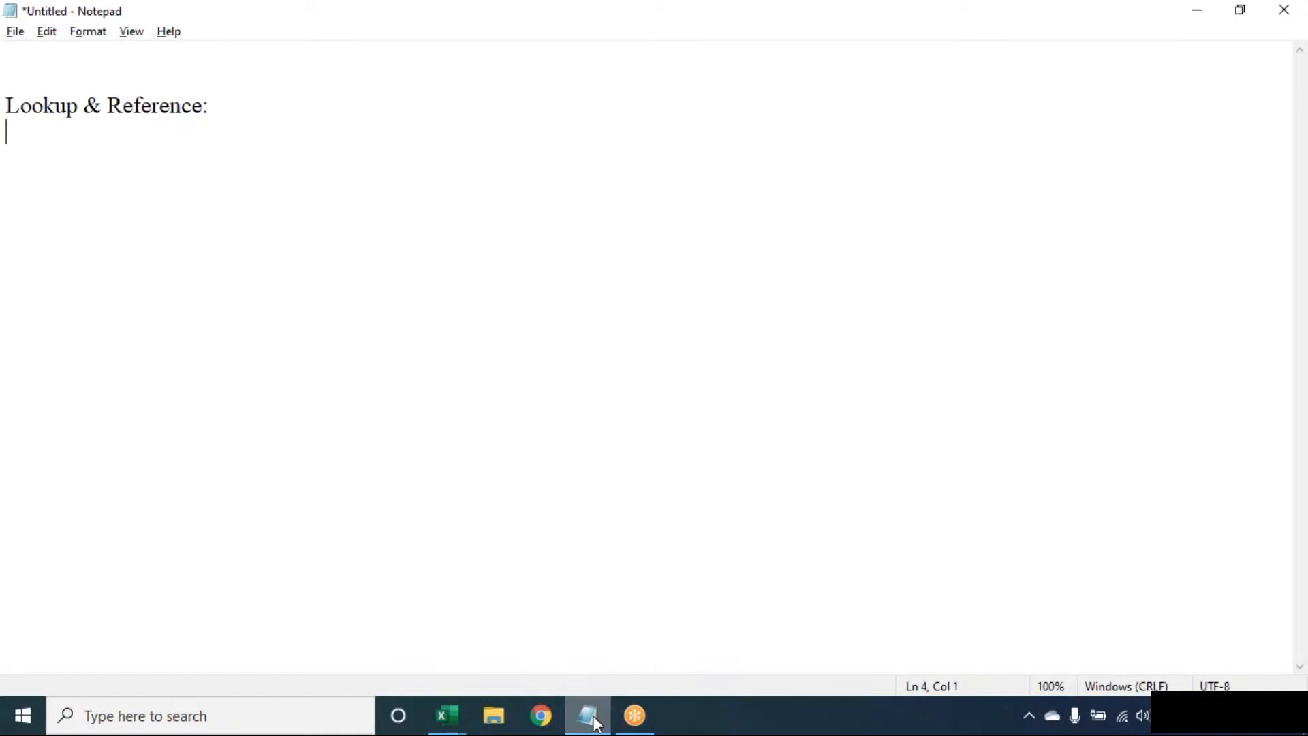
{"action": "type", "text": "--------------------------"}
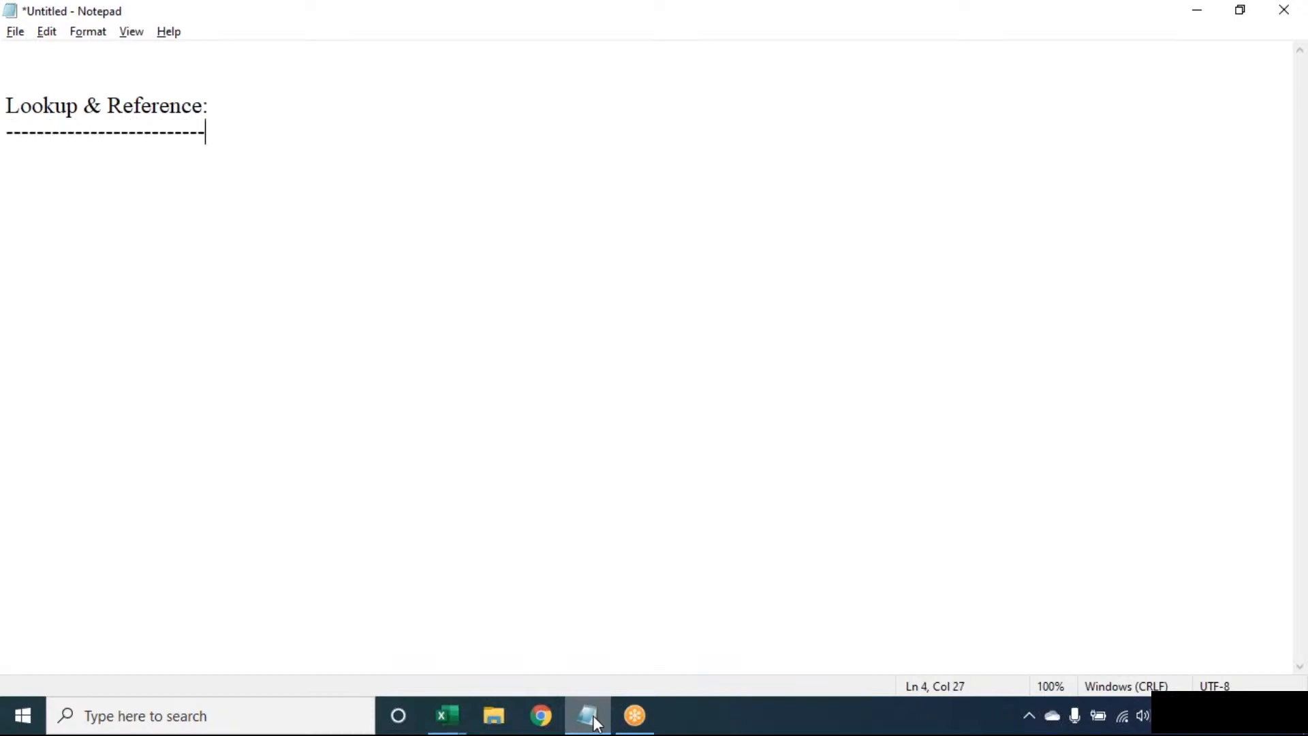
{"action": "key", "text": "Return"}
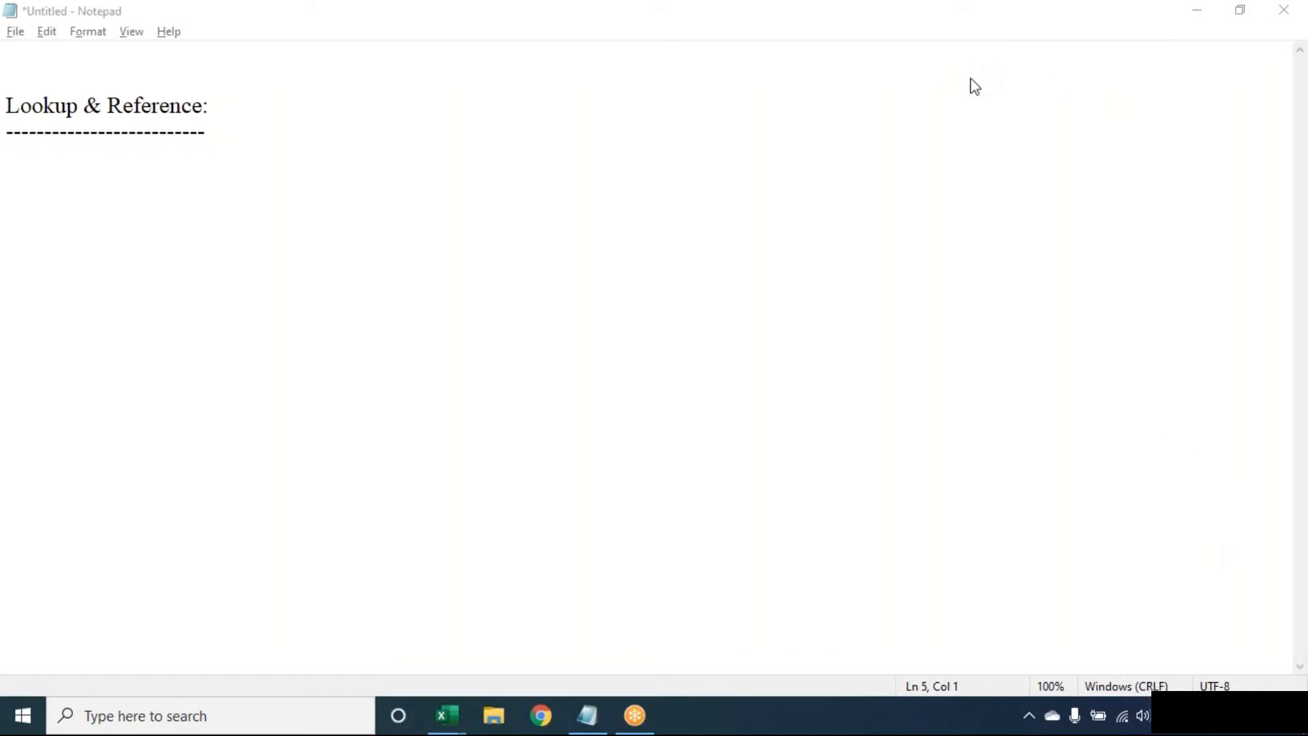
Select and delete the heading and dashes so the Notepad note is empty.
{"action": "left_click", "coordinate": [587, 715]}
{"action": "left_click", "coordinate": [370, 280]}
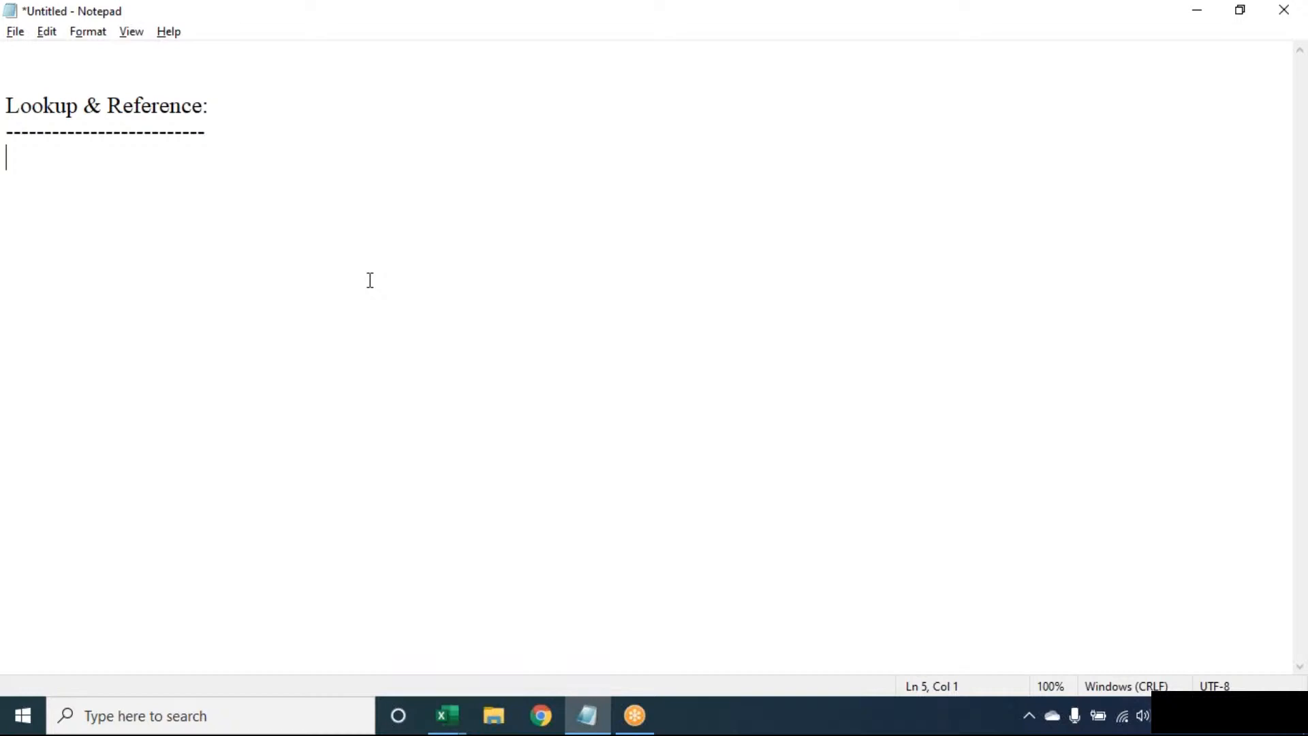
{"action": "key", "text": "ctrl+a"}
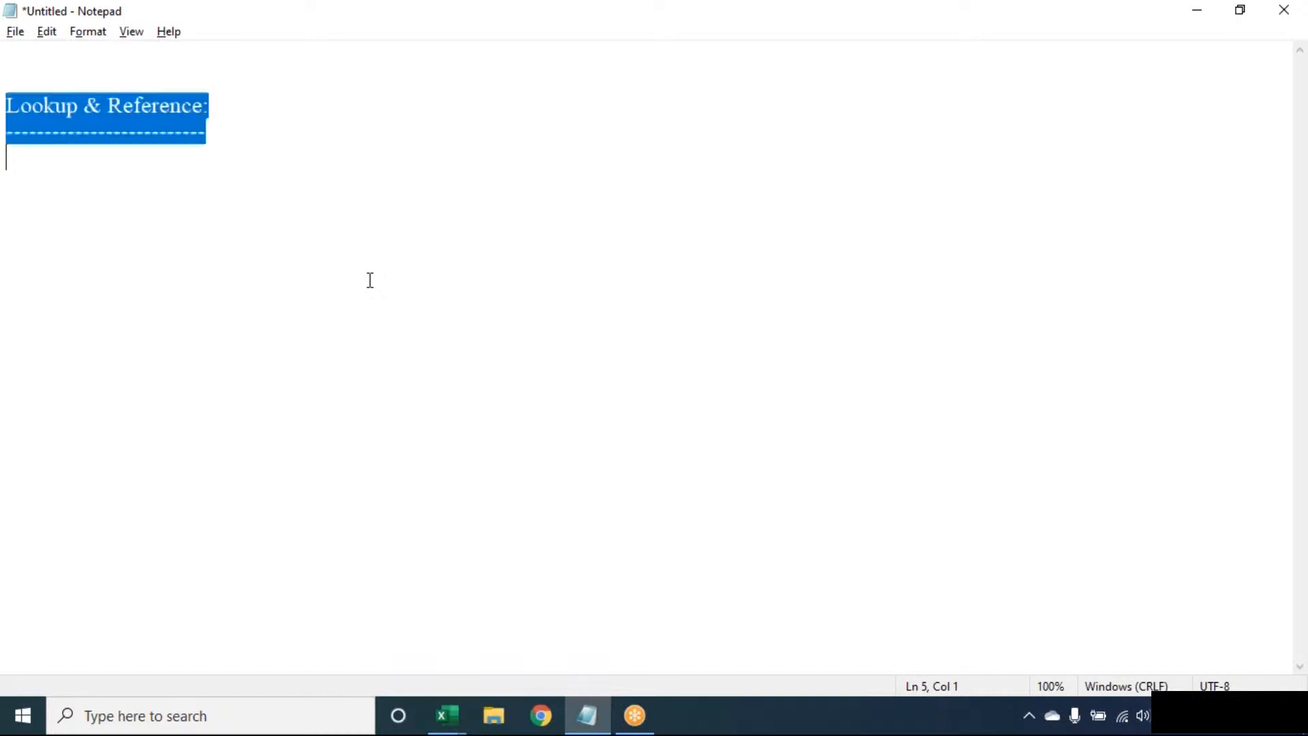
{"action": "key", "text": "BackSpace"}
{"action": "key", "text": "Return"}
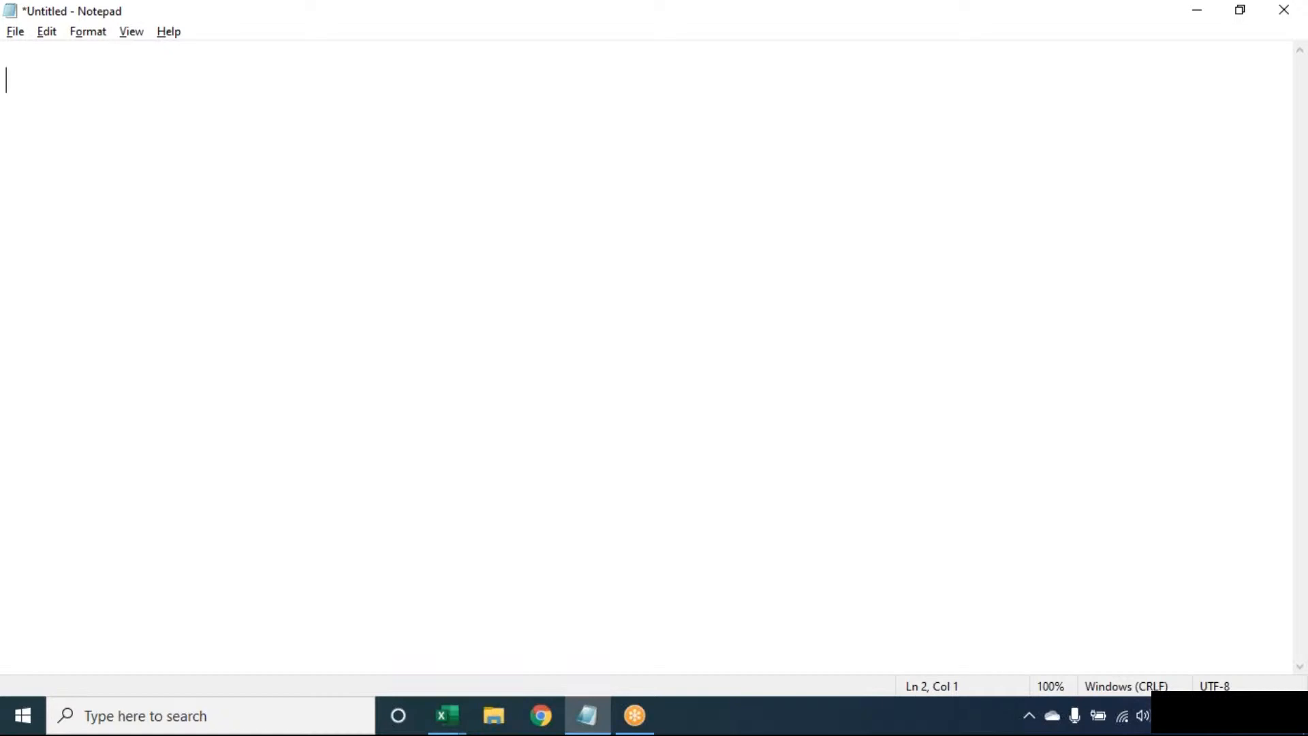
In Book1, delete the contents of A1:B3, then select cells A1 to A5.
{"action": "left_click", "coordinate": [446, 715]}
{"action": "left_click", "coordinate": [246, 657]}
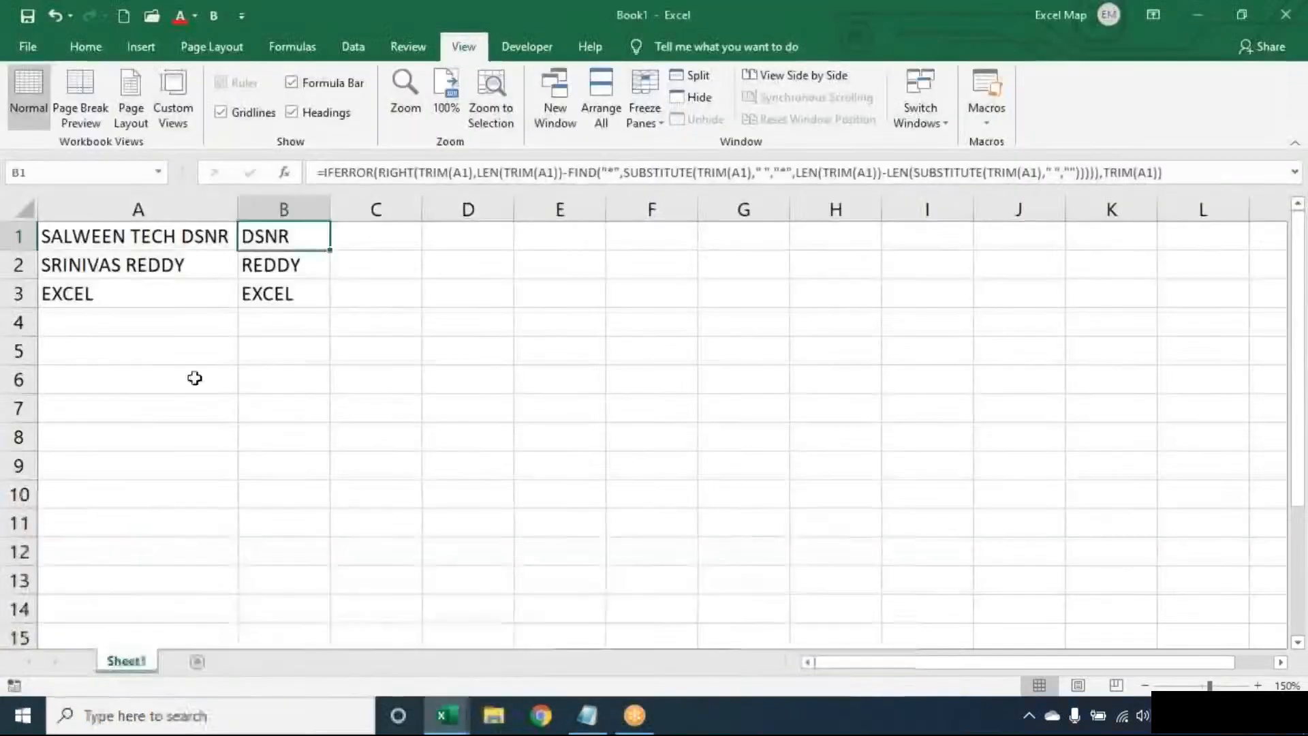
{"action": "key", "text": "ctrl+a"}
{"action": "key", "text": "ctrl+s"}
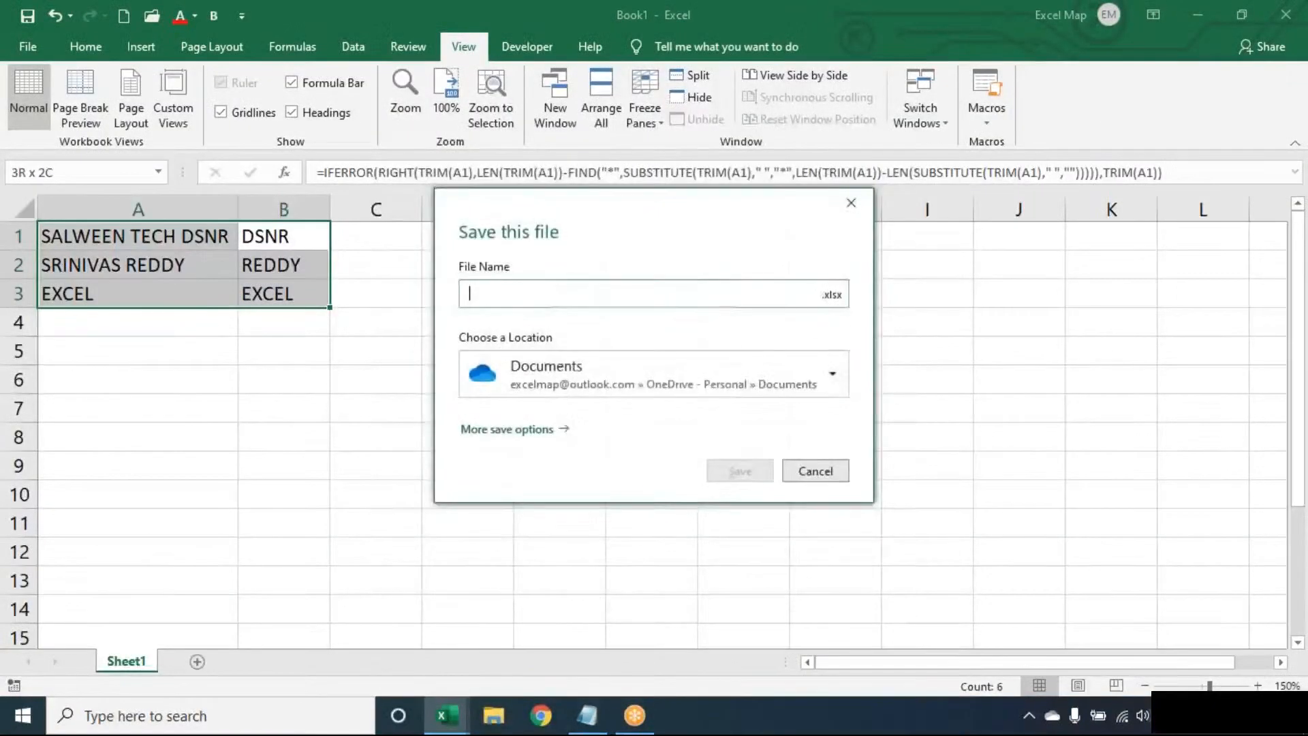
{"action": "key", "text": "Escape"}
{"action": "key", "text": "Delete"}
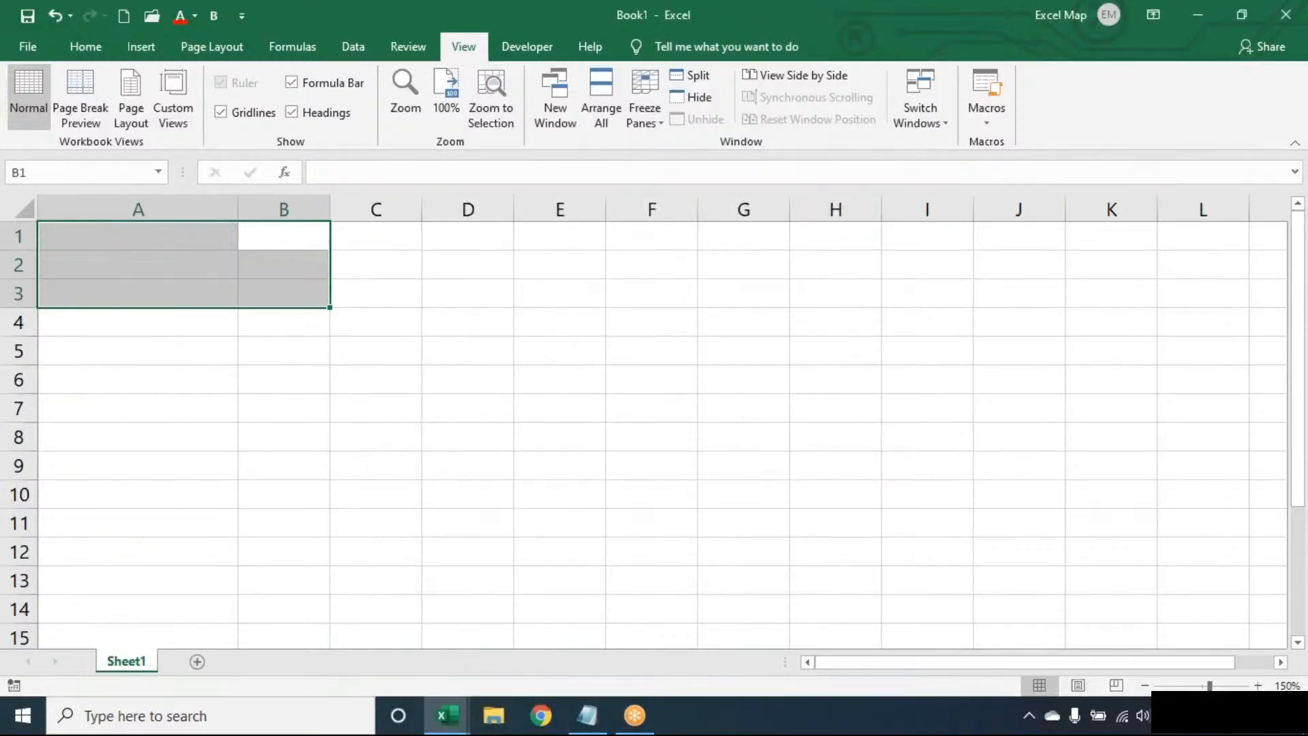
{"action": "left_click", "coordinate": [138, 236]}
{"action": "left_click_drag", "start_coordinate": [138, 235], "coordinate": [138, 351]}
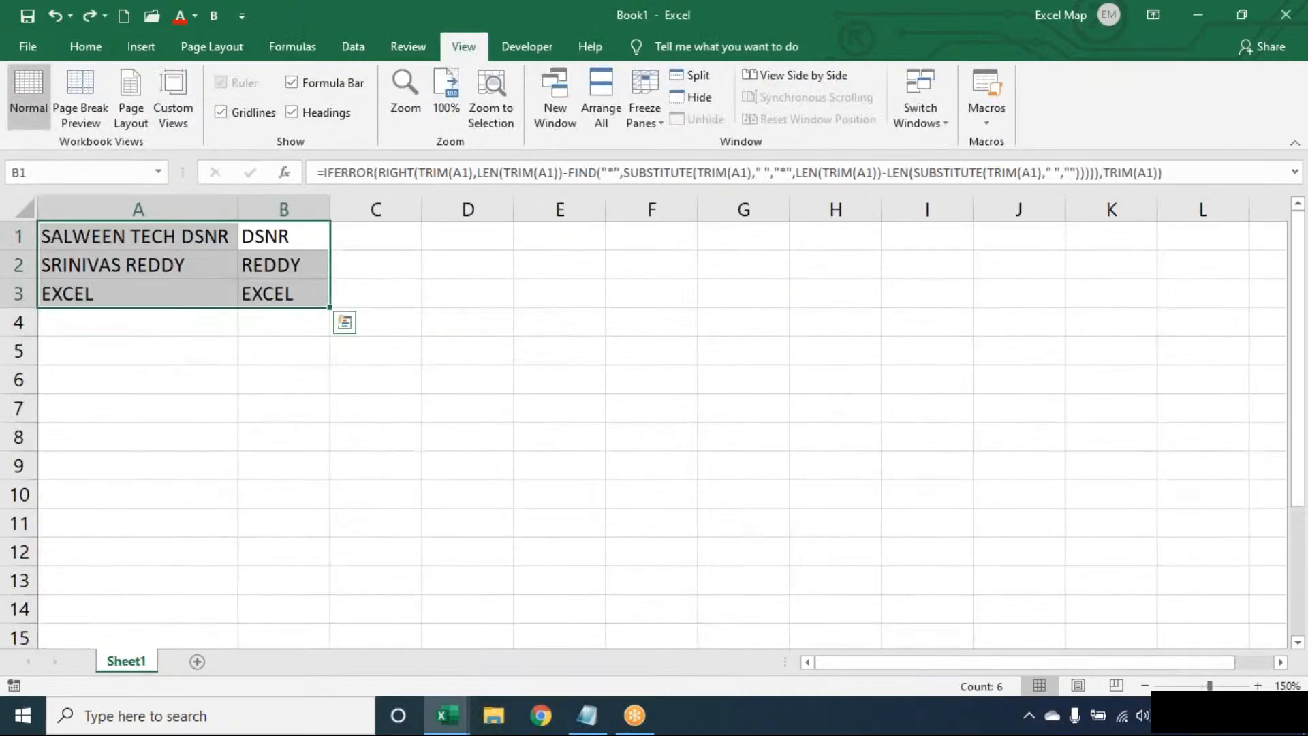
Clear the last-word results from B1:B3 and enter 1 in B1.
{"action": "key", "text": "Delete"}
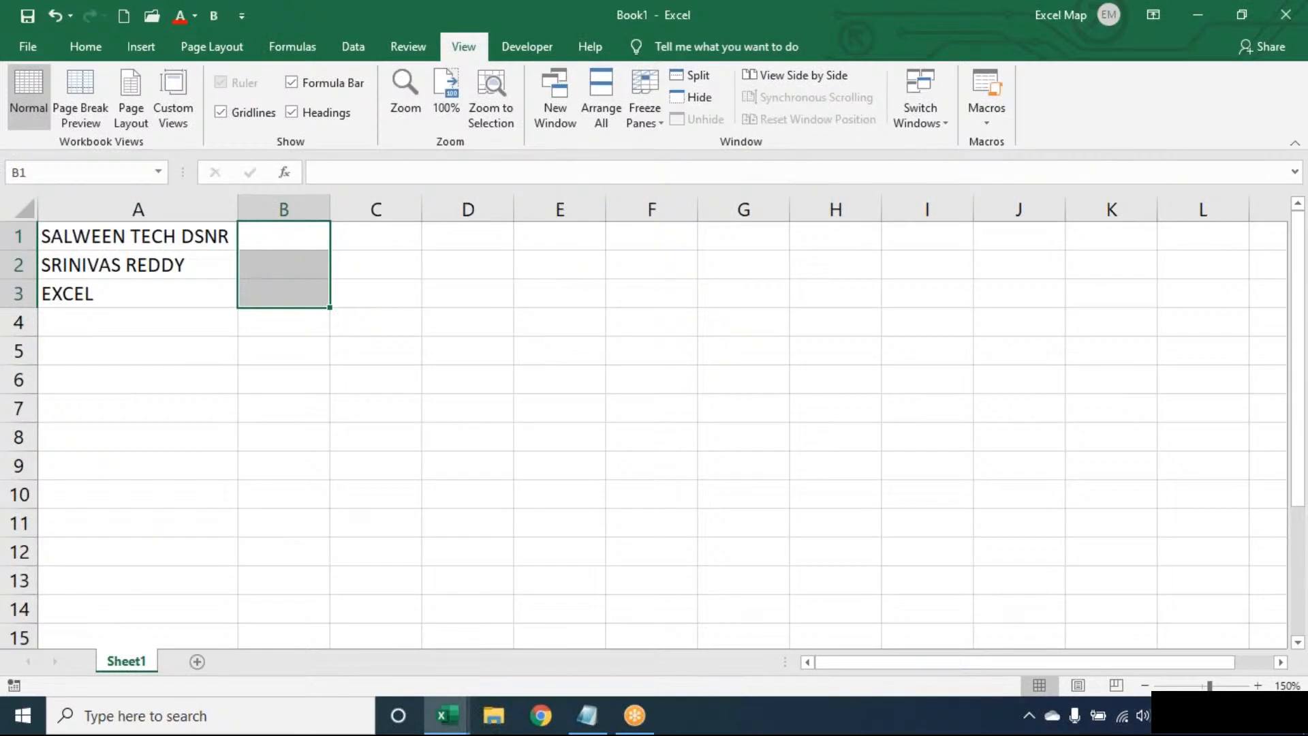
{"action": "left_click", "coordinate": [284, 236]}
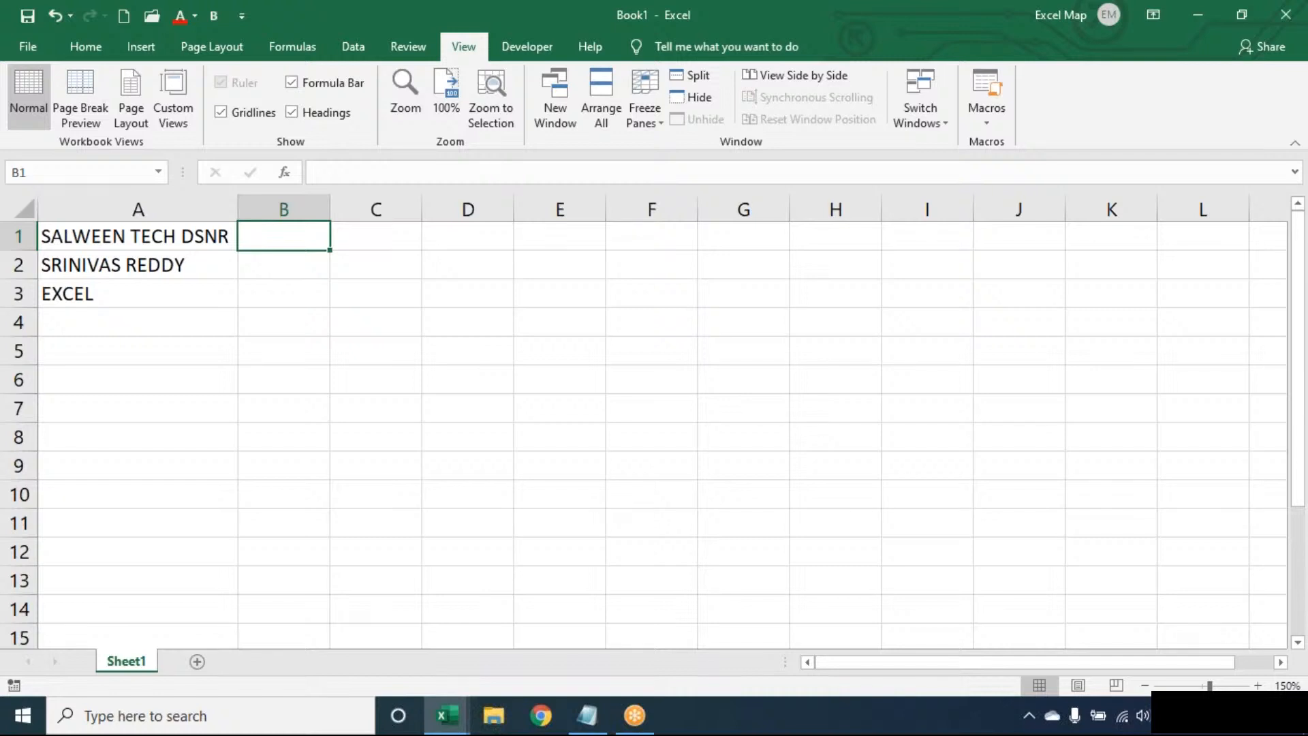
{"action": "key", "text": "Left"}
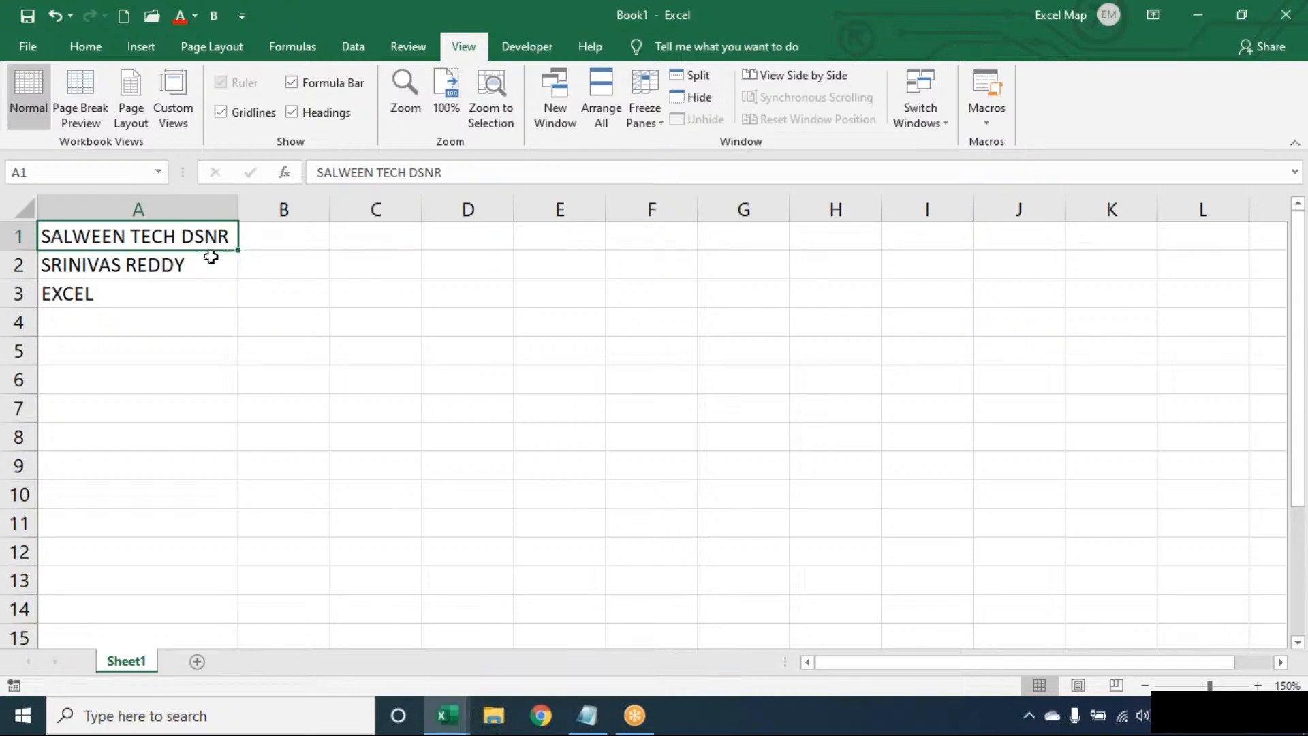
{"action": "left_click", "coordinate": [289, 236]}
{"action": "type", "text": "3"}
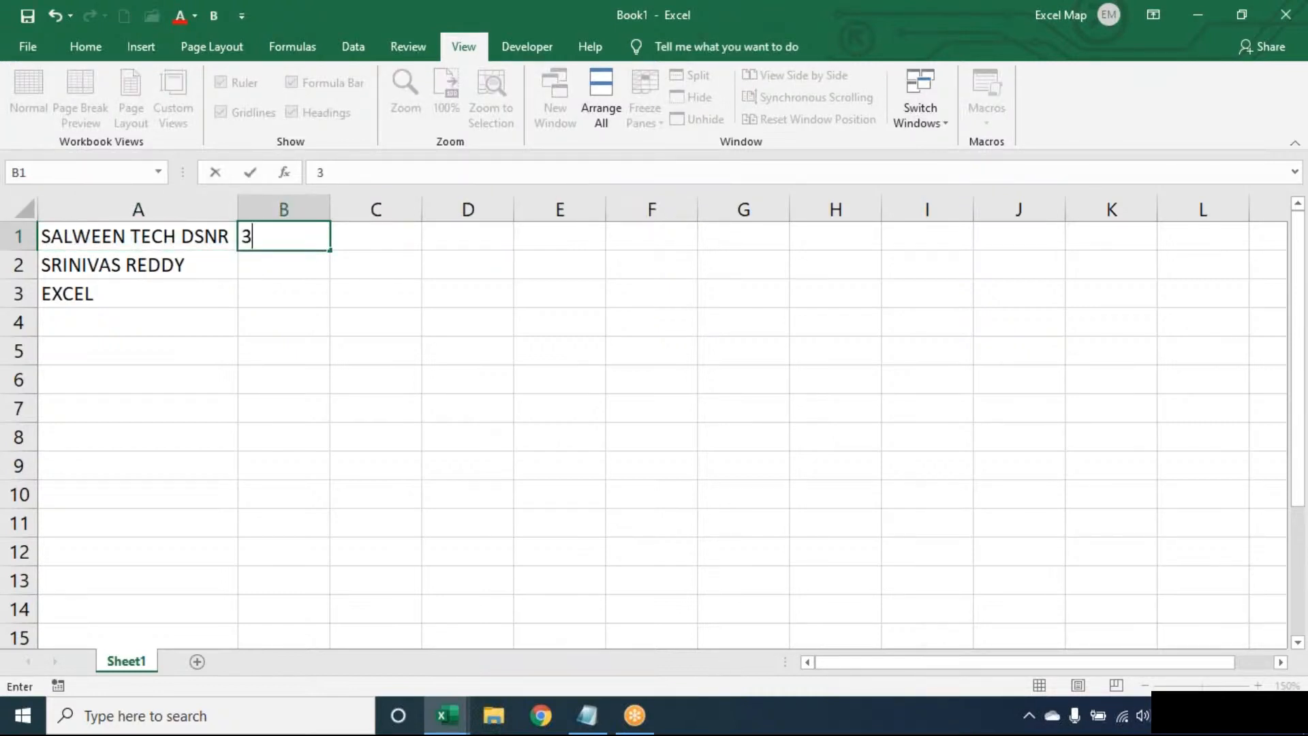
{"action": "key", "text": "BackSpace"}
{"action": "type", "text": "1"}
{"action": "key", "text": "ctrl+Return"}
{"action": "key", "text": "Return"}
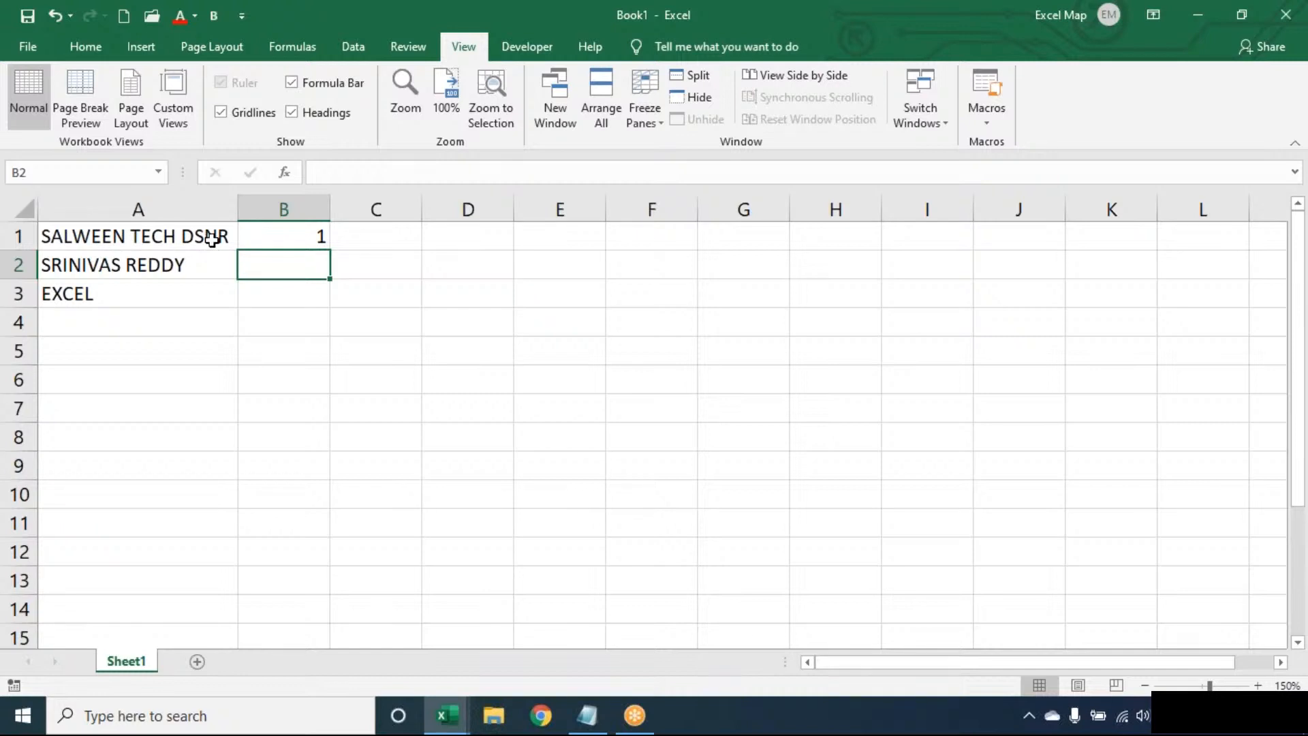
Edit A1's text from SALWEEN TECH DSNR to SALWEEN TEECH DSENR.
{"action": "double_click", "coordinate": [162, 236]}
{"action": "type", "text": "e"}
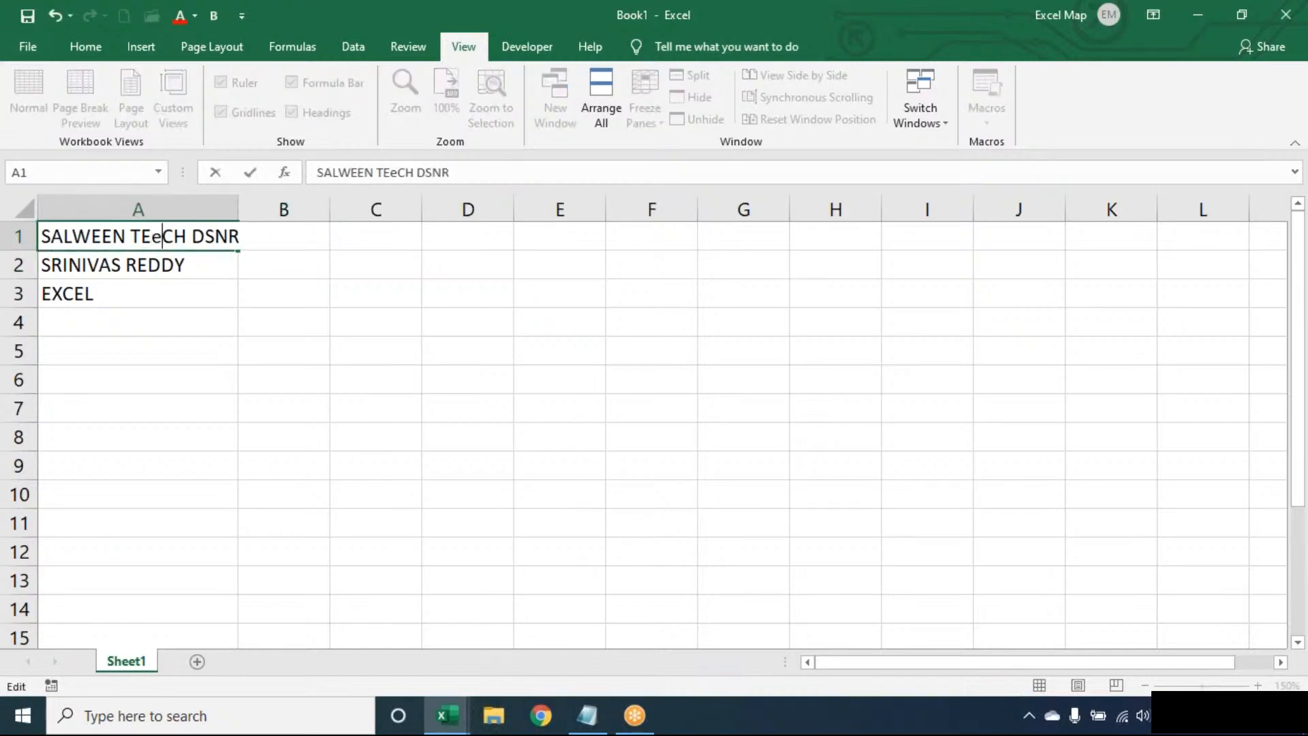
{"action": "key", "text": "Return"}
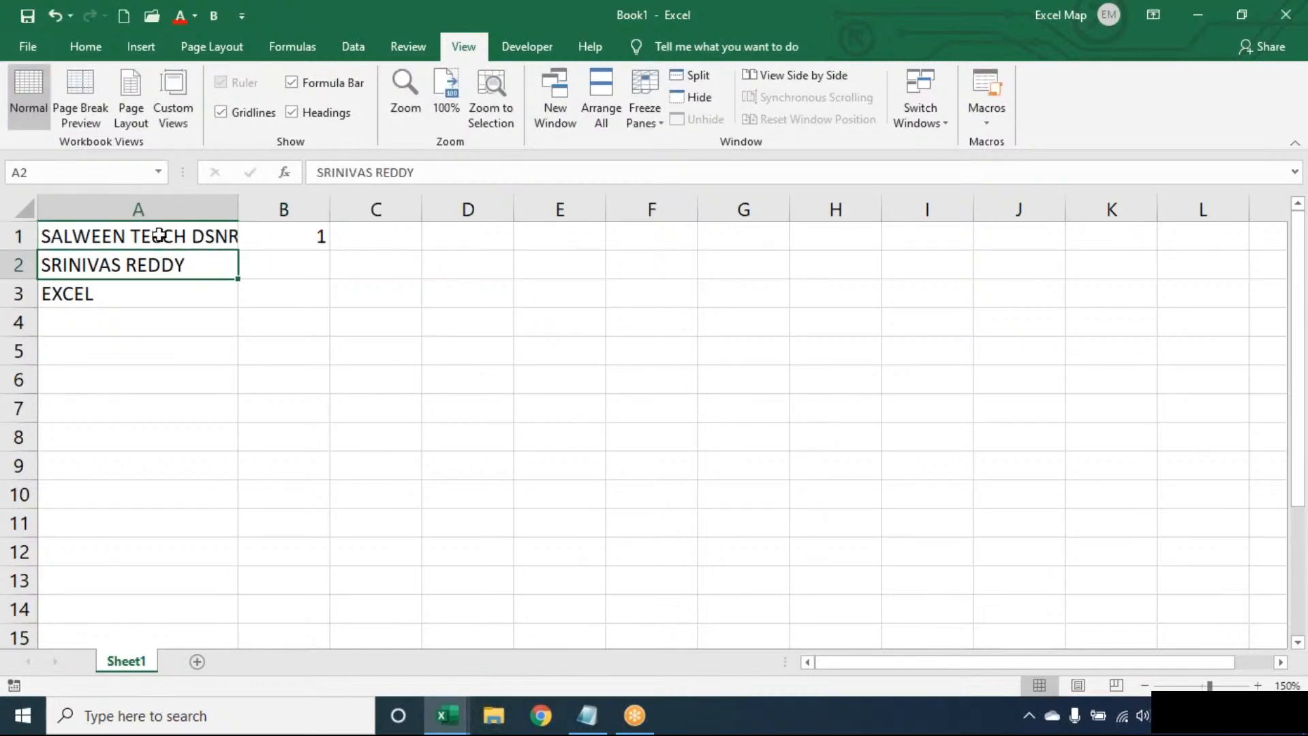
{"action": "double_click", "coordinate": [159, 236]}
{"action": "key", "text": "BackSpace"}
{"action": "type", "text": "E"}
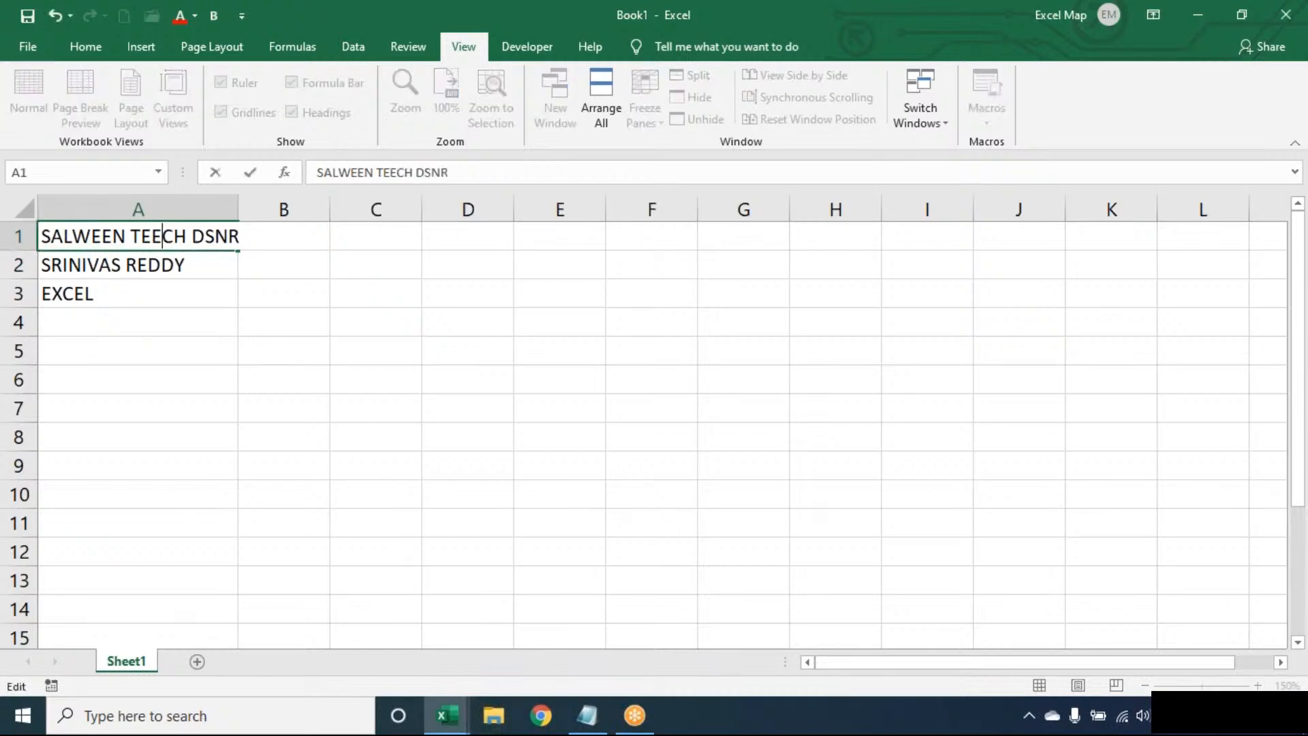
{"action": "left_click", "coordinate": [214, 236]}
{"action": "type", "text": "E"}
{"action": "key", "text": "ctrl+Return"}
{"action": "key", "text": "Return"}
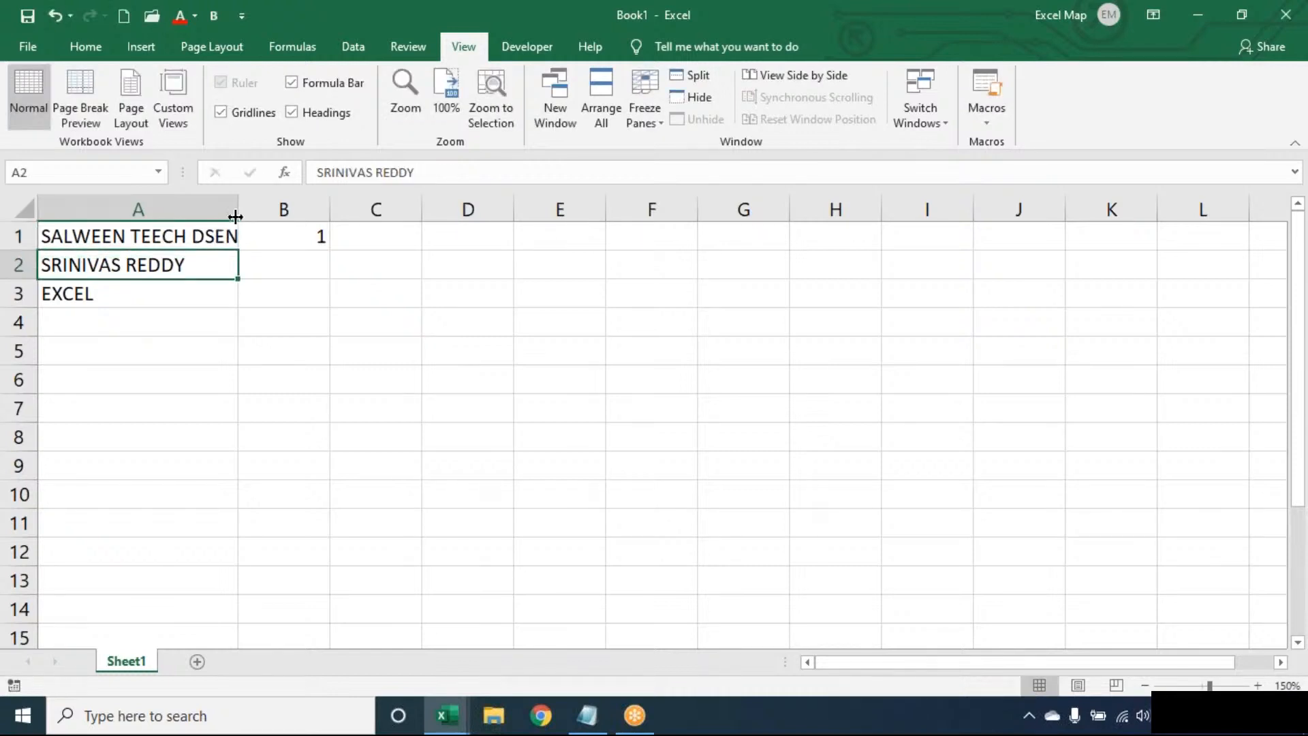
Autofit column A to the longer name and delete the 1 from B1.
{"action": "double_click", "coordinate": [238, 209]}
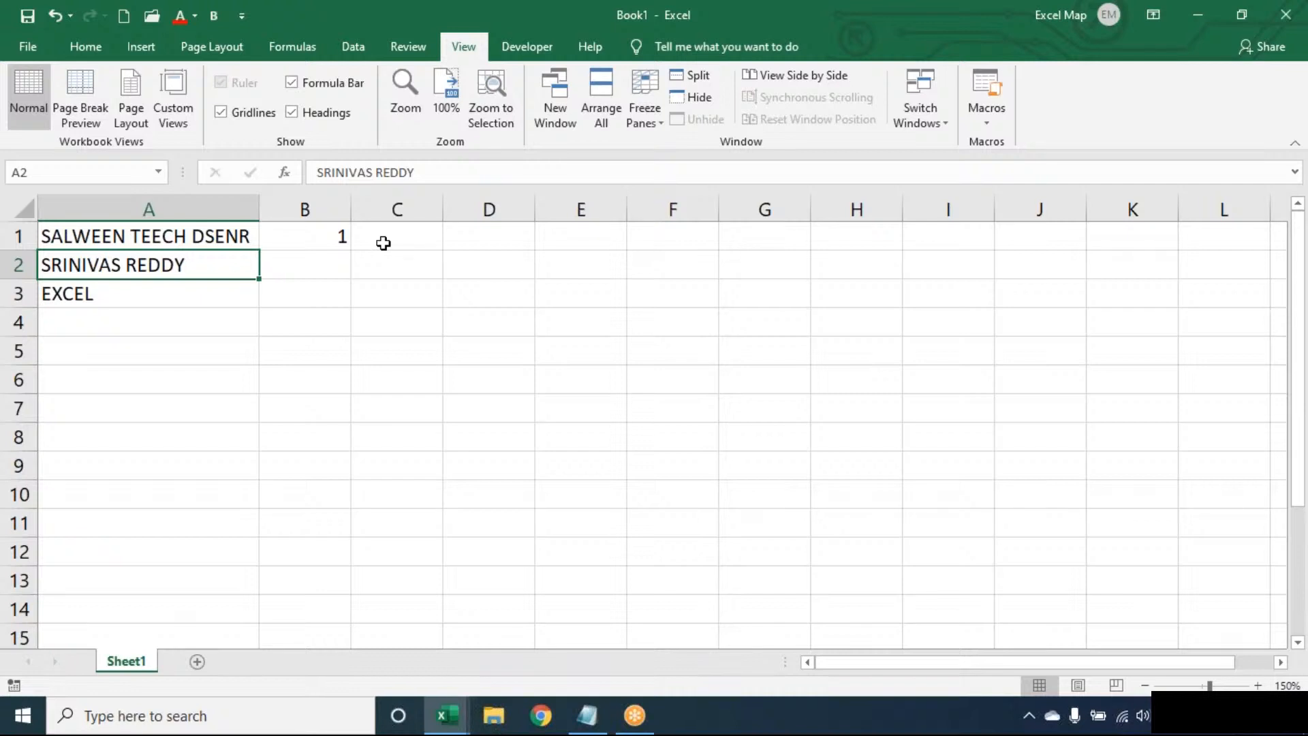
{"action": "left_click", "coordinate": [195, 235]}
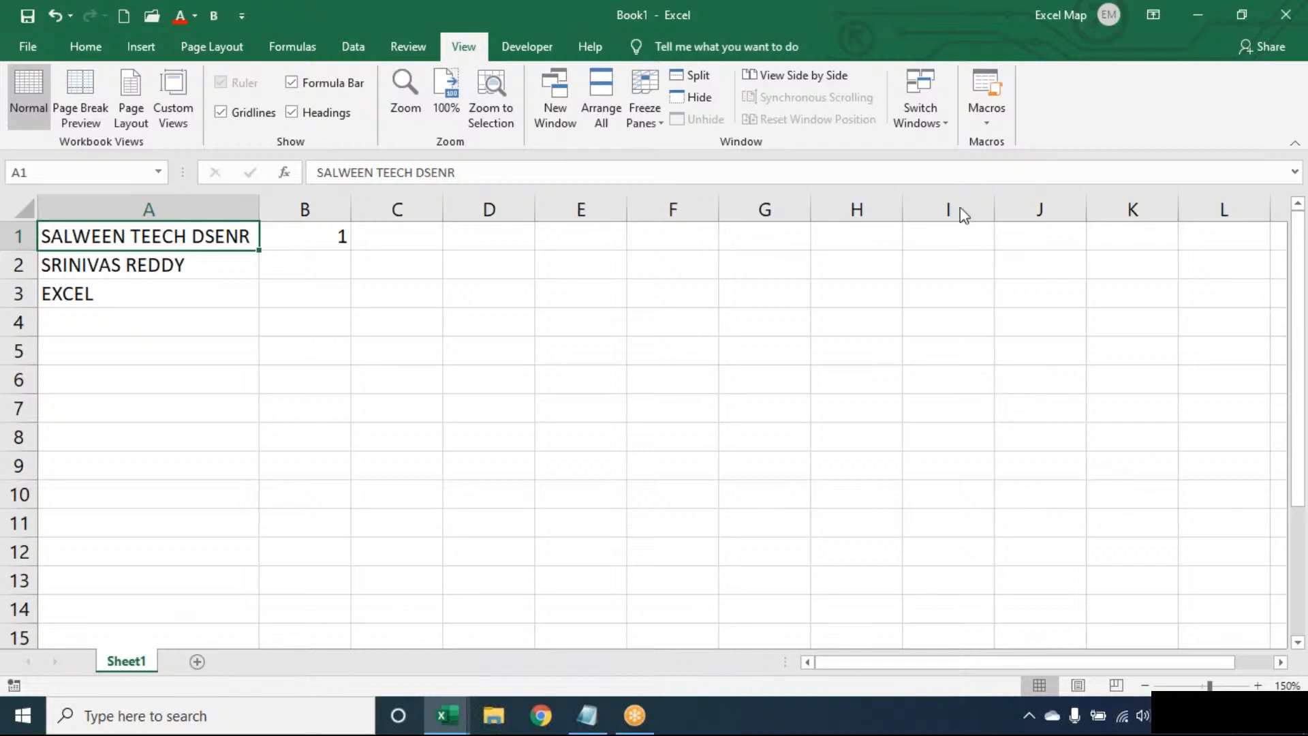
{"action": "left_click", "coordinate": [345, 237]}
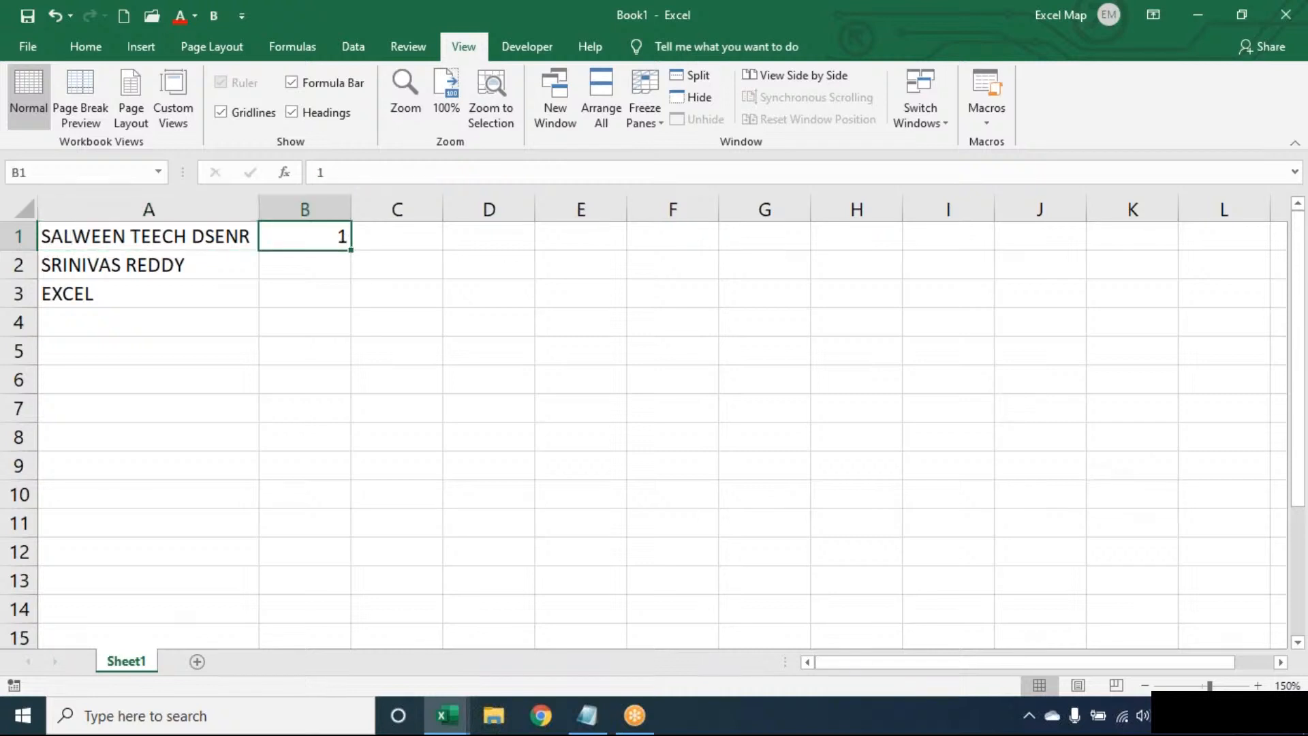
{"action": "key", "text": "Delete"}
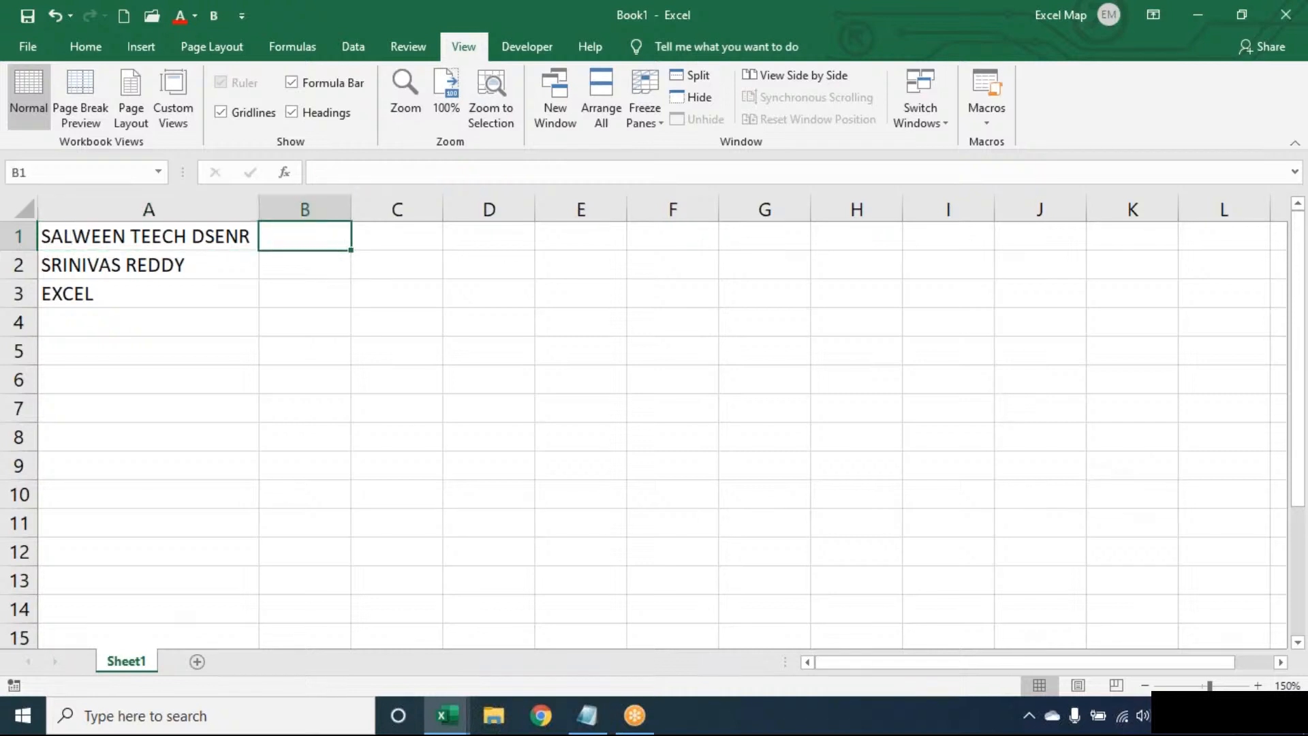